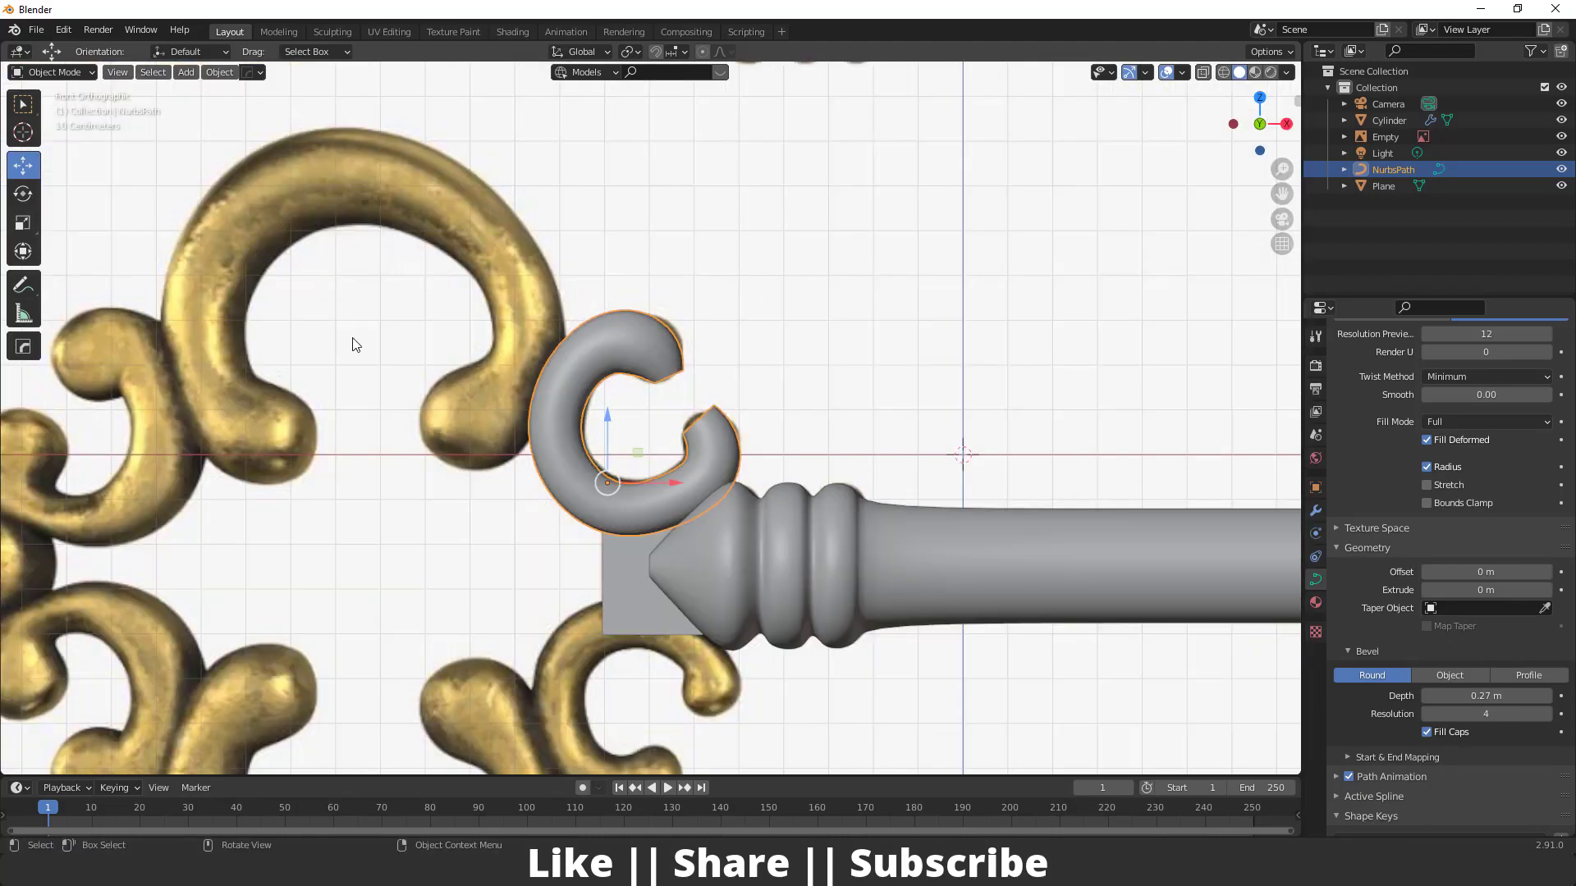
# Select the key shaft cylinder and snap the 3D cursor to its origin
pyautogui.scroll(-3, 641, 427)
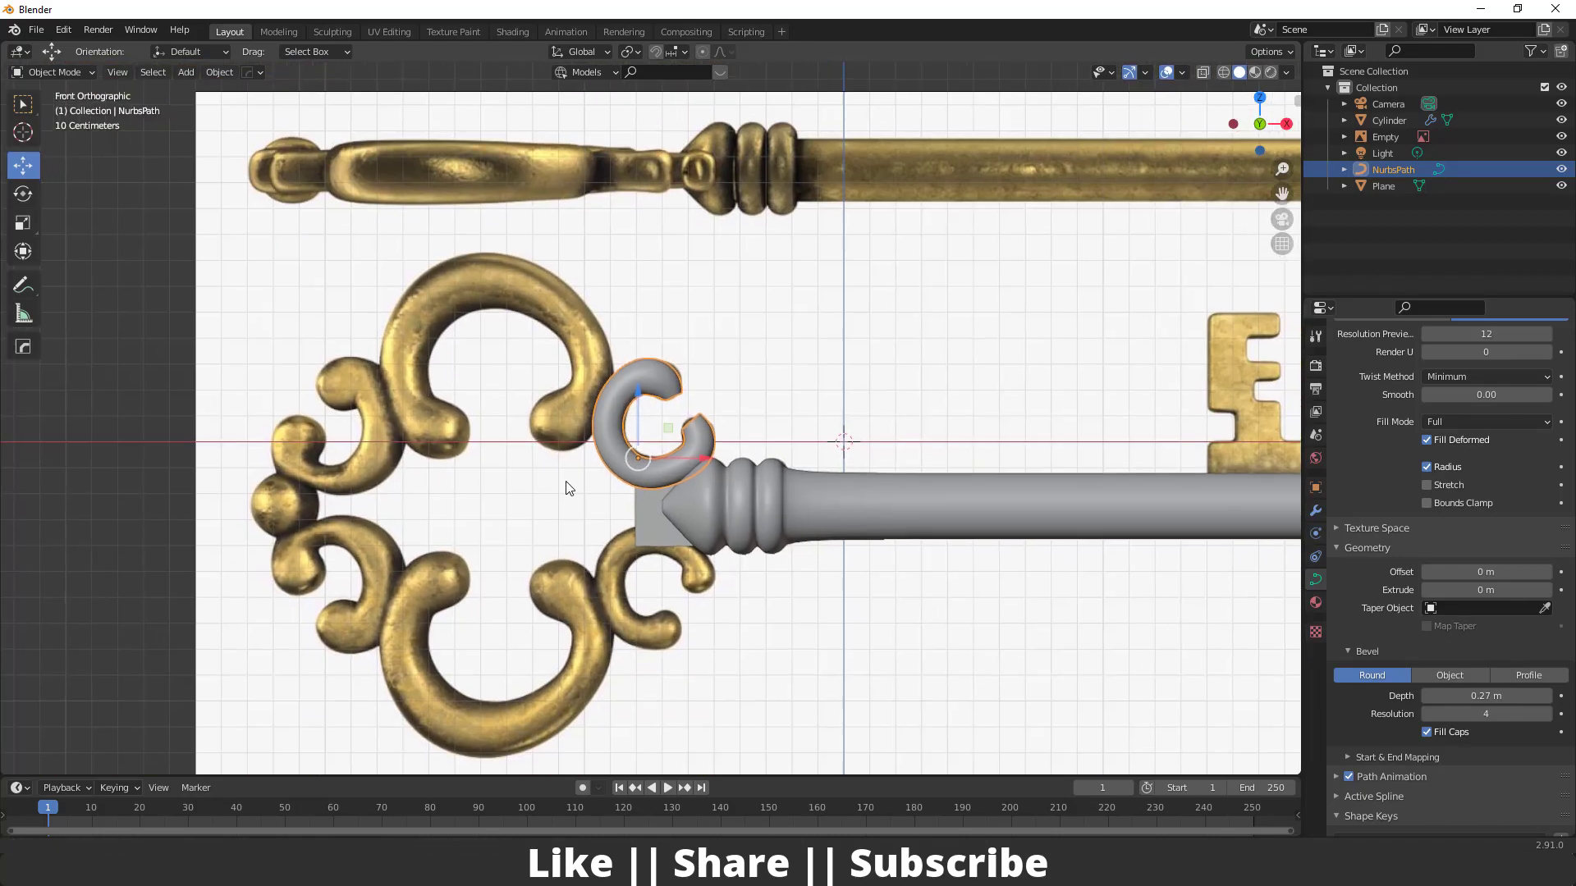
pyautogui.scroll(3, 558, 412)
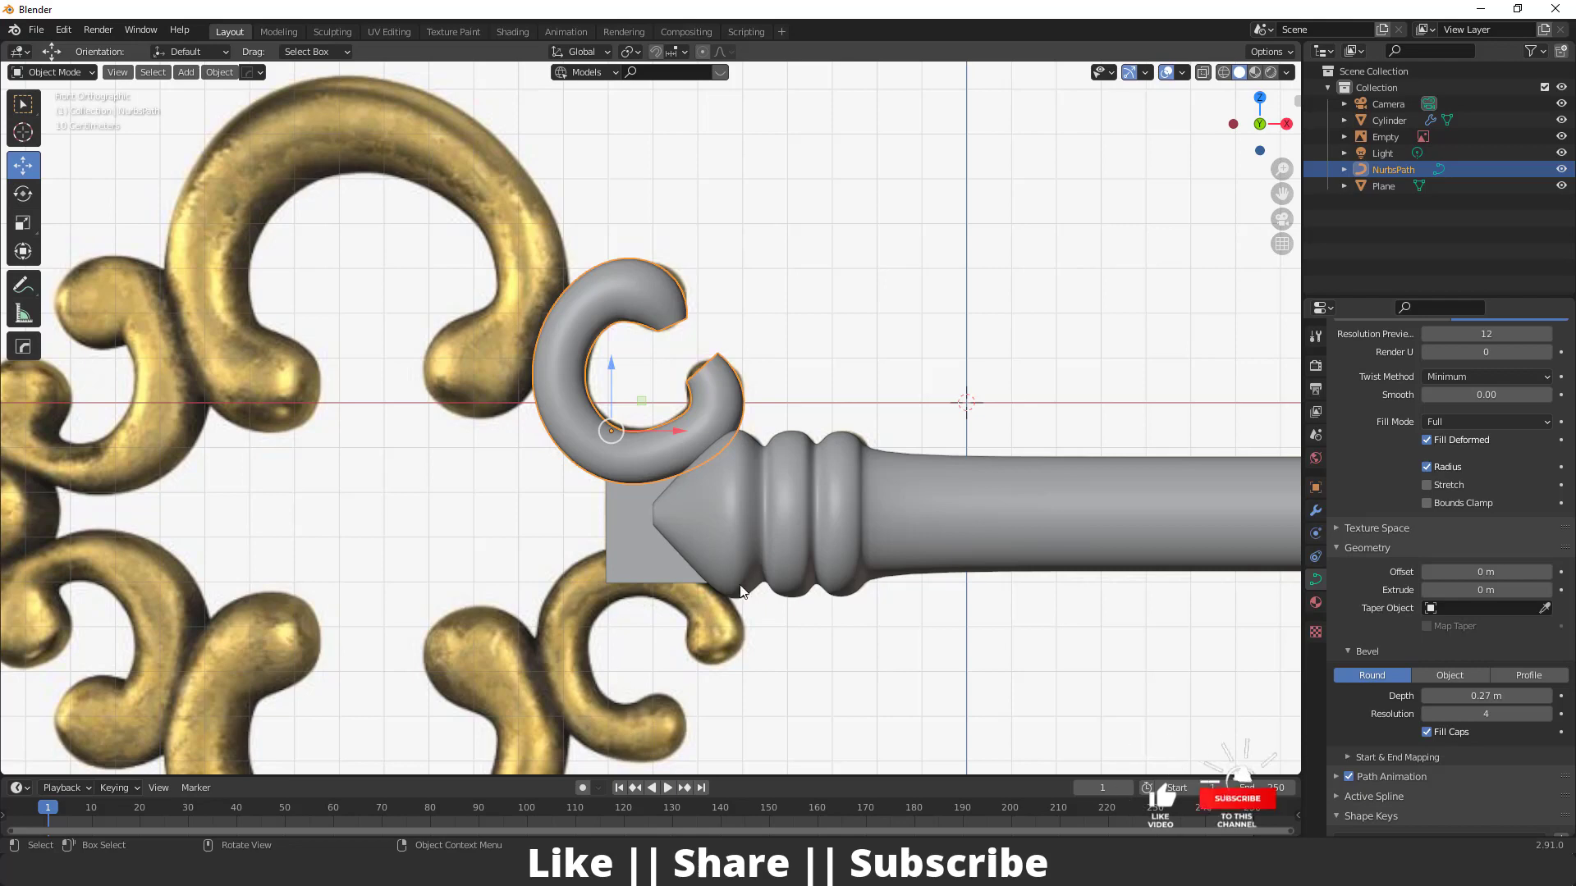
pyautogui.keyDown('shift'); pyautogui.moveTo(687, 534); pyautogui.dragTo(691, 456, button='middle'); pyautogui.keyUp('shift')
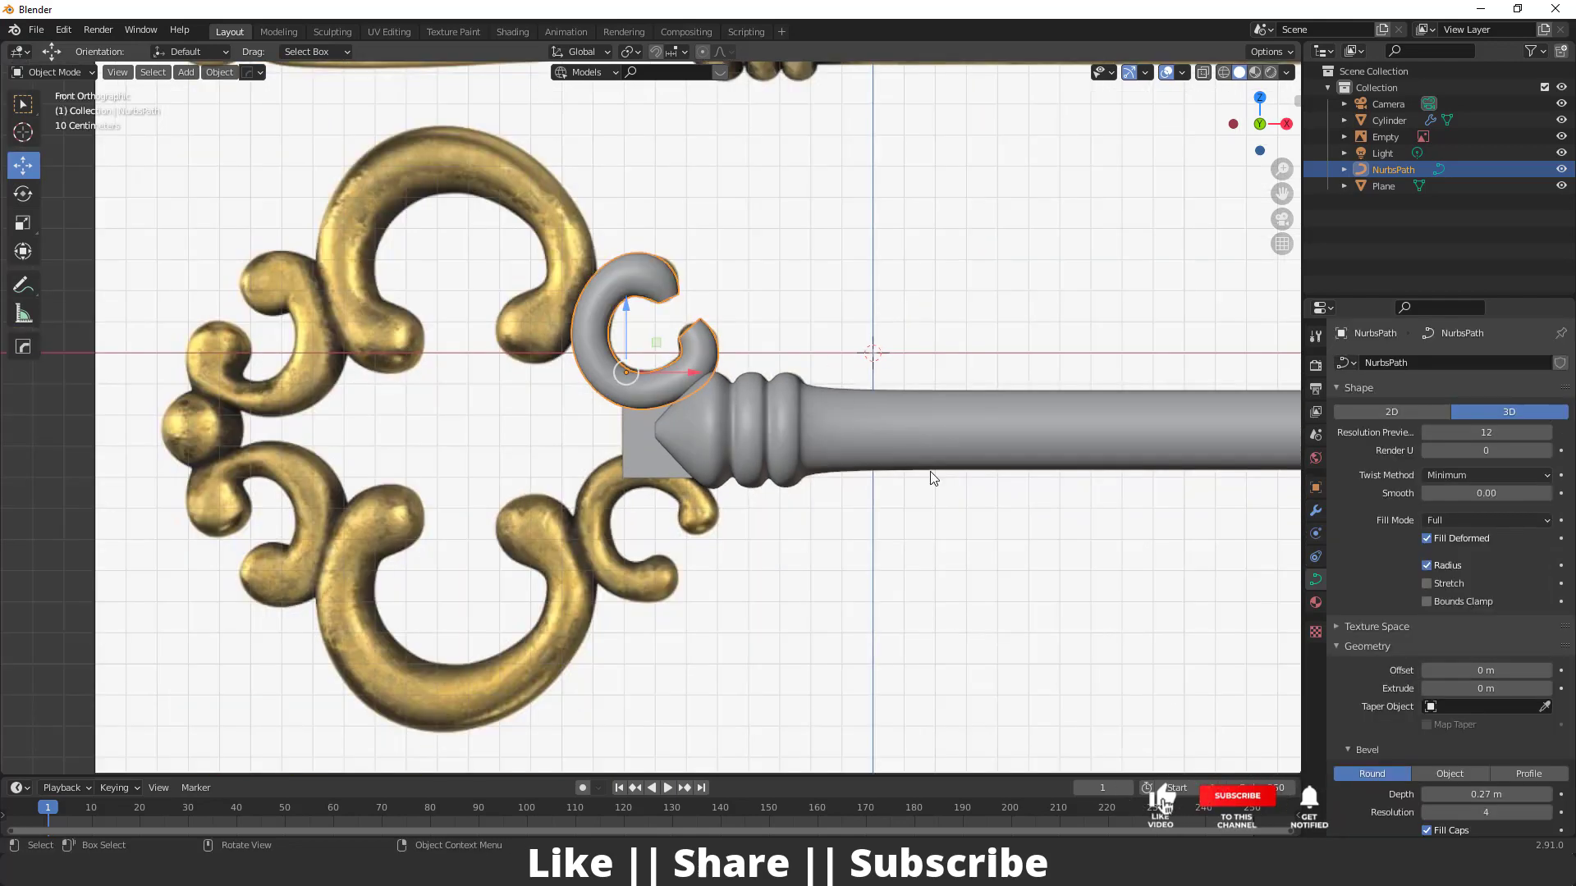
pyautogui.click(906, 428)
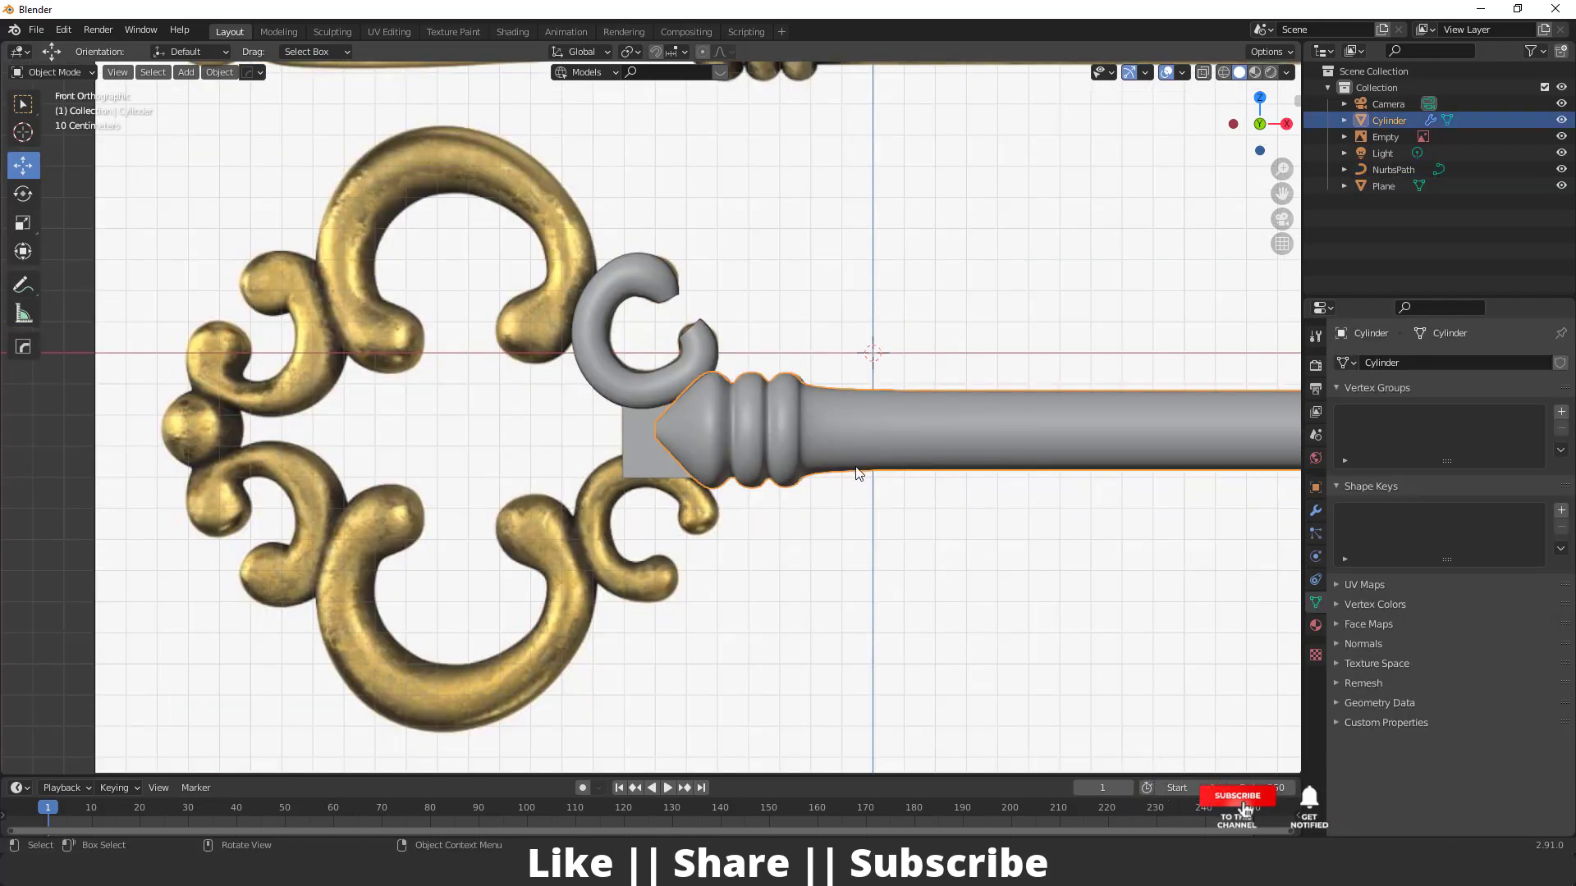
pyautogui.hotkey('shift', 's')
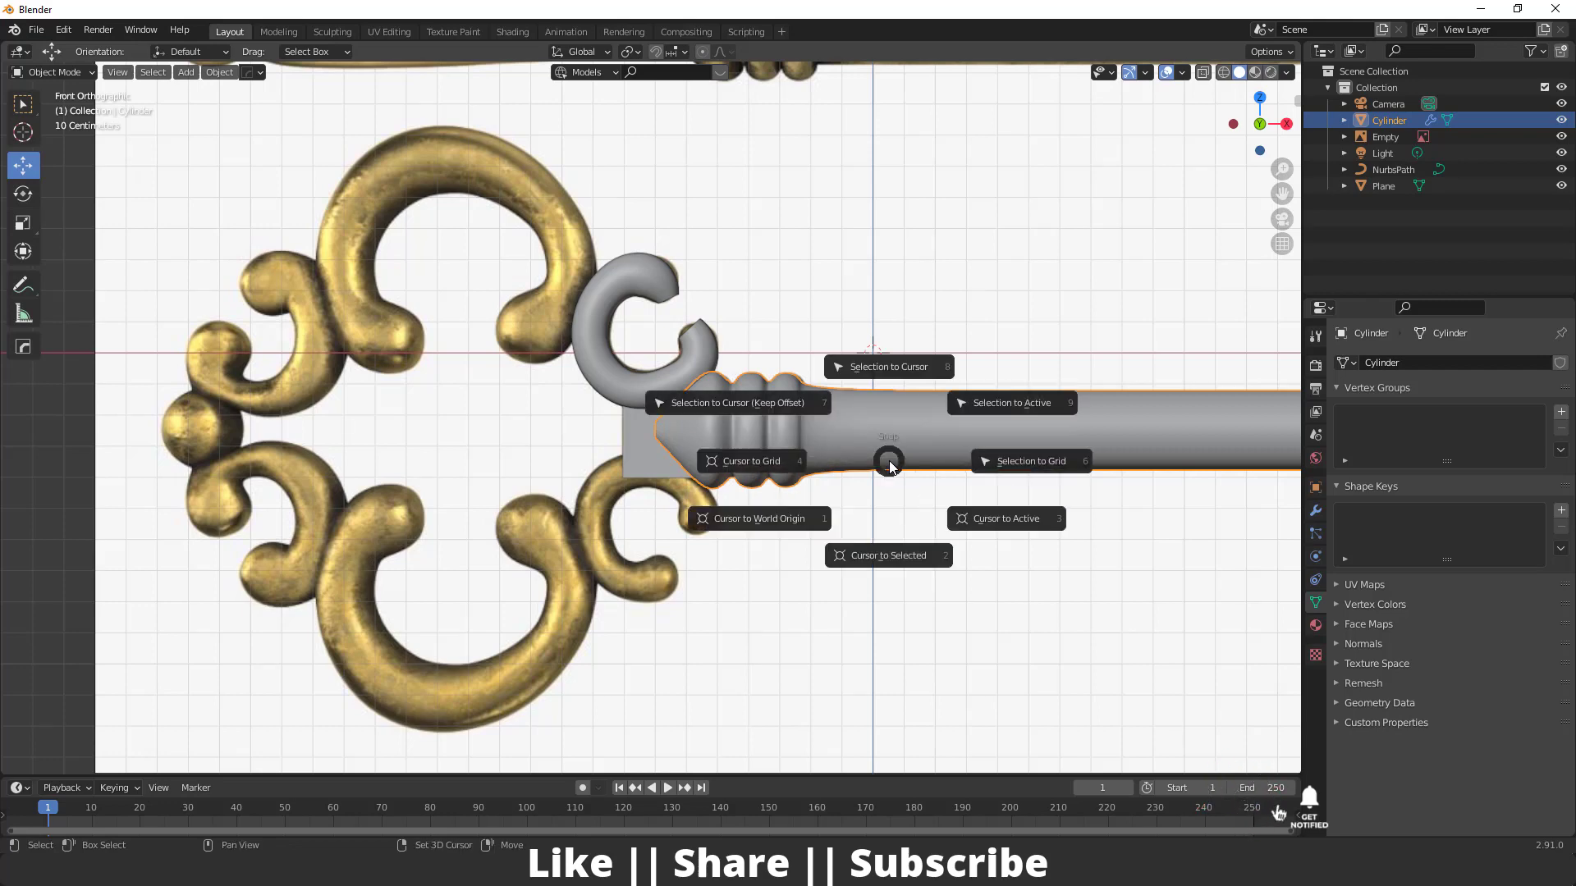
pyautogui.click(899, 558)
pyautogui.press('Home')
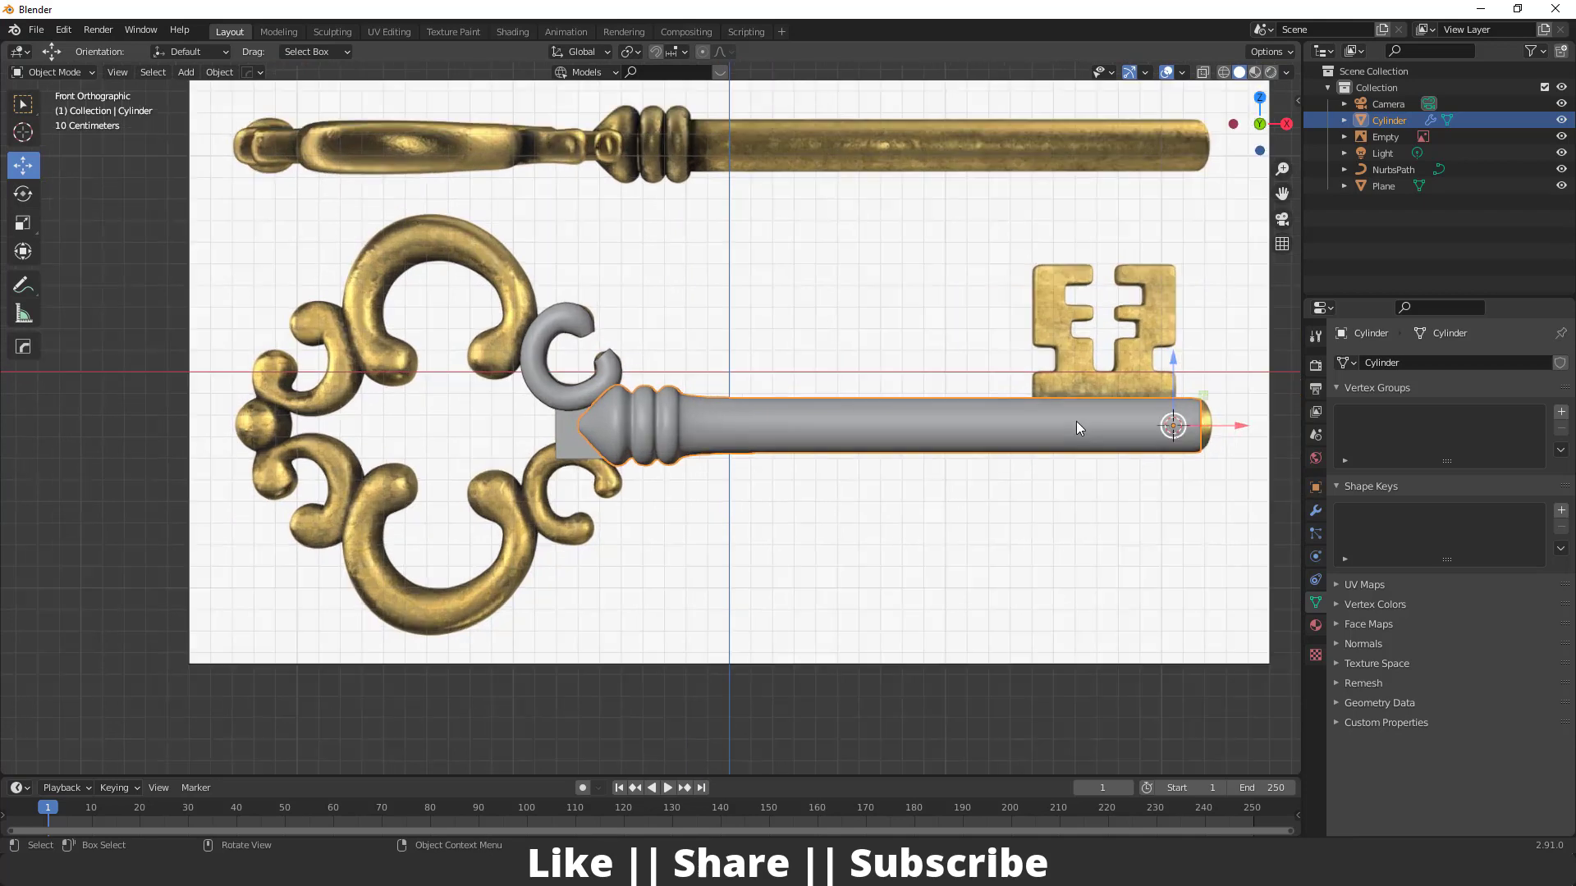
# Set the origin of the small scroll curve beside the collar to the 3D cursor
pyautogui.scroll(2, 622, 439)
pyautogui.click(540, 387)
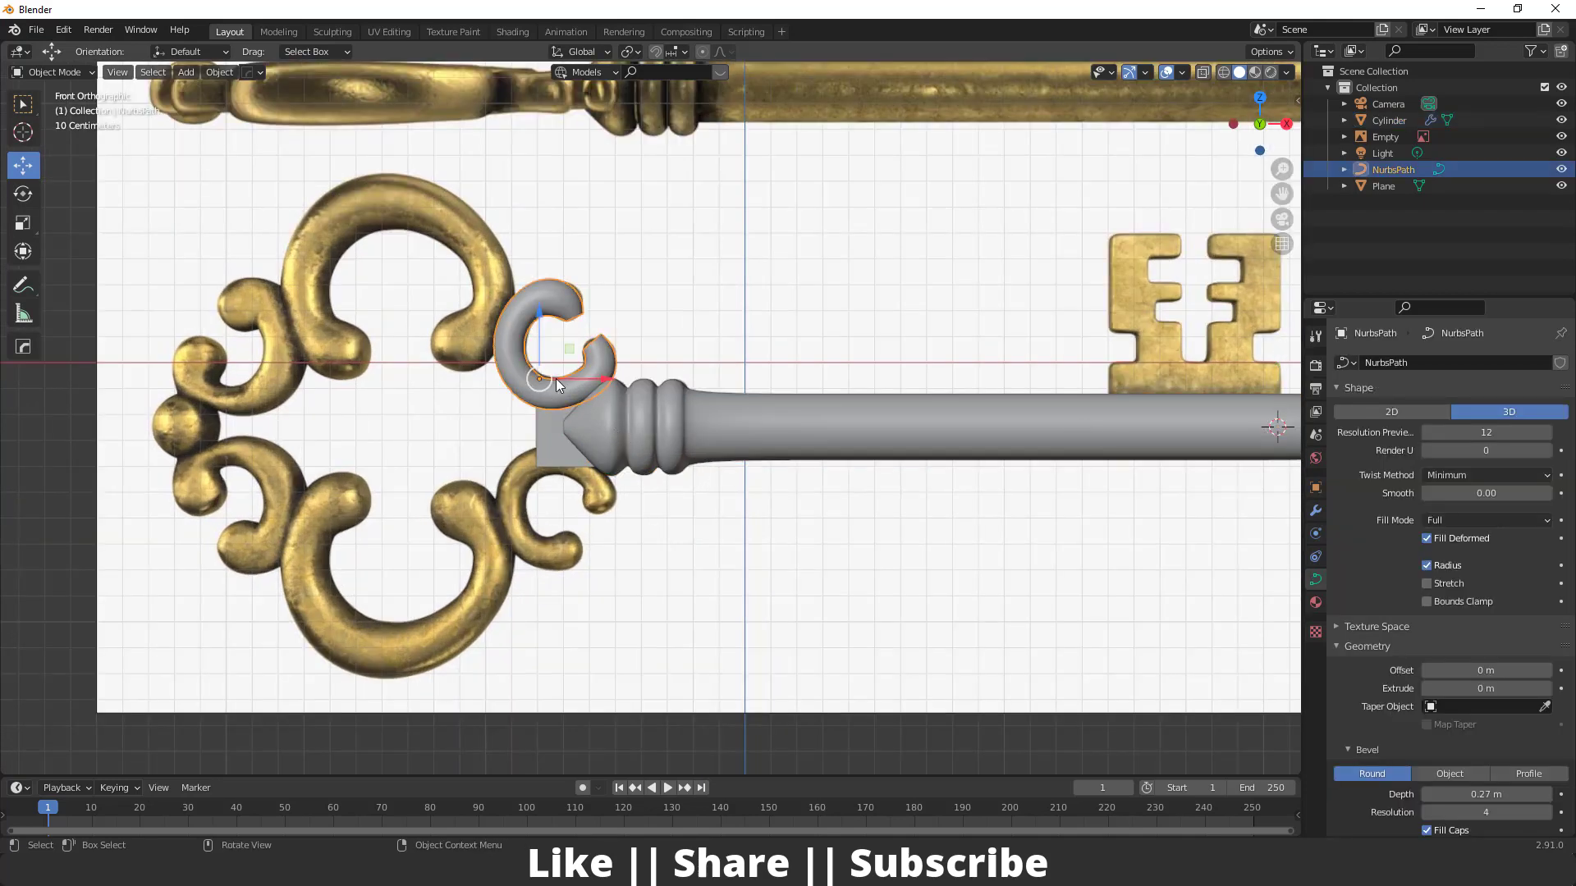
pyautogui.rightClick(555, 378)
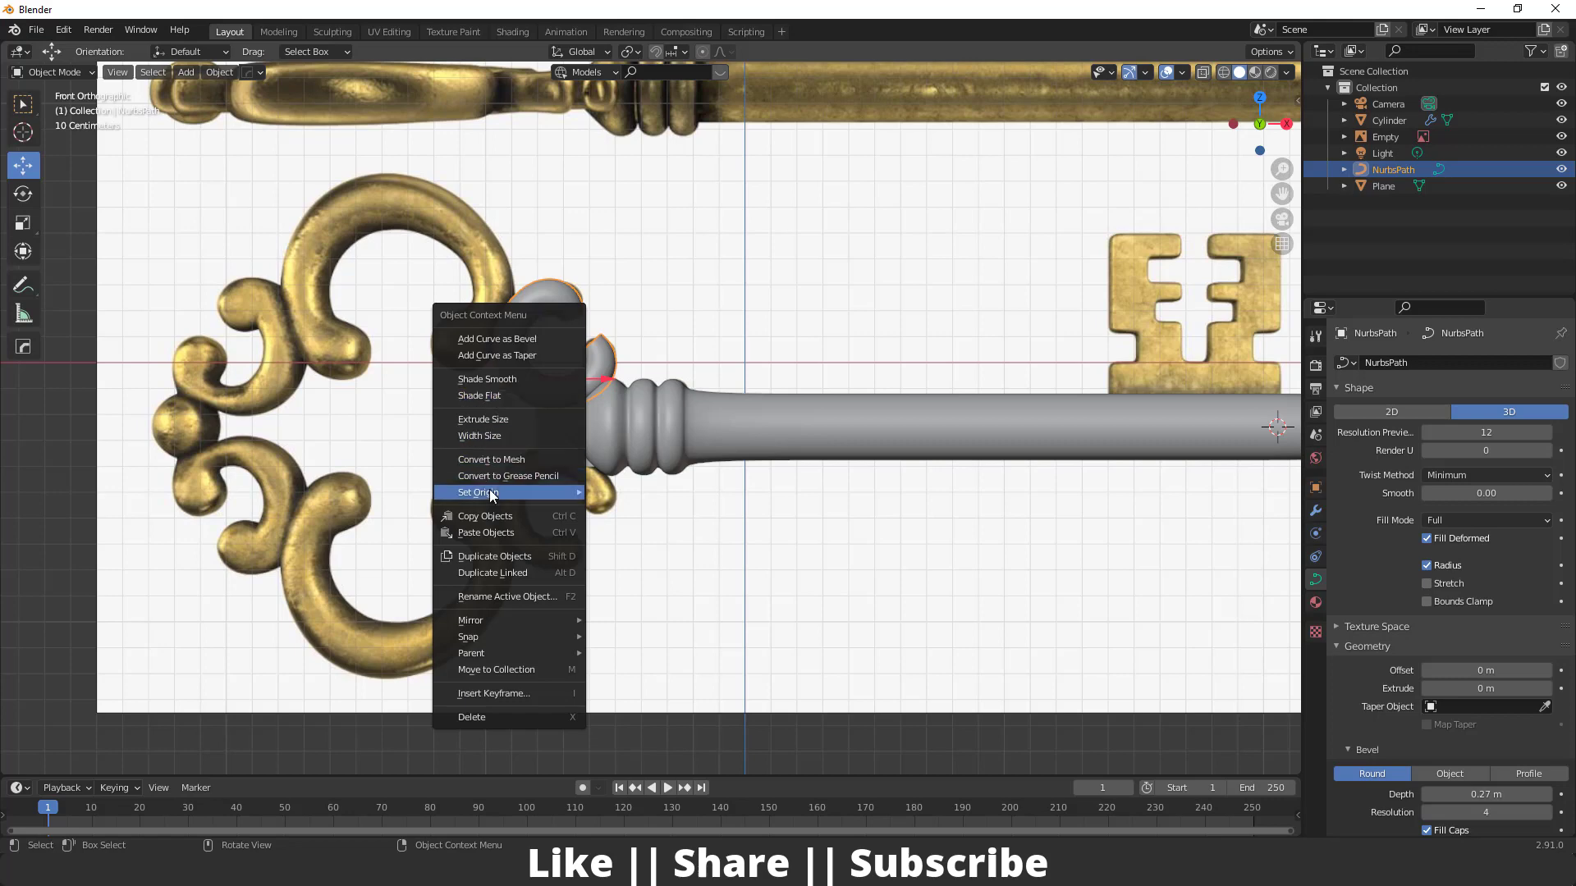
pyautogui.moveTo(489, 489)
pyautogui.click(690, 528)
pyautogui.scroll(-3, 731, 508)
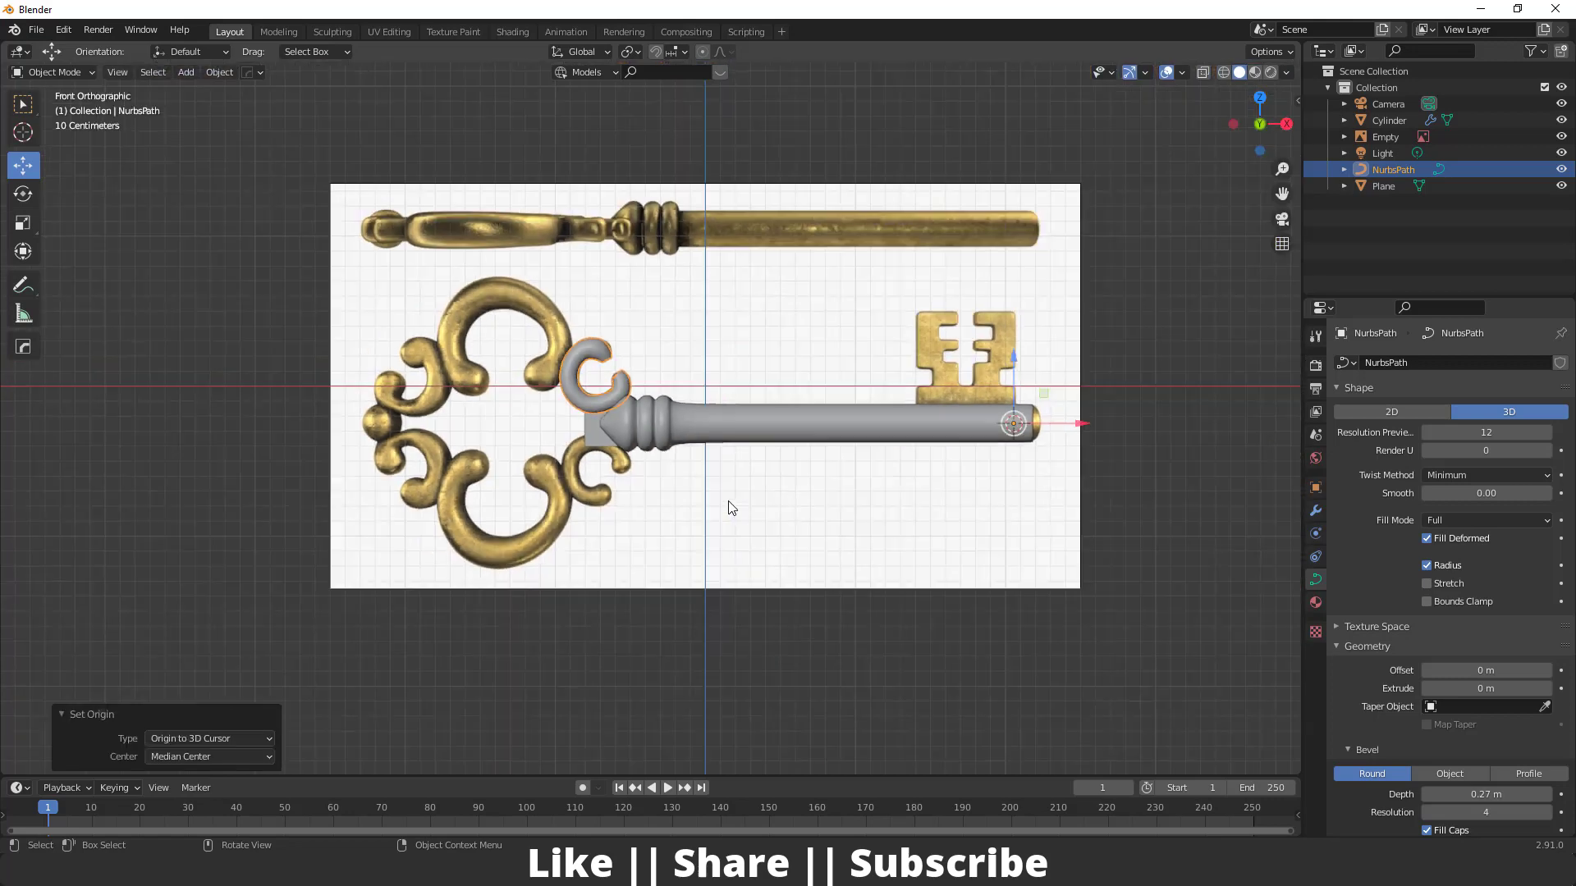
# Add a Mirror modifier to the small scroll curve and mirror it across the Z axis
pyautogui.keyDown('shift'); pyautogui.moveTo(722, 371); pyautogui.dragTo(688, 366, button='middle'); pyautogui.keyUp('shift')
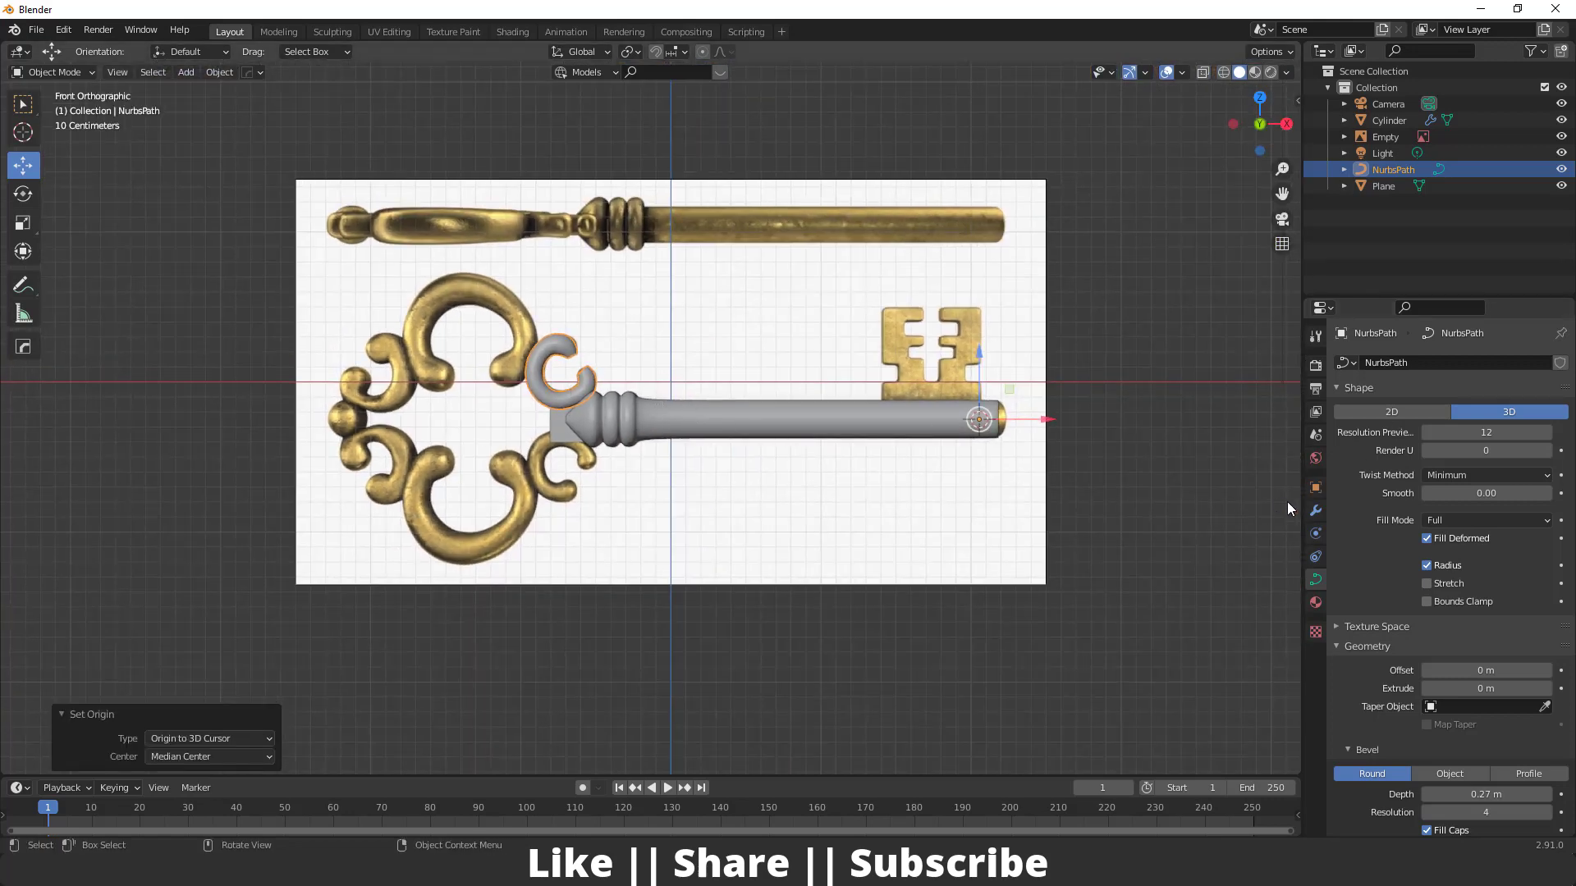
pyautogui.click(1315, 510)
pyautogui.click(1425, 362)
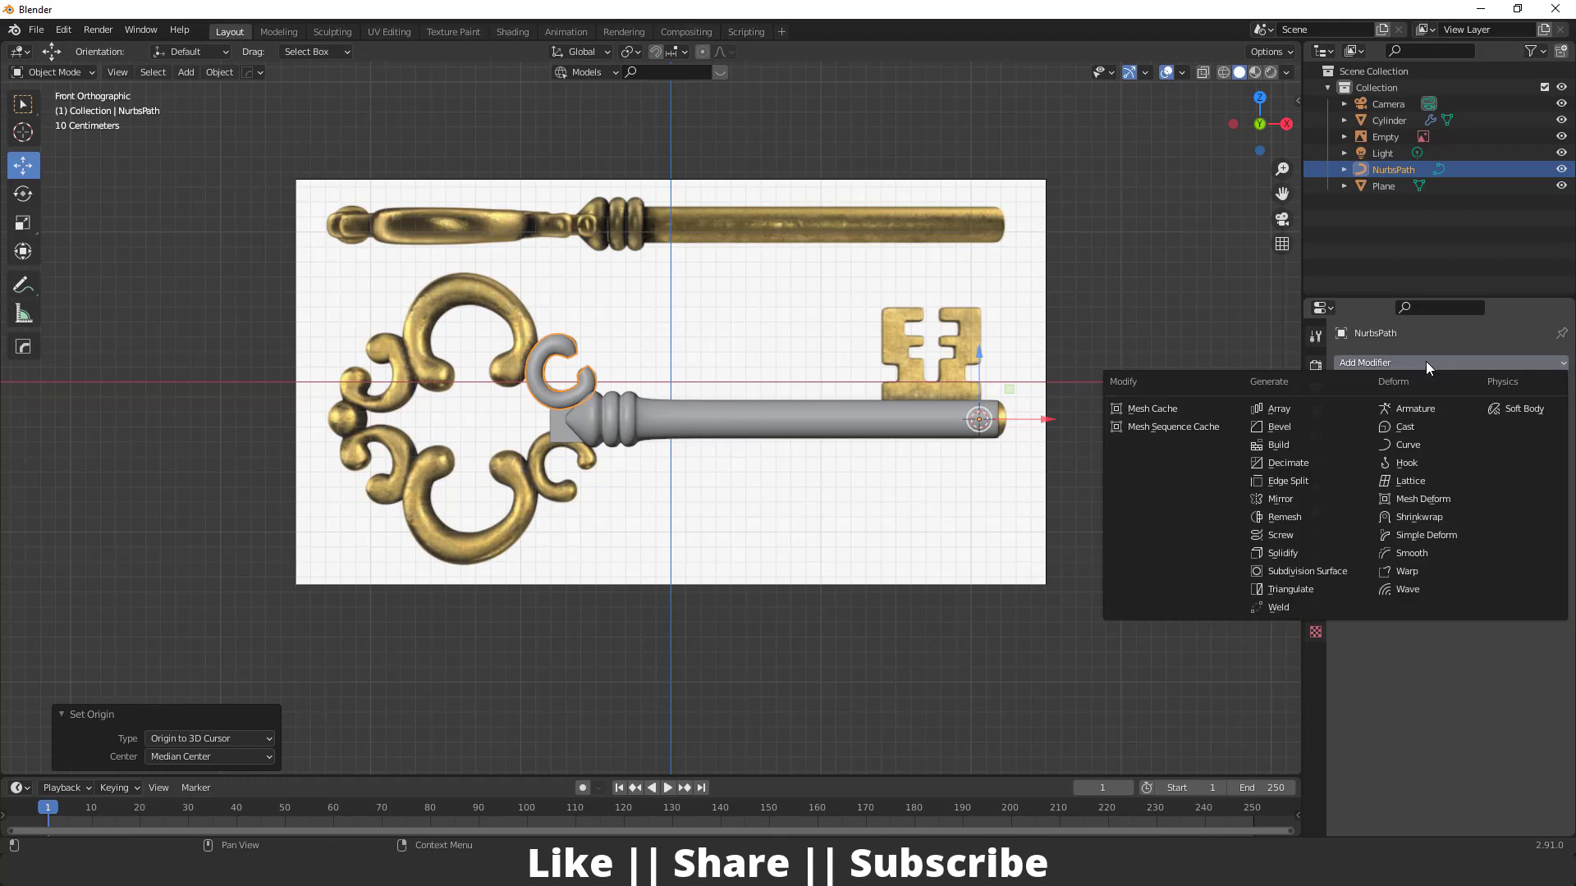
pyautogui.click(1279, 499)
pyautogui.scroll(1, 703, 298)
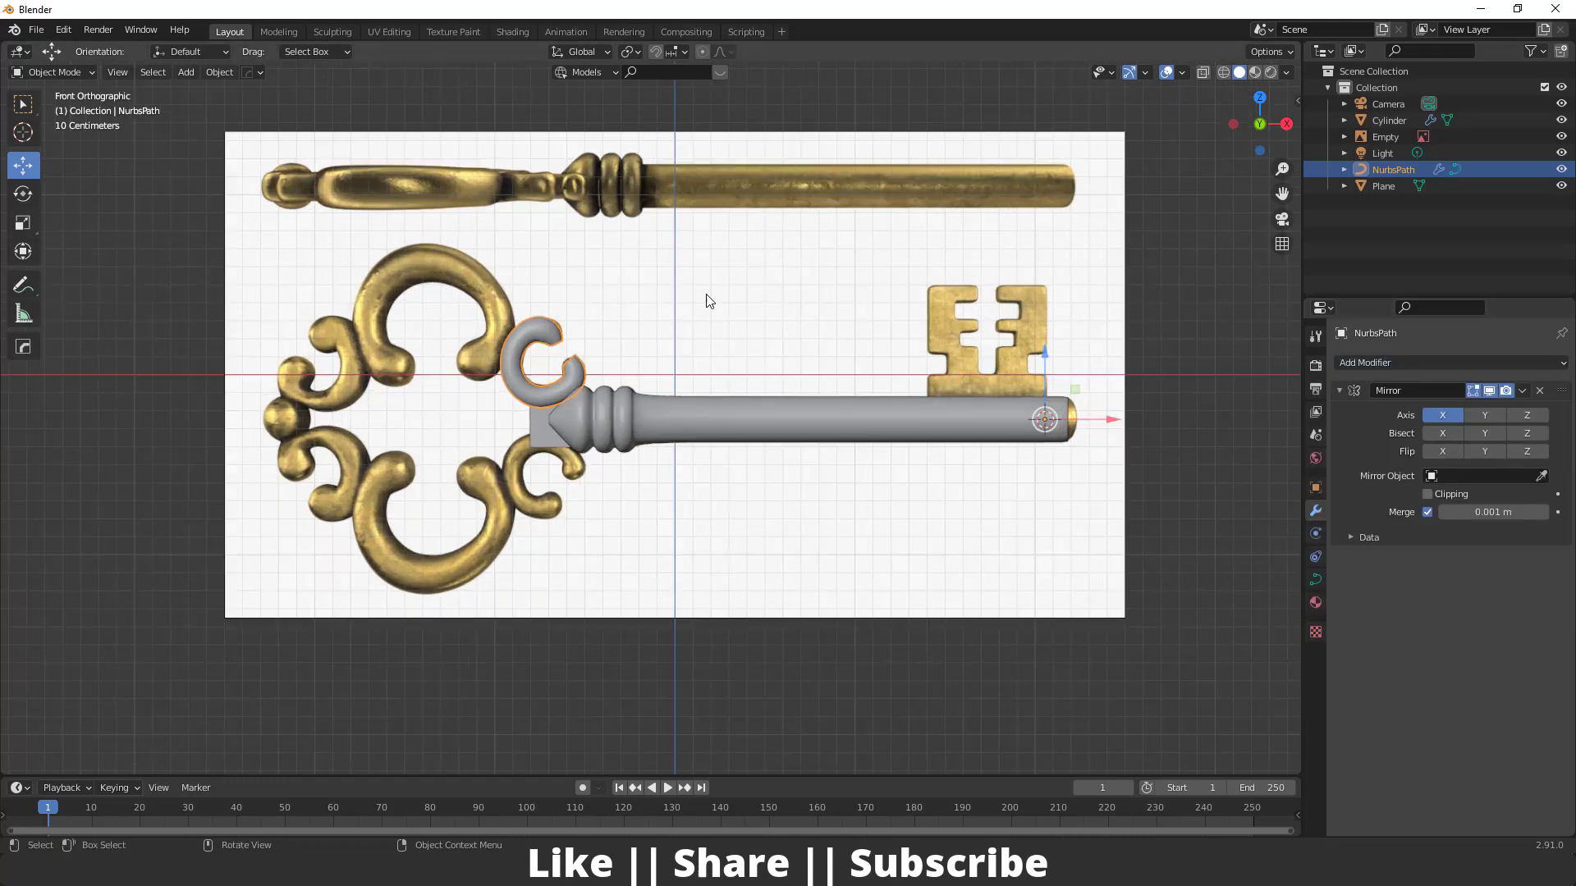
pyautogui.click(1516, 415)
# Inspect how the mirrored scroll curves meet the shaft's collar, from an angle and from the front
pyautogui.scroll(5, 535, 485)
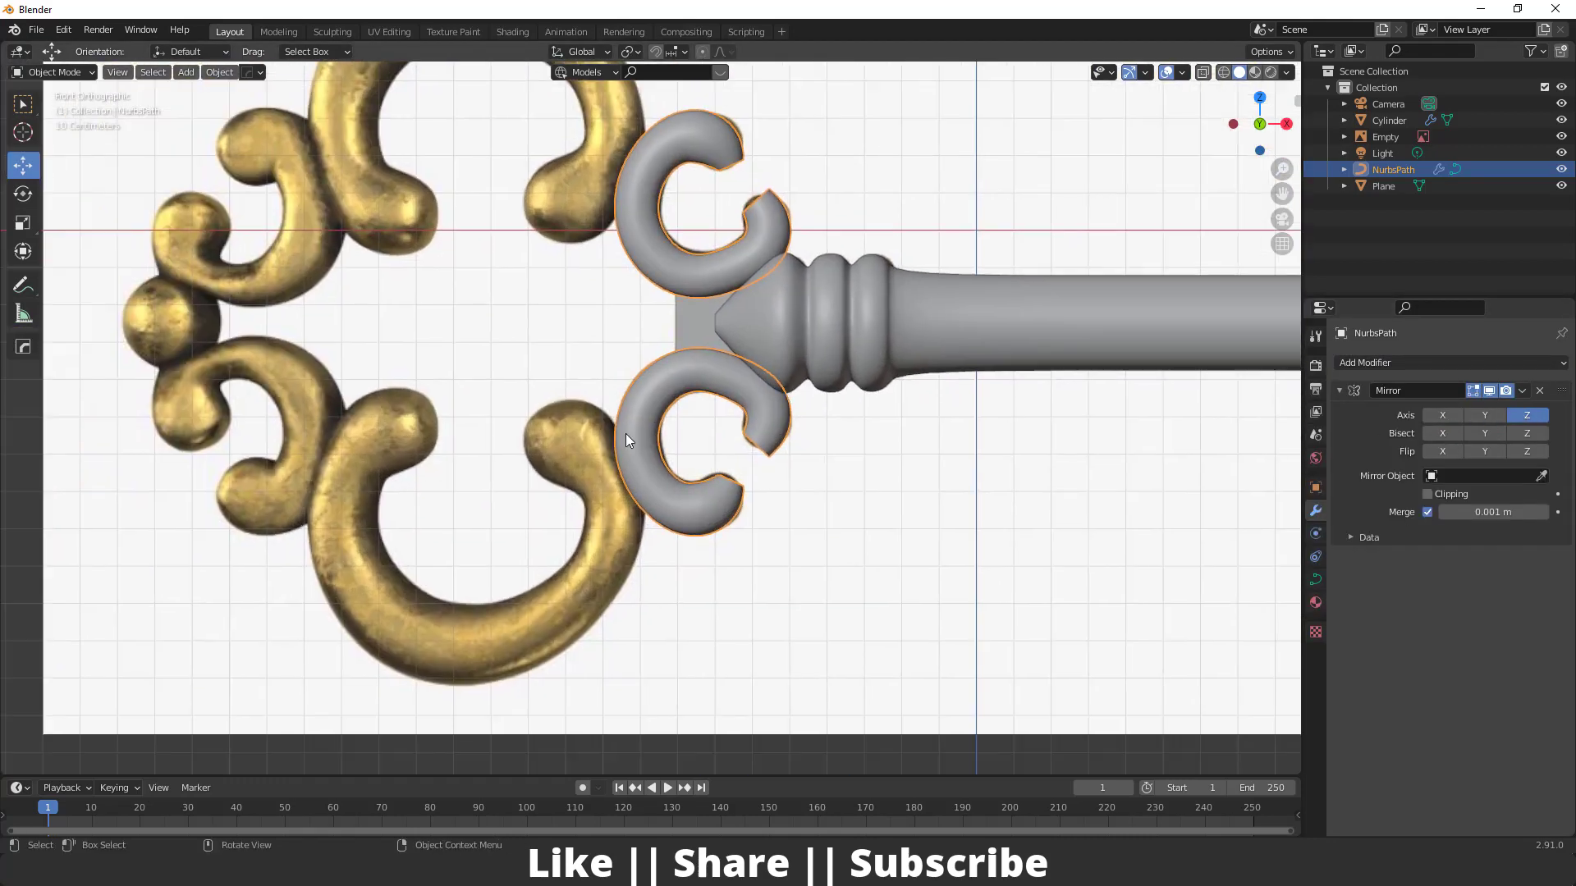
pyautogui.scroll(-4, 643, 461)
pyautogui.moveTo(837, 460); pyautogui.dragTo(706, 472, button='middle')
pyautogui.press('`')
pyautogui.click(432, 336)
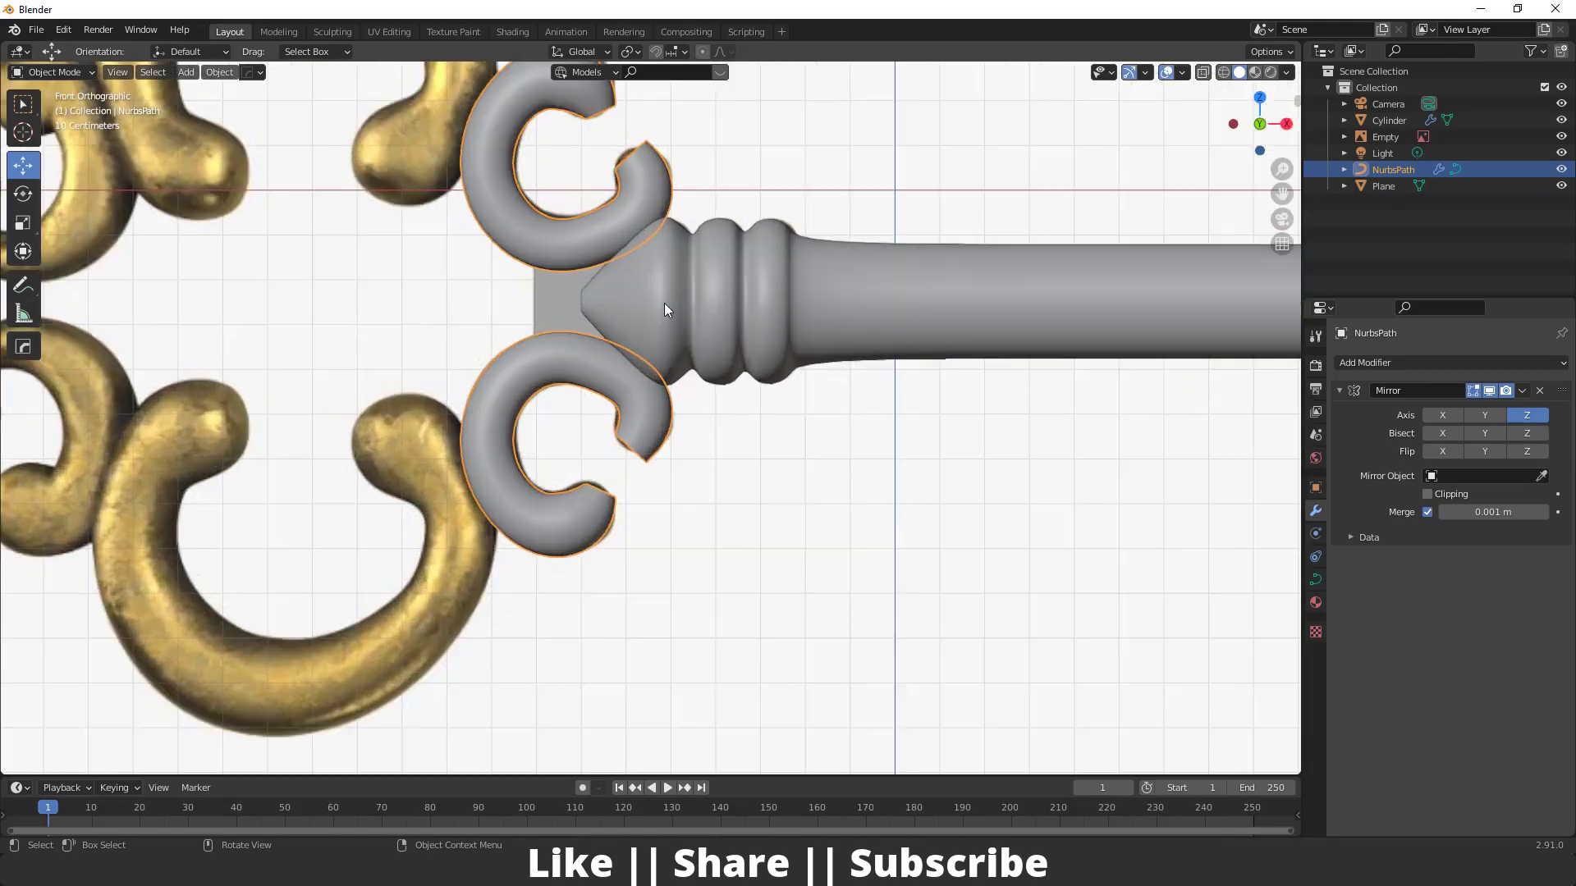
pyautogui.scroll(5, 692, 652)
pyautogui.scroll(-5, 733, 604)
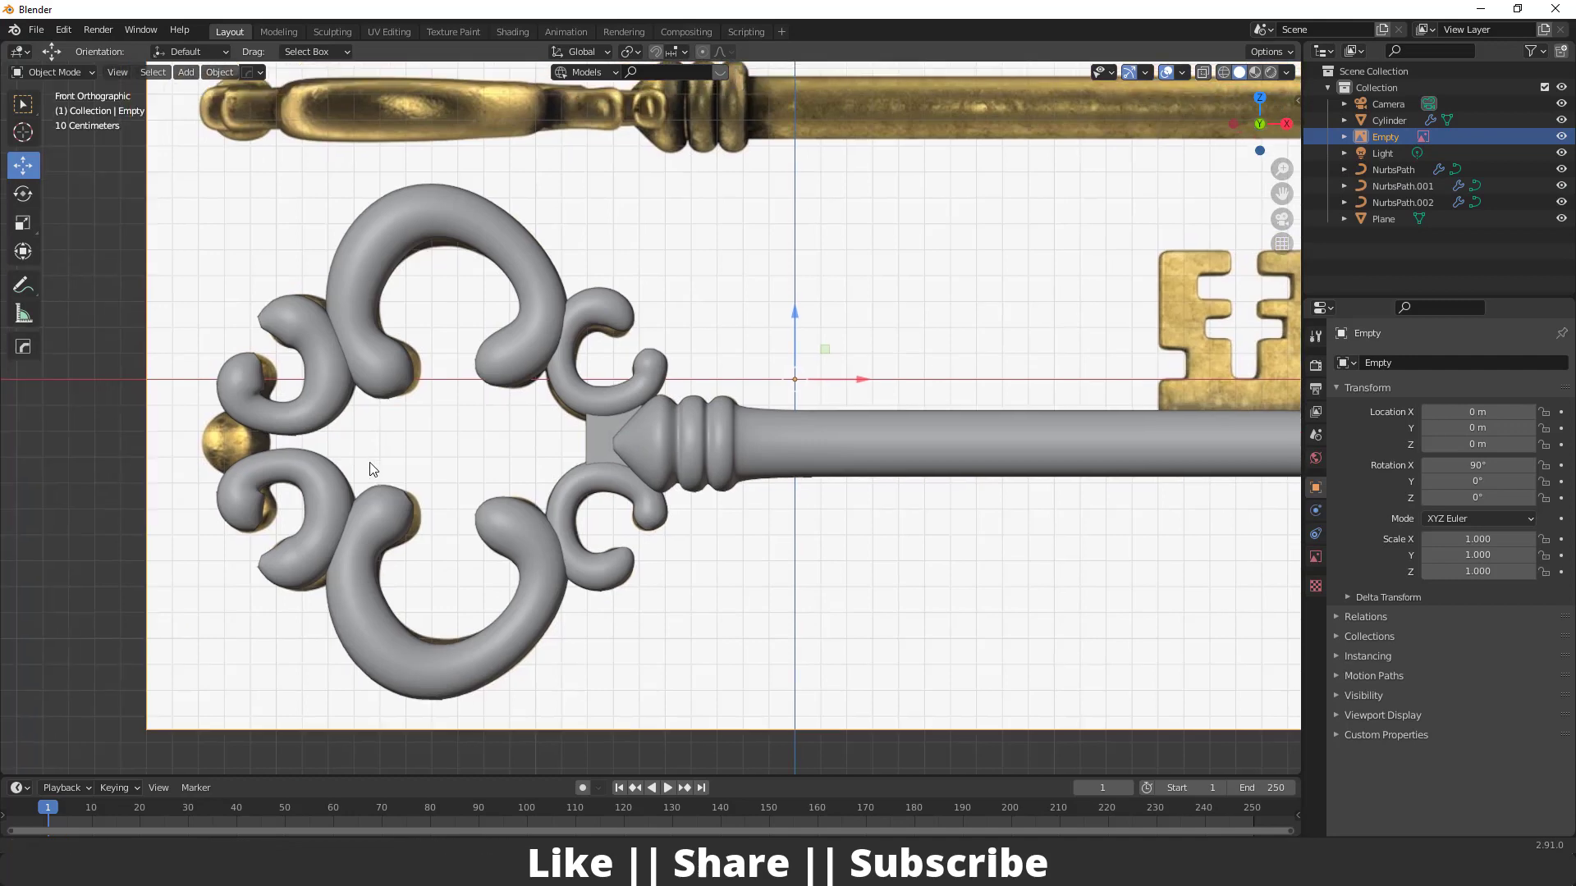
# Add a UV sphere and move it along X by about -4.29 m to the ball at the key's bow end
pyautogui.scroll(5, 503, 411)
pyautogui.scroll(-3, 506, 393)
pyautogui.keyDown('shift'); pyautogui.moveTo(113, 408); pyautogui.dragTo(499, 338, button='middle'); pyautogui.keyUp('shift')
pyautogui.scroll(2, 526, 375)
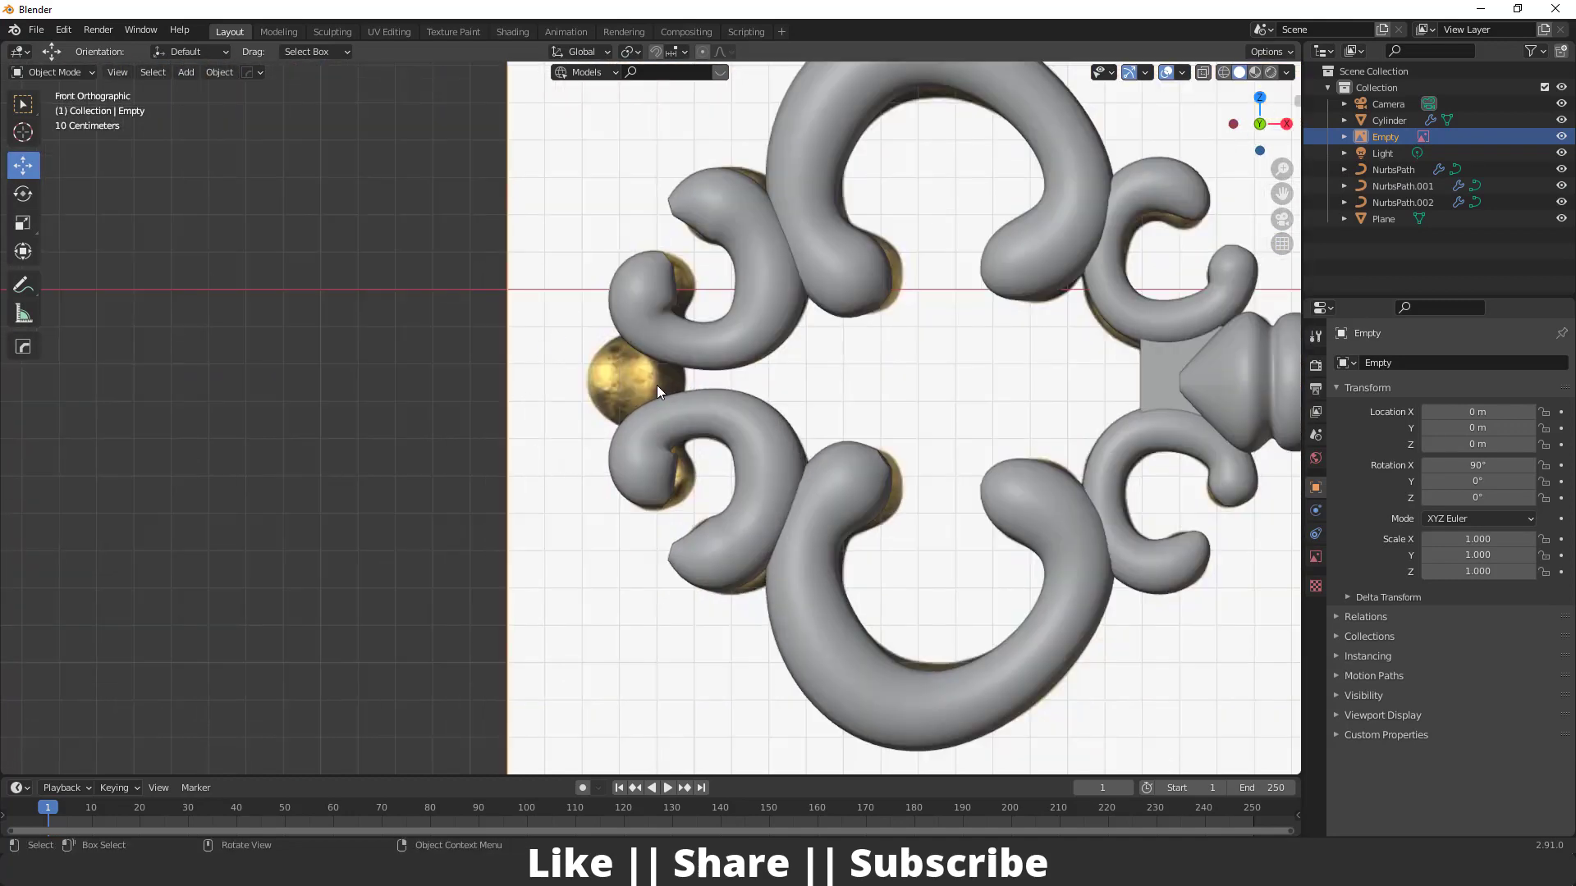
pyautogui.scroll(-4, 651, 372)
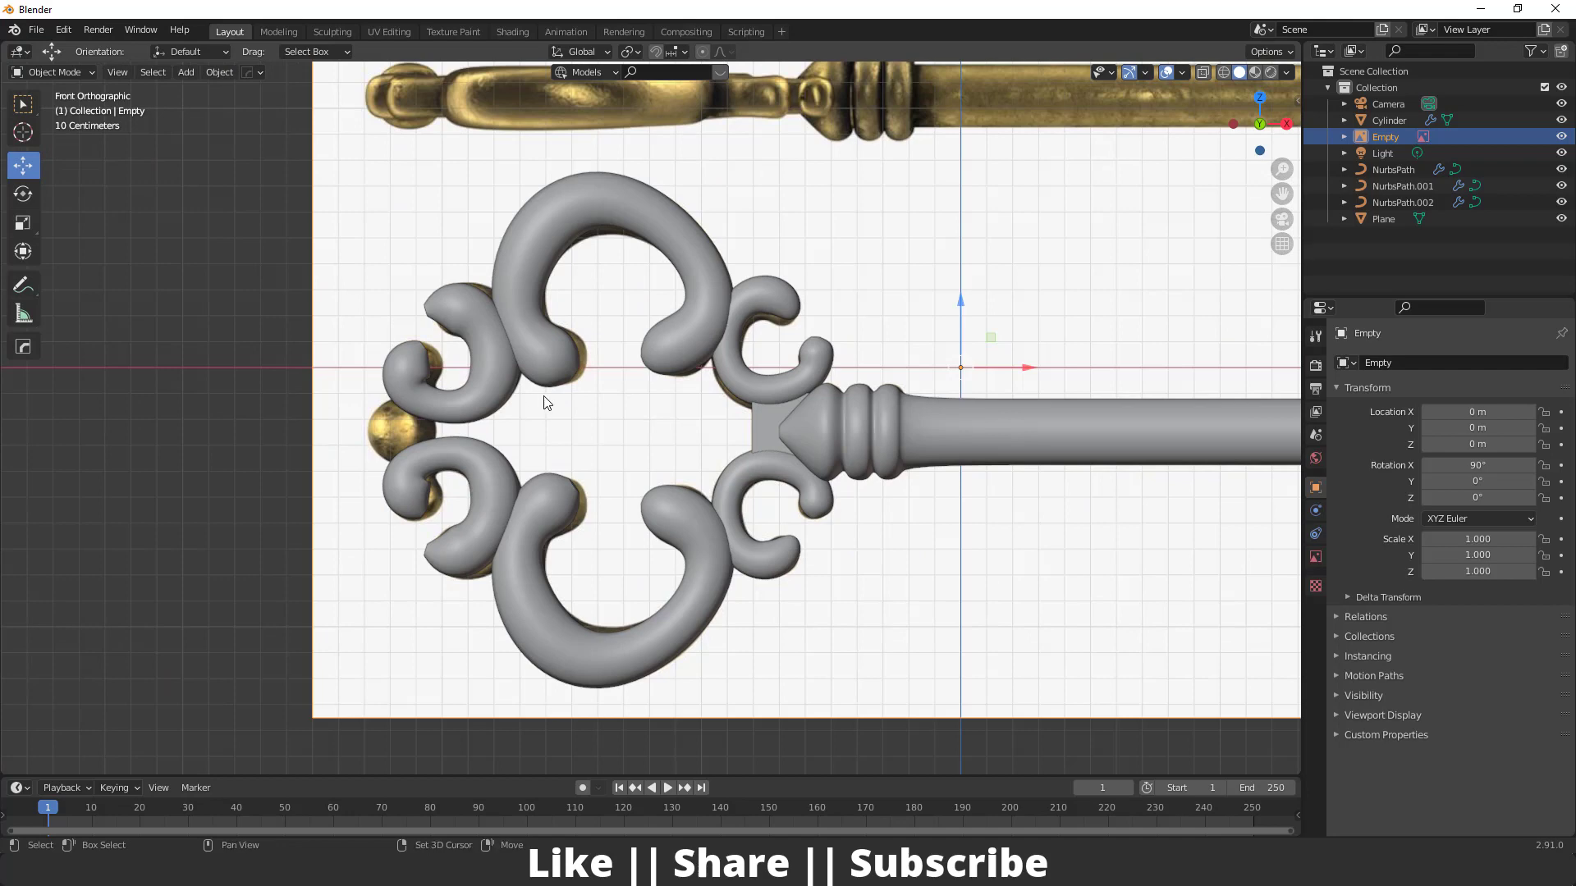
pyautogui.hotkey('shift', 'a')
pyautogui.moveTo(544, 396)
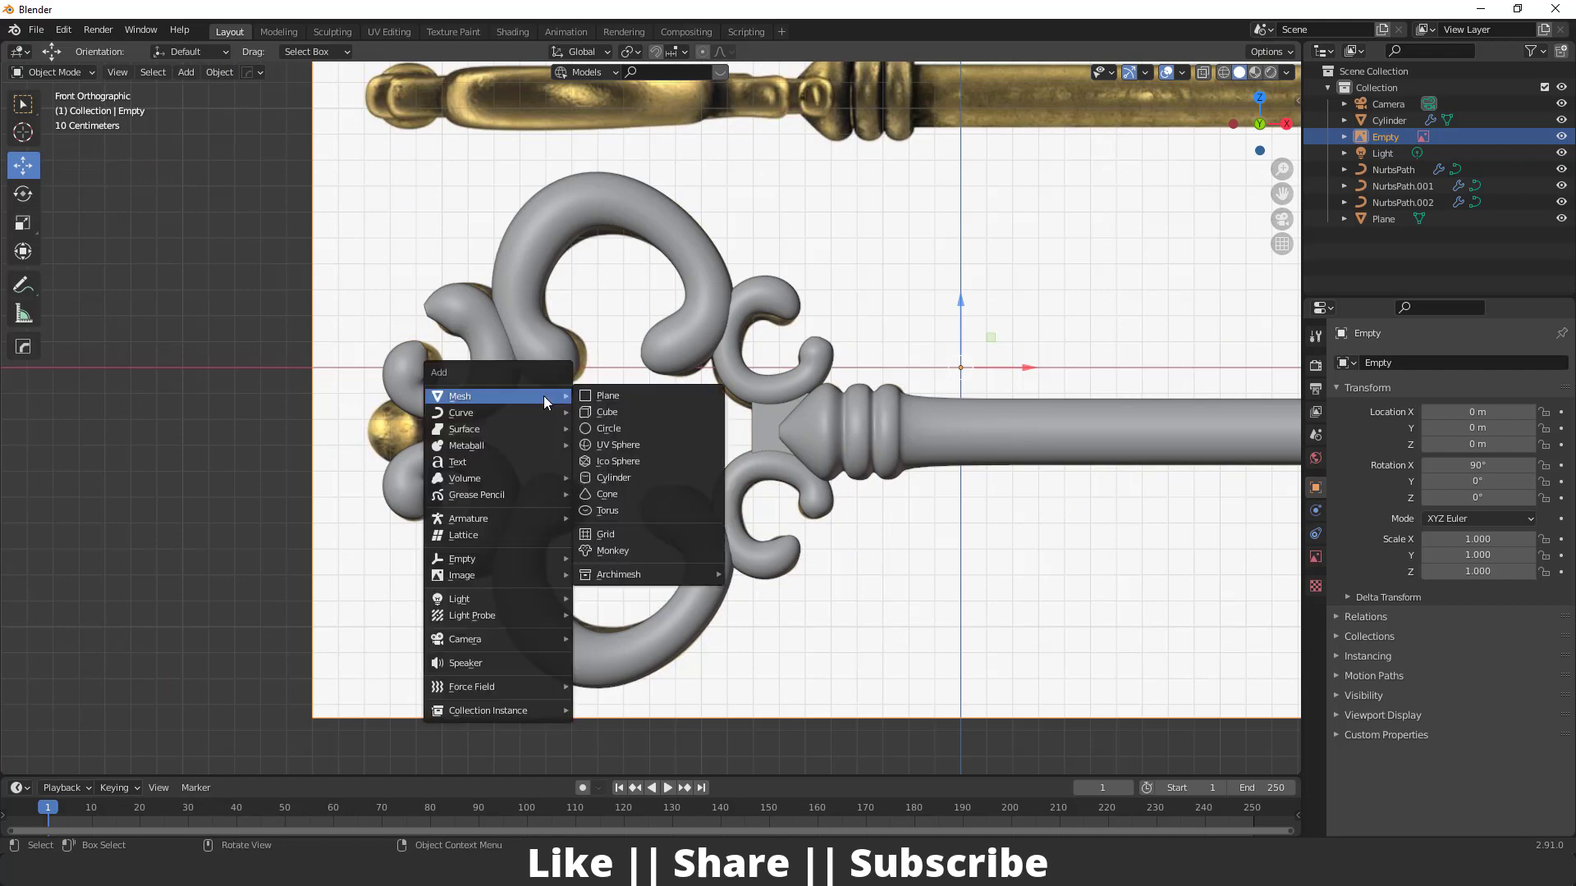
pyautogui.click(622, 447)
pyautogui.scroll(-4, 619, 456)
pyautogui.moveTo(1119, 425); pyautogui.dragTo(576, 453)
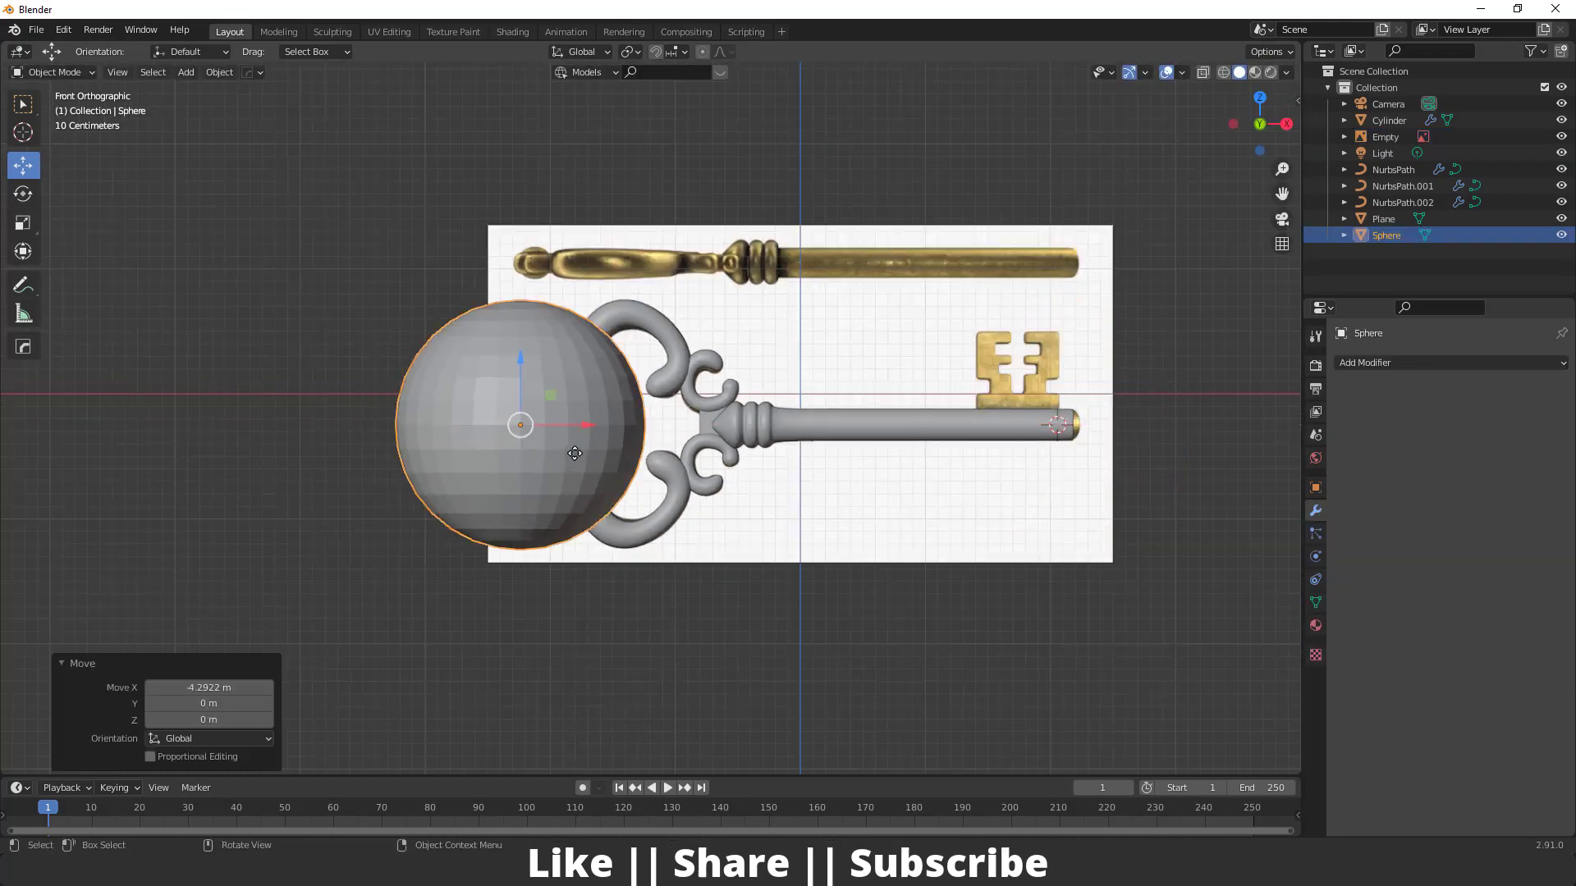
# Scale the sphere down to roughly the size of the reference ball and shade it smooth
pyautogui.press('s')
pyautogui.click(533, 428)
pyautogui.scroll(5, 478, 438)
pyautogui.press('s')
pyautogui.keyDown('shift'); pyautogui.moveTo(480, 447); pyautogui.dragTo(594, 490, button='middle'); pyautogui.keyUp('shift')
pyautogui.click(650, 478)
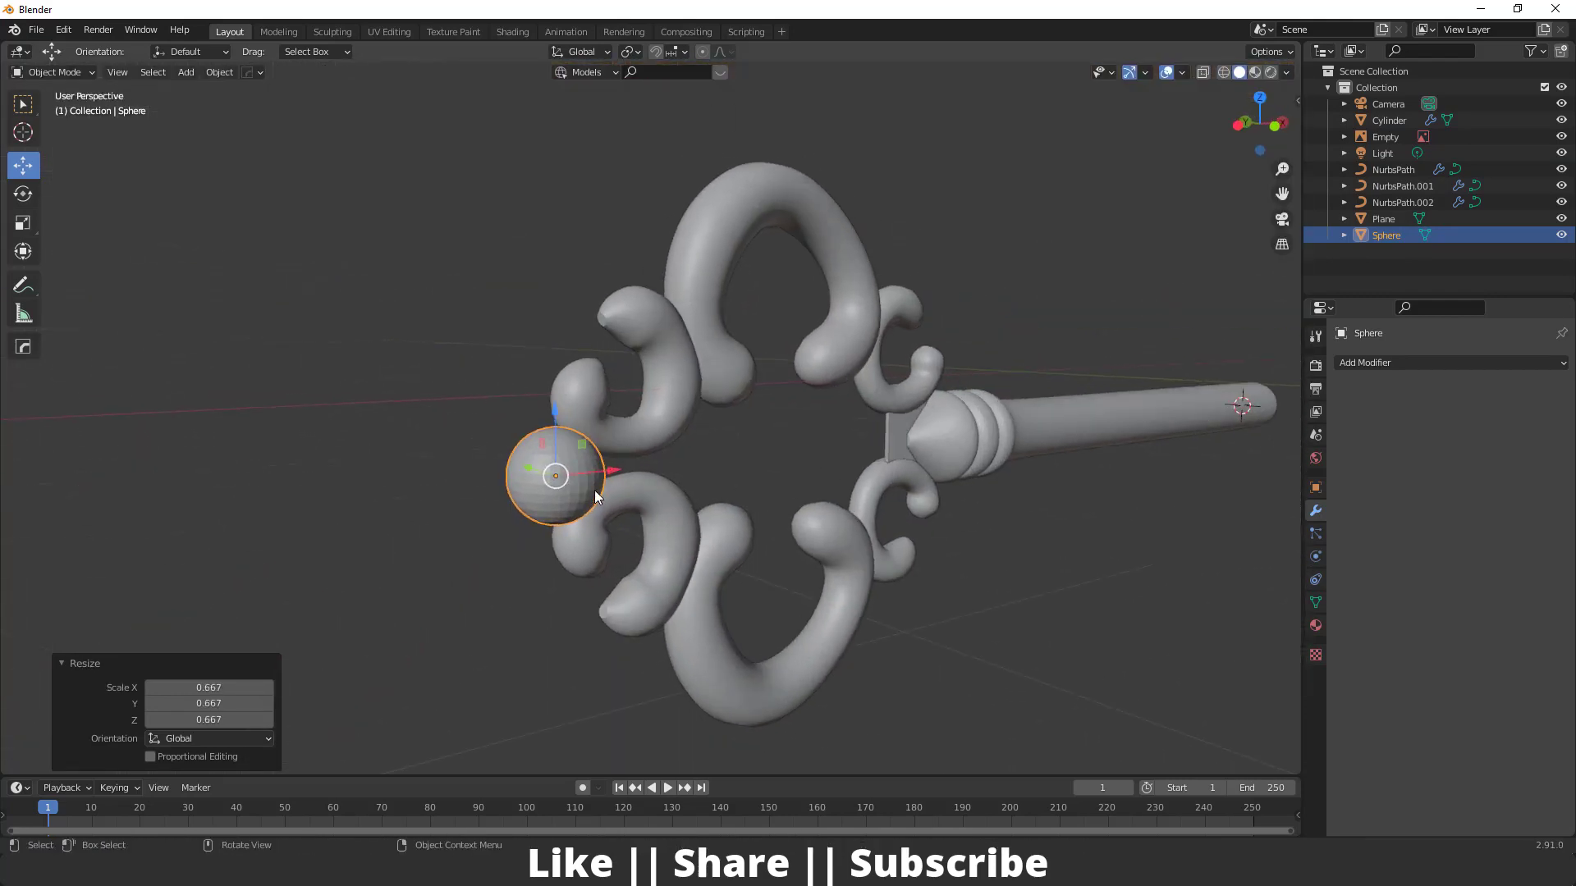
pyautogui.rightClick(583, 489)
pyautogui.click(525, 454)
# Scale the sphere down by a factor of about 0.768 and return to the front view
pyautogui.scroll(3, 566, 519)
pyautogui.press('s')
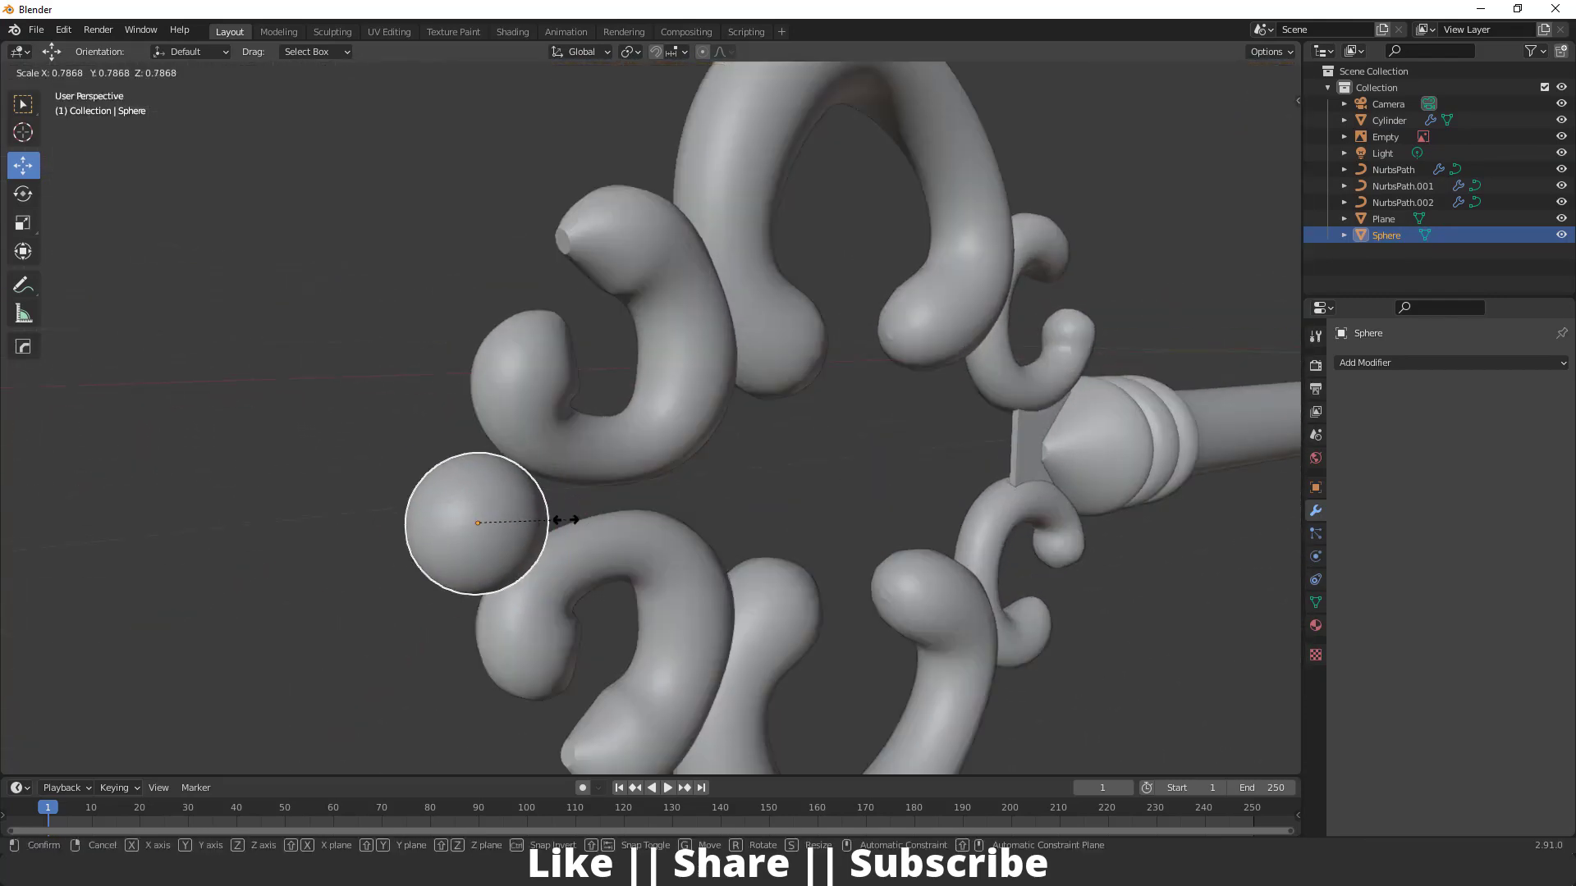
pyautogui.click(564, 519)
pyautogui.press('`')
pyautogui.click(348, 427)
pyautogui.scroll(4, 427, 529)
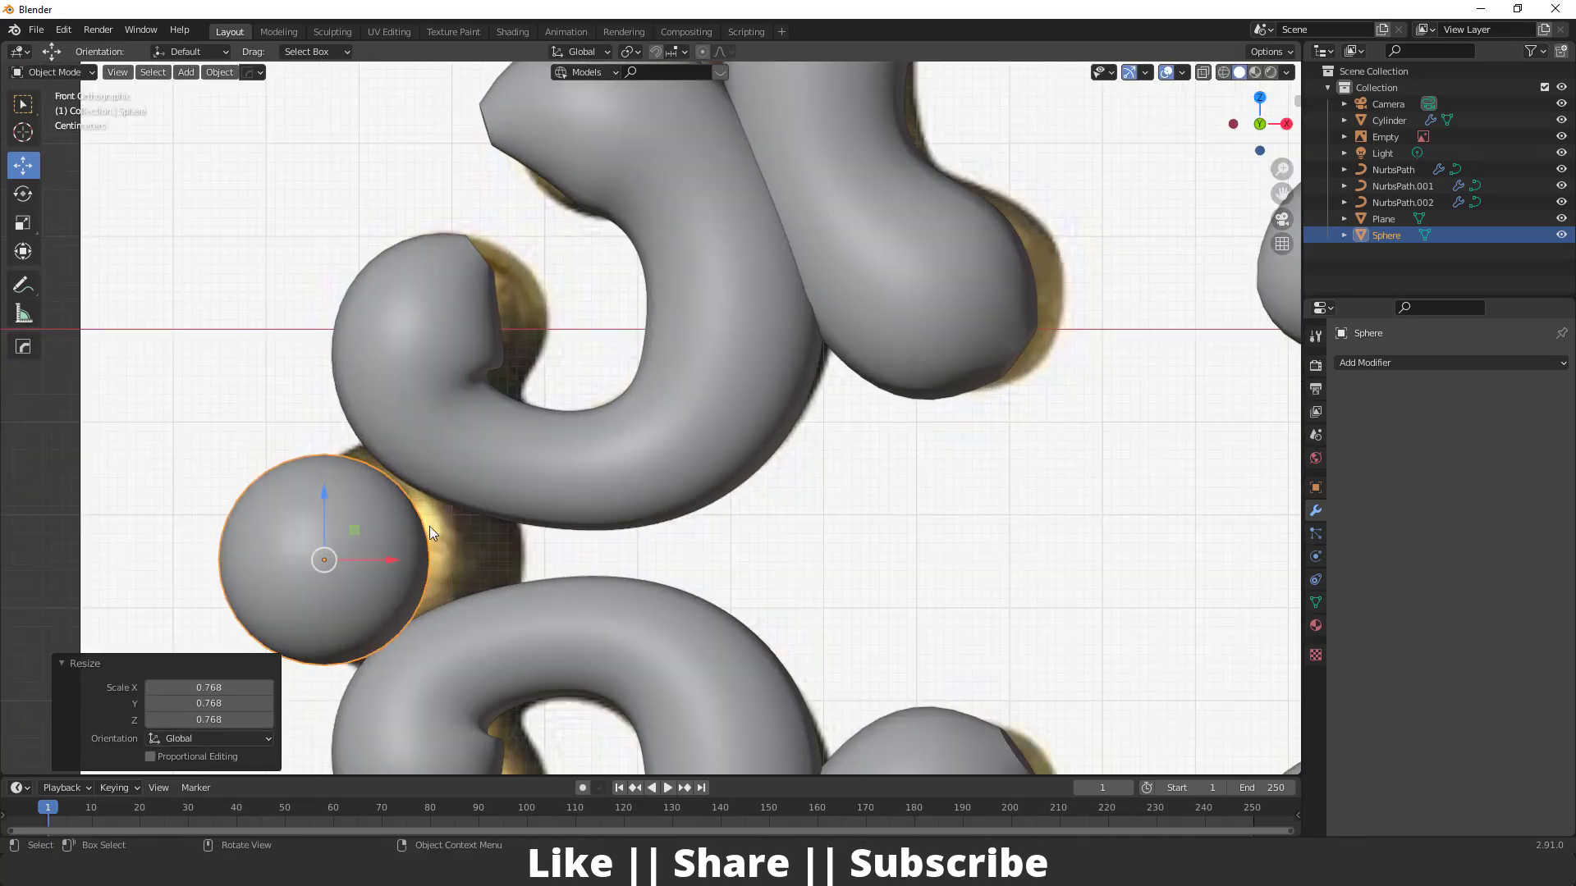
# Move the sphere about 0.079 m along X towards the scrolls and enlarge it to touch both of them
pyautogui.press('g')
pyautogui.press('x')
pyautogui.click(503, 534)
pyautogui.press('s')
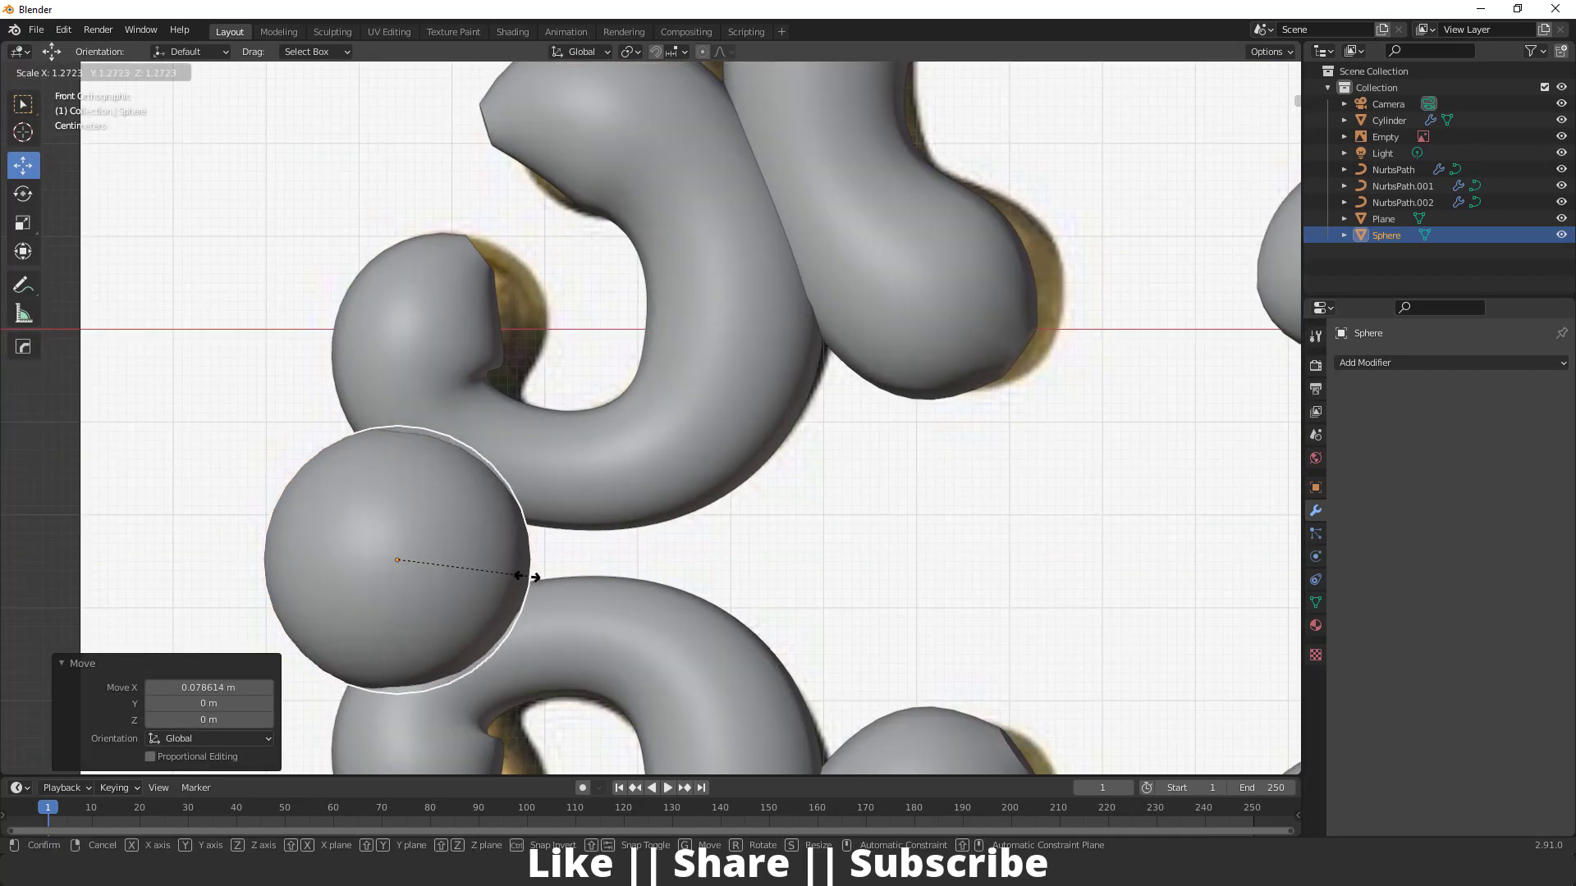
pyautogui.click(526, 574)
# Move the sphere about 0.021 m along Y to line it up with the scrolls, then return to the front view
pyautogui.moveTo(529, 576); pyautogui.dragTo(610, 532, button='middle')
pyautogui.press('g')
pyautogui.press('y')
pyautogui.click(591, 532)
pyautogui.scroll(-3, 845, 479)
pyautogui.moveTo(845, 479); pyautogui.dragTo(651, 468, button='middle')
pyautogui.press('`')
pyautogui.click(539, 405)
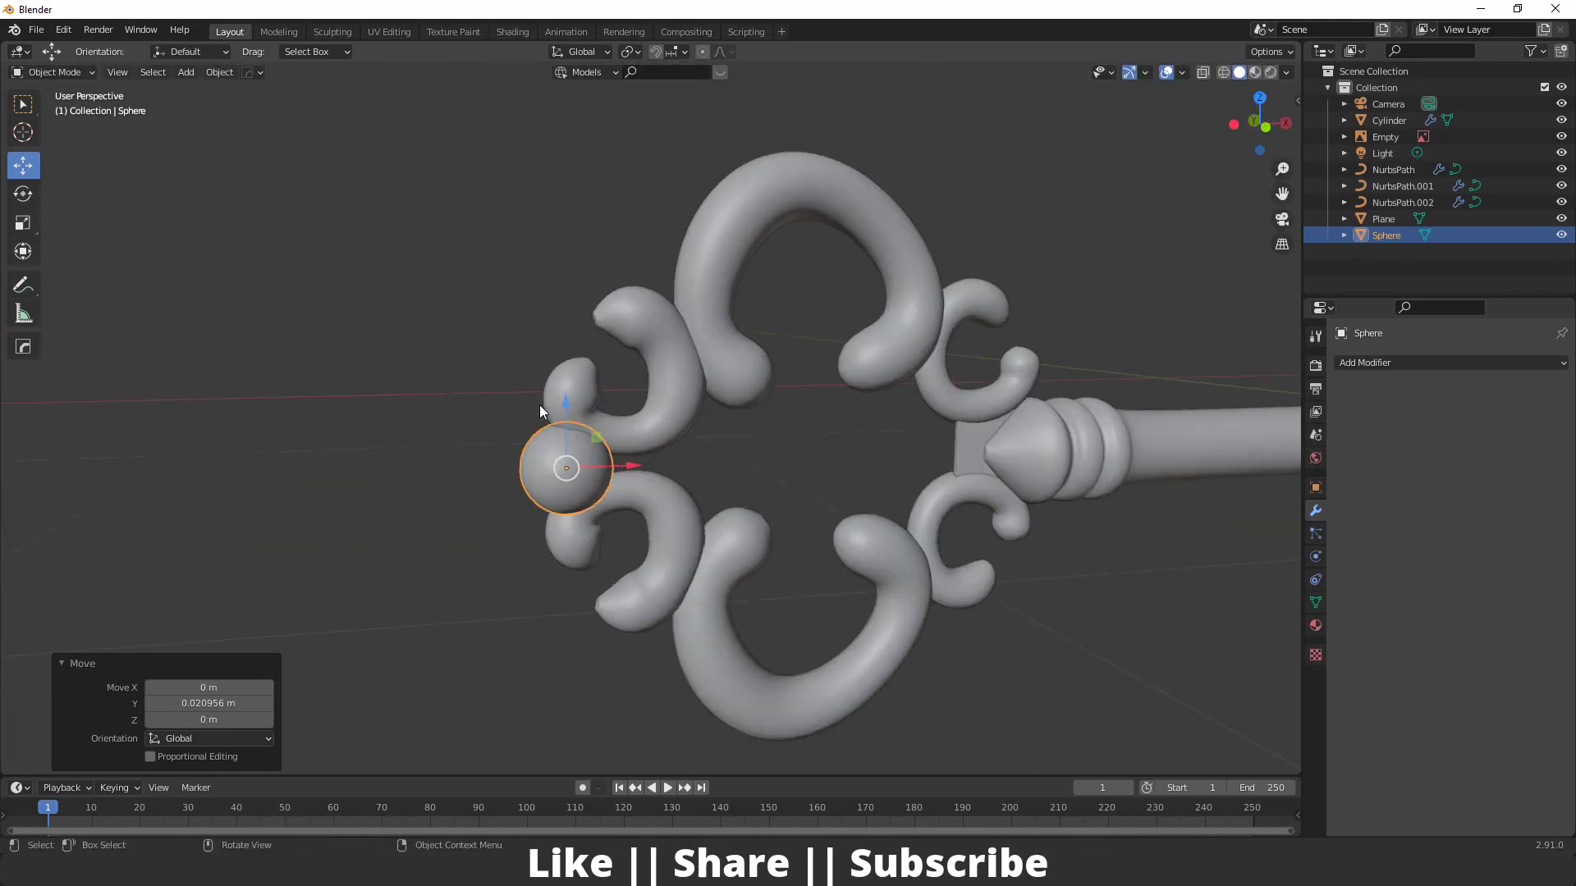
# Add a 2 m plane at the 3D cursor near the shaft's tip and align it to the view
pyautogui.scroll(-5, 678, 470)
pyautogui.keyDown('shift'); pyautogui.moveTo(549, 448); pyautogui.dragTo(343, 471, button='middle'); pyautogui.keyUp('shift')
pyautogui.scroll(4, 505, 458)
pyautogui.keyDown('shift'); pyautogui.moveTo(771, 411); pyautogui.dragTo(459, 402, button='middle'); pyautogui.keyUp('shift')
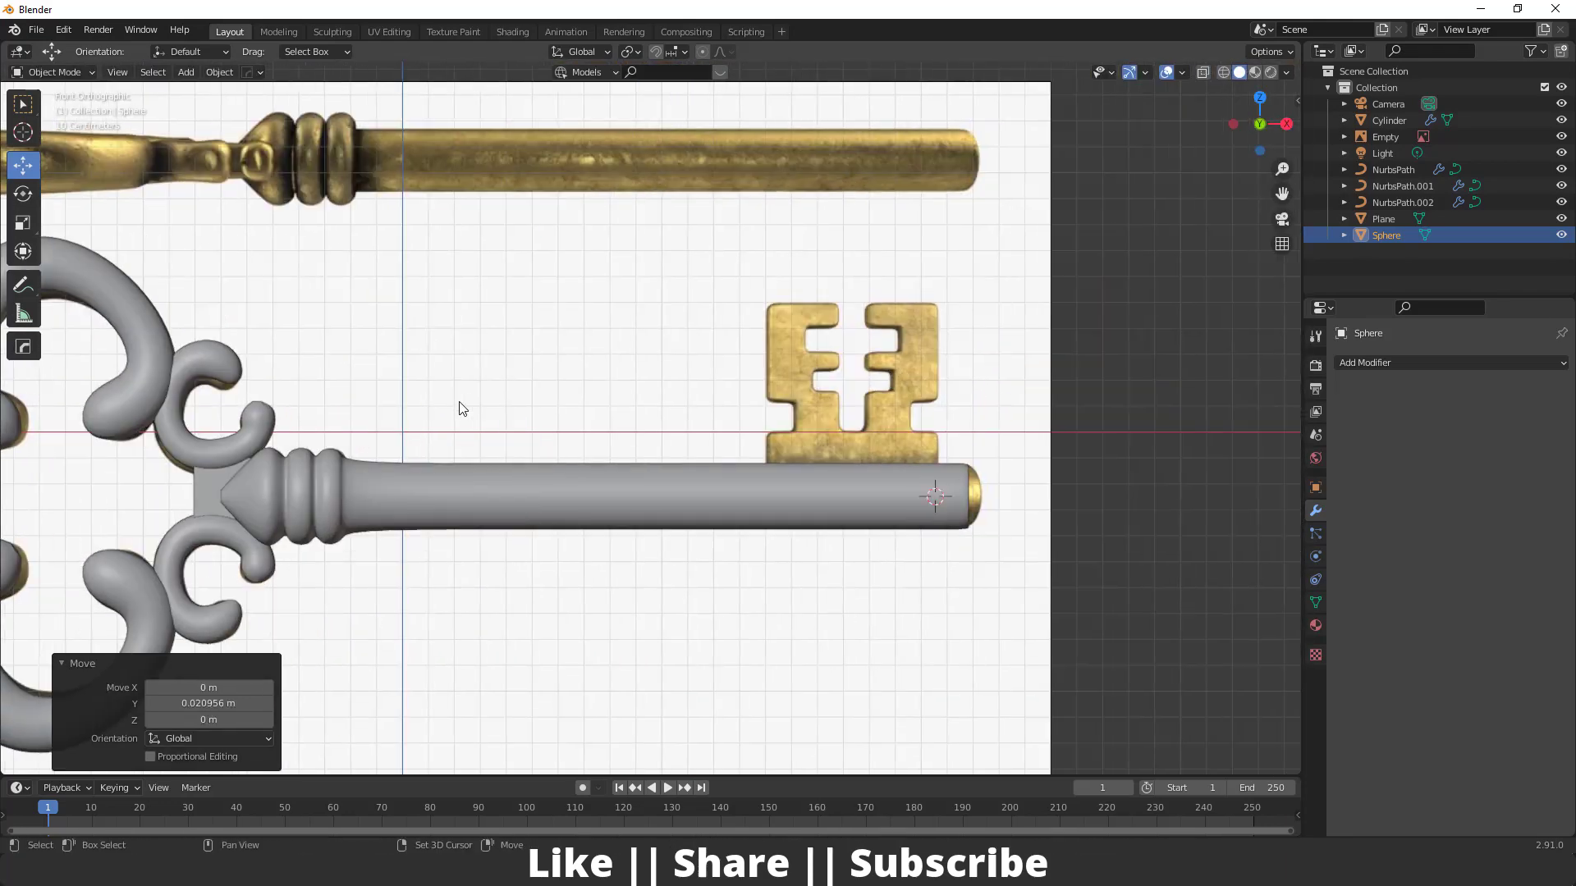
pyautogui.keyDown('shift'); pyautogui.moveTo(890, 516); pyautogui.dragTo(794, 515, button='middle'); pyautogui.keyUp('shift')
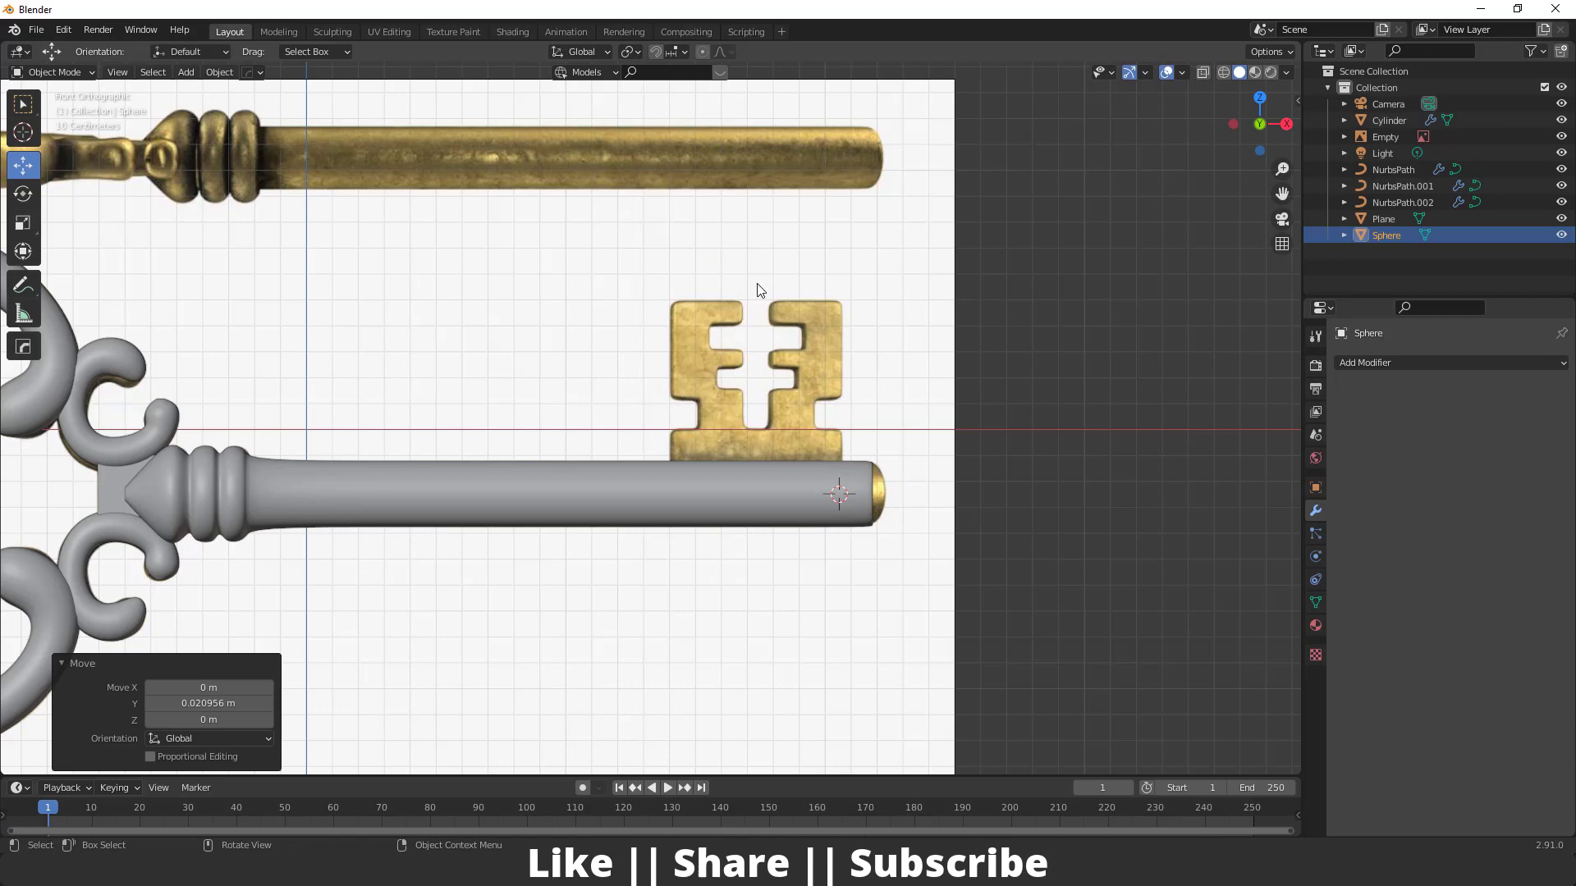
pyautogui.scroll(2, 741, 381)
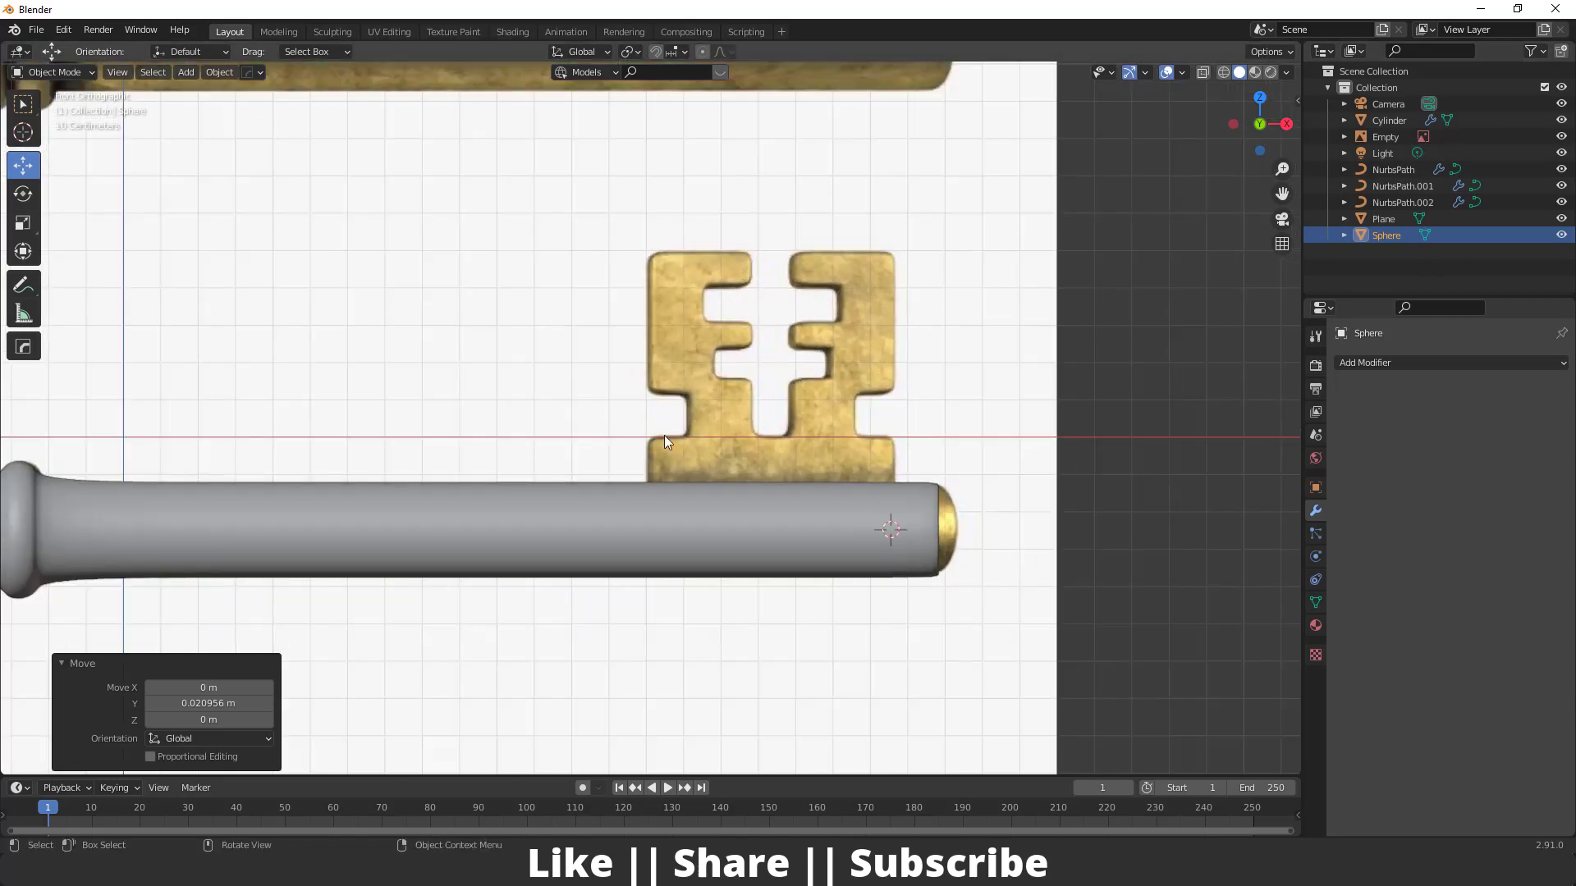
pyautogui.hotkey('shift', 'a')
pyautogui.moveTo(548, 393)
pyautogui.click(612, 393)
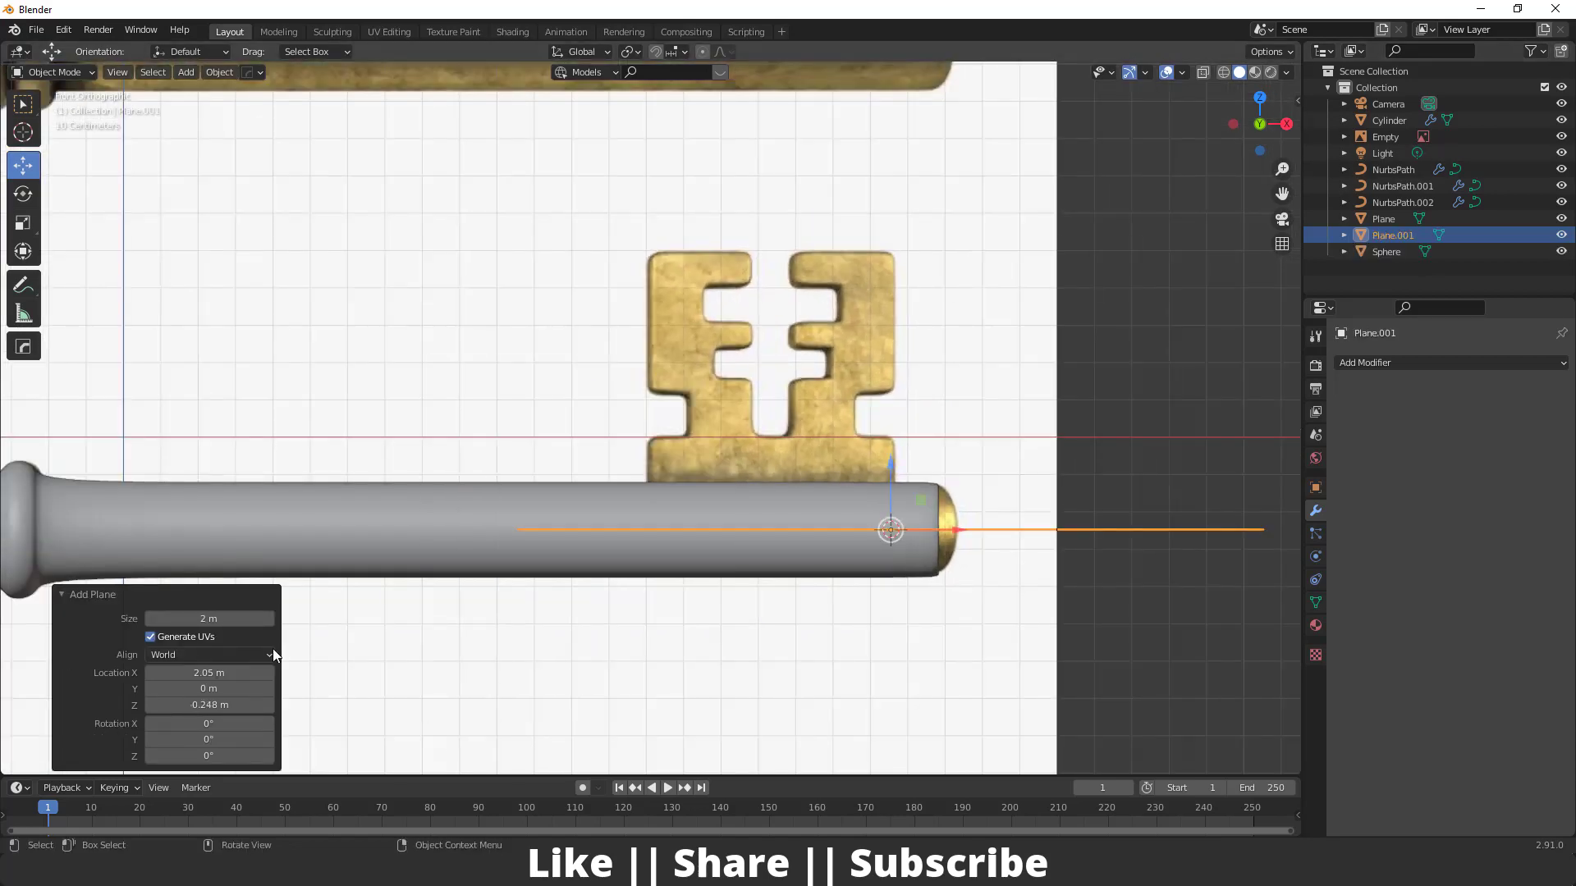
pyautogui.click(180, 656)
pyautogui.click(179, 689)
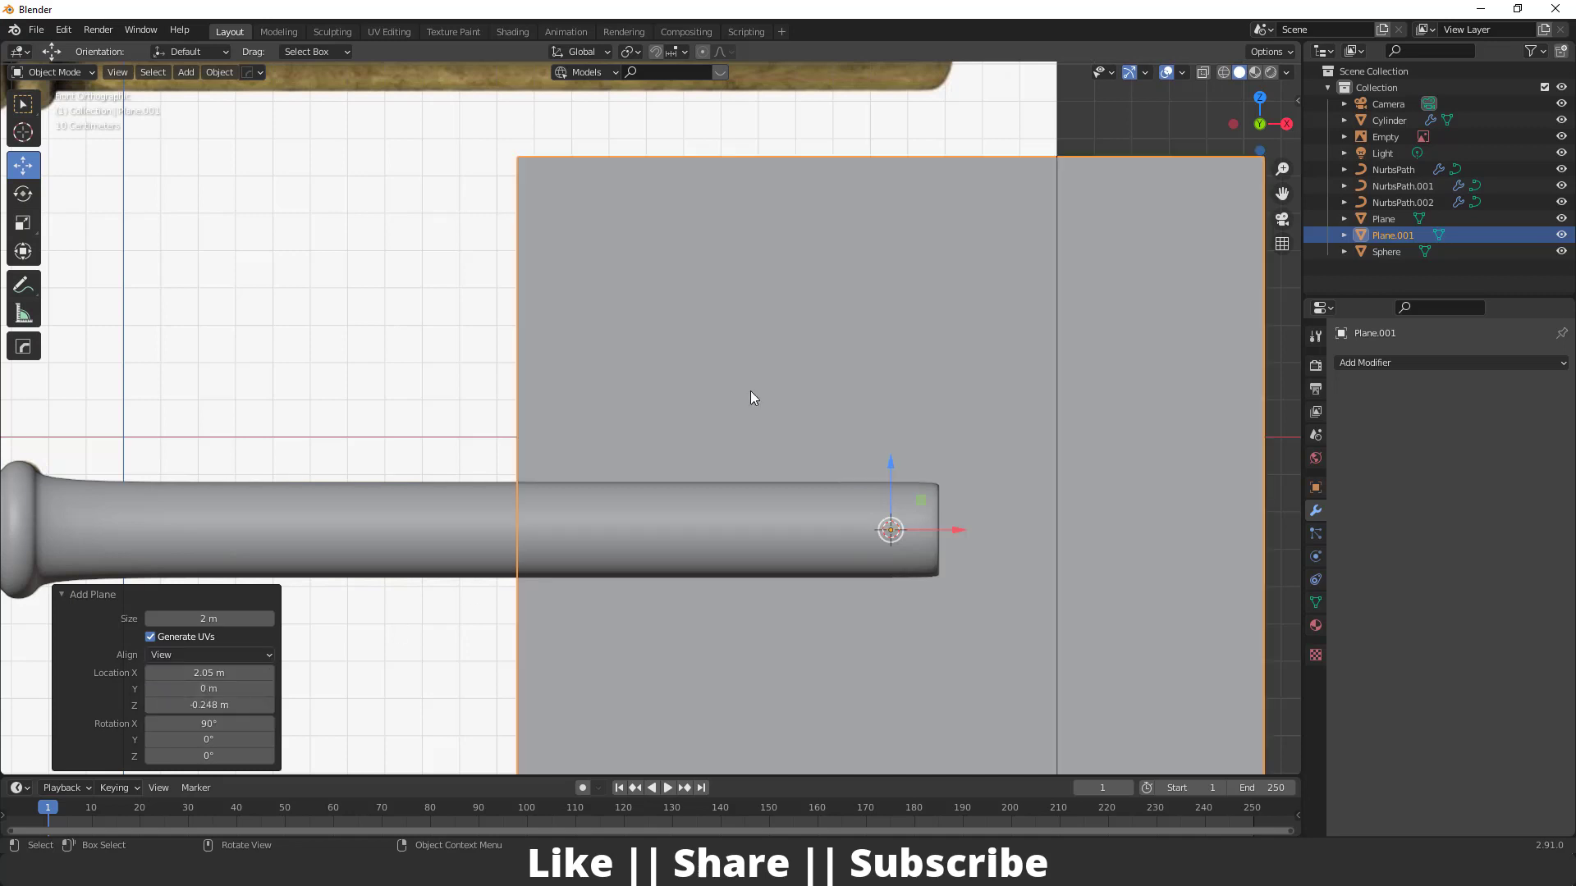
# Turn on X-ray and move the plane up and about -0.358 m along X over the reference key bit
pyautogui.click(1204, 72)
pyautogui.moveTo(889, 466); pyautogui.dragTo(879, 367)
pyautogui.moveTo(952, 431); pyautogui.dragTo(817, 419)
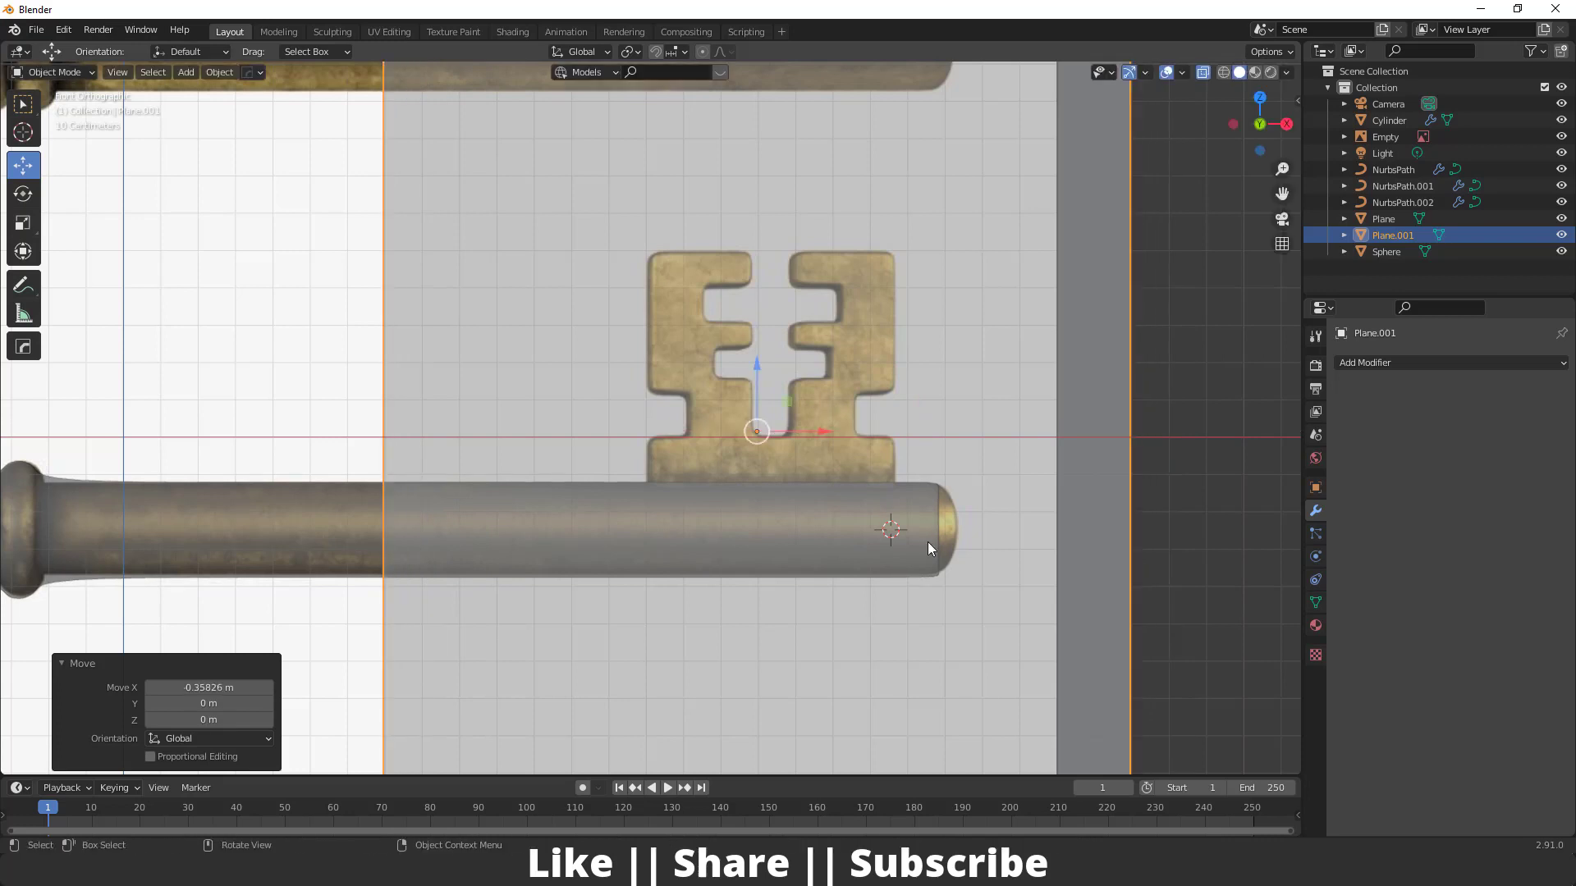
# Scale the plane down and reposition it until it covers the reference key bit with a small margin around it
pyautogui.press('s')
pyautogui.click(852, 492)
pyautogui.moveTo(755, 377); pyautogui.dragTo(757, 335)
pyautogui.moveTo(796, 397); pyautogui.dragTo(882, 466)
pyautogui.press('s')
pyautogui.click(872, 449)
pyautogui.moveTo(795, 347); pyautogui.dragTo(795, 330)
pyautogui.moveTo(840, 377); pyautogui.dragTo(827, 368)
# Begin a Knife cut at the plane's left edge and trace the reference bit's lower-left base corner and side notch
pyautogui.scroll(5, 829, 369)
pyautogui.keyDown('shift'); pyautogui.moveTo(972, 520); pyautogui.dragTo(806, 526, button='middle'); pyautogui.keyUp('shift')
pyautogui.scroll(-1, 806, 525)
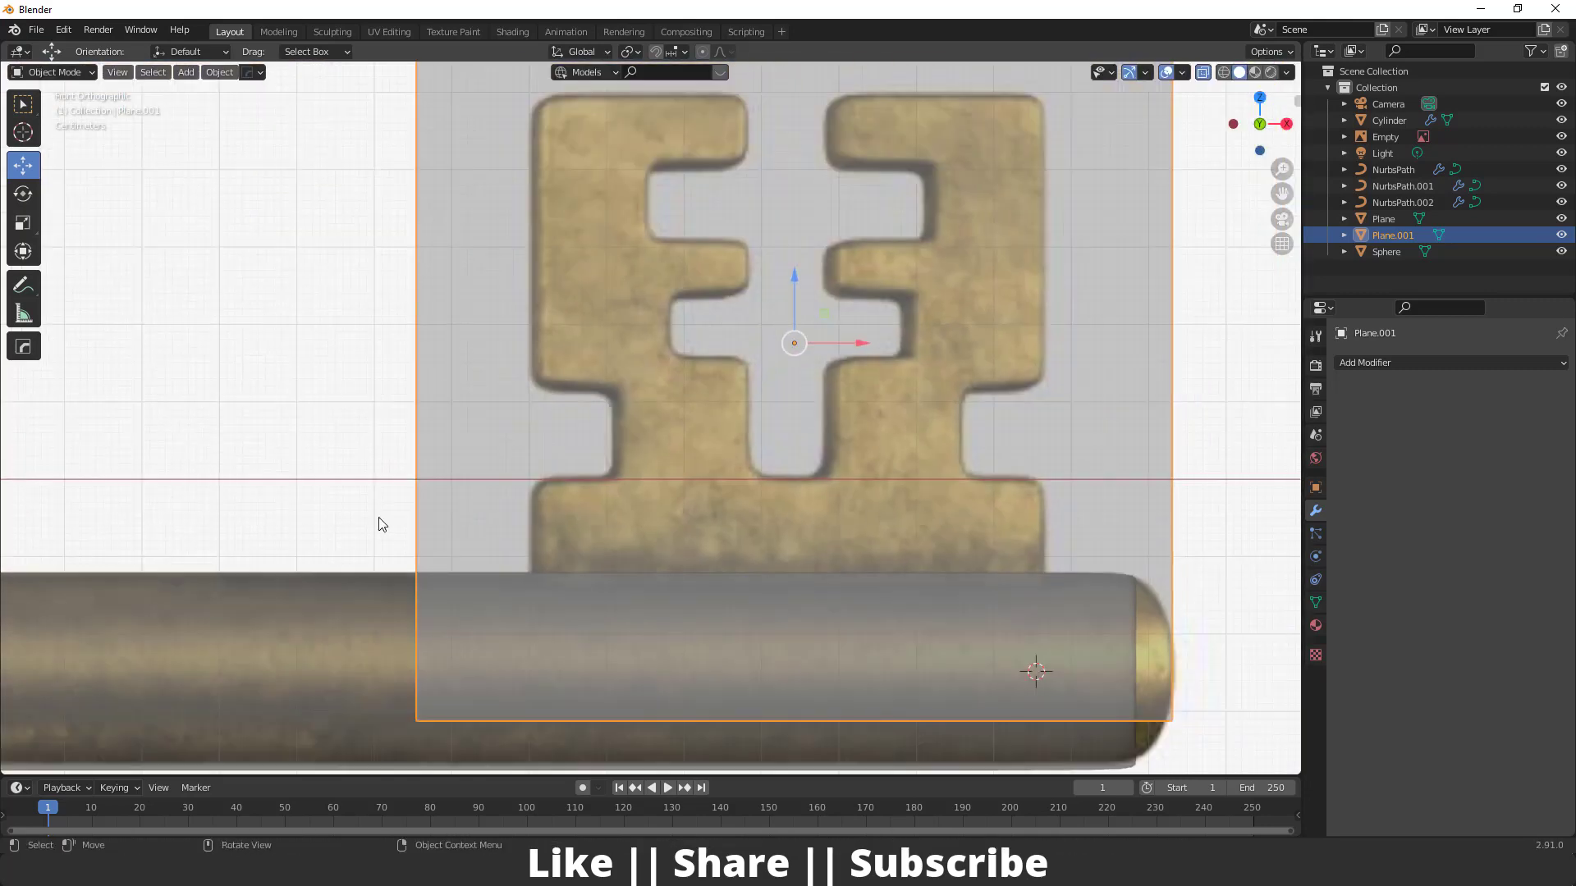
pyautogui.press('Tab')
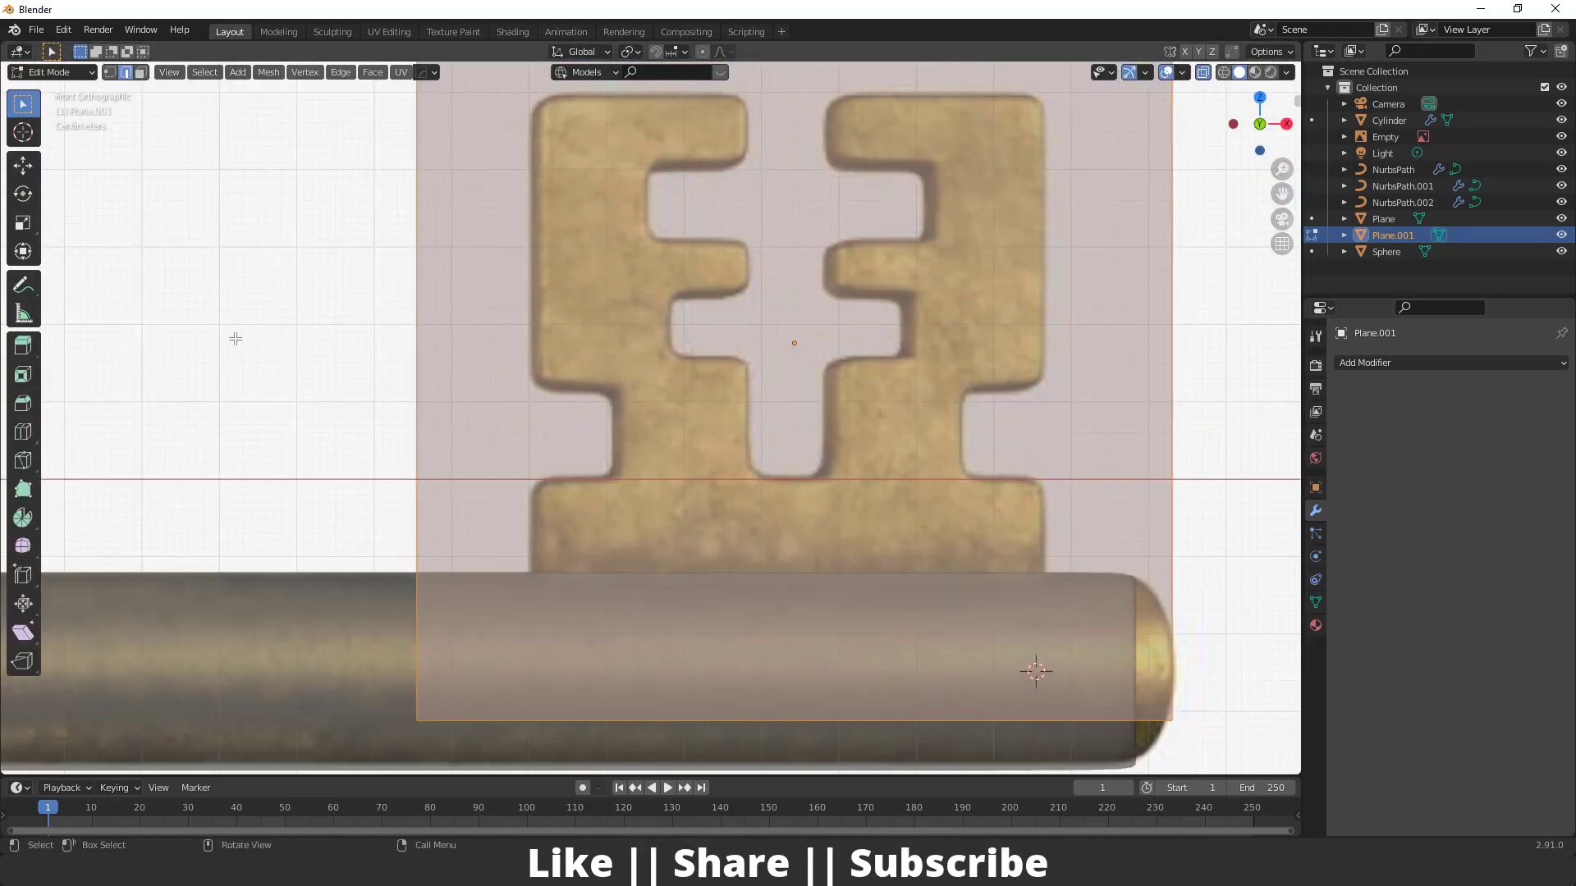
pyautogui.click(20, 464)
pyautogui.scroll(3, 353, 574)
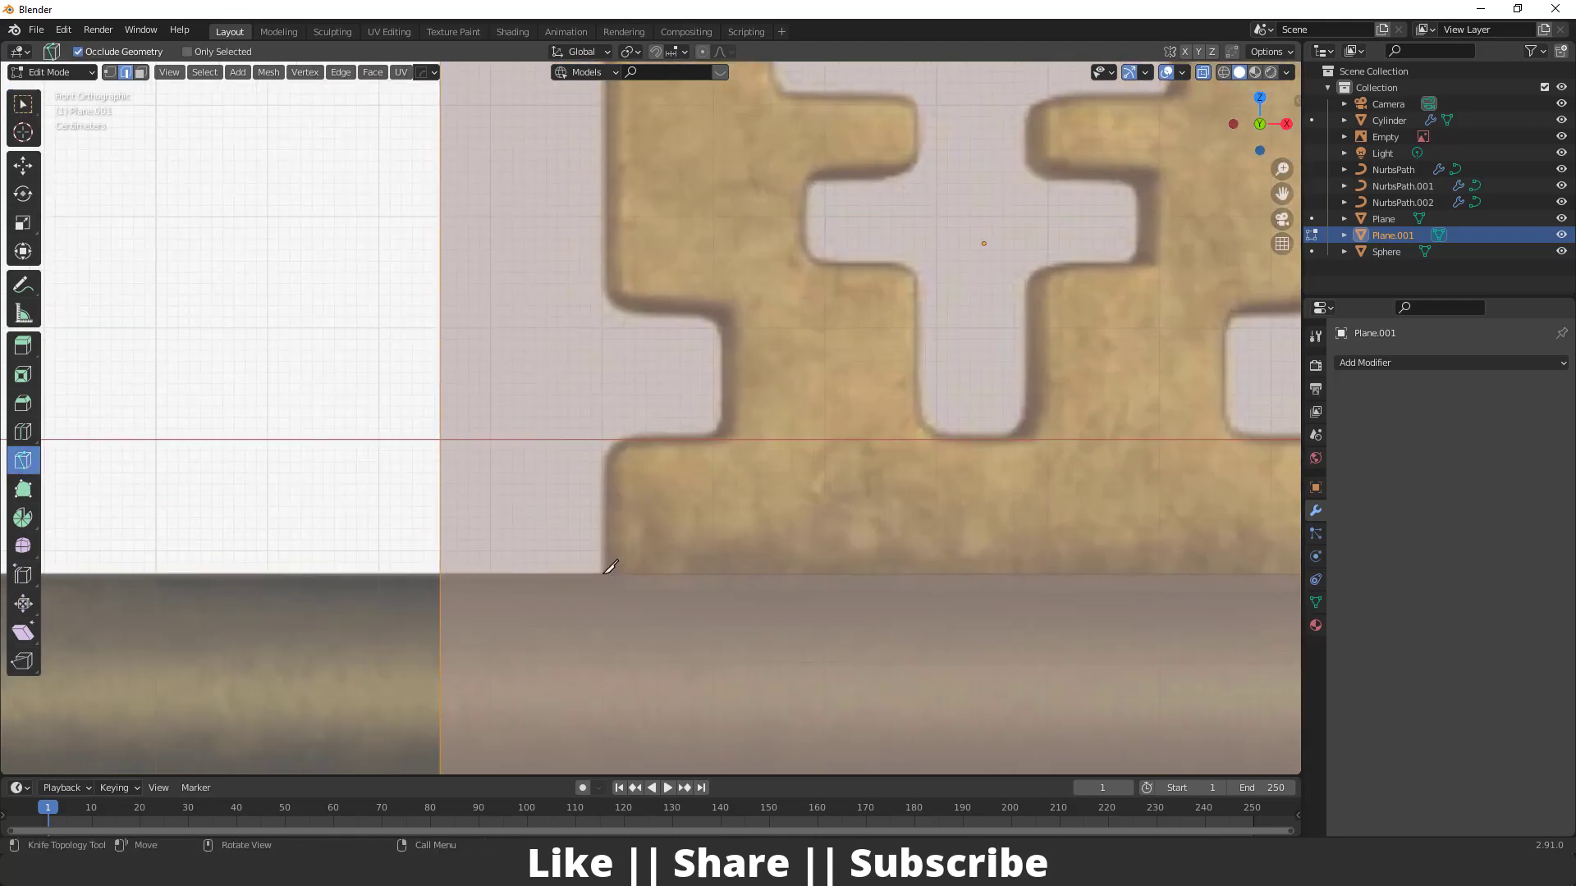
pyautogui.scroll(-3, 444, 567)
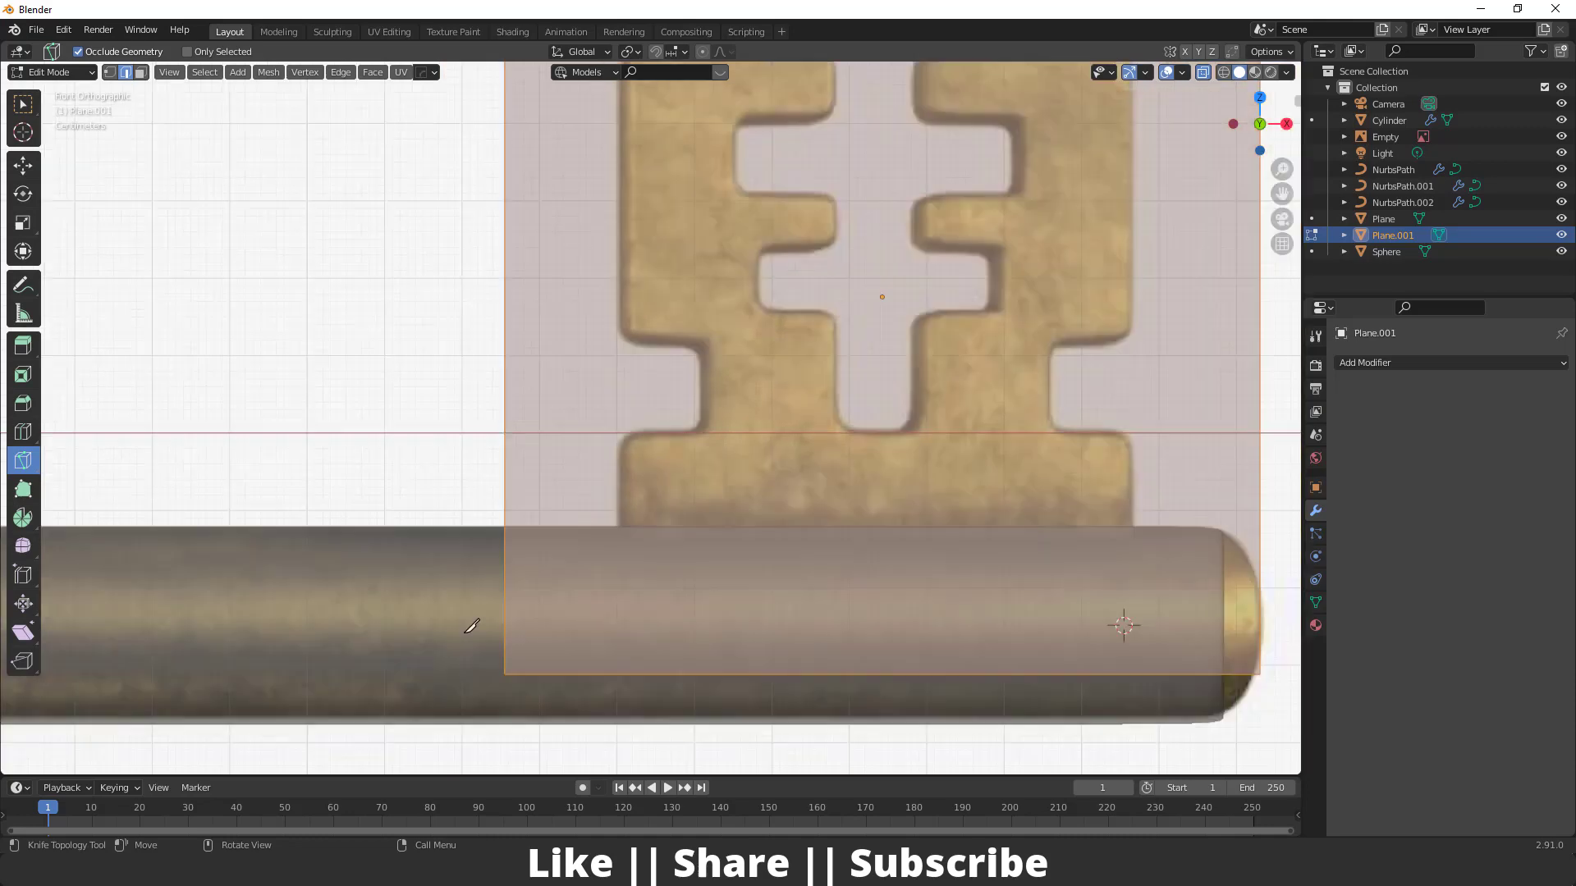
pyautogui.scroll(2, 522, 530)
pyautogui.click(503, 551)
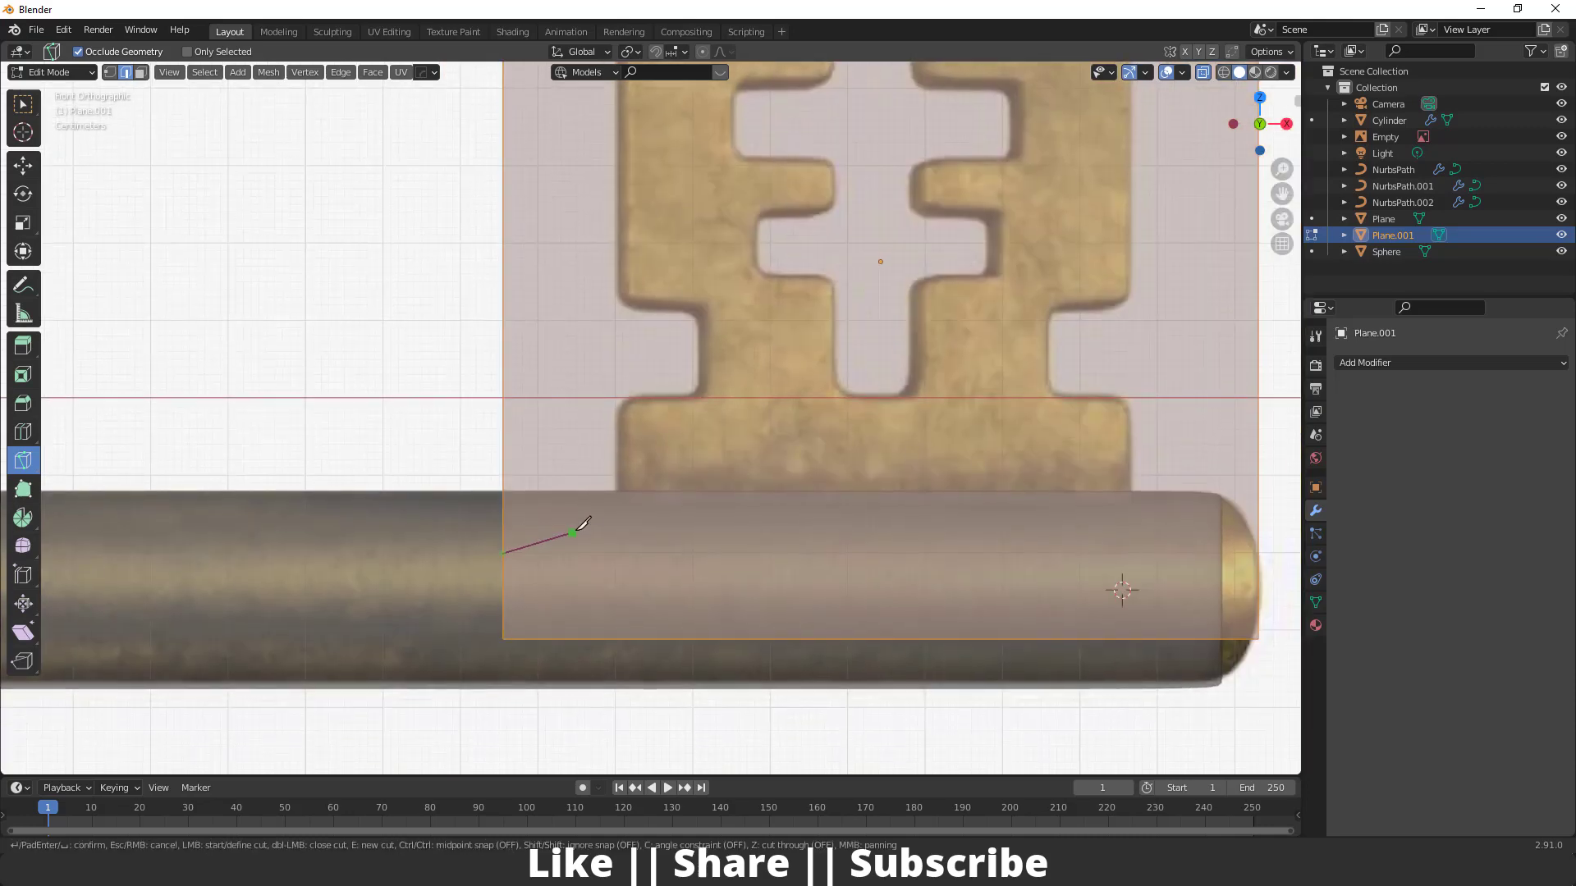
pyautogui.click(615, 491)
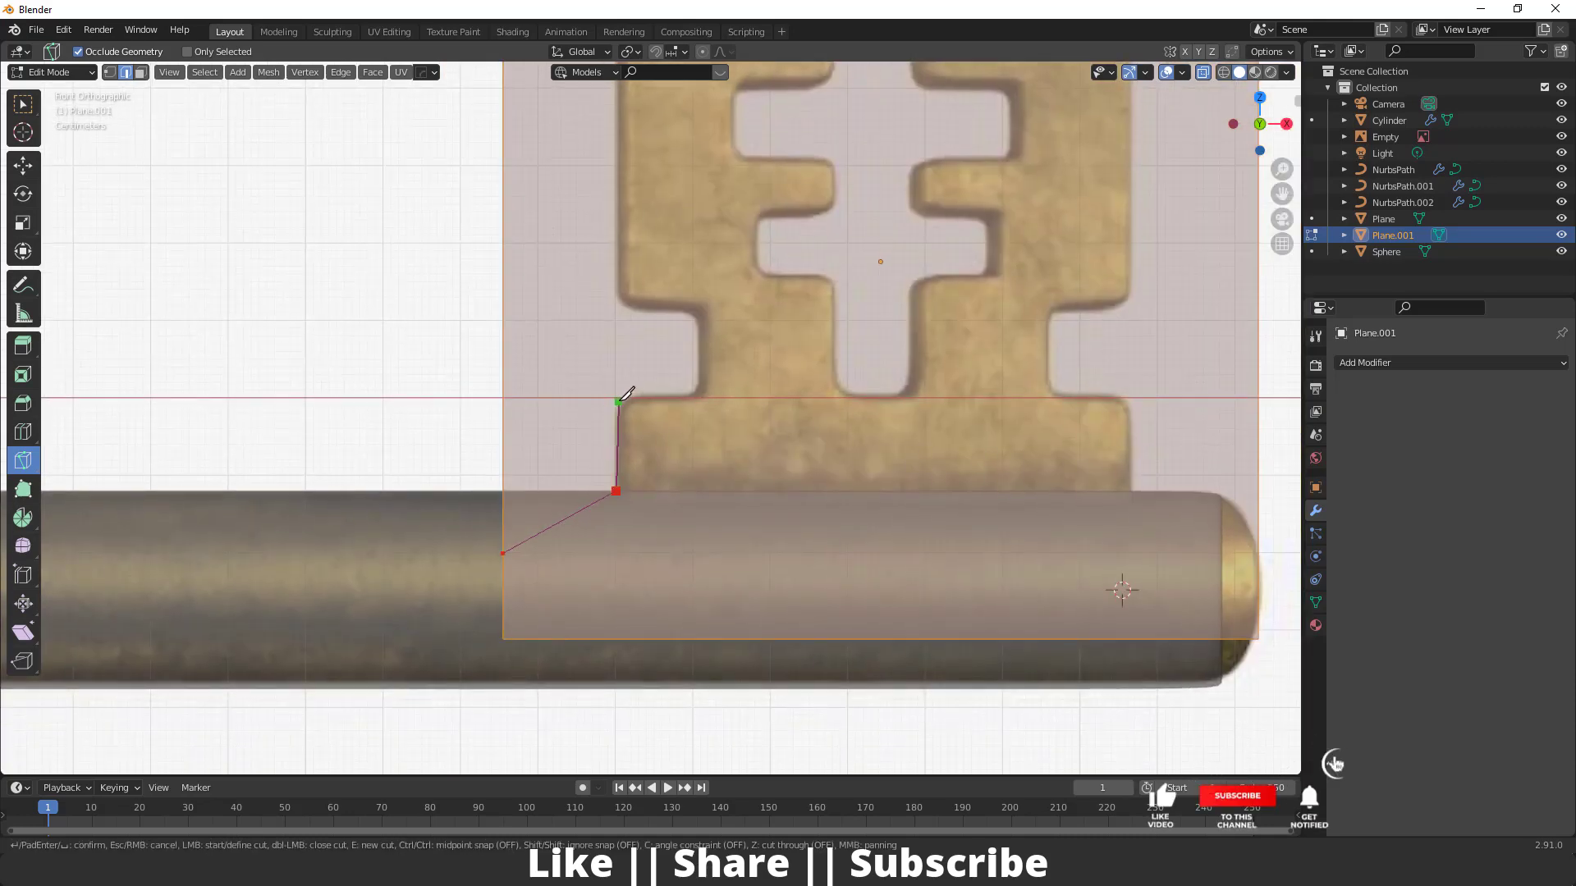
pyautogui.click(618, 399)
pyautogui.click(697, 395)
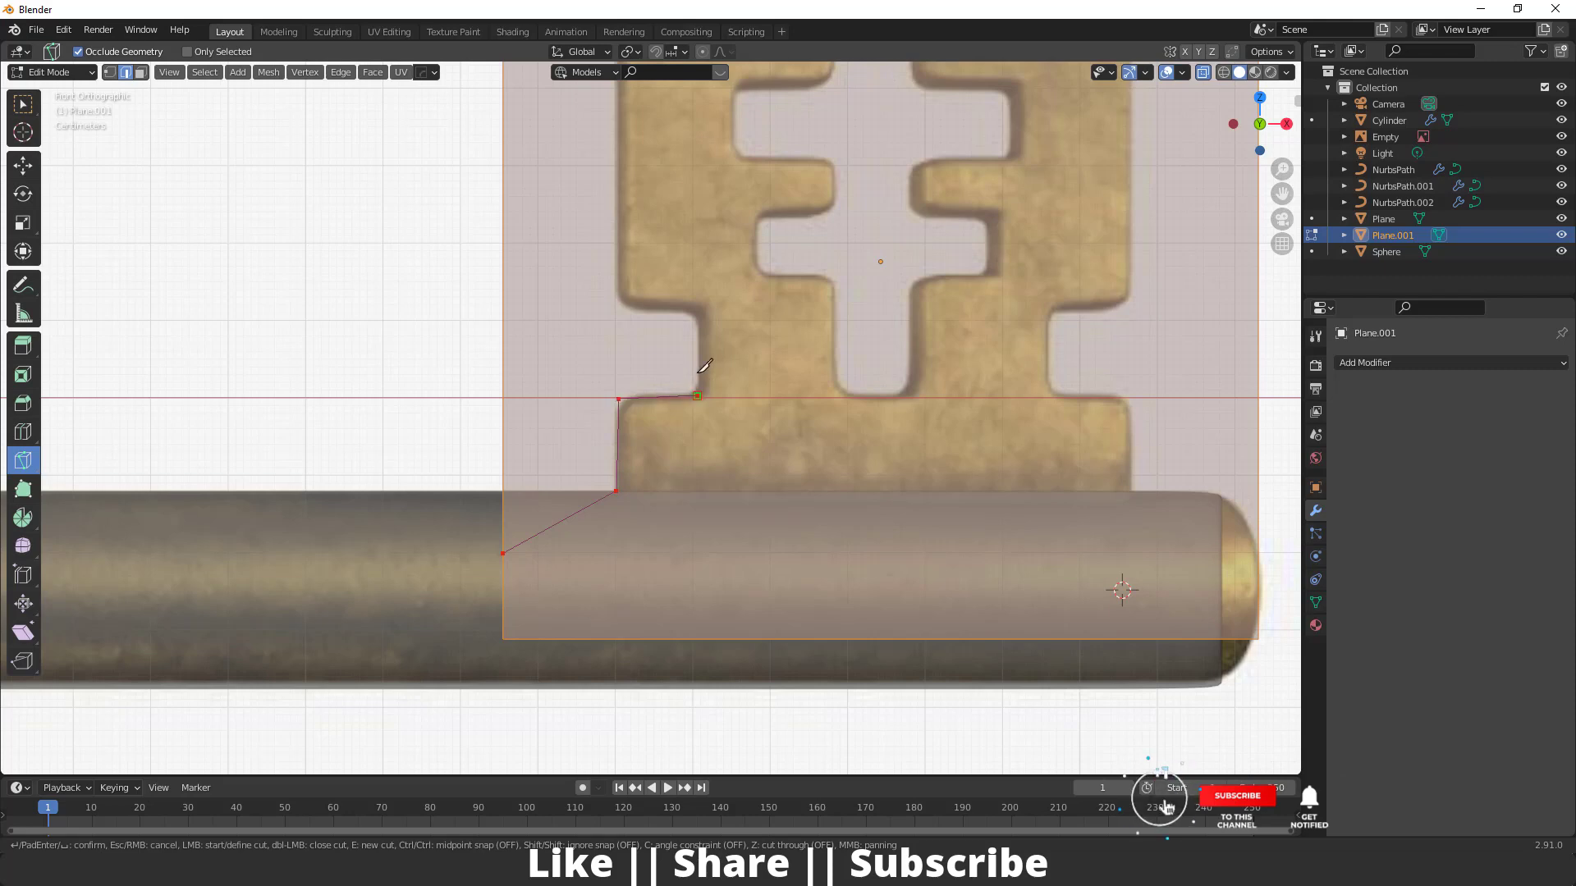
pyautogui.click(626, 302)
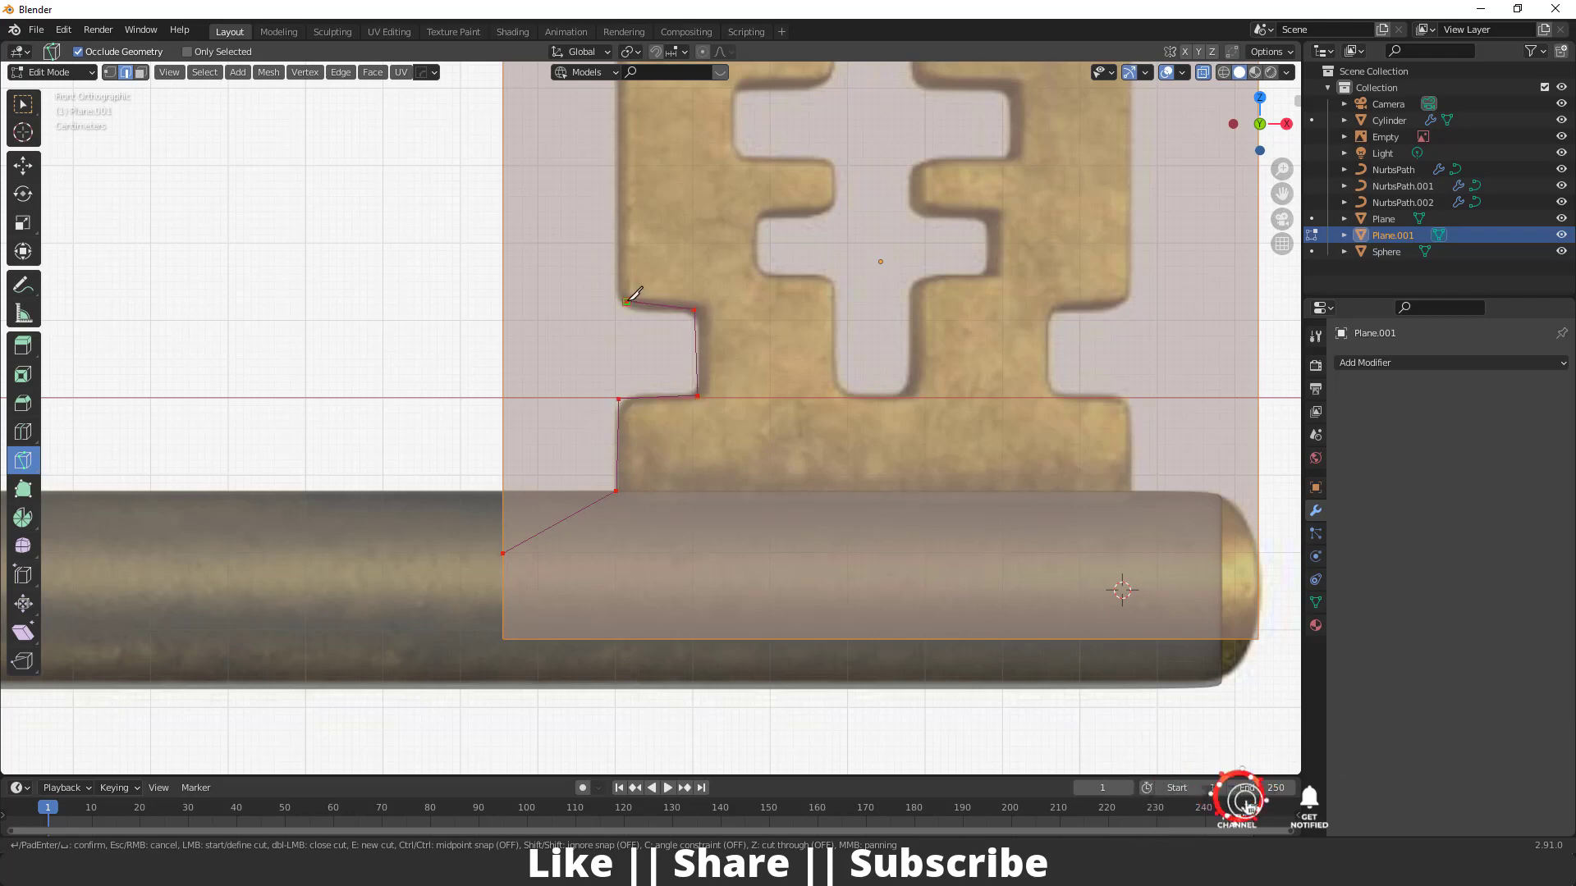
# Continue the knife cut along the bit's top edge and around the two inner slots of its left half
pyautogui.keyDown('shift'); pyautogui.moveTo(626, 302); pyautogui.dragTo(623, 608, button='middle'); pyautogui.keyUp('shift')
pyautogui.click(623, 327)
pyautogui.click(825, 324)
pyautogui.click(826, 388)
pyautogui.click(732, 389)
pyautogui.click(734, 469)
pyautogui.click(827, 468)
pyautogui.click(757, 518)
pyautogui.click(757, 585)
pyautogui.click(827, 586)
# Close the knife outline down the central slot, along the bit's centre line and across its base, and apply the cut
pyautogui.keyDown('shift'); pyautogui.moveTo(827, 586); pyautogui.dragTo(778, 406, button='middle'); pyautogui.keyUp('shift')
pyautogui.click(783, 526)
pyautogui.click(819, 526)
pyautogui.click(819, 620)
pyautogui.click(563, 618)
pyautogui.click(565, 617)
pyautogui.press('Return')
# Isolate the traced half-bit face by inverting the face selection and deleting all surrounding faces of the plane
pyautogui.click(22, 167)
pyautogui.click(140, 72)
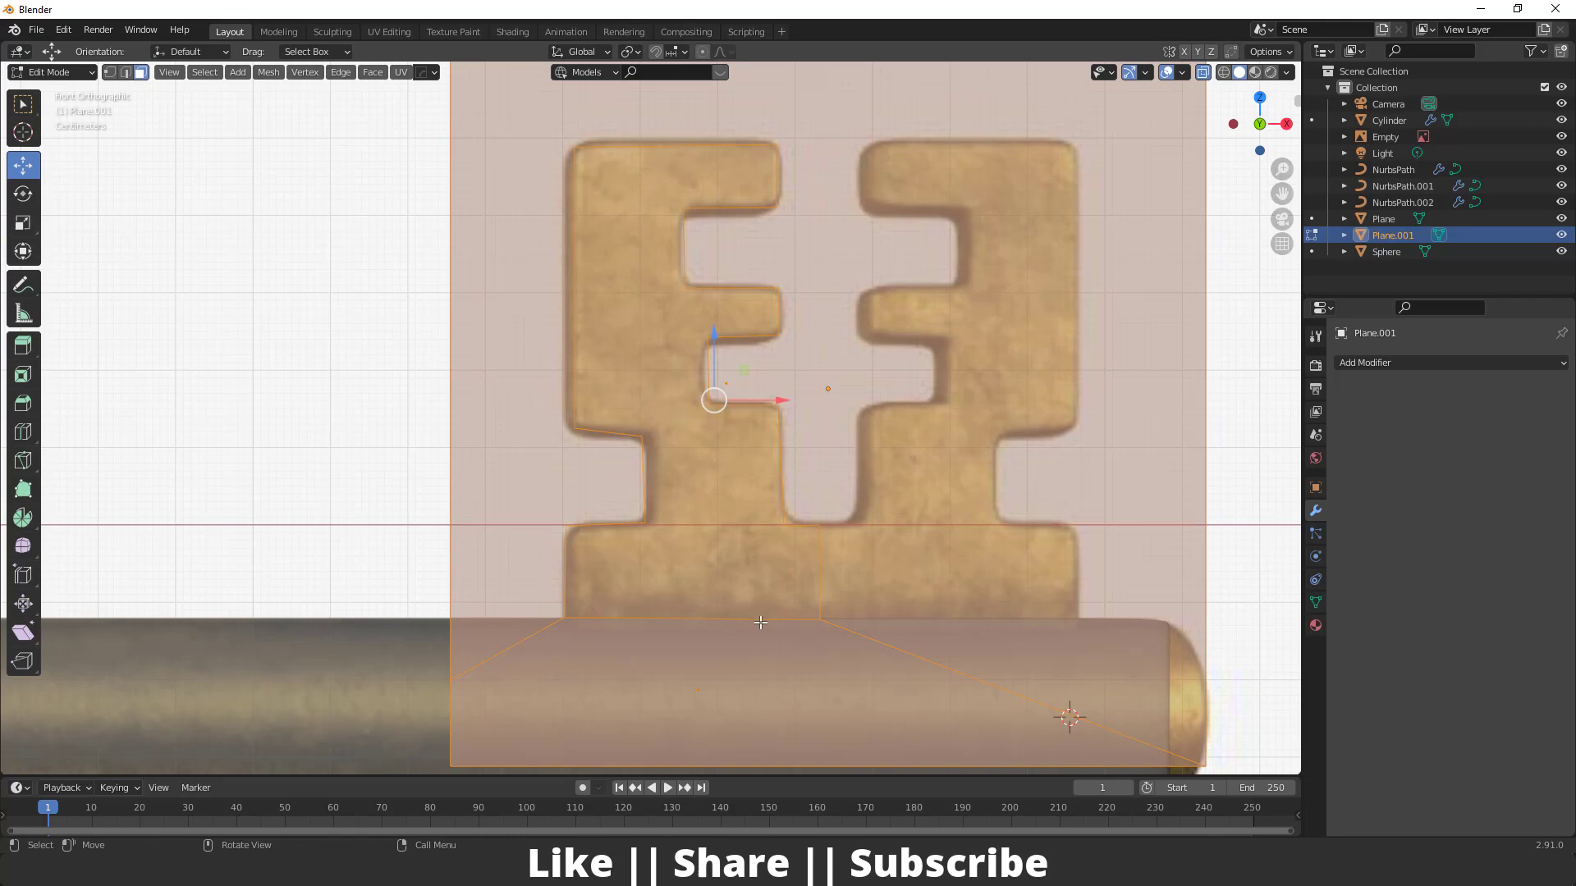
pyautogui.hotkey('alt', 'a')
pyautogui.click(694, 474)
pyautogui.scroll(-3, 699, 398)
pyautogui.moveTo(699, 398); pyautogui.dragTo(686, 548, button='middle')
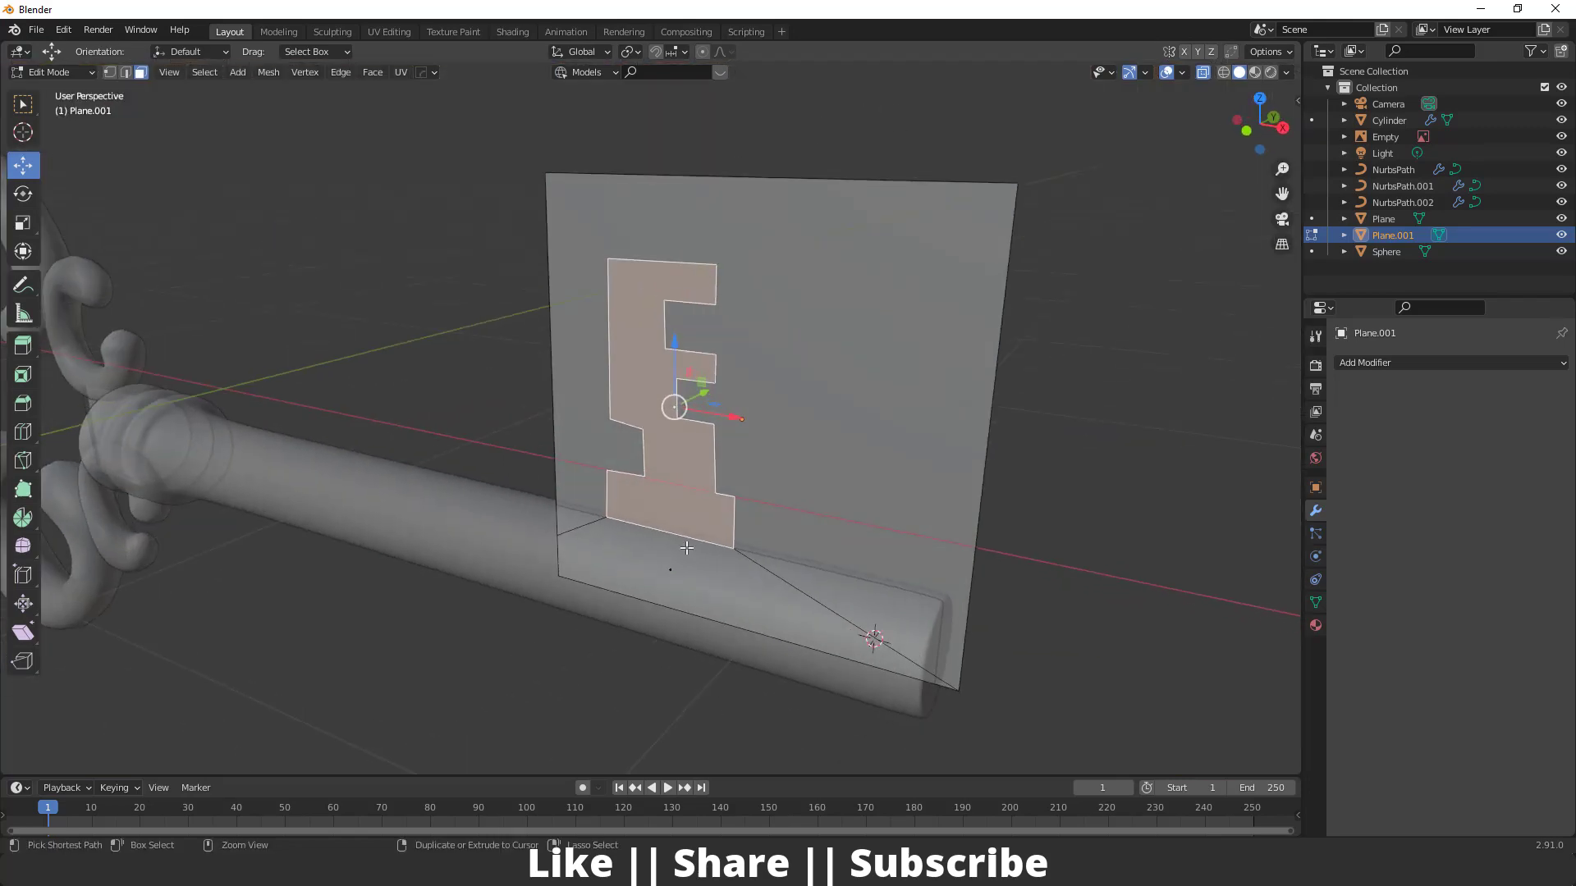
pyautogui.hotkey('ctrl', 'i')
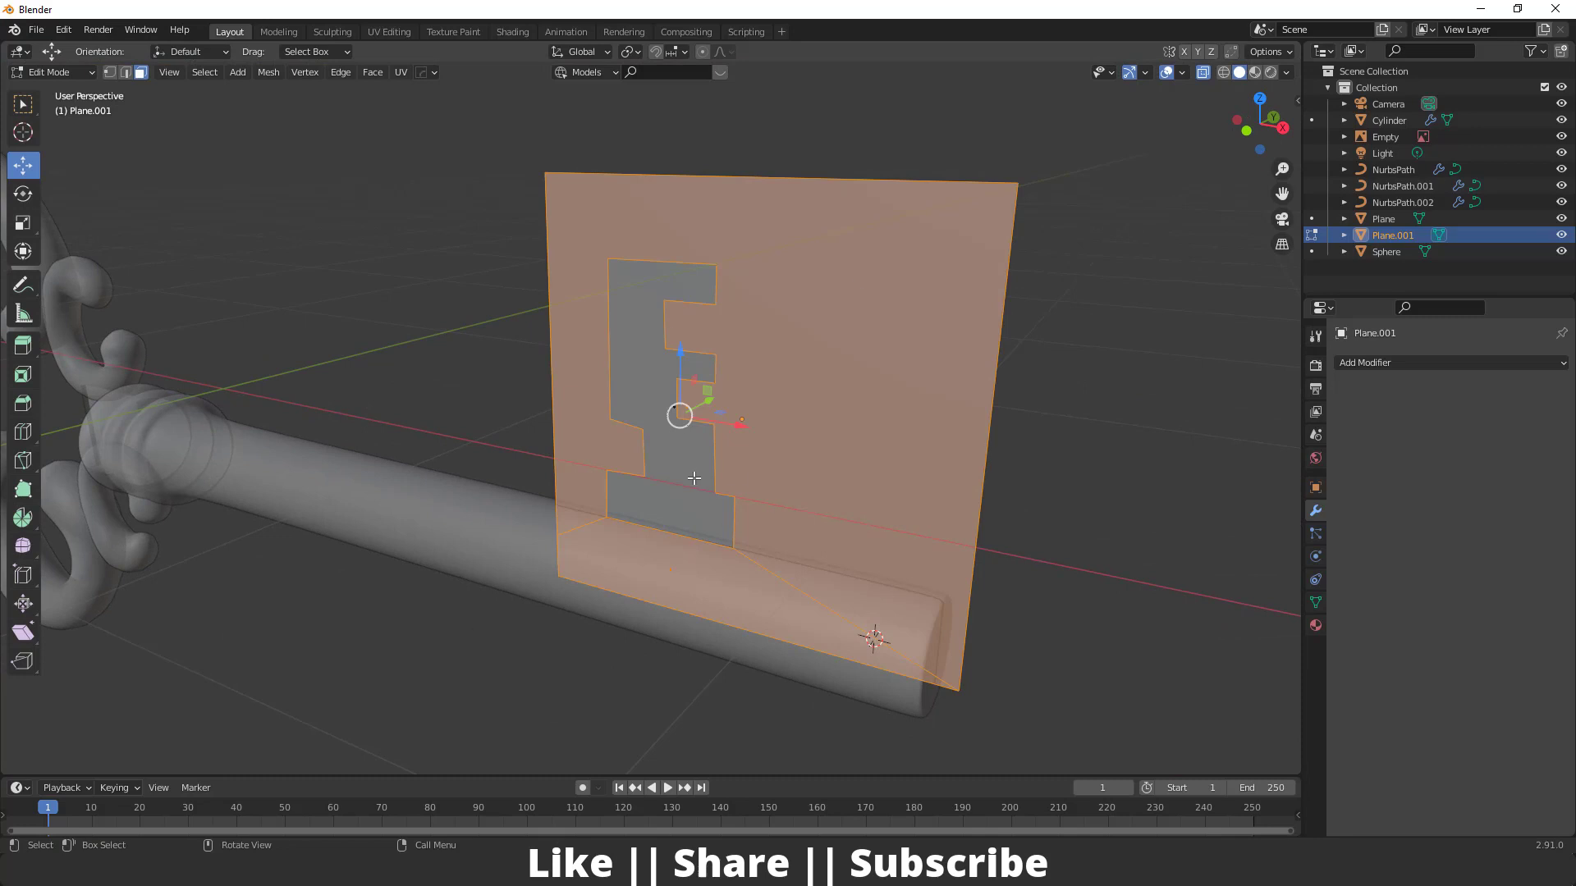
pyautogui.press('x')
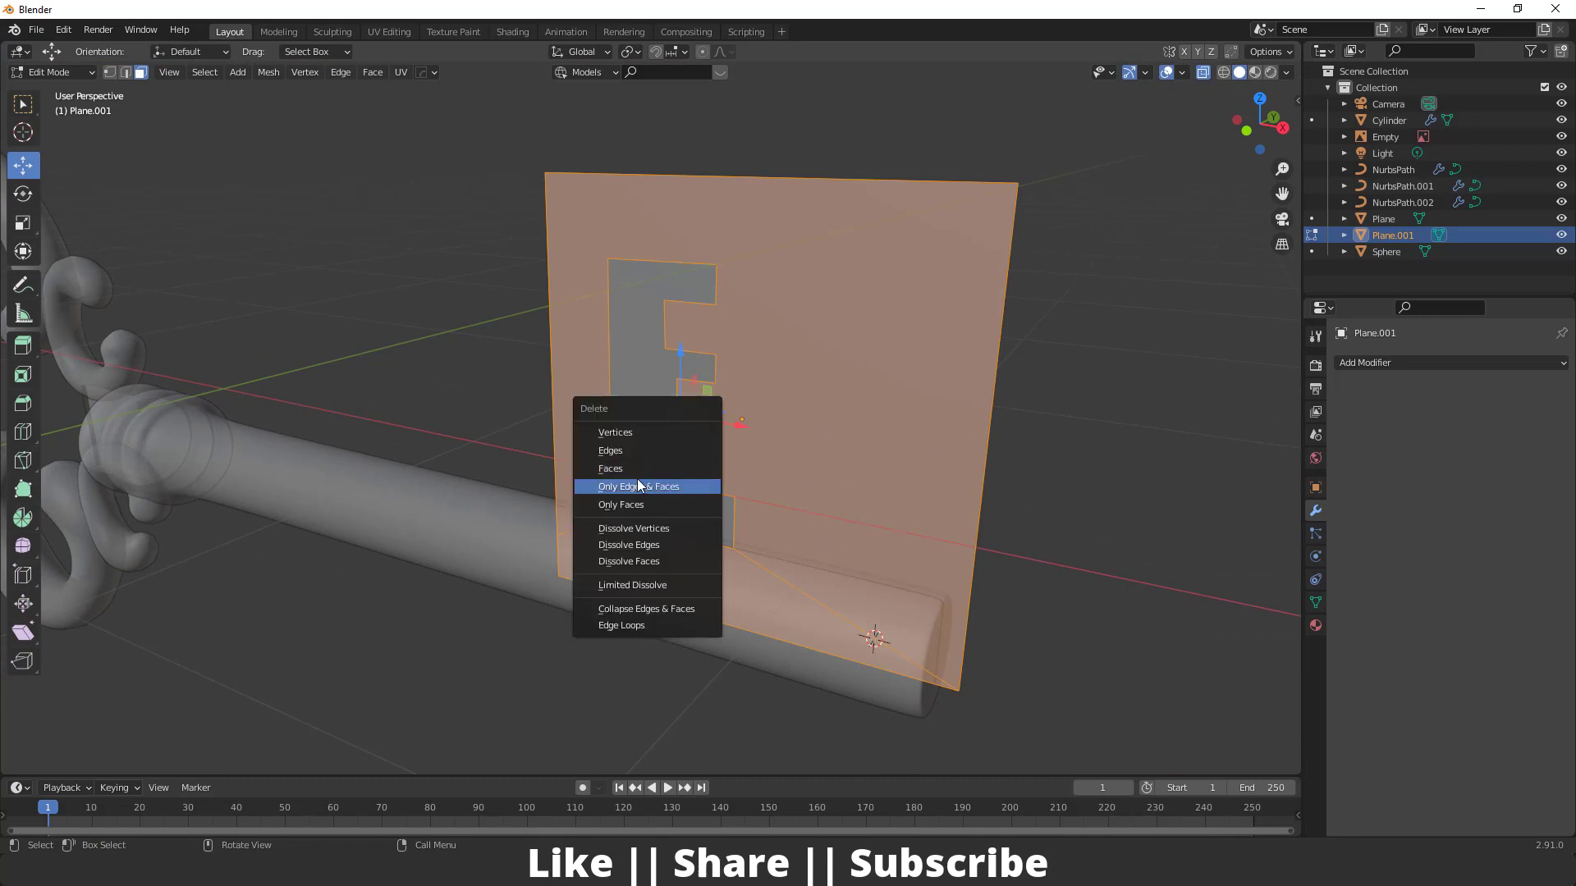
pyautogui.click(624, 461)
# In the front view, move the outer corner vertex above the left notch down along Z onto the reference outline
pyautogui.moveTo(639, 476); pyautogui.dragTo(552, 397, button='middle')
pyautogui.press('`')
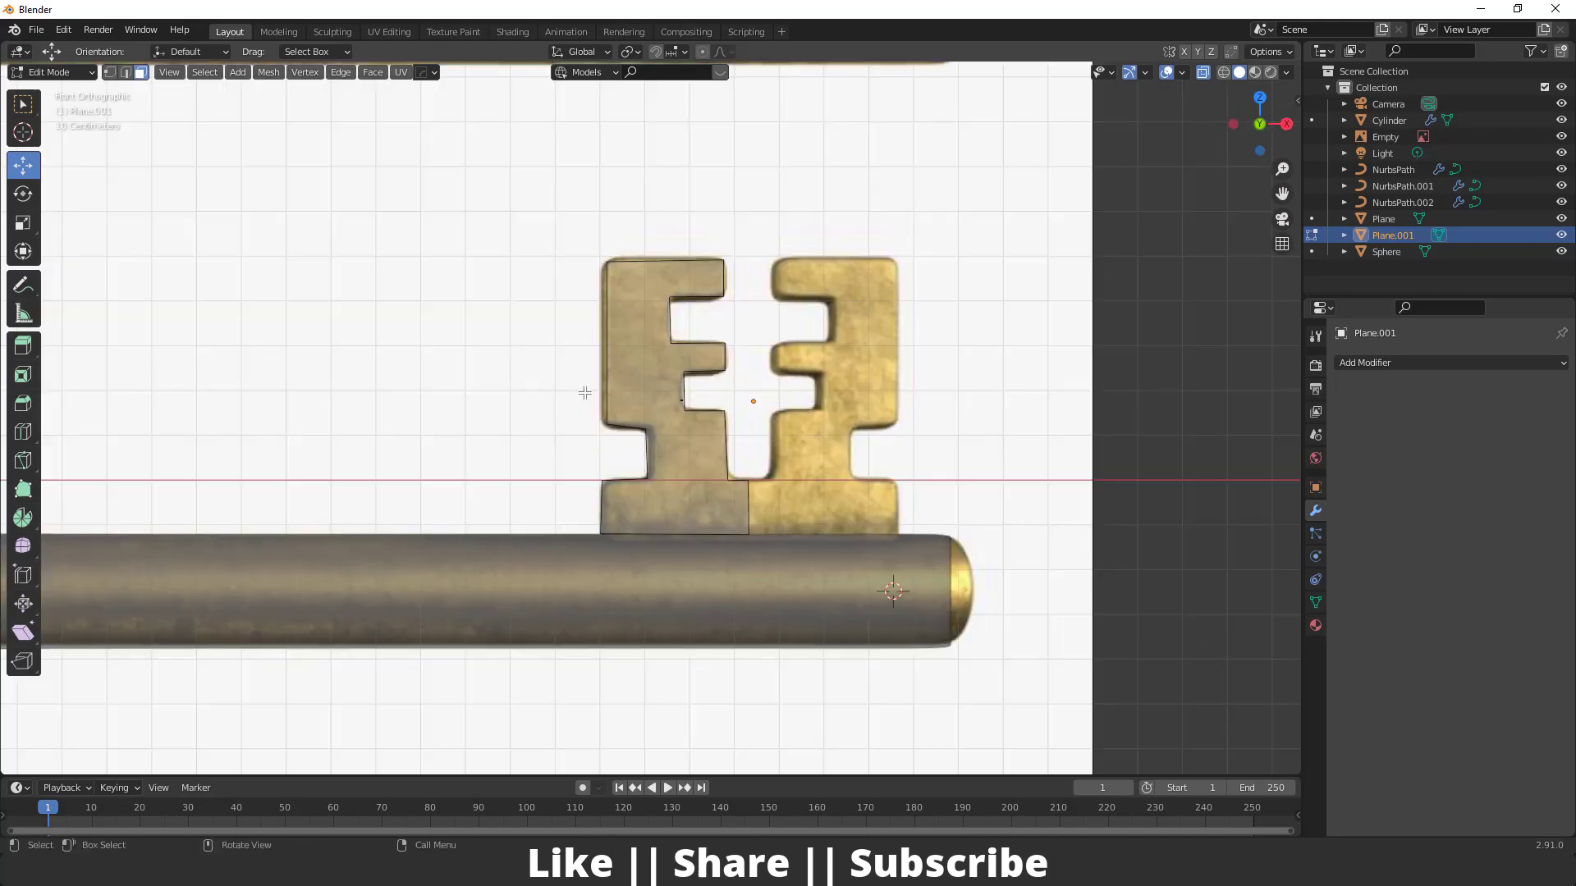
pyautogui.scroll(5, 584, 393)
pyautogui.press('Tab')
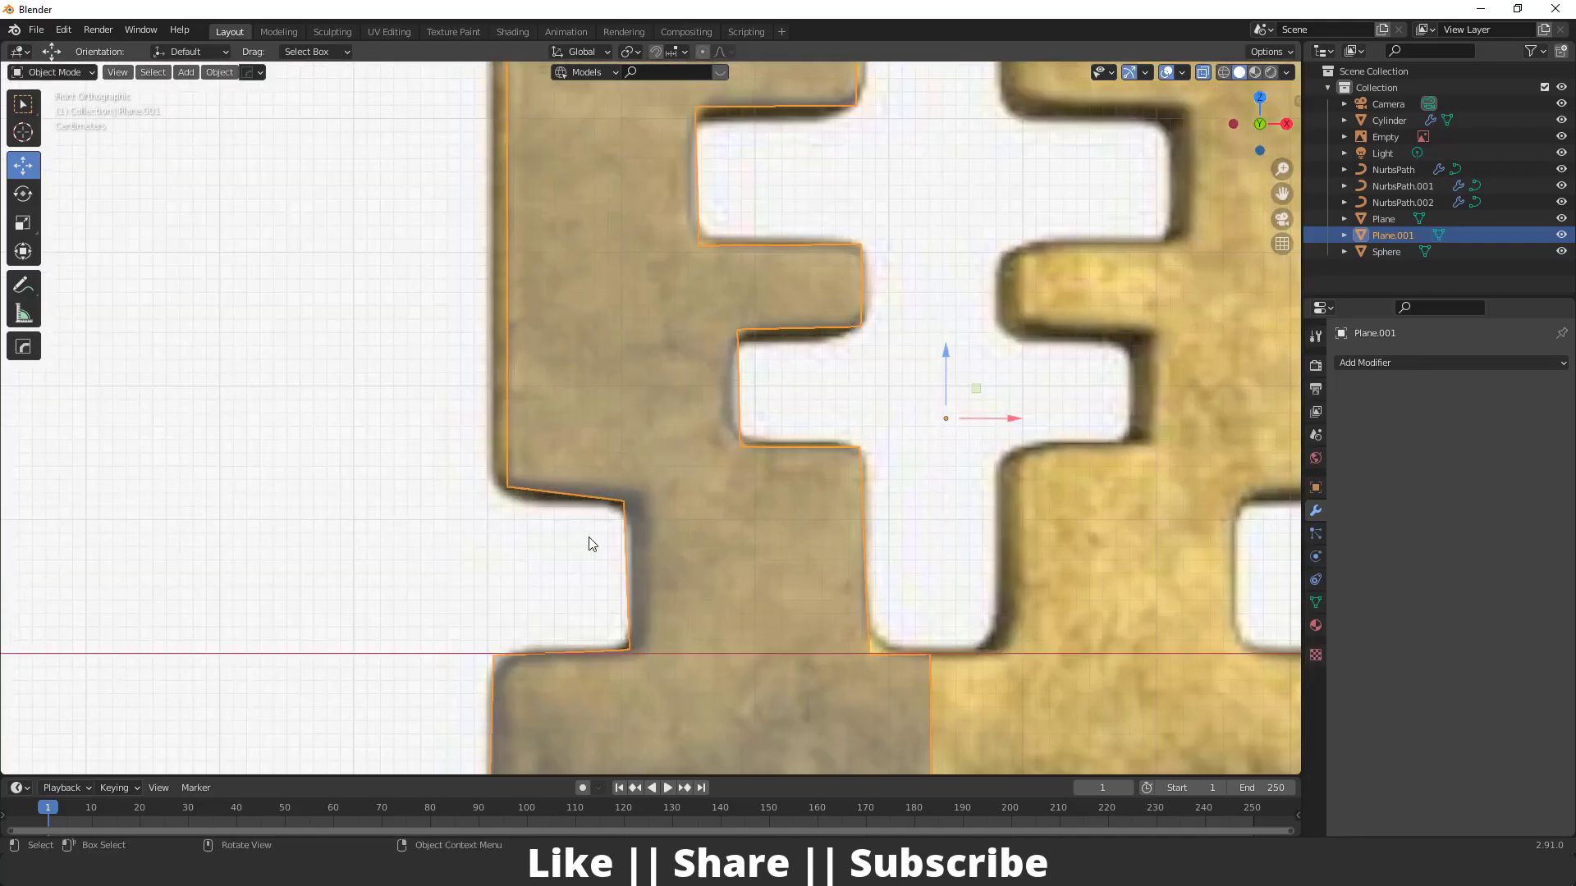
pyautogui.press('Tab')
pyautogui.press('1')
pyautogui.click(614, 494)
pyautogui.click(518, 496)
pyautogui.moveTo(508, 424); pyautogui.dragTo(508, 456)
pyautogui.click(506, 431)
# Move the top-left corner vertex and the outer side vertices to match the reference outline of the bit
pyautogui.keyDown('shift'); pyautogui.moveTo(837, 336); pyautogui.dragTo(758, 336, button='middle'); pyautogui.keyUp('shift')
pyautogui.keyDown('shift'); pyautogui.scroll(5, 757, 336); pyautogui.keyUp('shift')
pyautogui.moveTo(332, 168); pyautogui.dragTo(429, 239)
pyautogui.moveTo(418, 174); pyautogui.dragTo(416, 165)
pyautogui.scroll(-2, 416, 165)
pyautogui.keyDown('shift'); pyautogui.moveTo(416, 165); pyautogui.dragTo(543, 172, button='middle'); pyautogui.keyUp('shift')
pyautogui.moveTo(451, 158); pyautogui.dragTo(574, 587)
pyautogui.moveTo(605, 379); pyautogui.dragTo(596, 378)
# Move the half bit's bottom vertices down along Z so its base sinks slightly into the shaft
pyautogui.keyDown('shift'); pyautogui.moveTo(527, 631); pyautogui.dragTo(450, 411, button='middle'); pyautogui.keyUp('shift')
pyautogui.moveTo(413, 509); pyautogui.dragTo(794, 585)
pyautogui.moveTo(607, 486); pyautogui.dragTo(607, 510)
pyautogui.scroll(2, 637, 415)
pyautogui.keyDown('shift'); pyautogui.moveTo(683, 279); pyautogui.dragTo(640, 456, button='middle'); pyautogui.keyUp('shift')
pyautogui.click(648, 415)
pyautogui.scroll(-3, 697, 416)
pyautogui.press('Tab')
# Return to the front view and add a Mirror modifier on the X axis to the half bit
pyautogui.press('`')
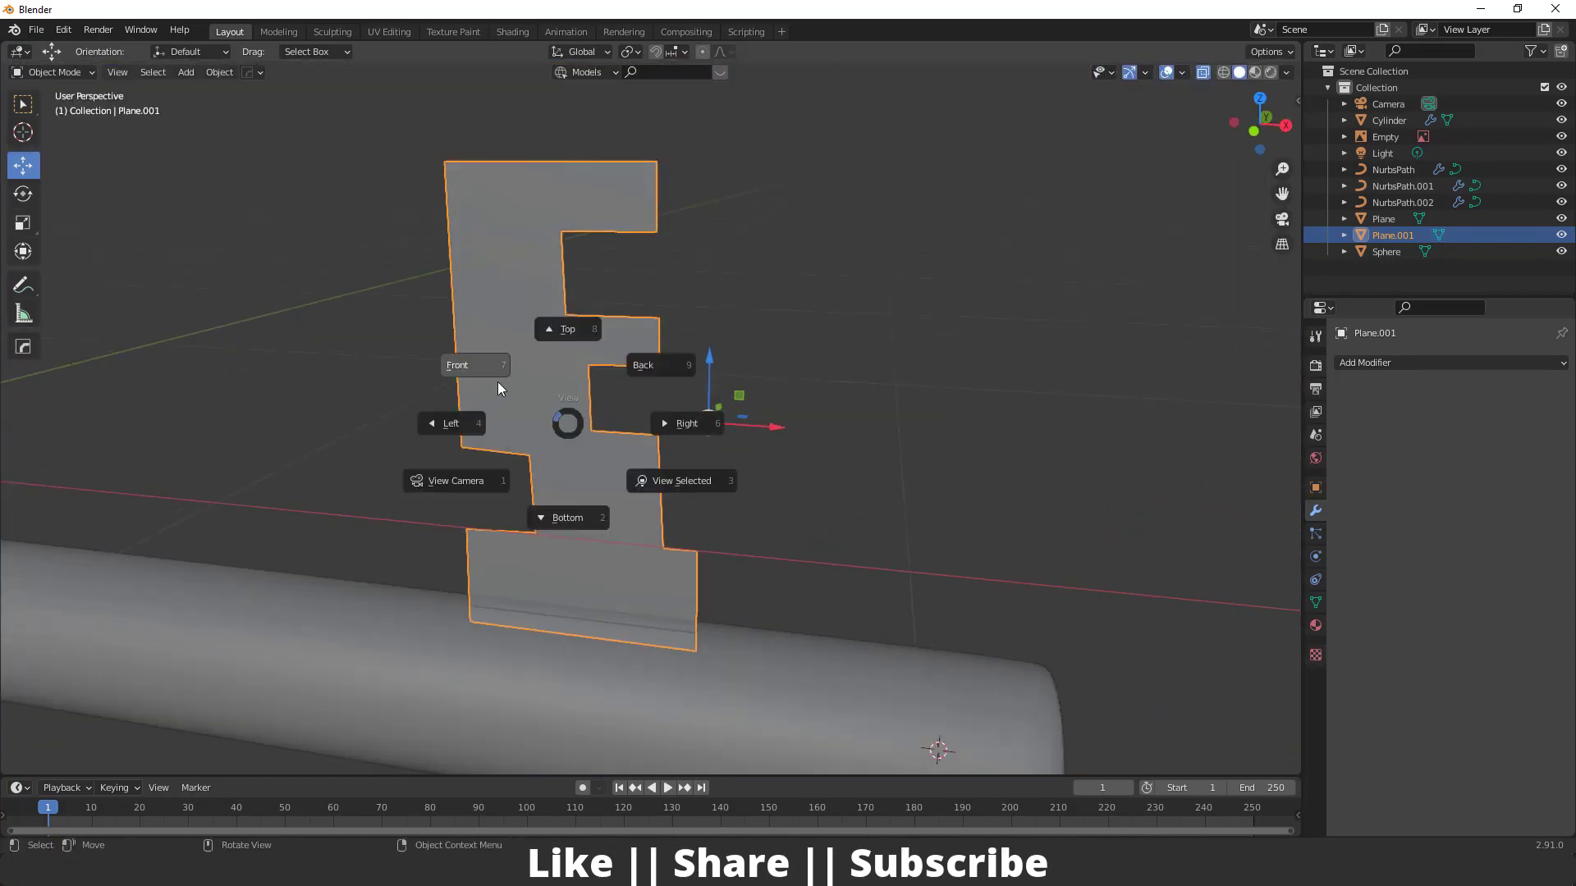
pyautogui.click(494, 379)
pyautogui.keyDown('shift'); pyautogui.moveTo(811, 271); pyautogui.dragTo(784, 310, button='middle'); pyautogui.keyUp('shift')
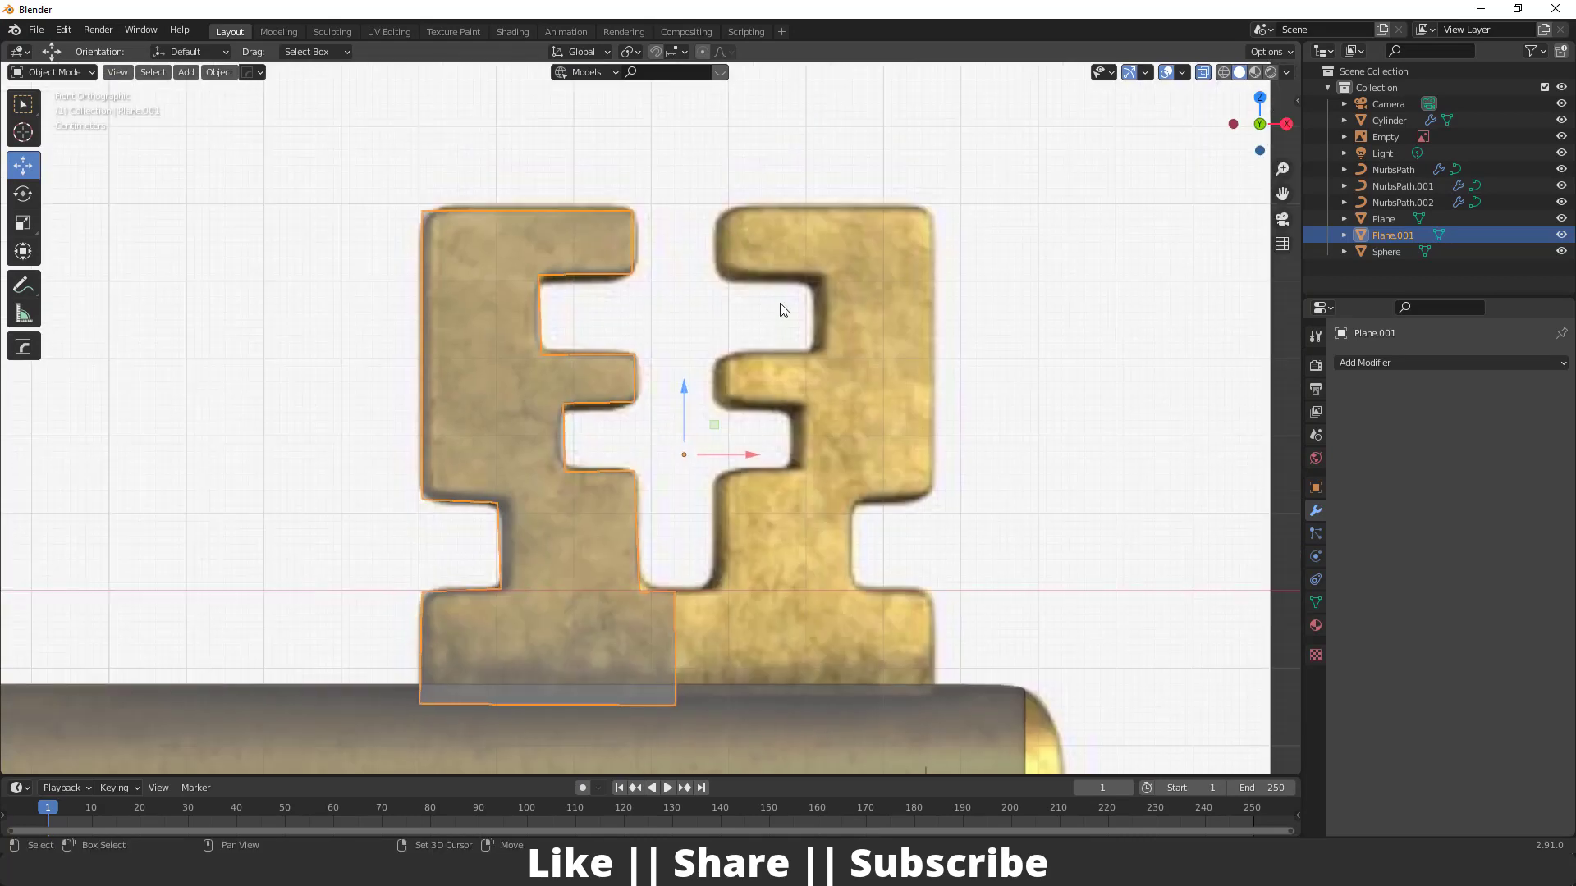
pyautogui.click(1367, 364)
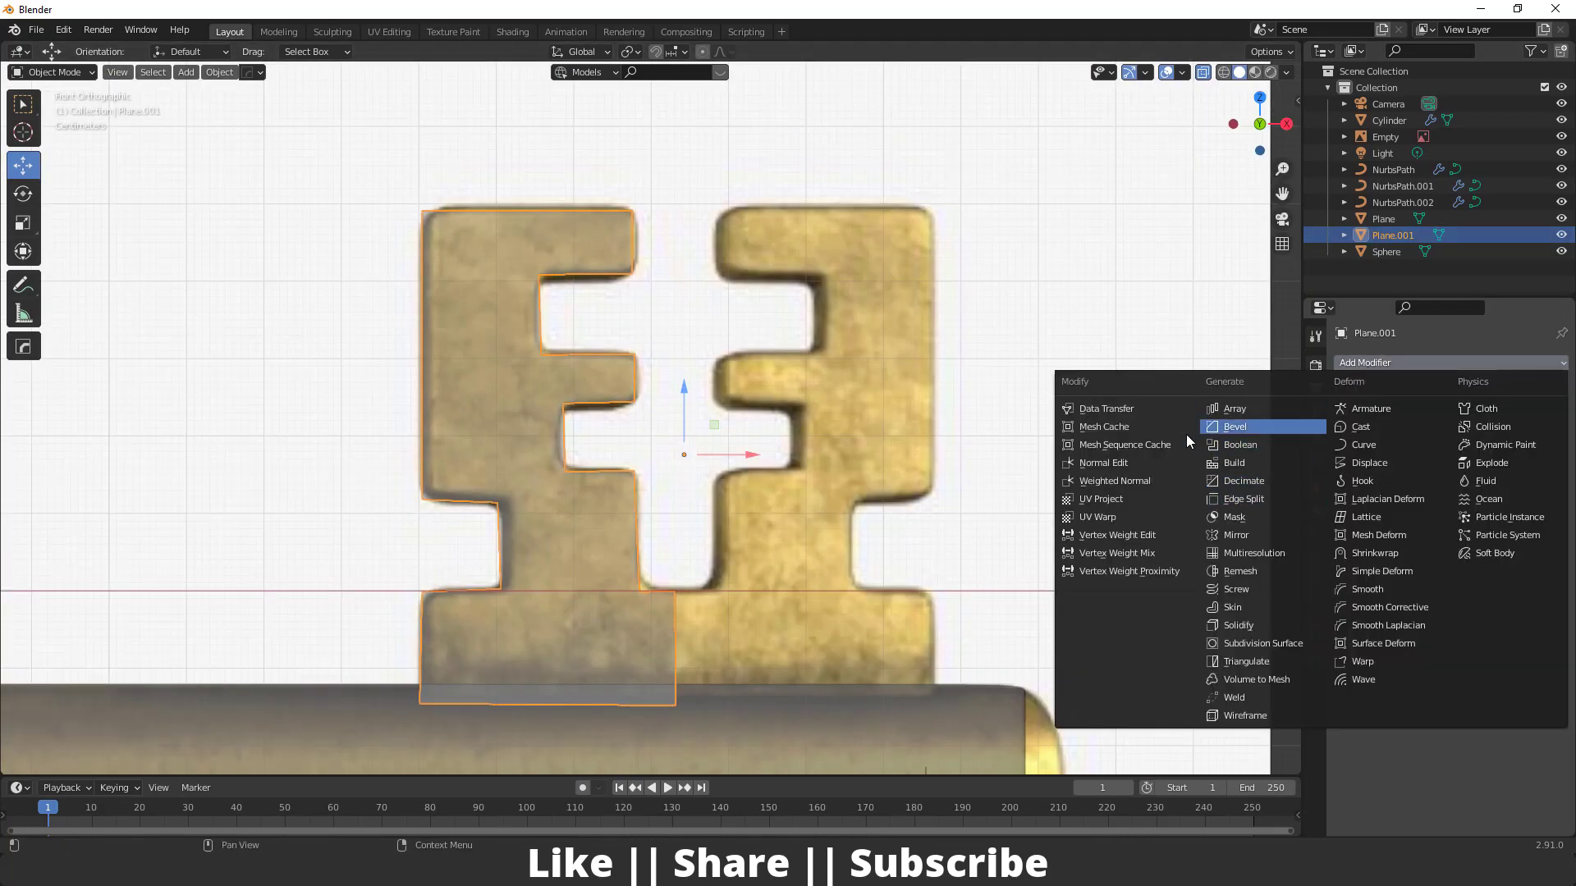
pyautogui.click(1235, 535)
pyautogui.scroll(5, 678, 468)
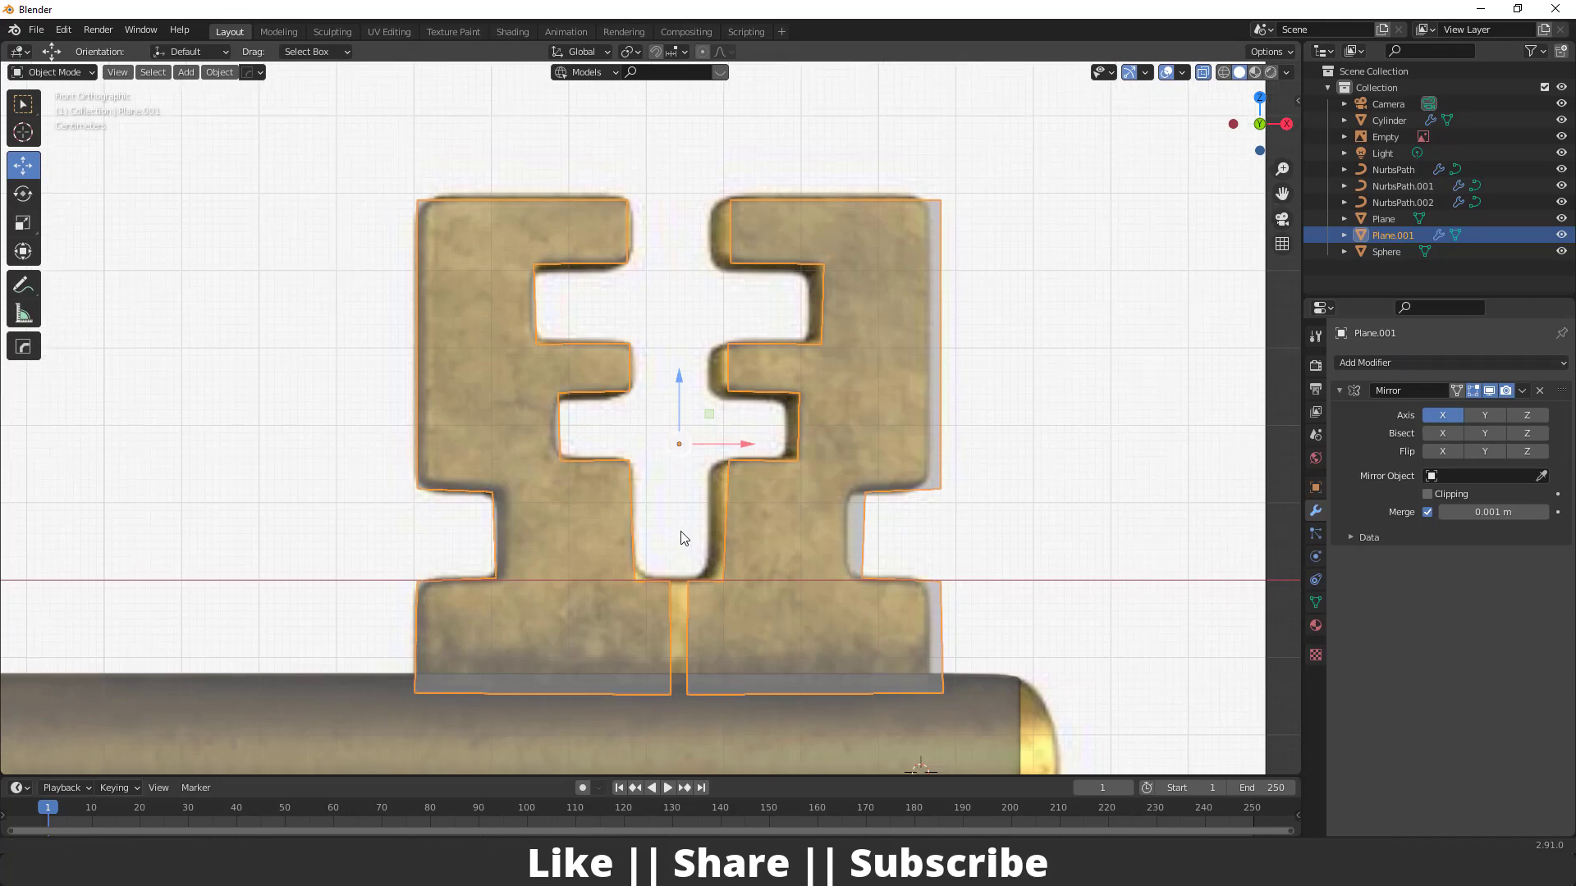
# Enable Clipping on the mirror and move the base's inner edge vertices along X until both halves meet at the centre
pyautogui.press('Tab')
pyautogui.scroll(2, 648, 501)
pyautogui.moveTo(634, 453); pyautogui.dragTo(671, 526)
pyautogui.moveTo(670, 708); pyautogui.dragTo(669, 710)
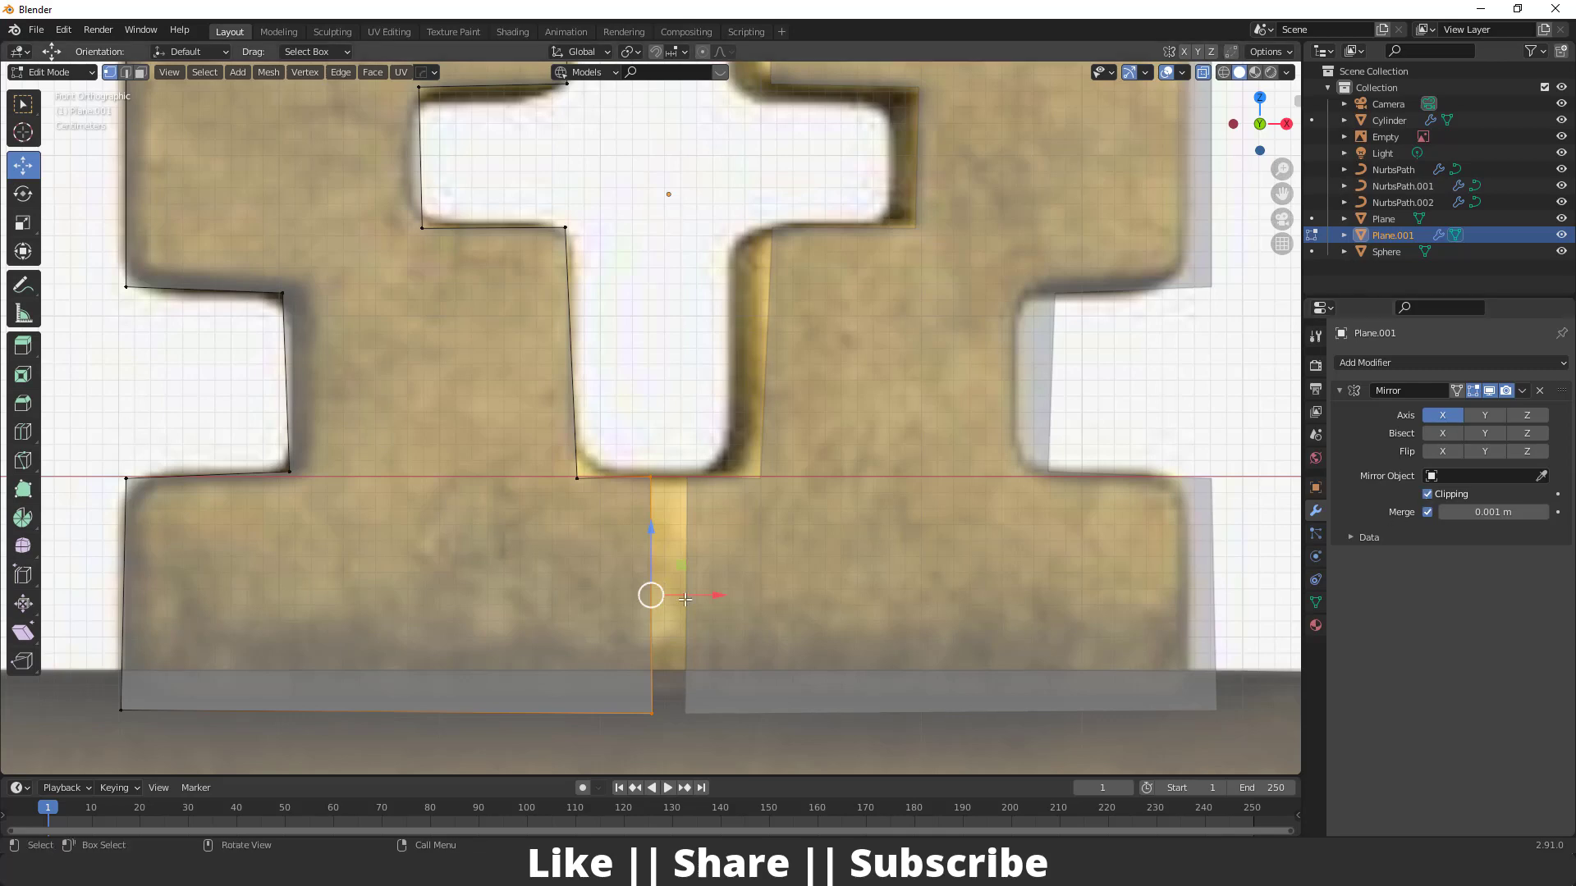
pyautogui.moveTo(718, 591); pyautogui.dragTo(885, 579)
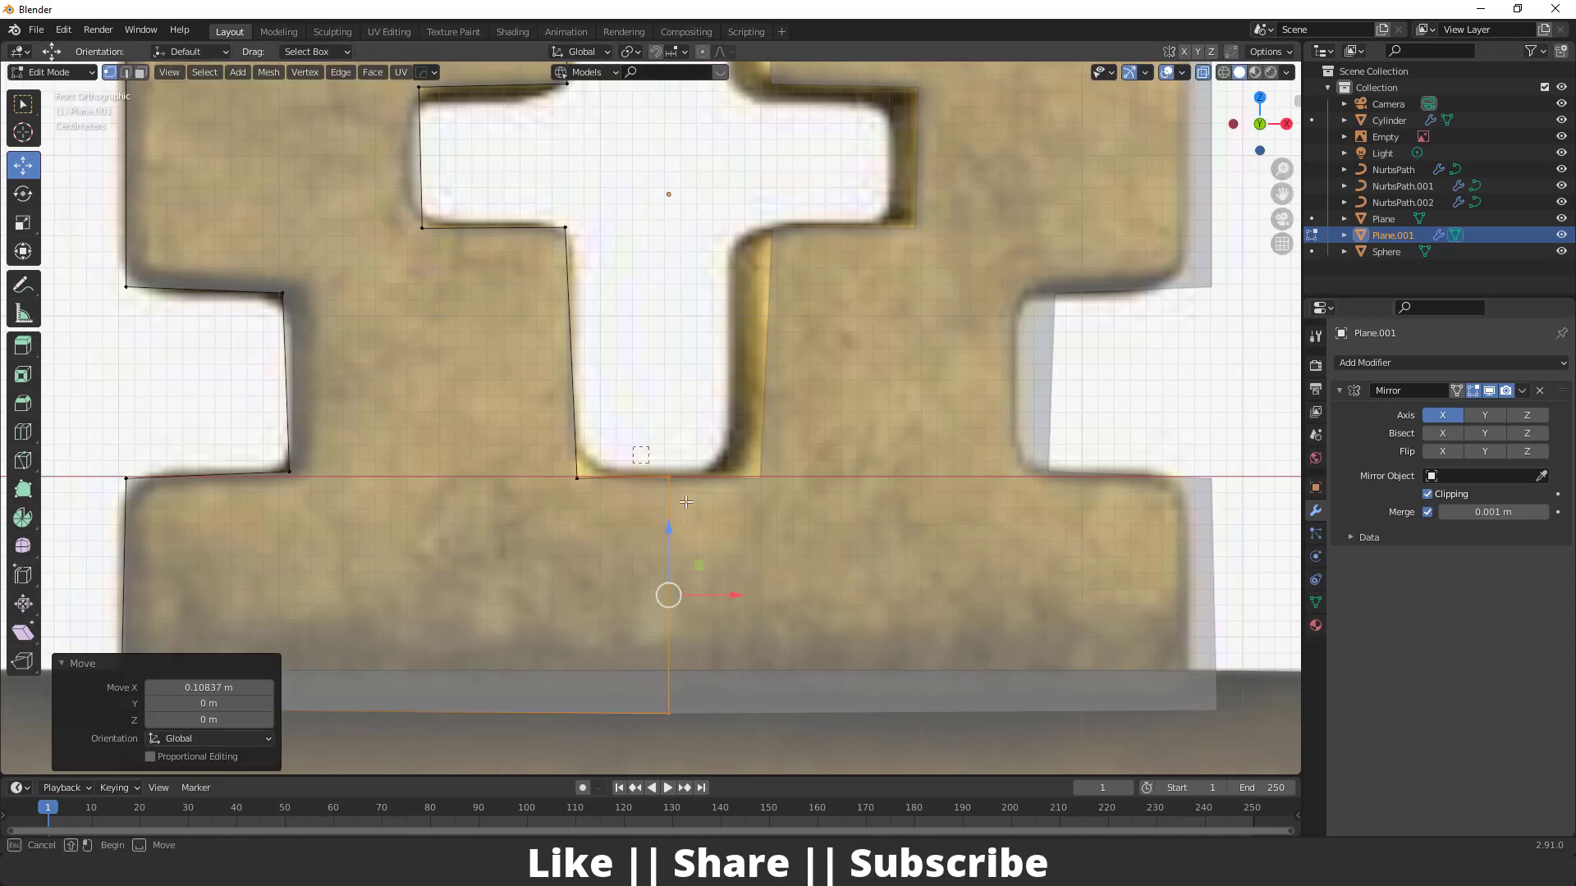
pyautogui.moveTo(671, 436); pyautogui.dragTo(670, 437)
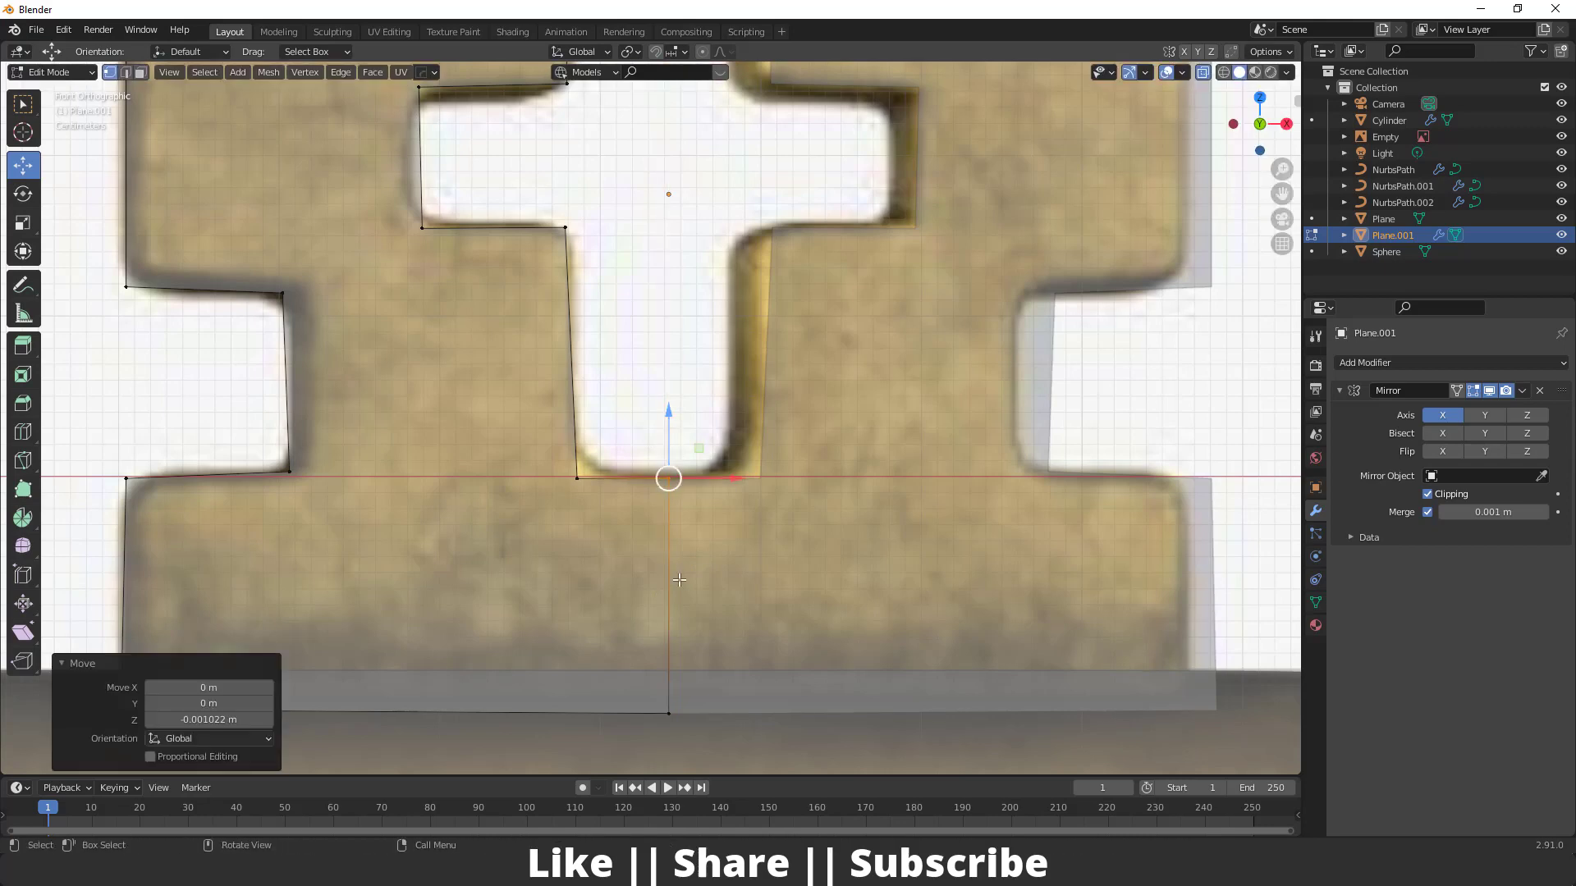
pyautogui.keyDown('shift'); pyautogui.click(684, 679); pyautogui.keyUp('shift')
pyautogui.moveTo(725, 604); pyautogui.dragTo(808, 597)
pyautogui.click(1427, 494)
pyautogui.rightClick(807, 597)
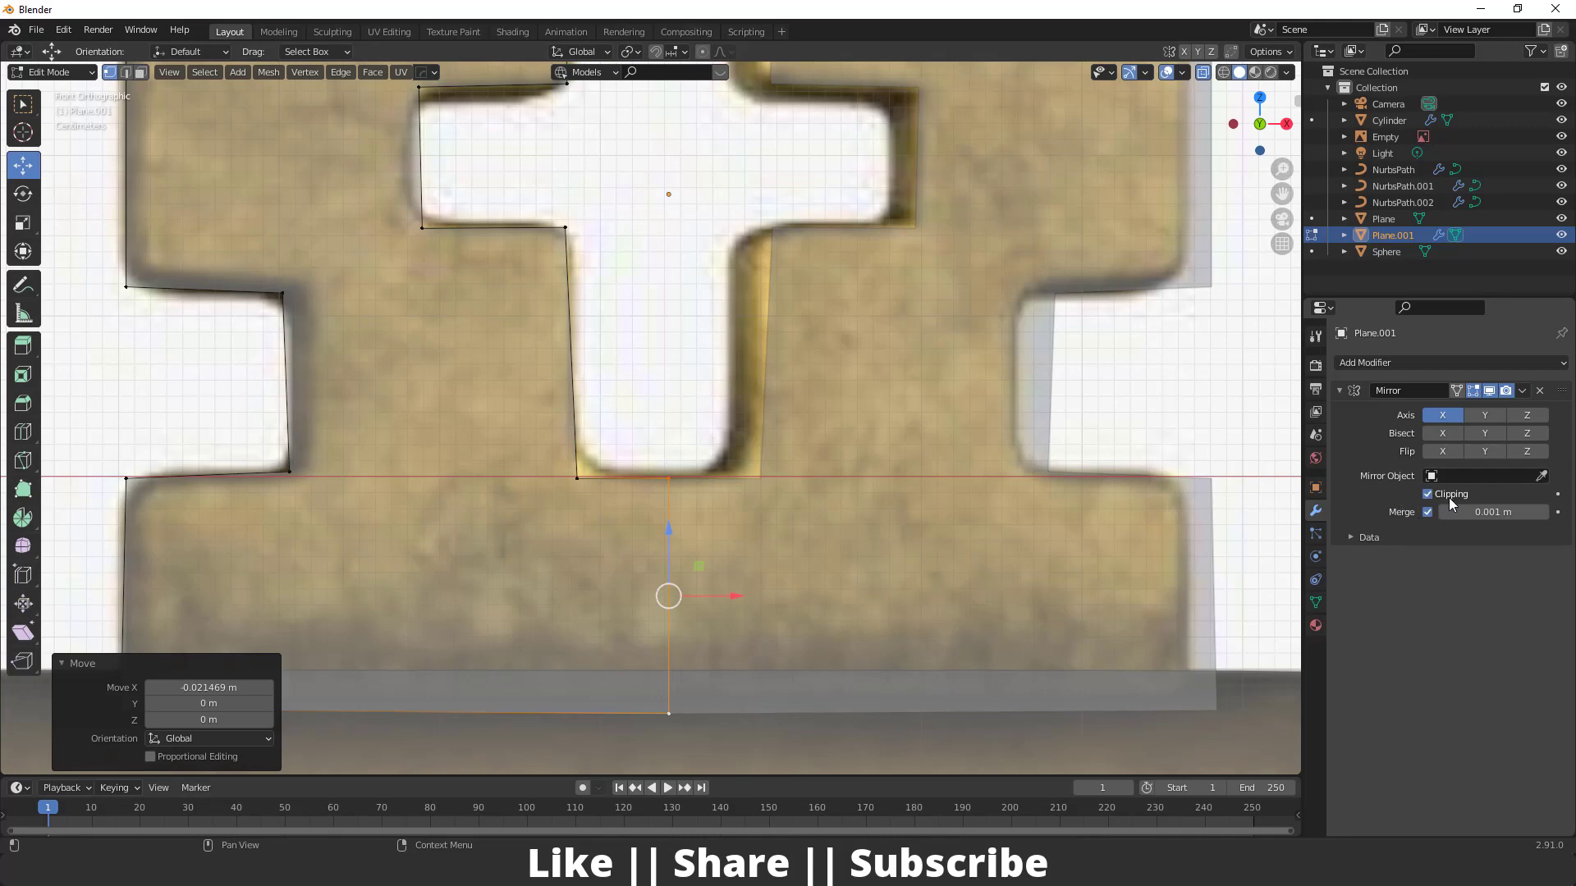
# Try to adjust the height of the centre vertex at the bottom of the middle slot
pyautogui.scroll(-2, 1007, 735)
pyautogui.keyDown('shift'); pyautogui.moveTo(1008, 736); pyautogui.dragTo(1032, 709, button='middle'); pyautogui.keyUp('shift')
pyautogui.scroll(2, 944, 640)
pyautogui.scroll(1, 739, 459)
pyautogui.click(726, 445)
pyautogui.moveTo(719, 395); pyautogui.dragTo(702, 447)
pyautogui.click(716, 402)
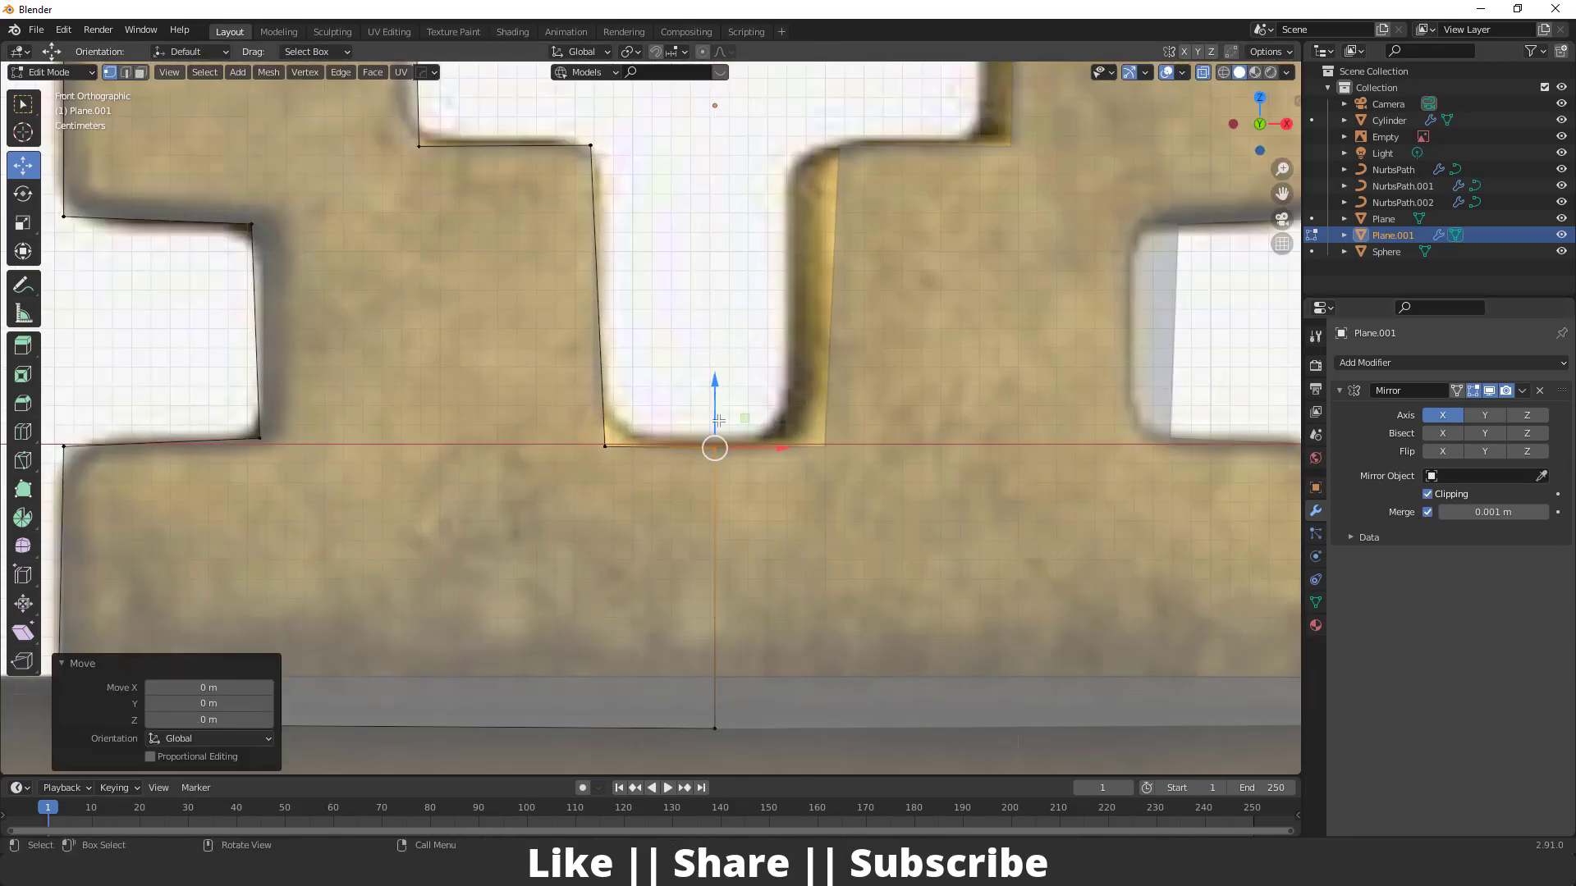
# Select the half-bit face and extrude it about -0.038 m along its normal to give the bit thickness
pyautogui.scroll(-4, 689, 435)
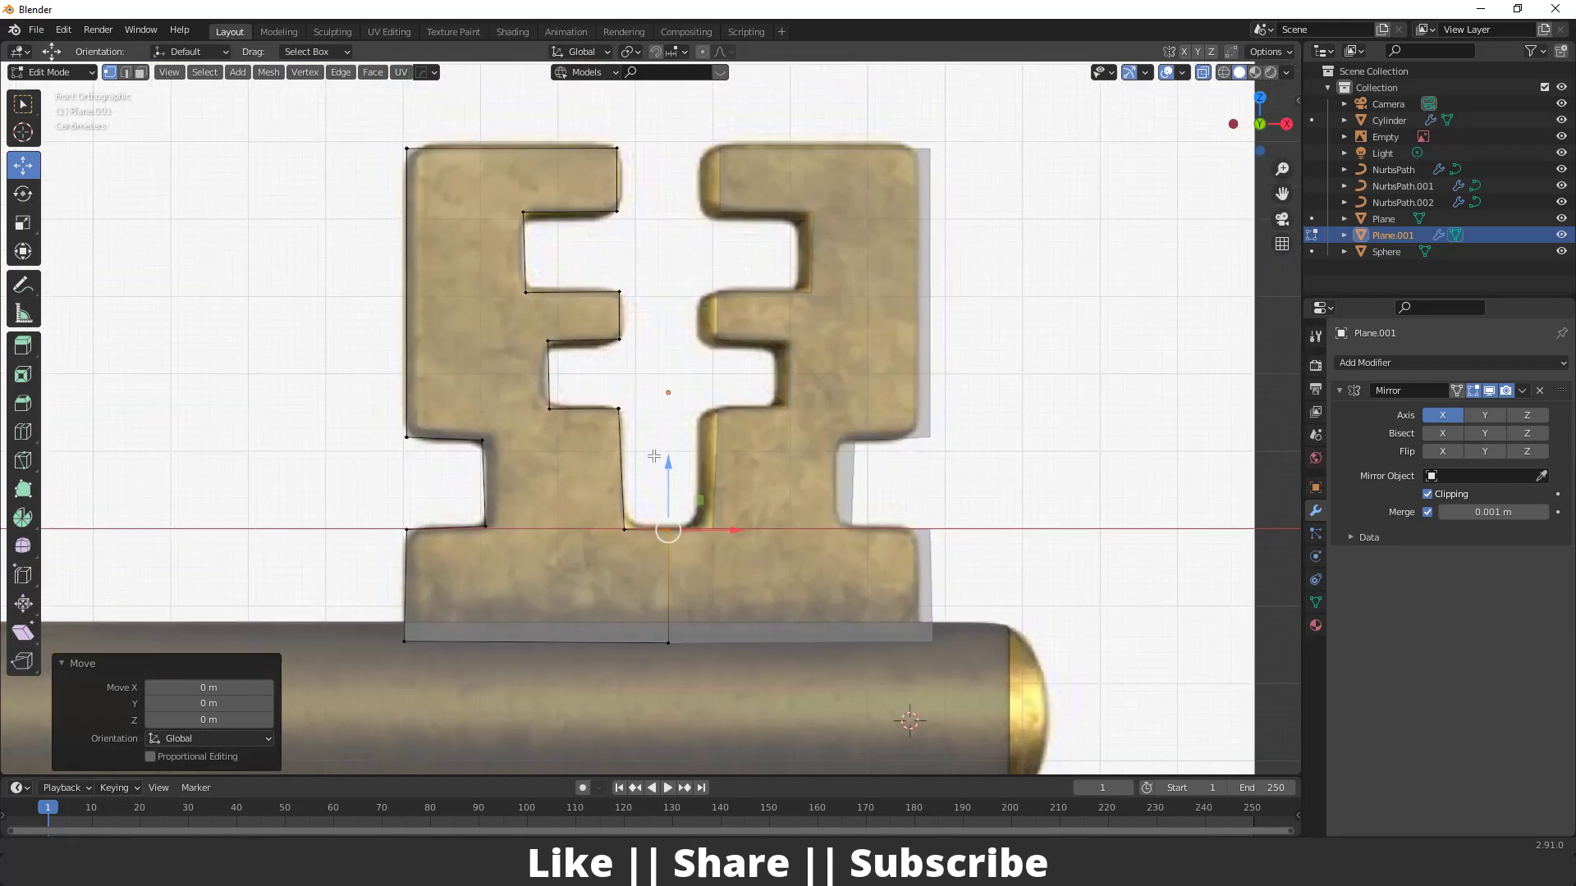
pyautogui.keyDown('shift'); pyautogui.moveTo(654, 456); pyautogui.dragTo(642, 503, button='middle'); pyautogui.keyUp('shift')
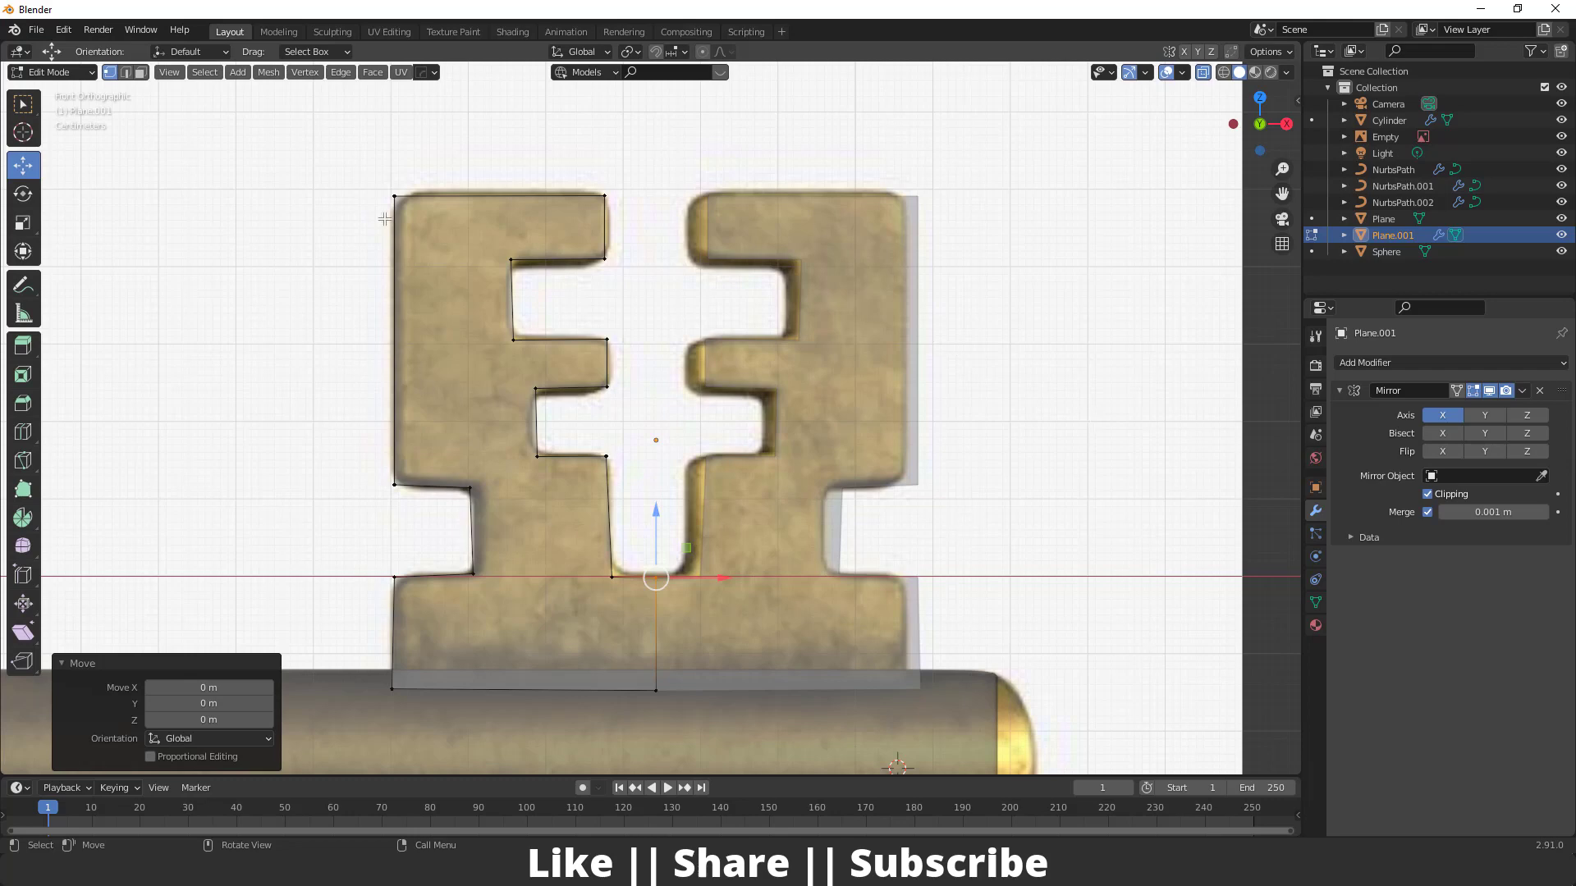
pyautogui.scroll(1, 576, 548)
pyautogui.scroll(-1, 577, 548)
pyautogui.press('3')
pyautogui.moveTo(487, 506); pyautogui.dragTo(535, 527, button='middle')
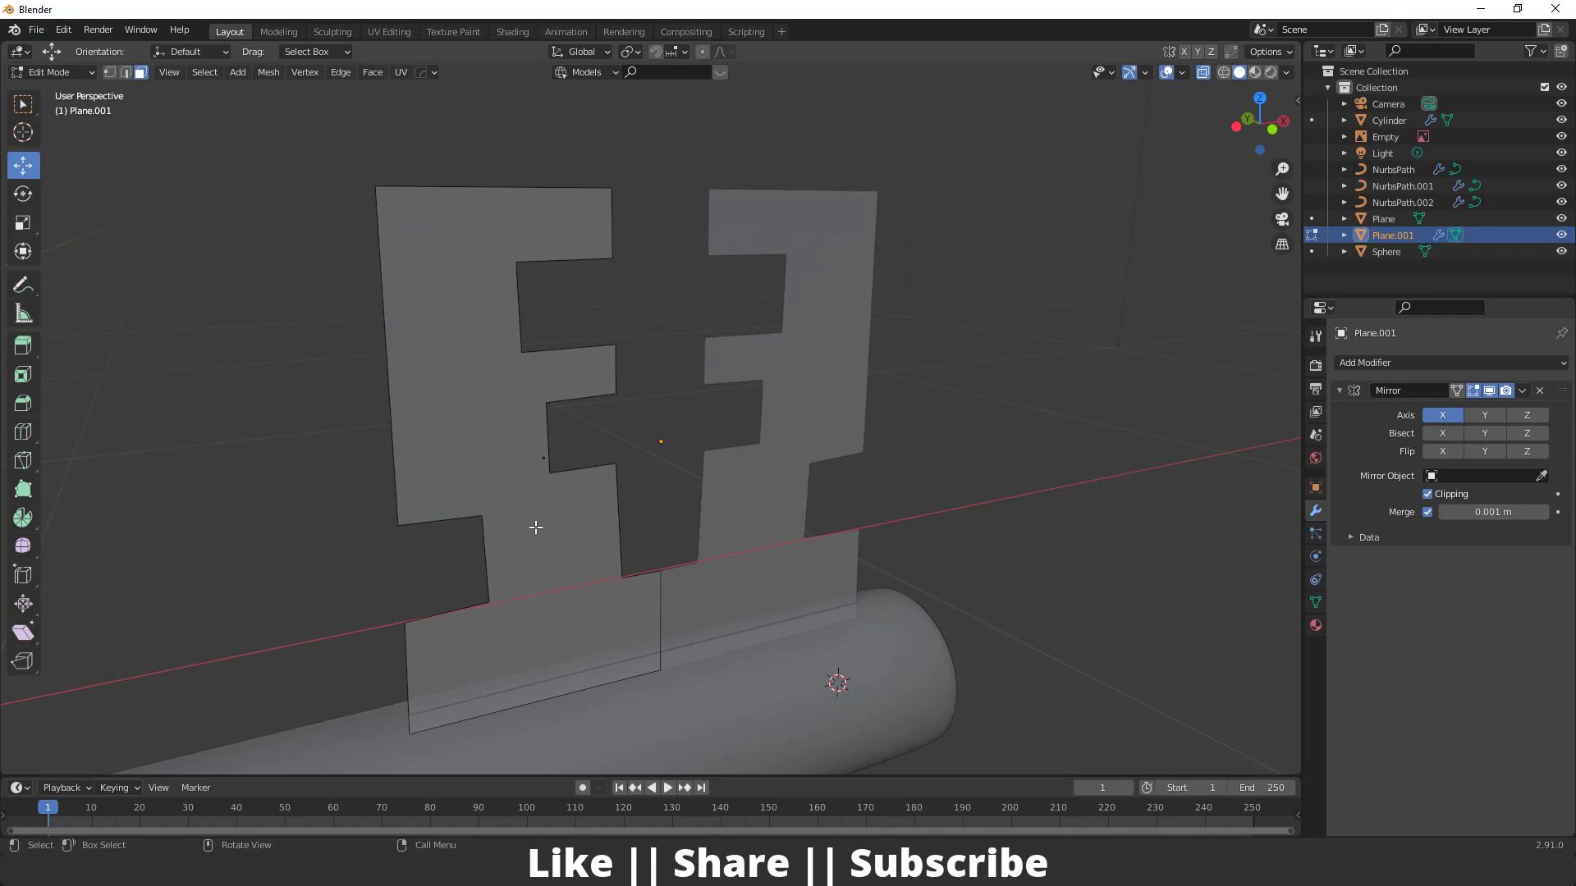
pyautogui.click(515, 435)
pyautogui.moveTo(514, 435); pyautogui.dragTo(540, 416, button='middle')
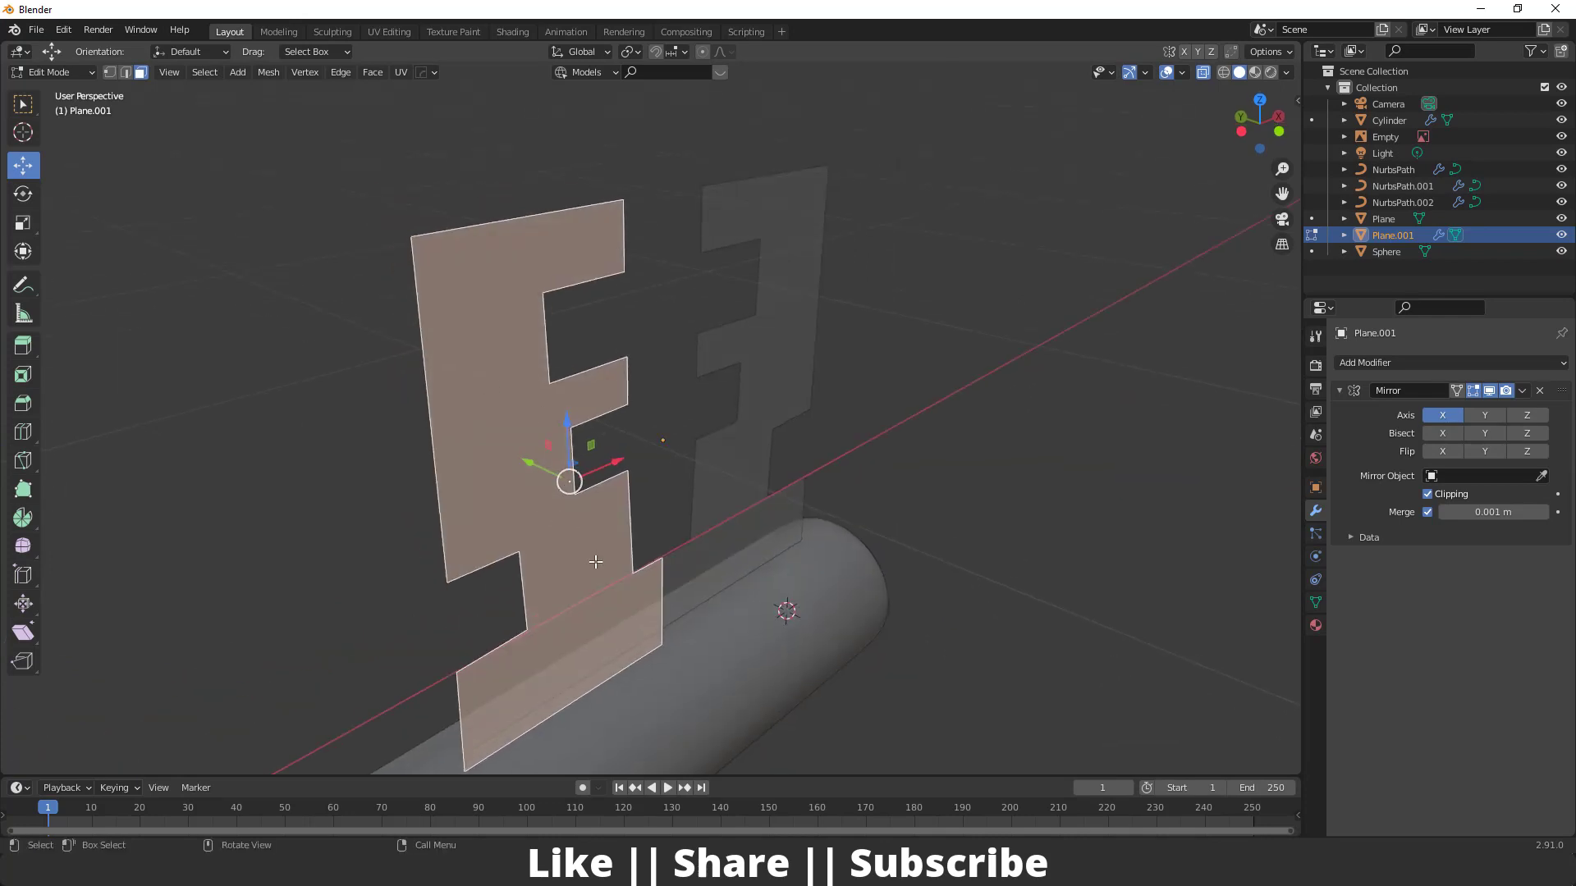
pyautogui.press('e')
pyautogui.click(703, 524)
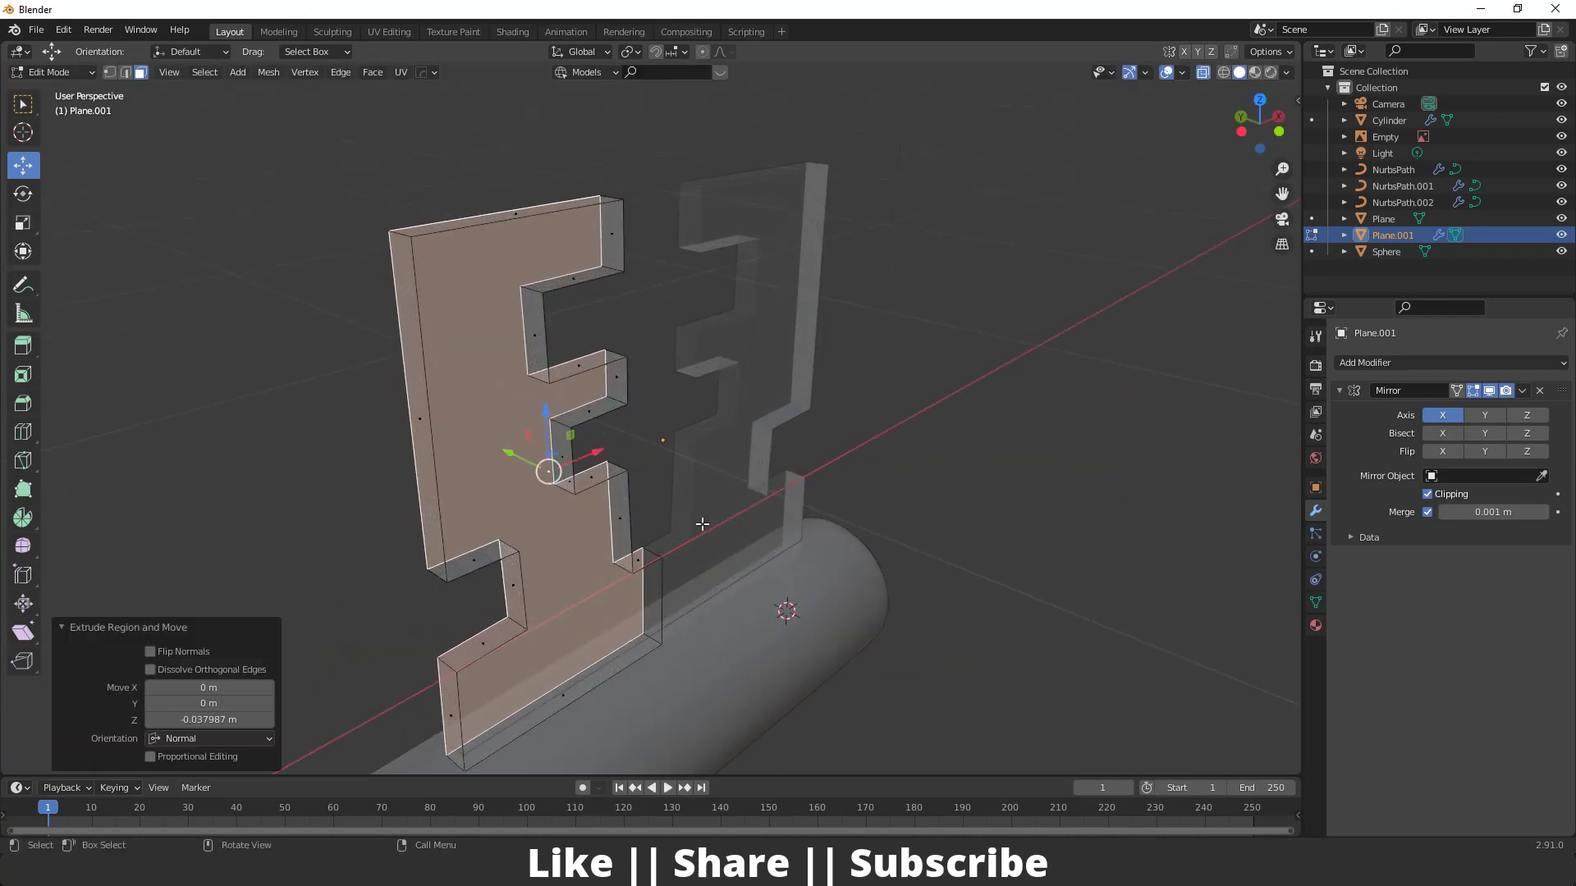
# Turn off X-ray, move the extruded face about 0.011 m along Y, and return to the front view
pyautogui.moveTo(702, 523); pyautogui.dragTo(963, 206, button='middle')
pyautogui.click(1200, 72)
pyautogui.moveTo(623, 394)
pyautogui.mouseDown(button='middle')
pyautogui.moveTo(575, 386)
pyautogui.moveTo(648, 397)
pyautogui.mouseUp(button='middle')
pyautogui.moveTo(647, 396); pyautogui.dragTo(654, 395)
pyautogui.press('`')
pyautogui.click(438, 370)
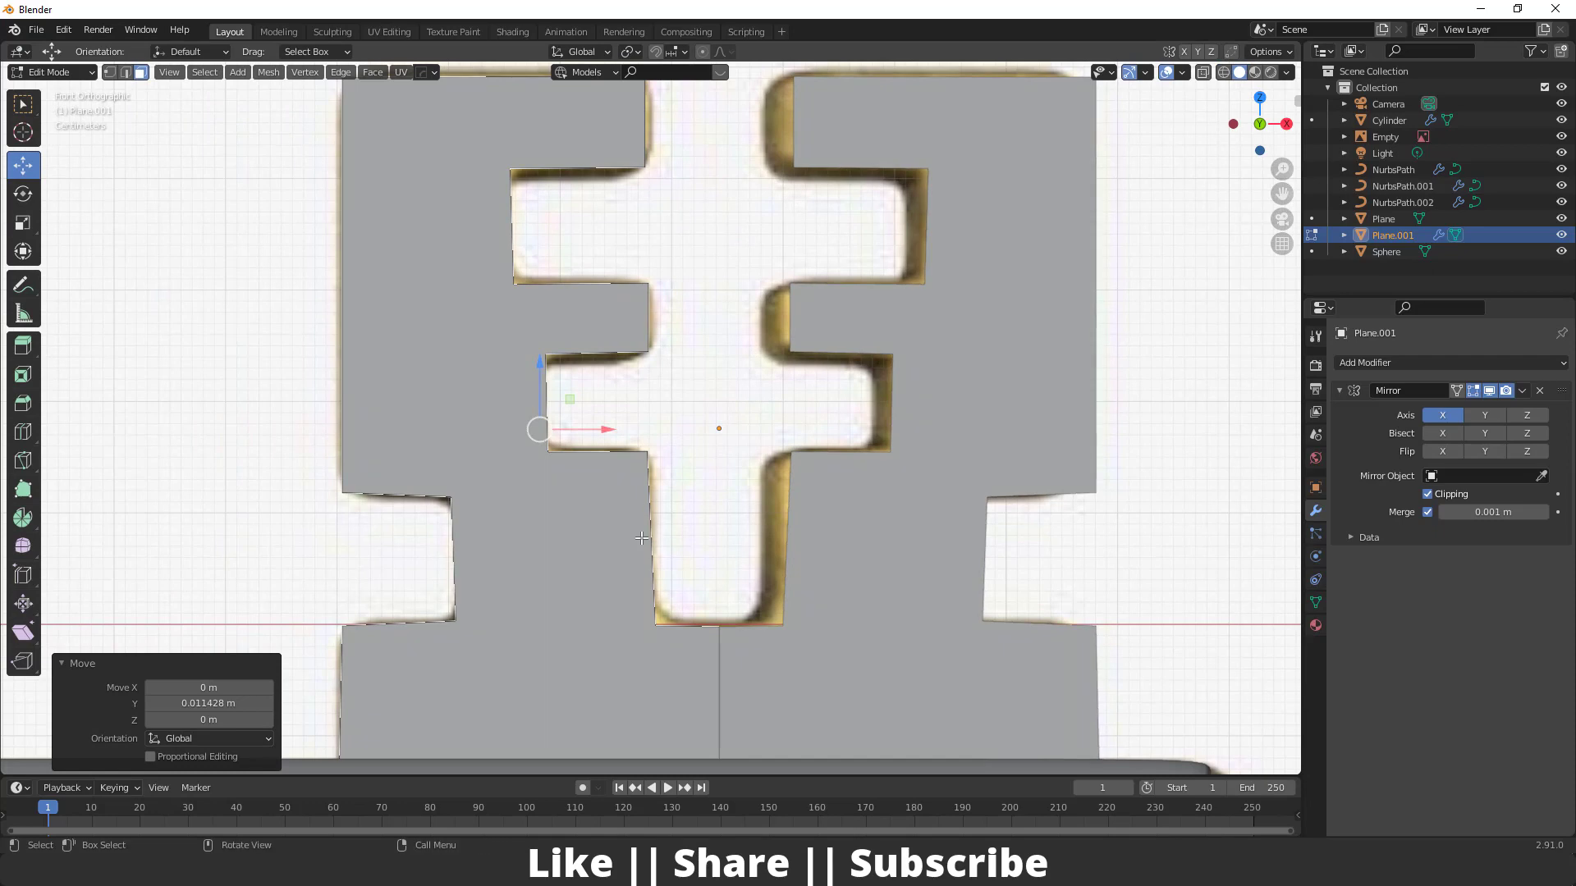
# Select the bit's corner edges across its thickness and bevel them with 7 segments and a width of about 0.029 m
pyautogui.moveTo(615, 465); pyautogui.dragTo(645, 522, button='middle')
pyautogui.press('2')
pyautogui.click(649, 468)
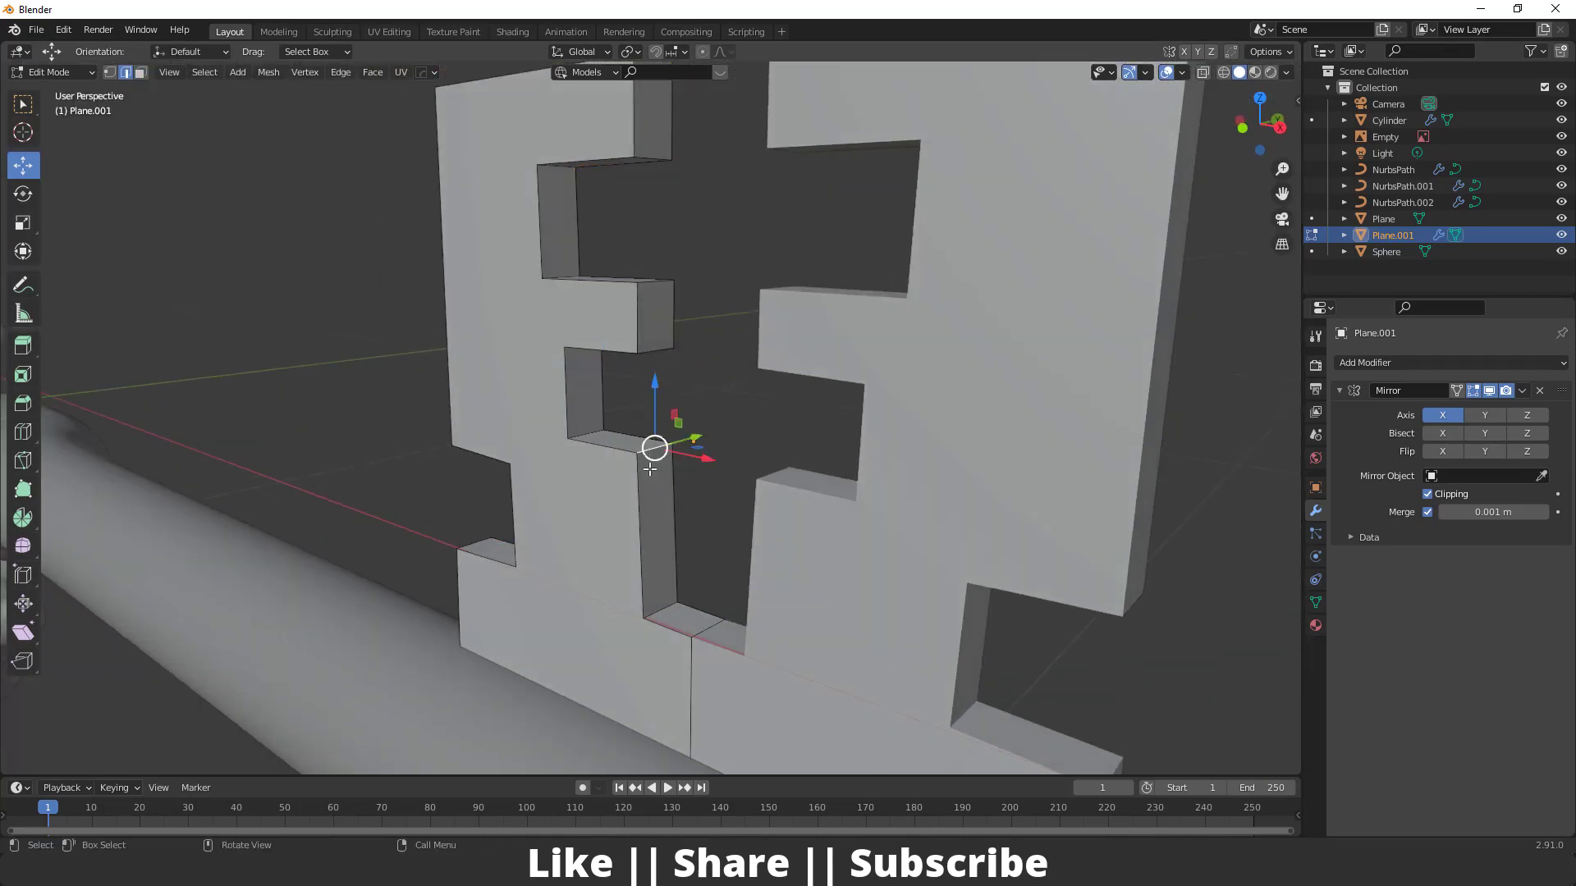
pyautogui.moveTo(600, 428); pyautogui.dragTo(543, 577, button='middle')
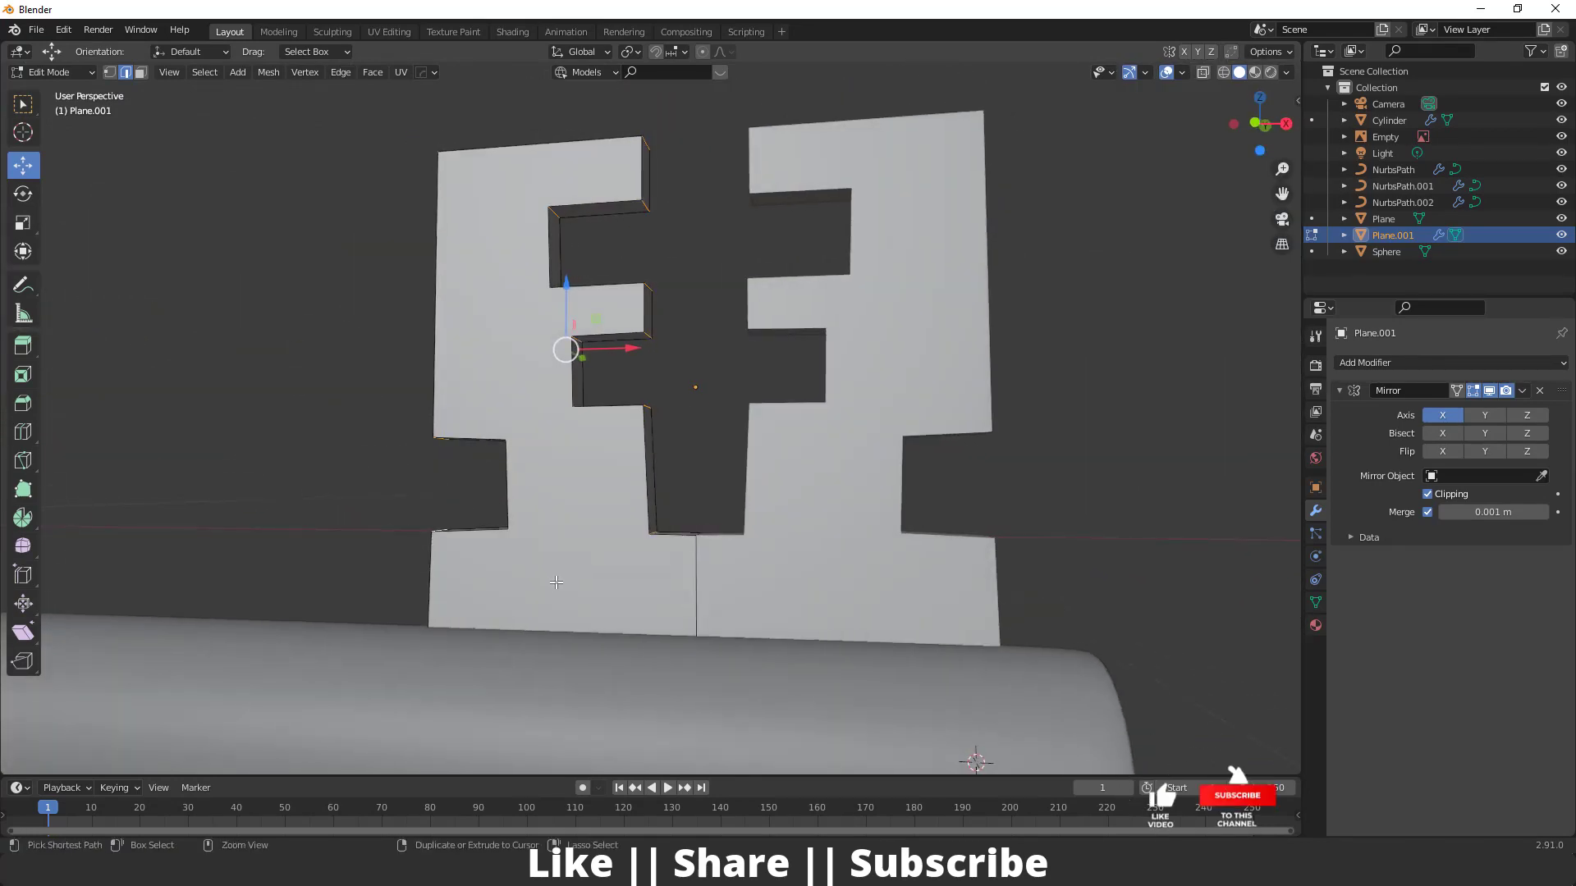
pyautogui.press('`')
pyautogui.click(387, 465)
pyautogui.scroll(2, 545, 429)
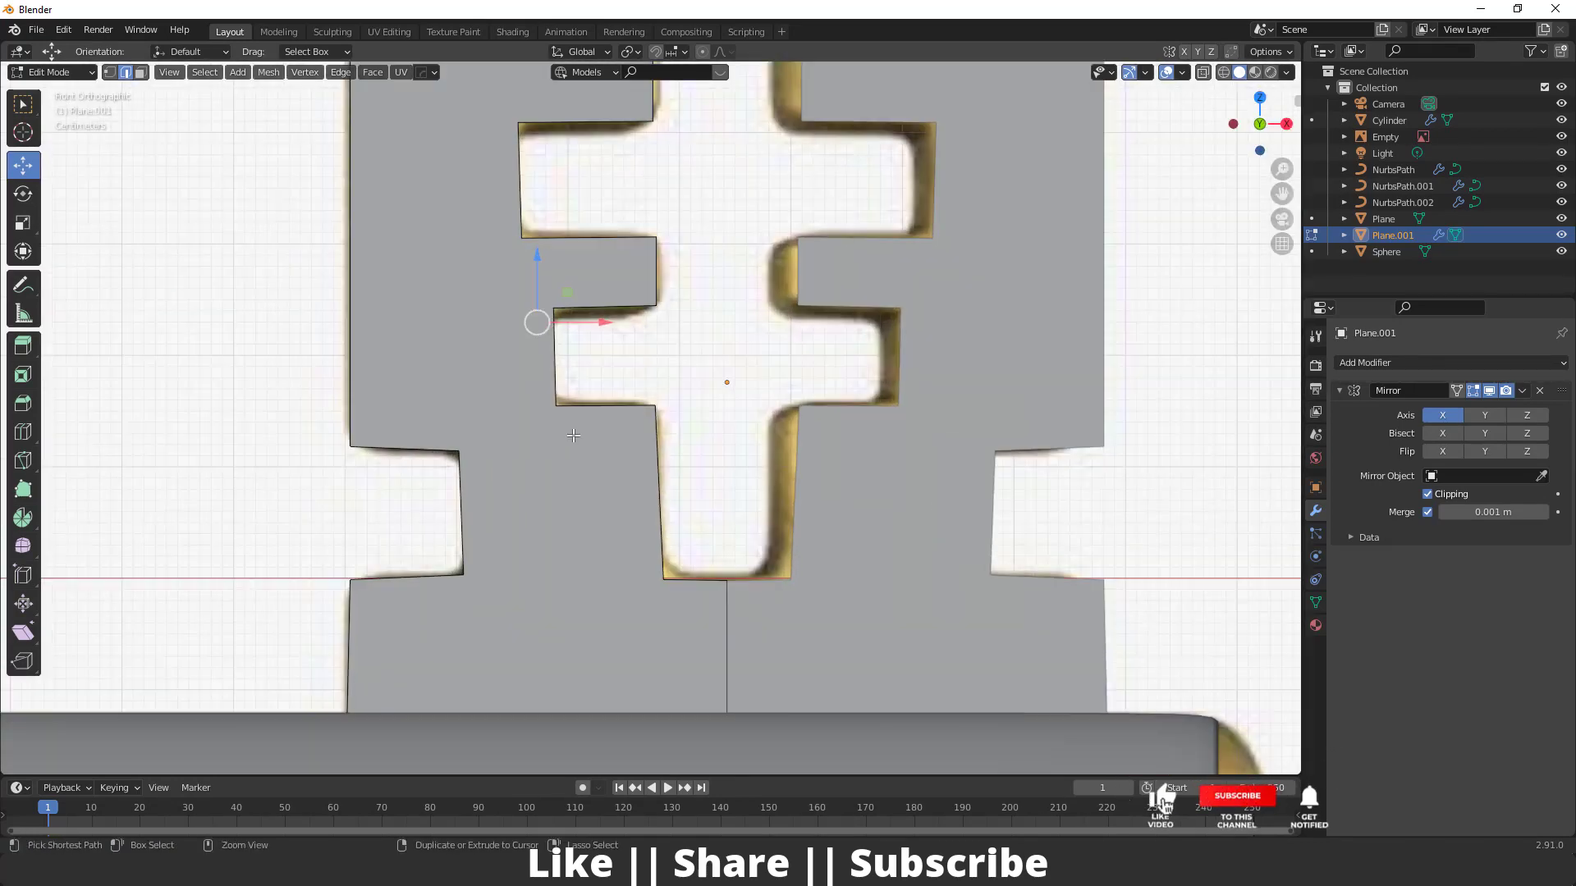
pyautogui.hotkey('ctrl', 'b')
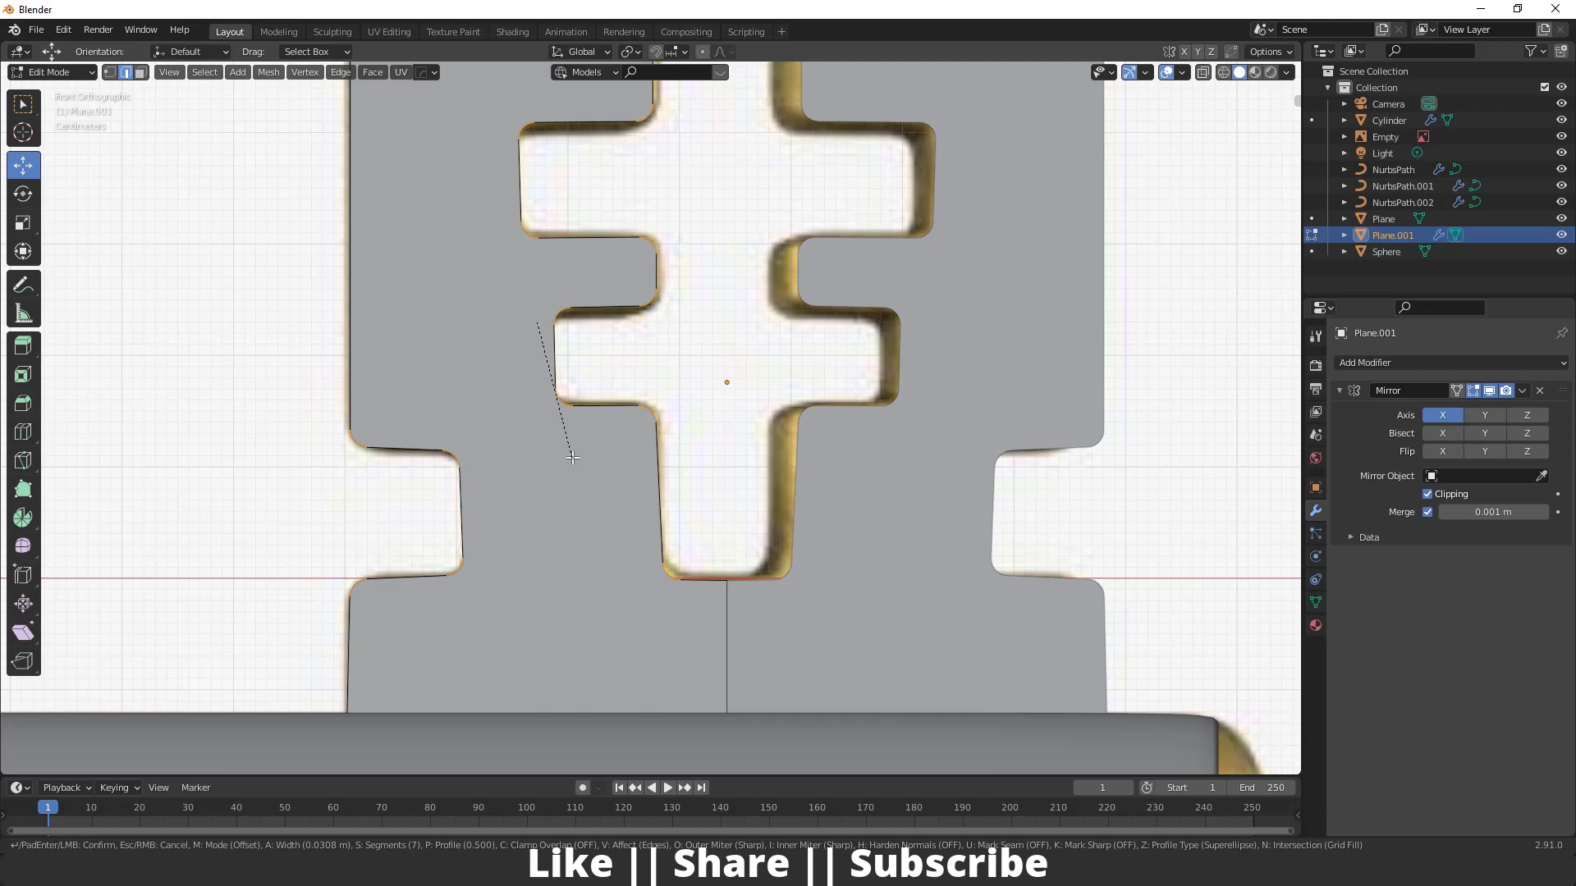
pyautogui.click(572, 456)
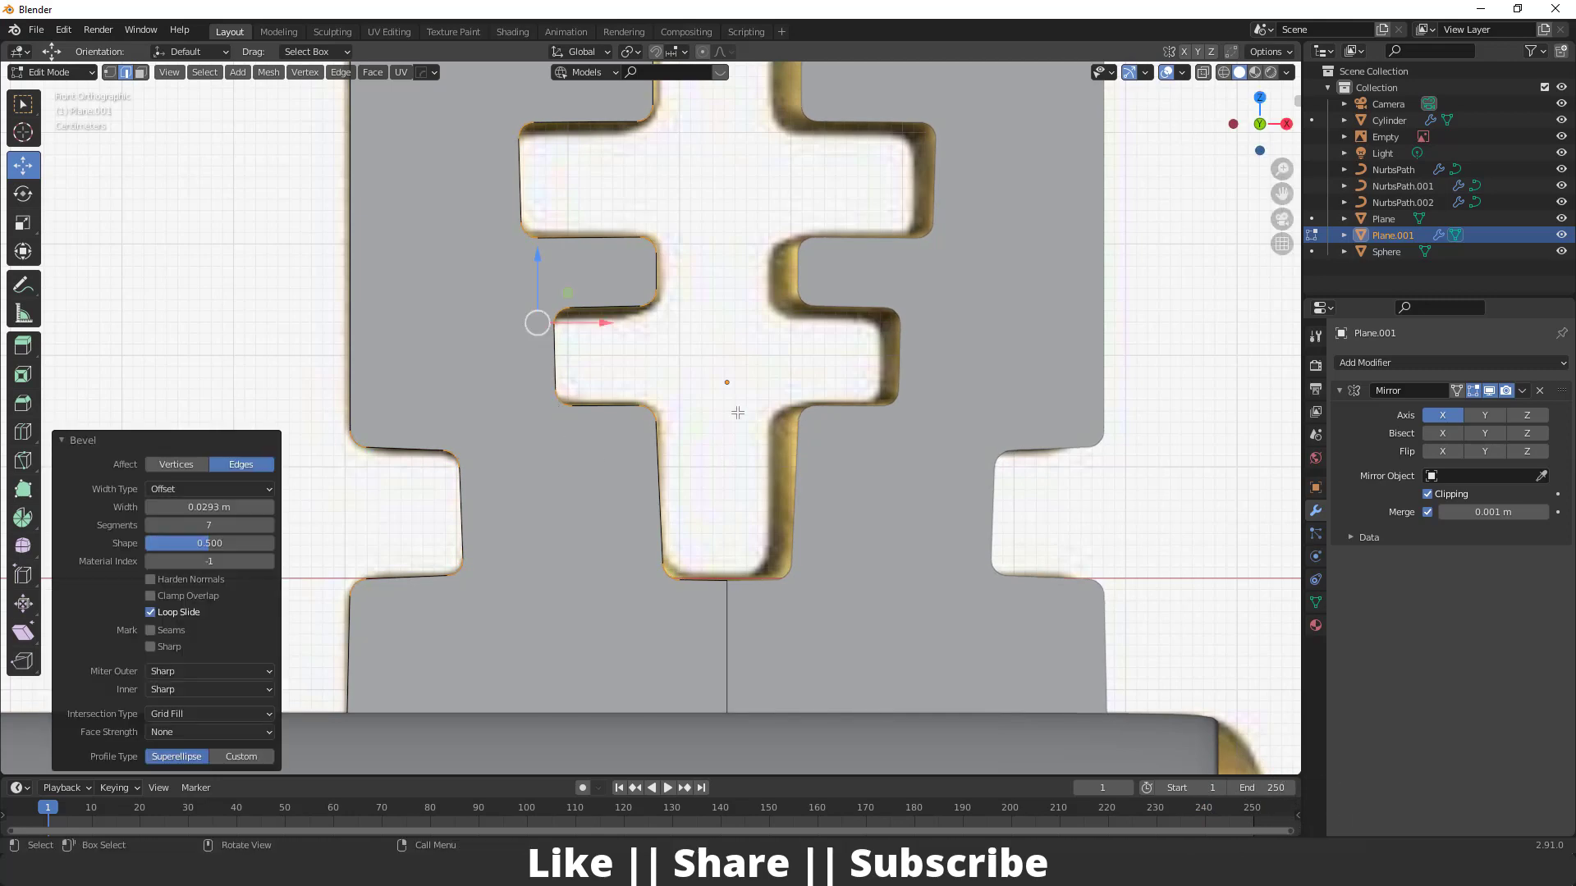
# Return to Object Mode, deselect the bit and inspect the whole key model
pyautogui.press('Tab')
pyautogui.scroll(-3, 707, 471)
pyautogui.moveTo(707, 471); pyautogui.dragTo(647, 536, button='middle')
pyautogui.click(816, 521)
pyautogui.press('`')
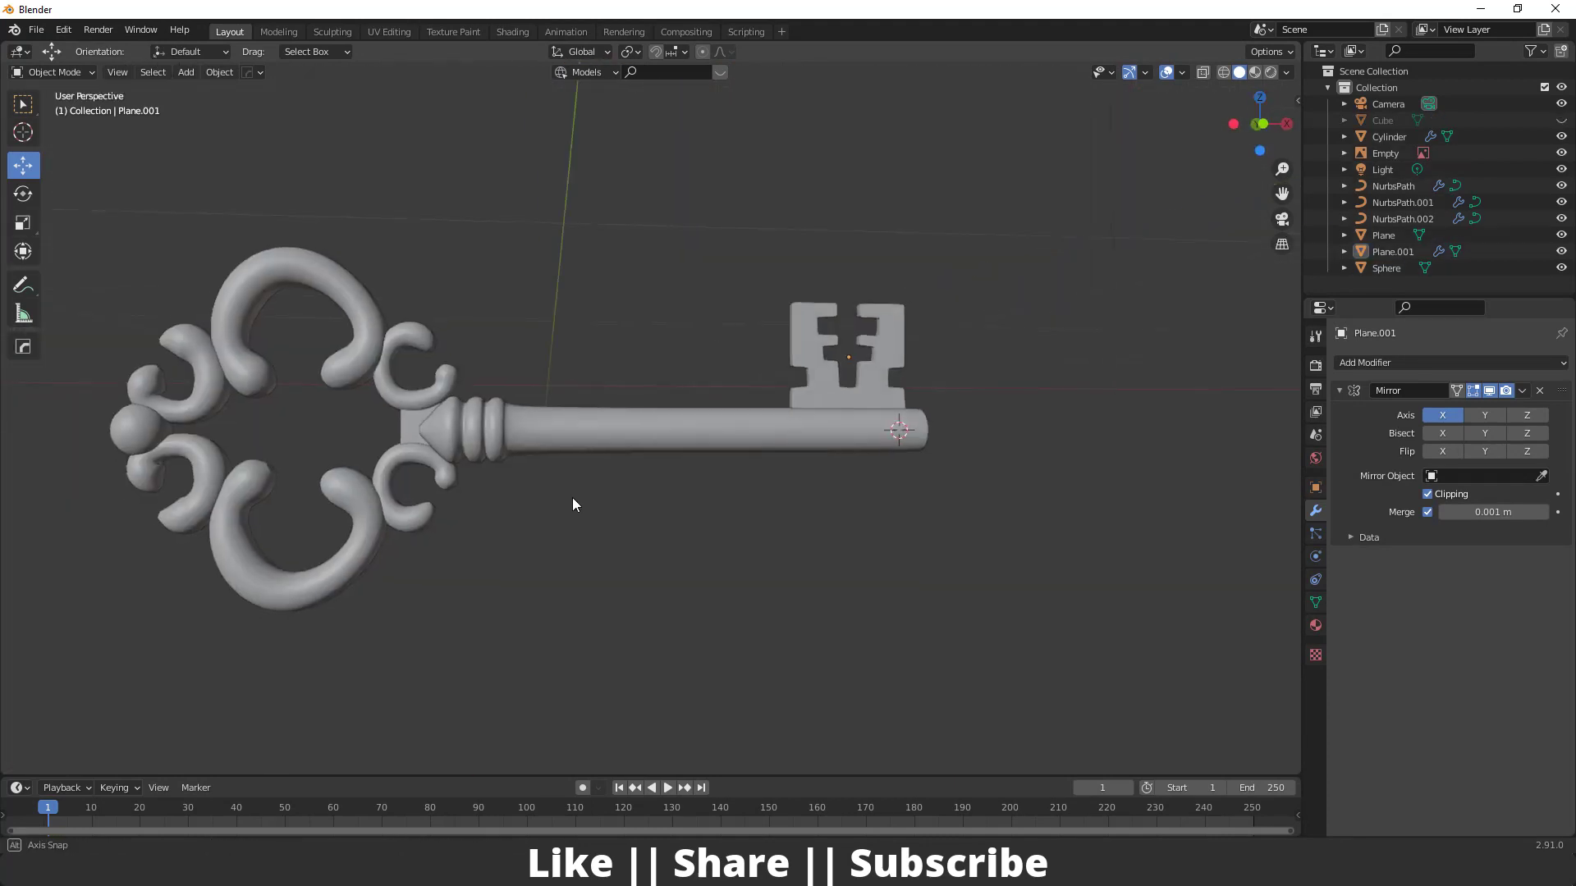
# Examine the solid-shaded key from several angles, checking the bow, shaft and bit
pyautogui.moveTo(573, 497); pyautogui.dragTo(539, 534, button='middle')
pyautogui.scroll(4, 535, 500)
pyautogui.scroll(-4, 471, 540)
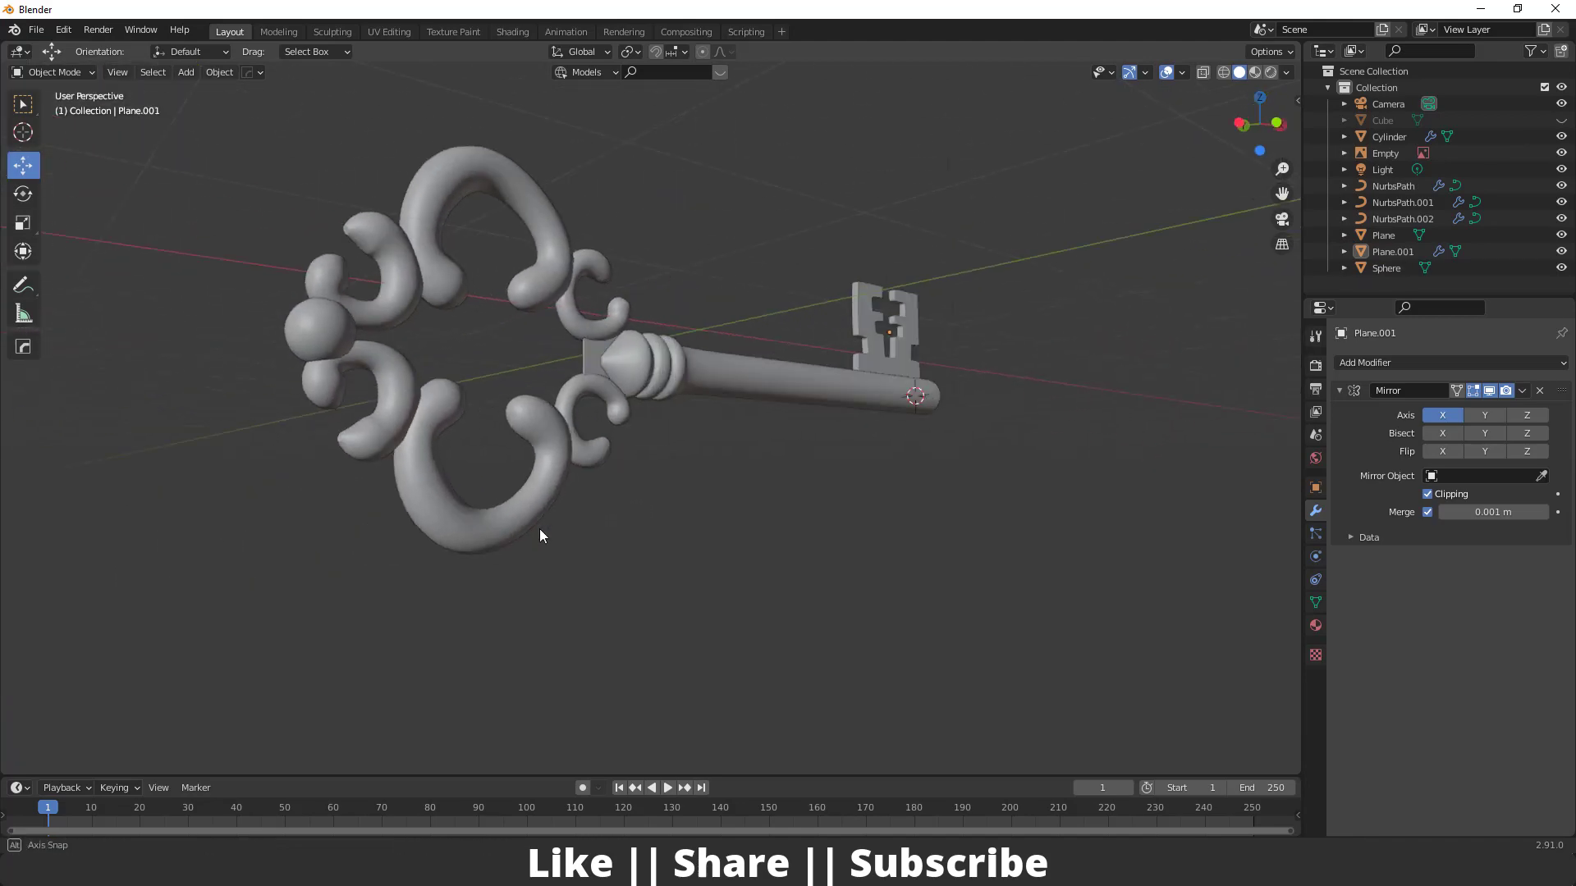
pyautogui.scroll(4, 481, 440)
pyautogui.moveTo(482, 440); pyautogui.dragTo(594, 536, button='middle')
pyautogui.scroll(-4, 622, 534)
pyautogui.scroll(2, 594, 536)
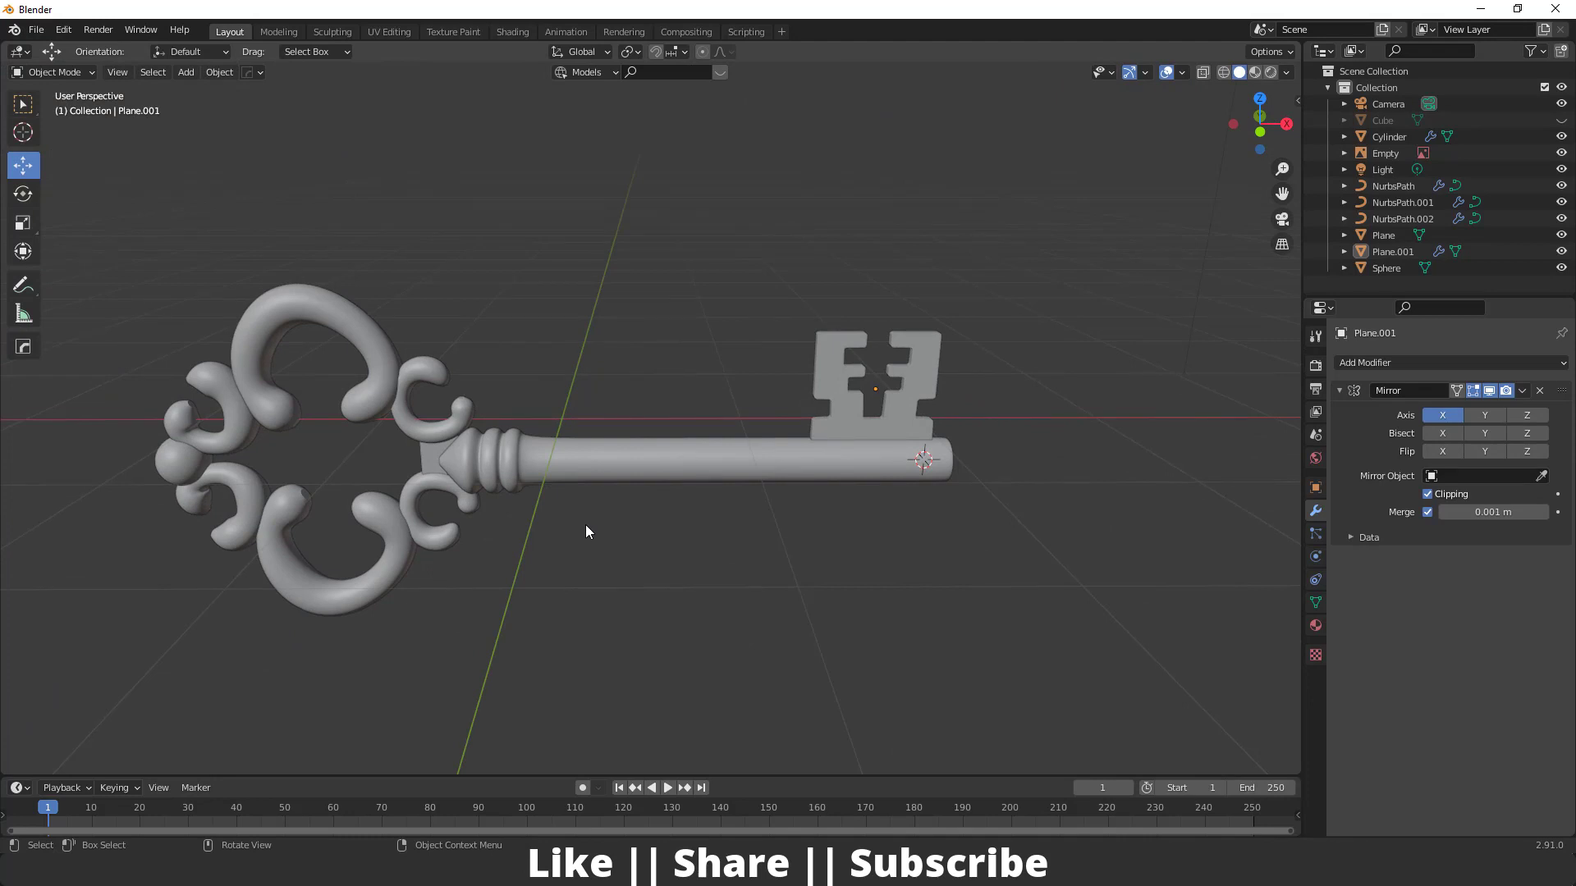
pyautogui.moveTo(581, 452)
pyautogui.mouseDown(button='middle')
pyautogui.moveTo(686, 401)
pyautogui.moveTo(539, 417)
pyautogui.moveTo(624, 419)
pyautogui.mouseUp(button='middle')
# Switch the viewport to rendered shading and delete the scene's default light
pyautogui.click(1270, 72)
pyautogui.scroll(-6, 717, 435)
pyautogui.moveTo(717, 435); pyautogui.dragTo(748, 448, button='middle')
pyautogui.keyDown('shift'); pyautogui.moveTo(748, 447); pyautogui.dragTo(742, 538, button='middle'); pyautogui.keyUp('shift')
pyautogui.moveTo(813, 226); pyautogui.dragTo(760, 287)
pyautogui.press('Delete')
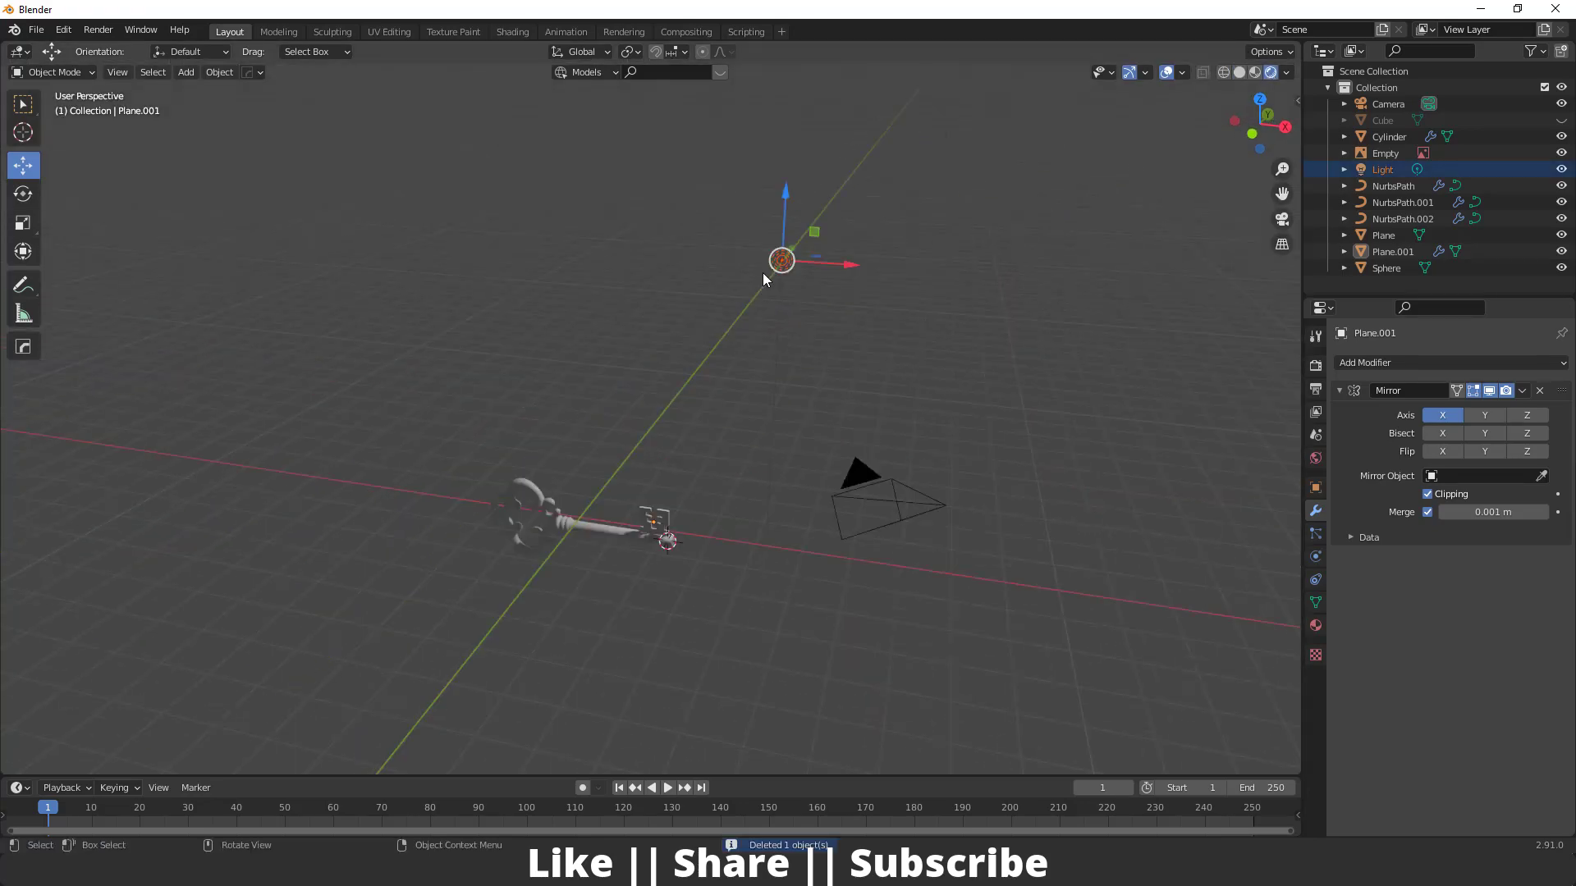
pyautogui.press('Delete')
# Set the render engine to Cycles with GPU Compute as the device
pyautogui.click(1314, 365)
pyautogui.click(1444, 361)
pyautogui.click(1444, 417)
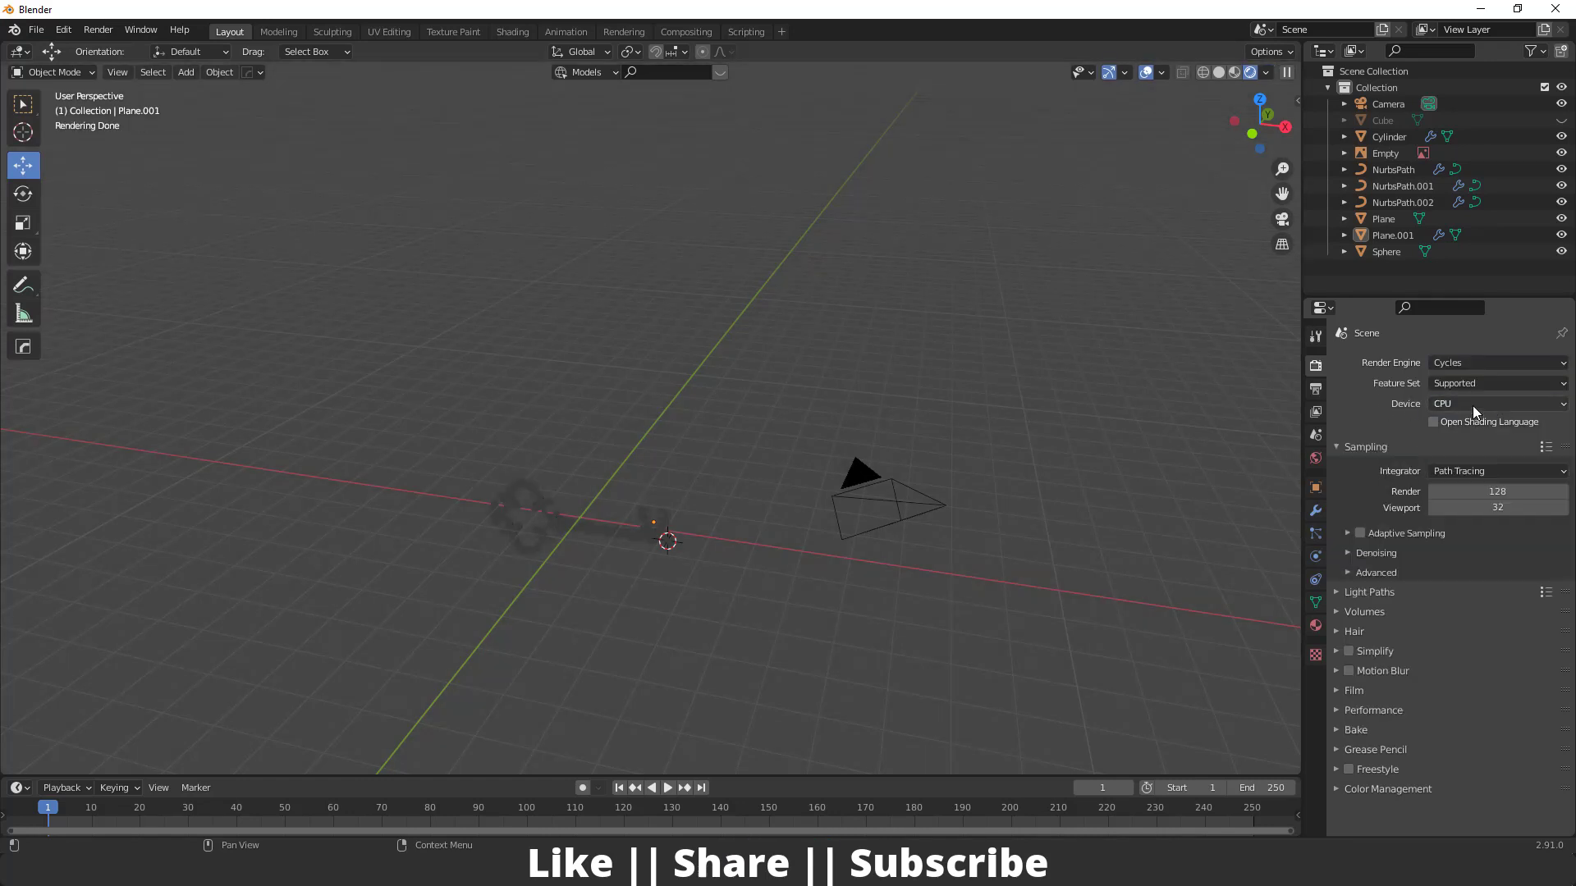
pyautogui.click(1472, 405)
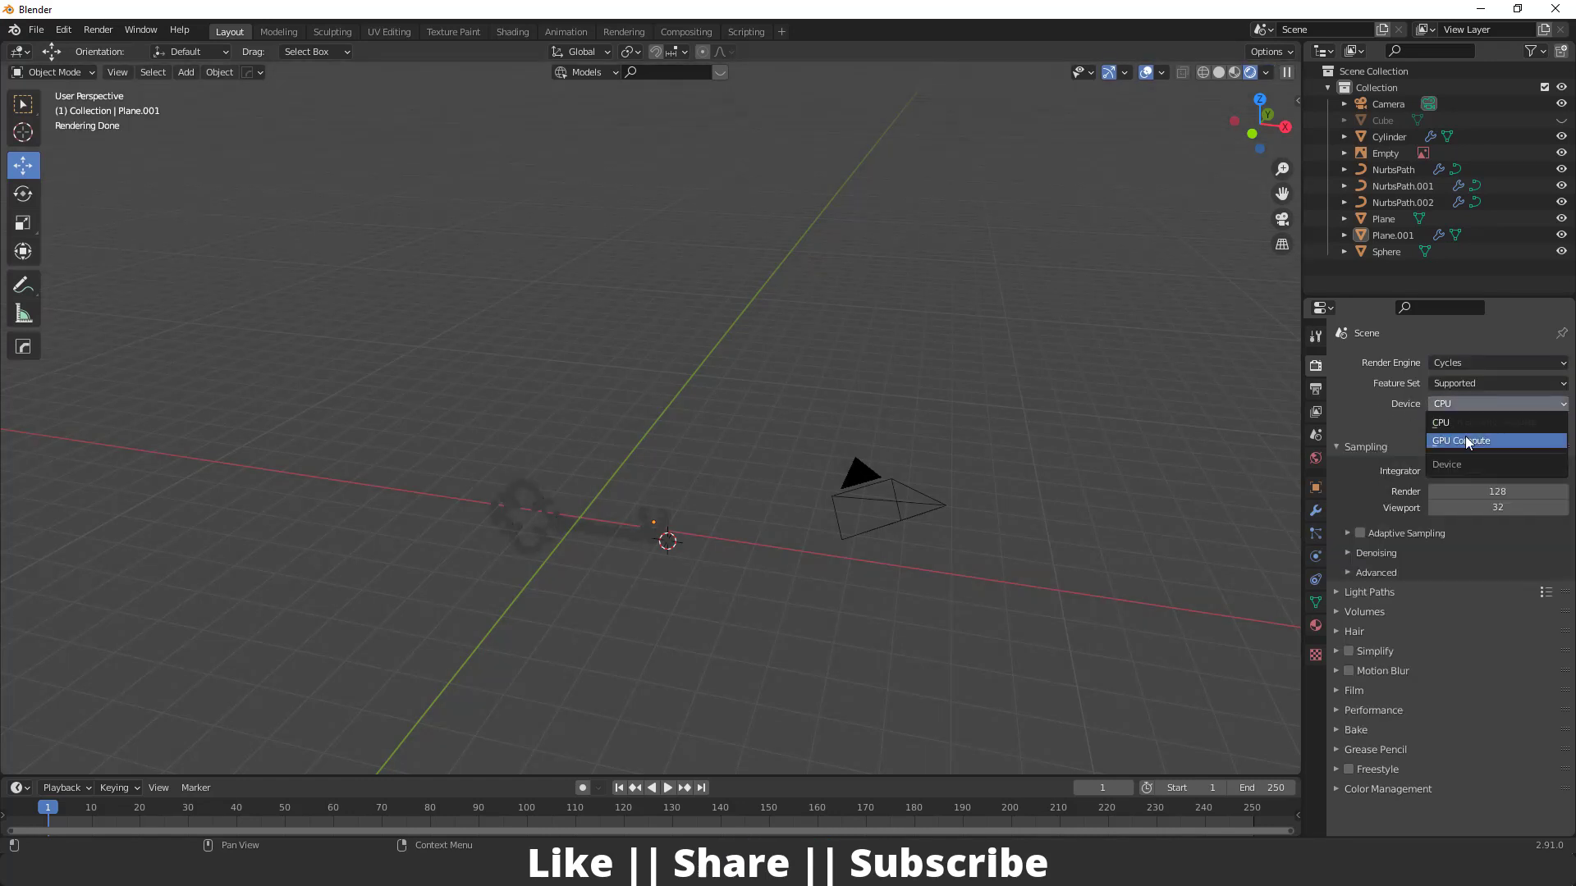
pyautogui.click(1465, 436)
# Enable denoising for both the render (NLM) and the viewport (Automatic)
pyautogui.click(1395, 516)
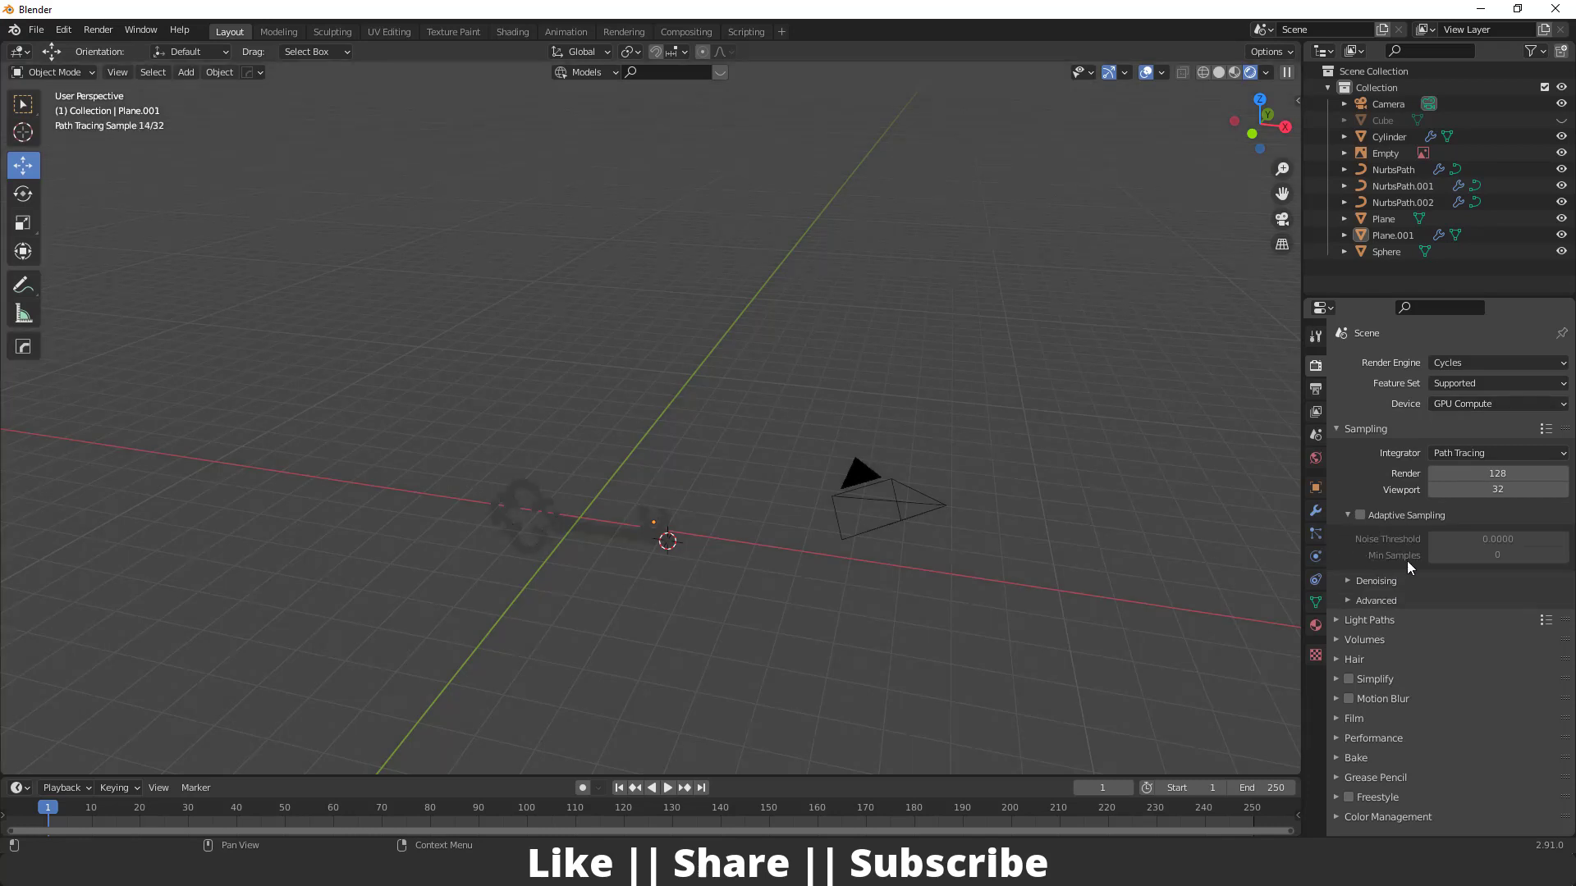
pyautogui.click(1355, 520)
pyautogui.click(1352, 540)
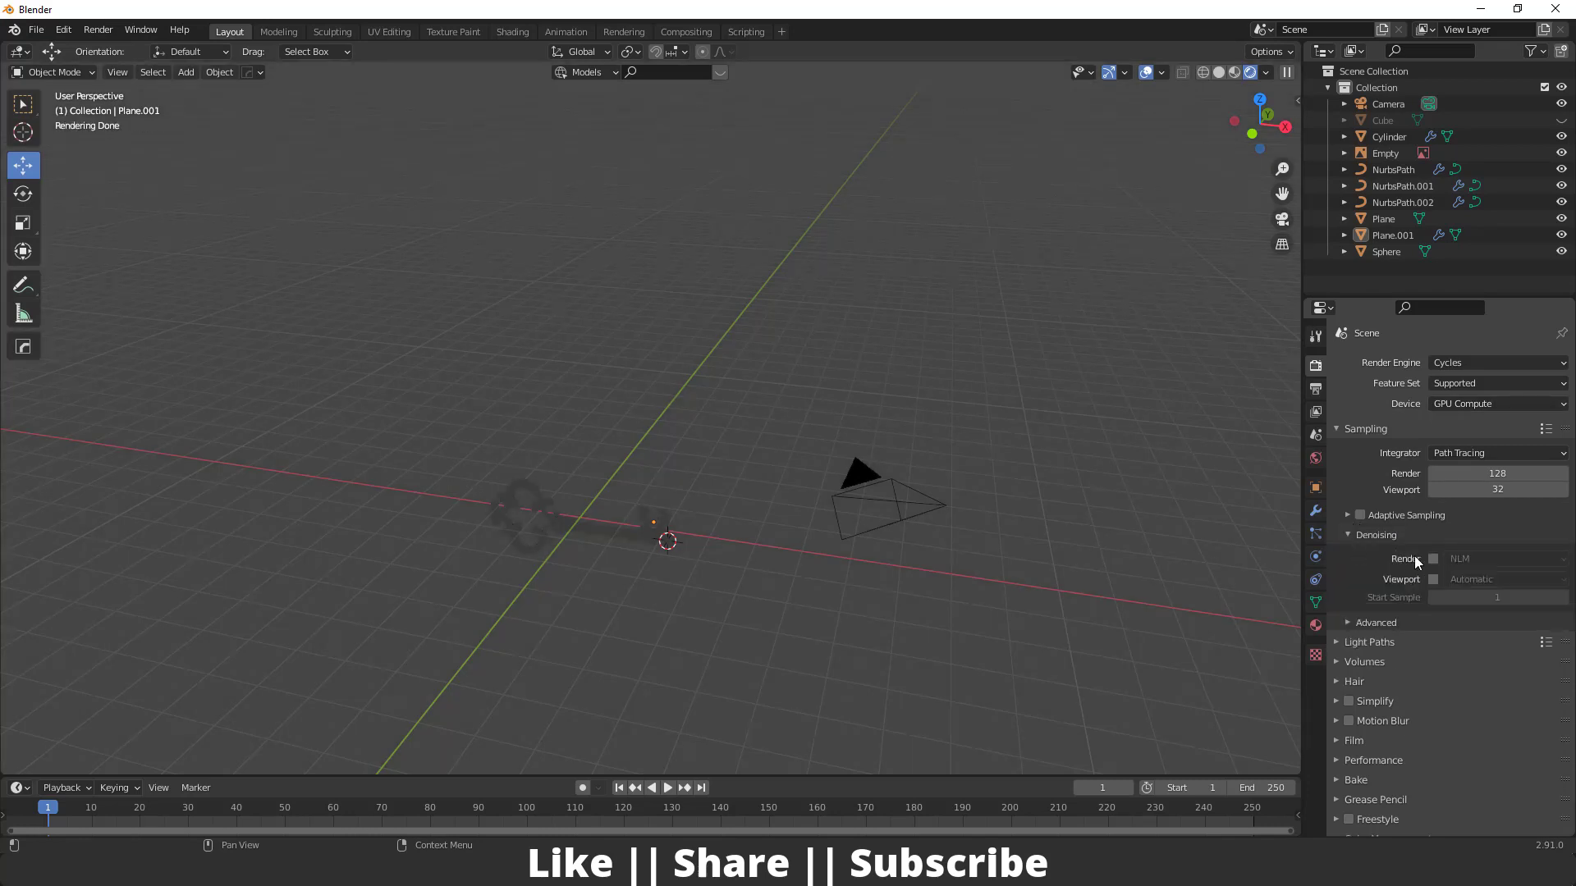
pyautogui.click(1432, 579)
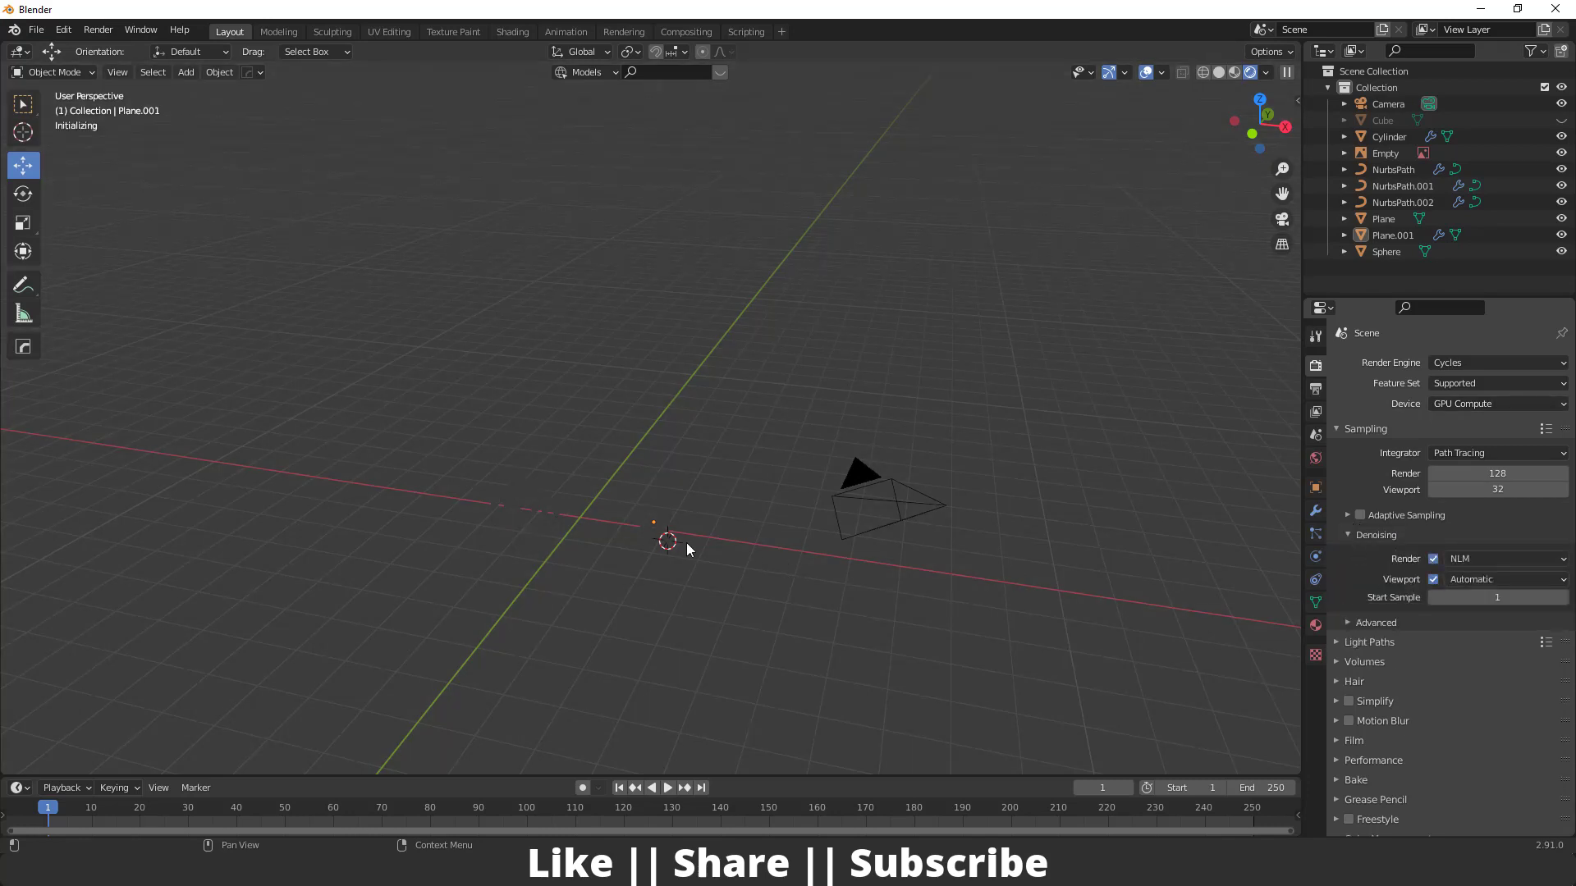
pyautogui.moveTo(619, 543)
pyautogui.mouseDown(button='middle')
pyautogui.moveTo(608, 624)
pyautogui.moveTo(588, 509)
pyautogui.mouseUp(button='middle')
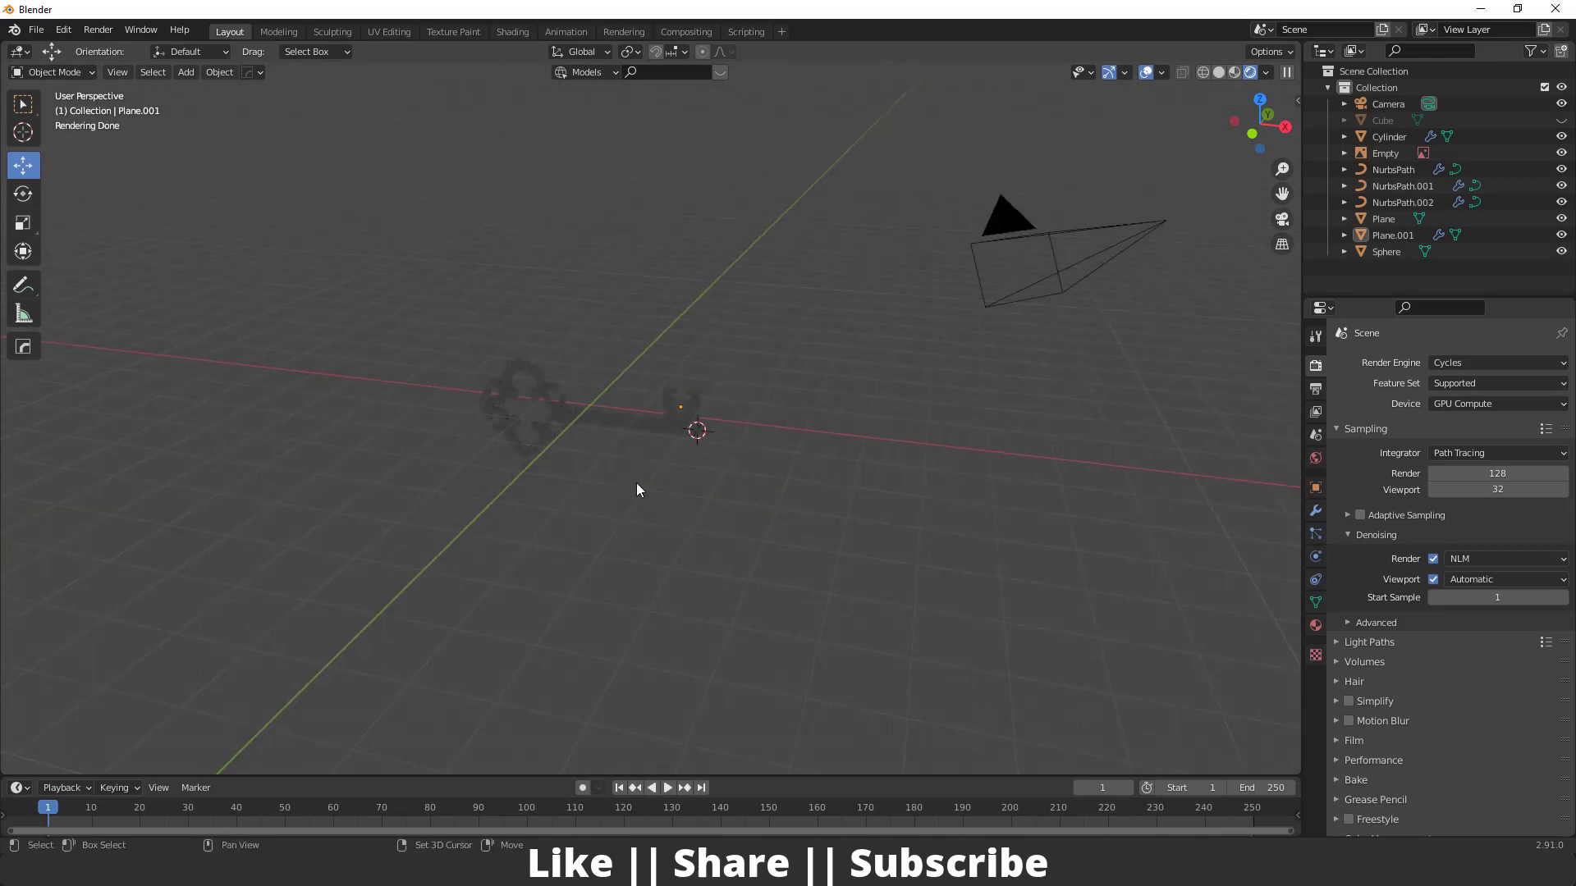
# Reset the 3D cursor to the world origin, add a plane there and scale it by about 5.377
pyautogui.hotkey('shift', 's')
pyautogui.click(583, 494)
pyautogui.hotkey('shift', 'a')
pyautogui.moveTo(576, 440)
pyautogui.click(643, 433)
pyautogui.press('s')
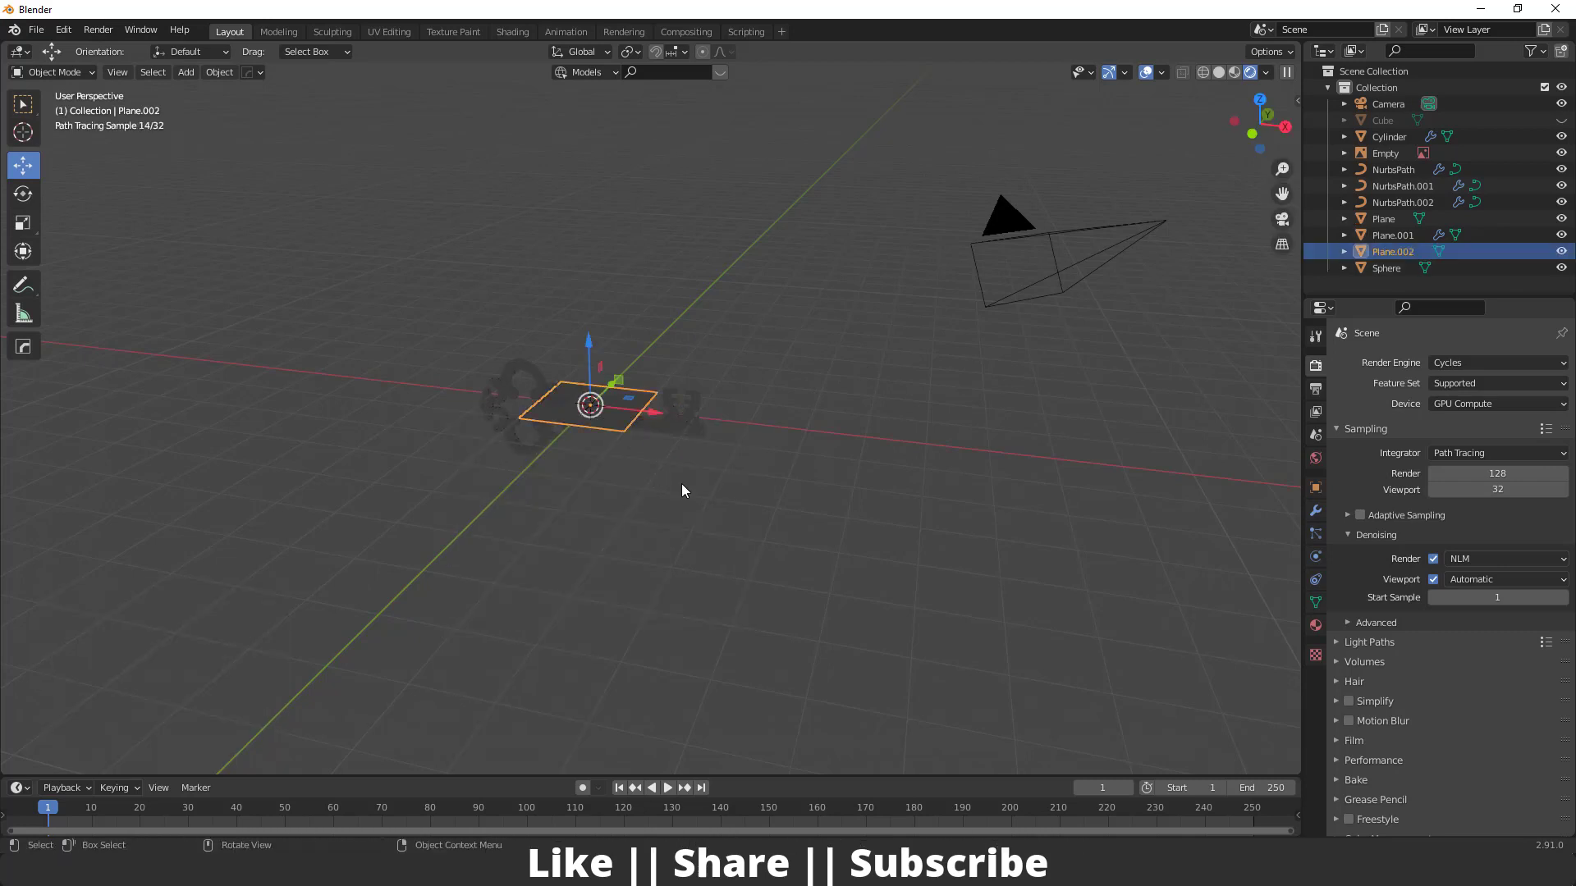
pyautogui.click(638, 494)
# Lower the ground plane about 0.218 m along Z
pyautogui.scroll(5, 623, 499)
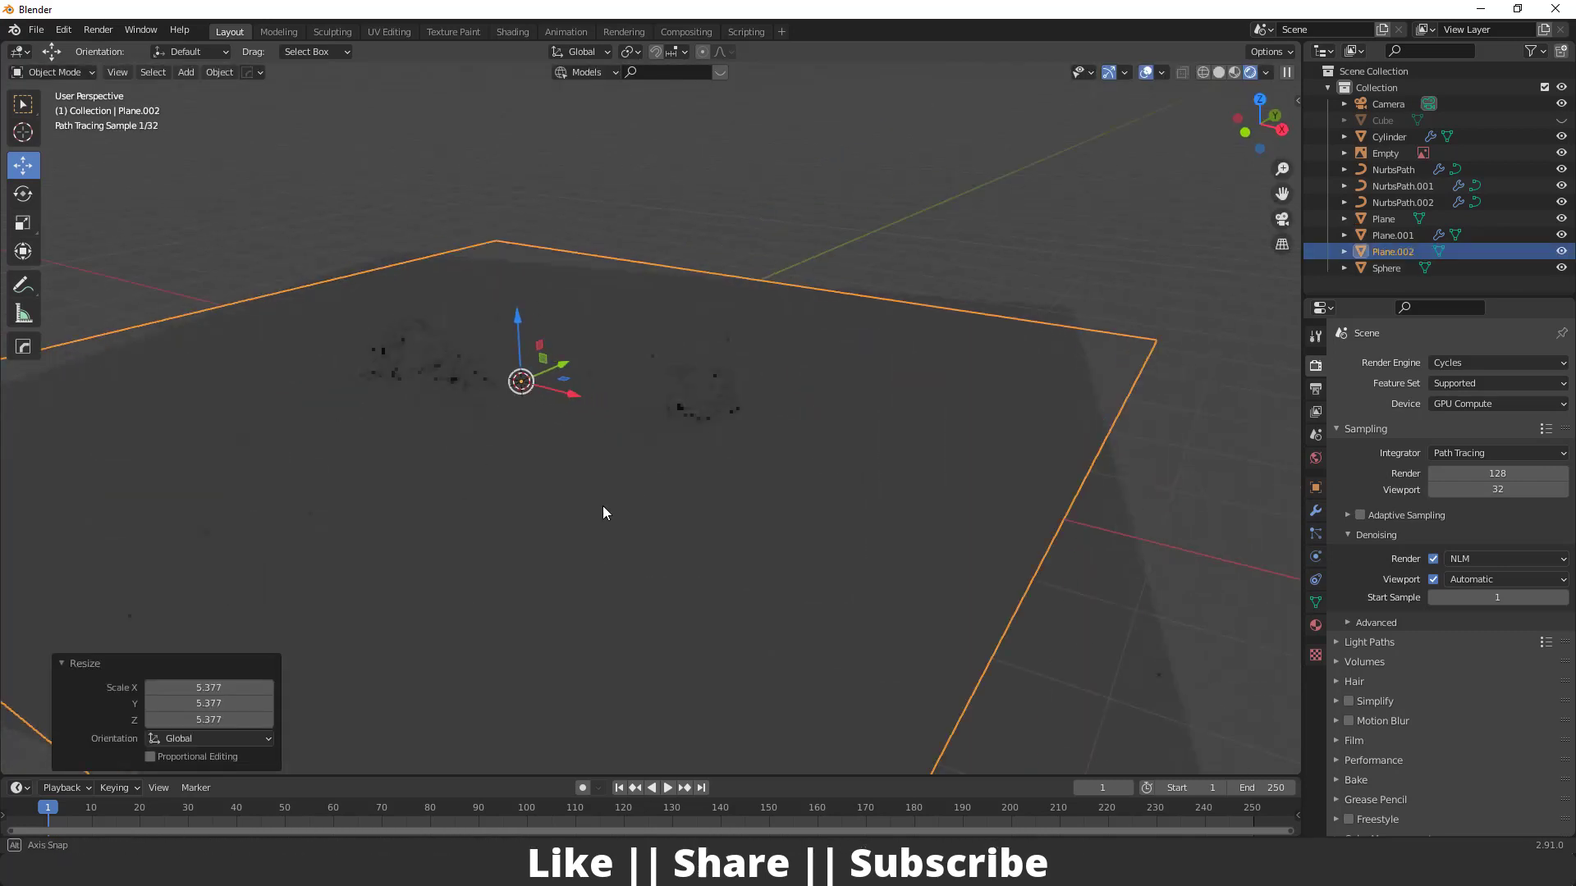
pyautogui.press('g')
pyautogui.press('z')
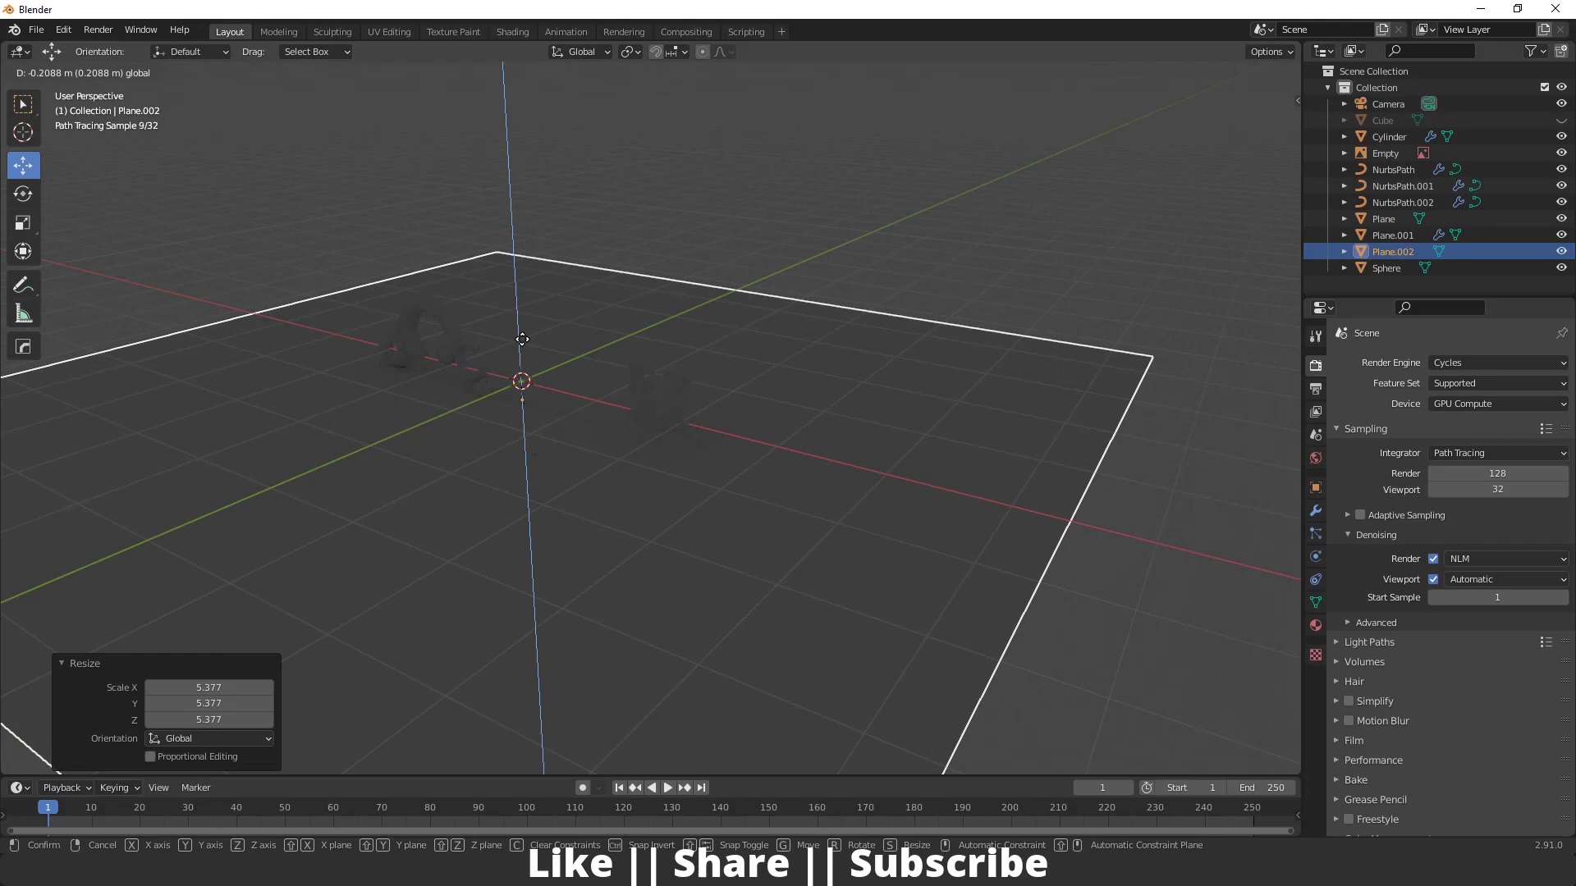
pyautogui.click(522, 340)
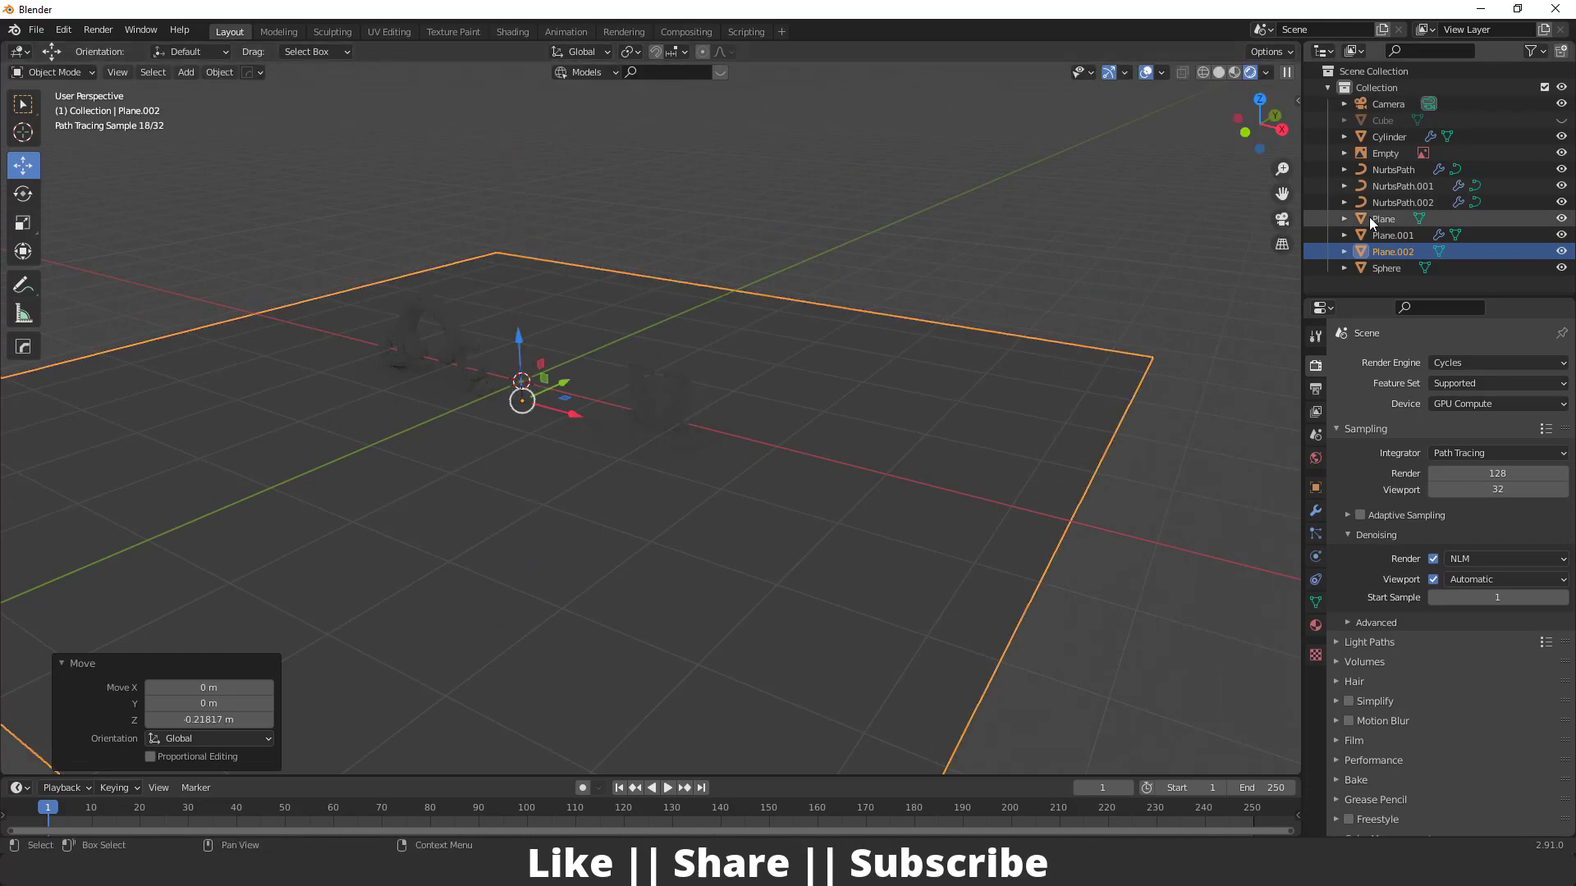
# Select all key parts without the ground plane, rotate them 90° about the global X axis and deselect them
pyautogui.moveTo(556, 435); pyautogui.dragTo(606, 361, button='middle')
pyautogui.moveTo(482, 504); pyautogui.dragTo(273, 202)
pyautogui.moveTo(562, 414); pyautogui.dragTo(558, 478, button='middle')
pyautogui.keyDown('shift'); pyautogui.click(371, 408); pyautogui.keyUp('shift')
pyautogui.moveTo(377, 413); pyautogui.dragTo(320, 416, button='middle')
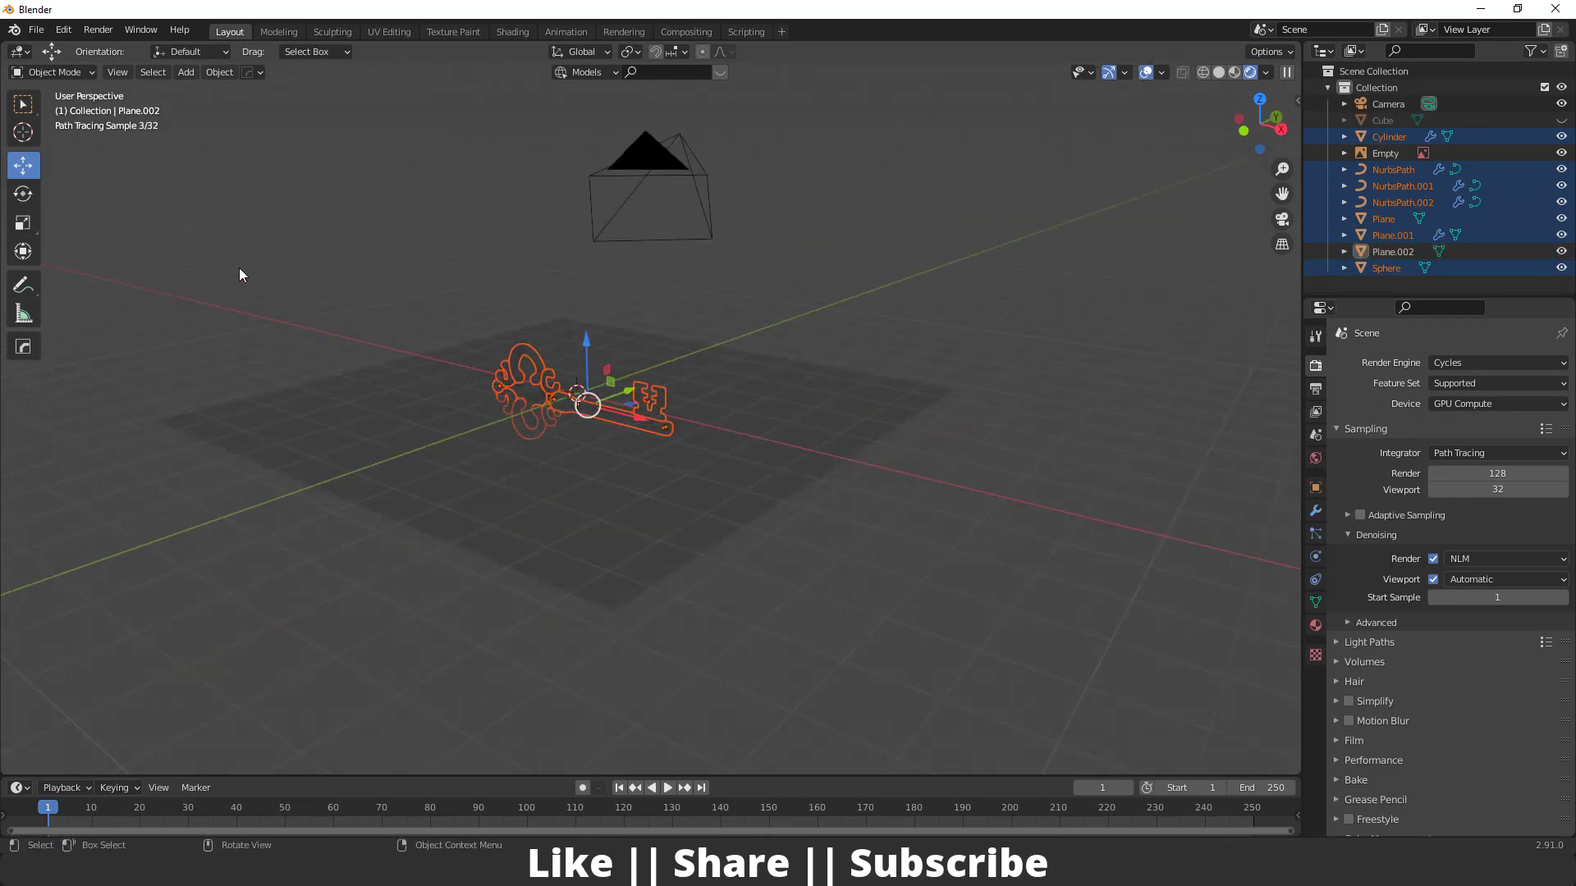
pyautogui.click(23, 194)
pyautogui.moveTo(492, 386); pyautogui.dragTo(756, 381, button='middle')
pyautogui.moveTo(733, 387); pyautogui.dragTo(760, 497)
pyautogui.hotkey('ctrl', 'z')
pyautogui.write('90')
pyautogui.press('Return')
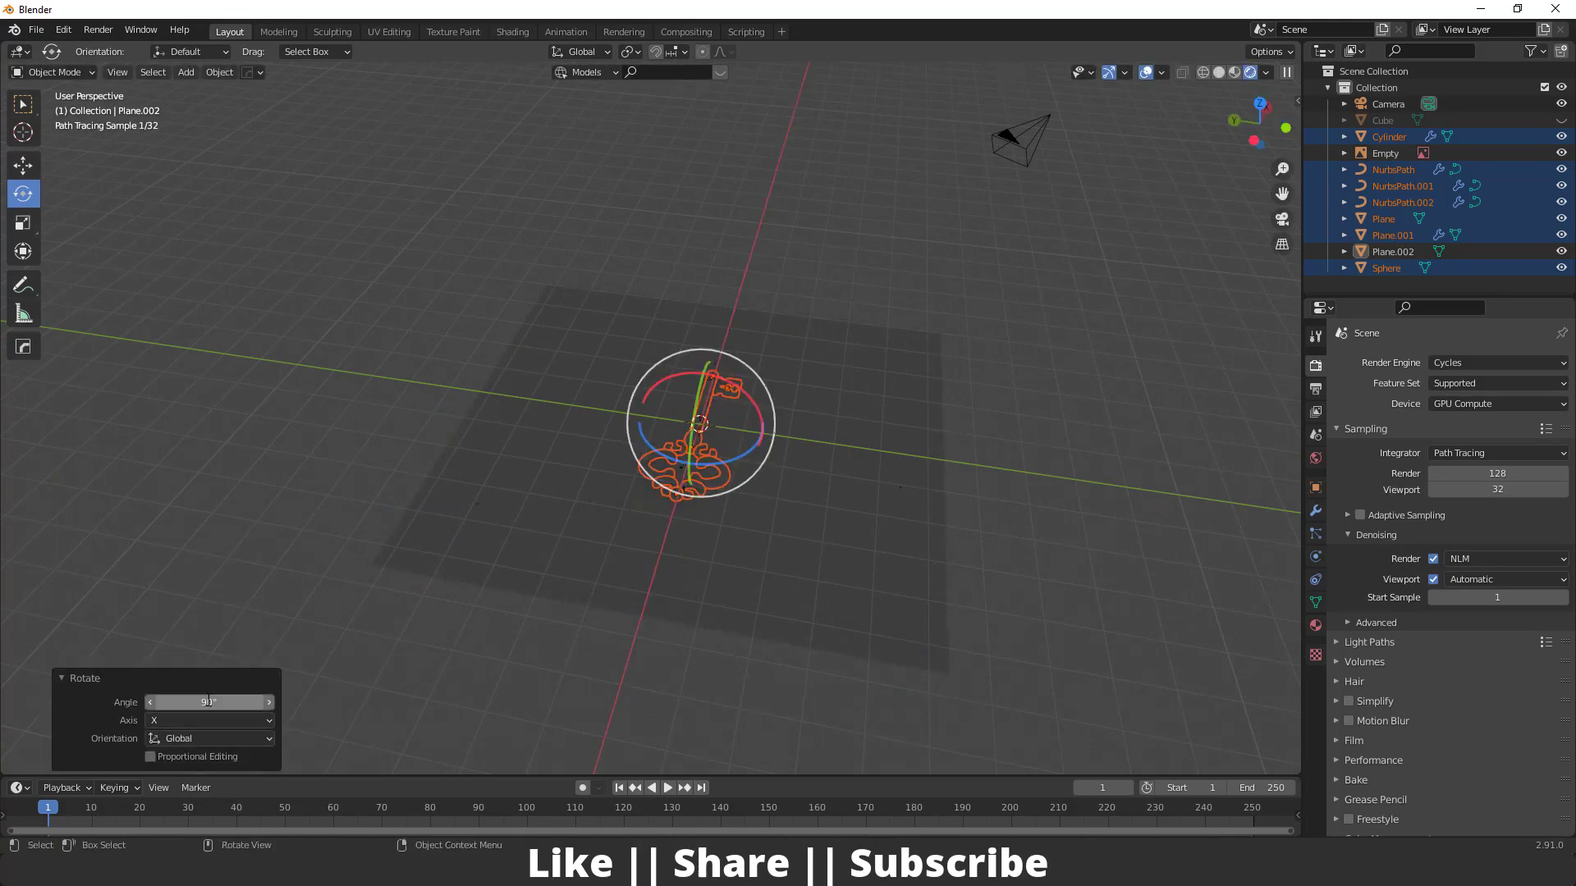
pyautogui.moveTo(554, 426); pyautogui.dragTo(666, 493, button='middle')
pyautogui.scroll(-2, 598, 479)
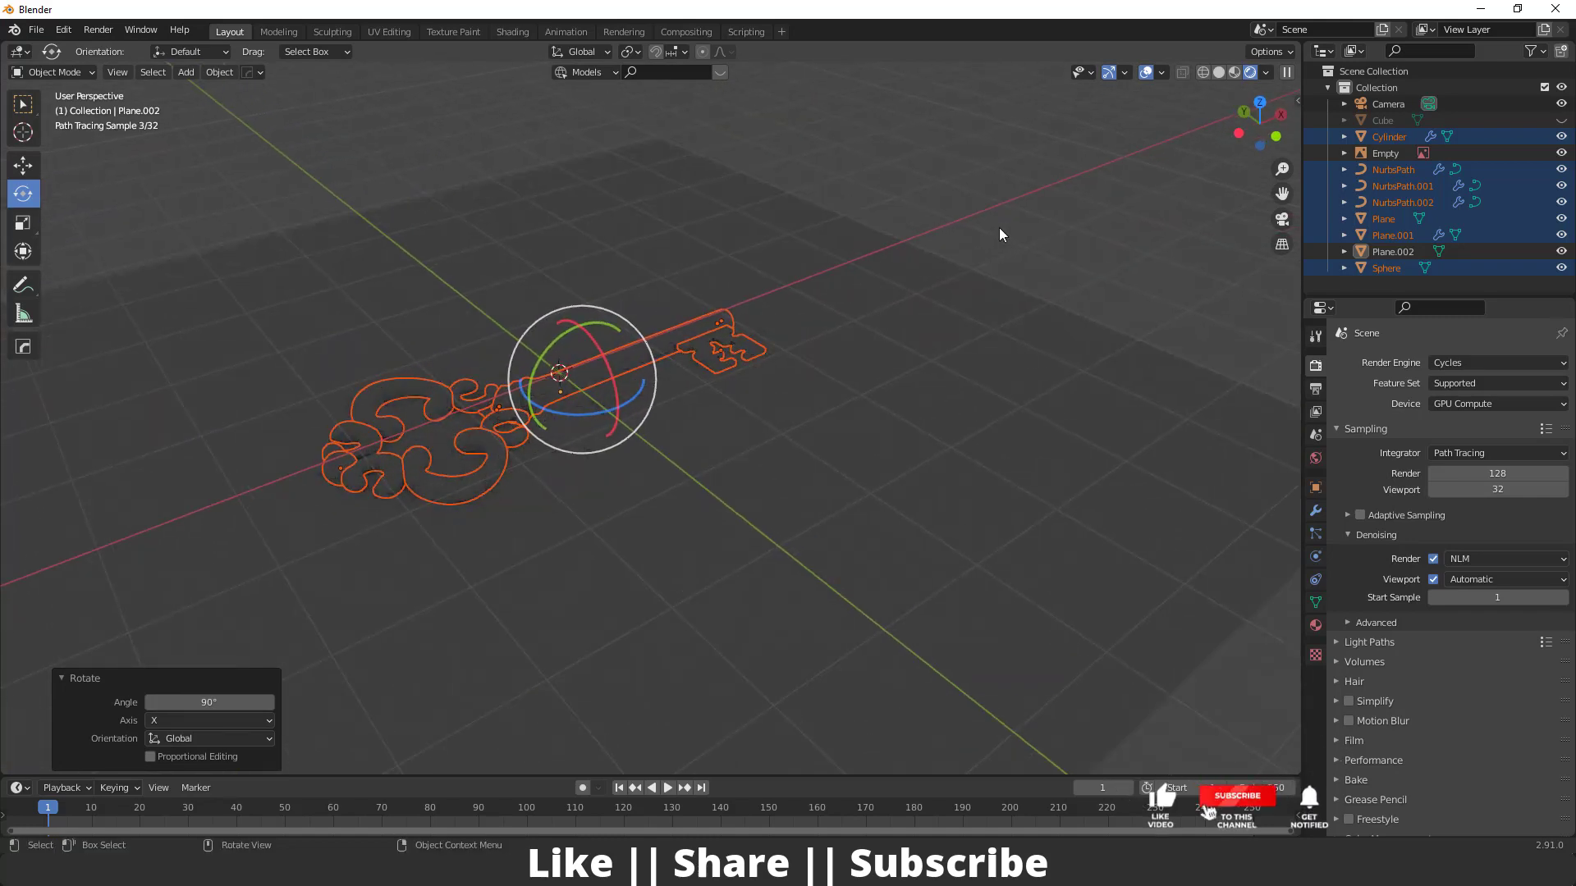
pyautogui.click(998, 228)
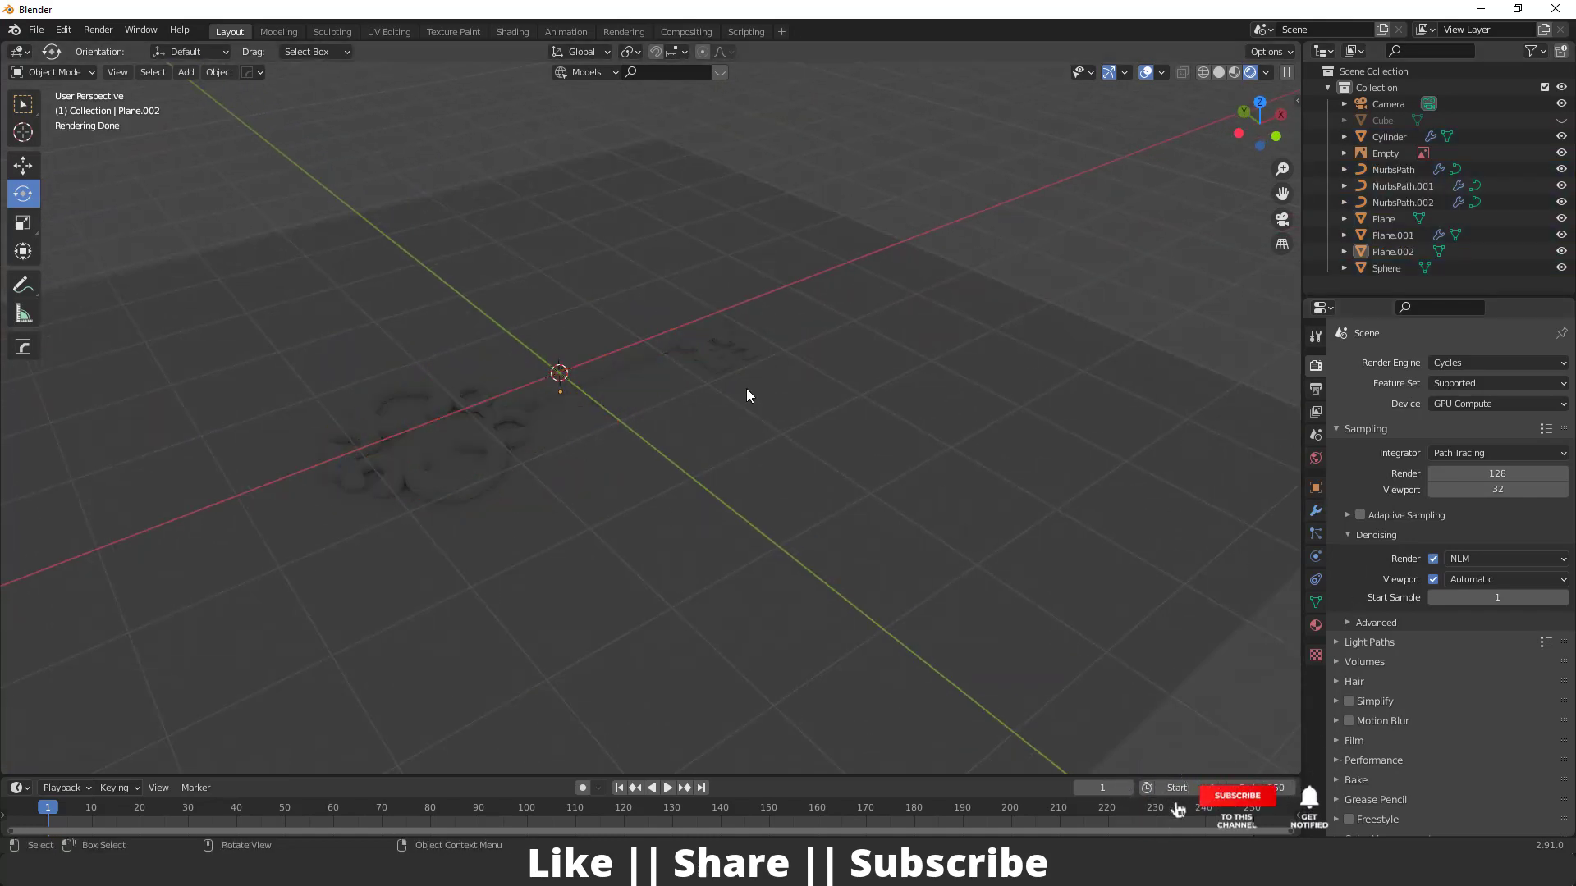
# Select the ground plane and move it about -0.11 m along Z so it sits beneath the key
pyautogui.scroll(4, 648, 443)
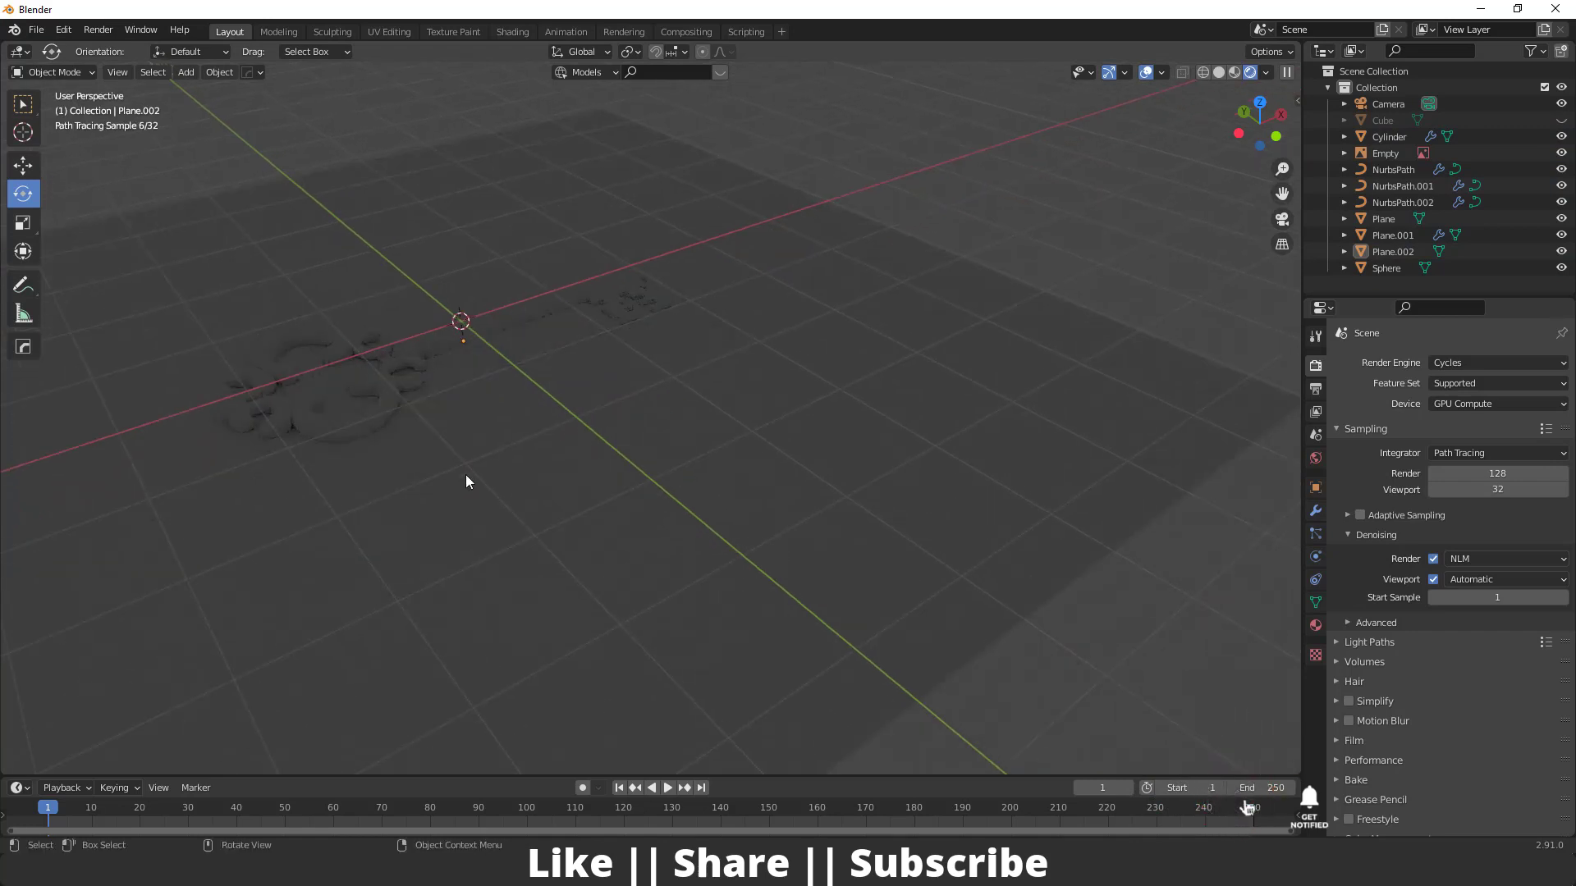
pyautogui.click(457, 340)
pyautogui.press('g')
pyautogui.moveTo(460, 280); pyautogui.dragTo(459, 288)
# Enable the HDRI handler in the world settings to light the scene with an environment image
pyautogui.click(1315, 457)
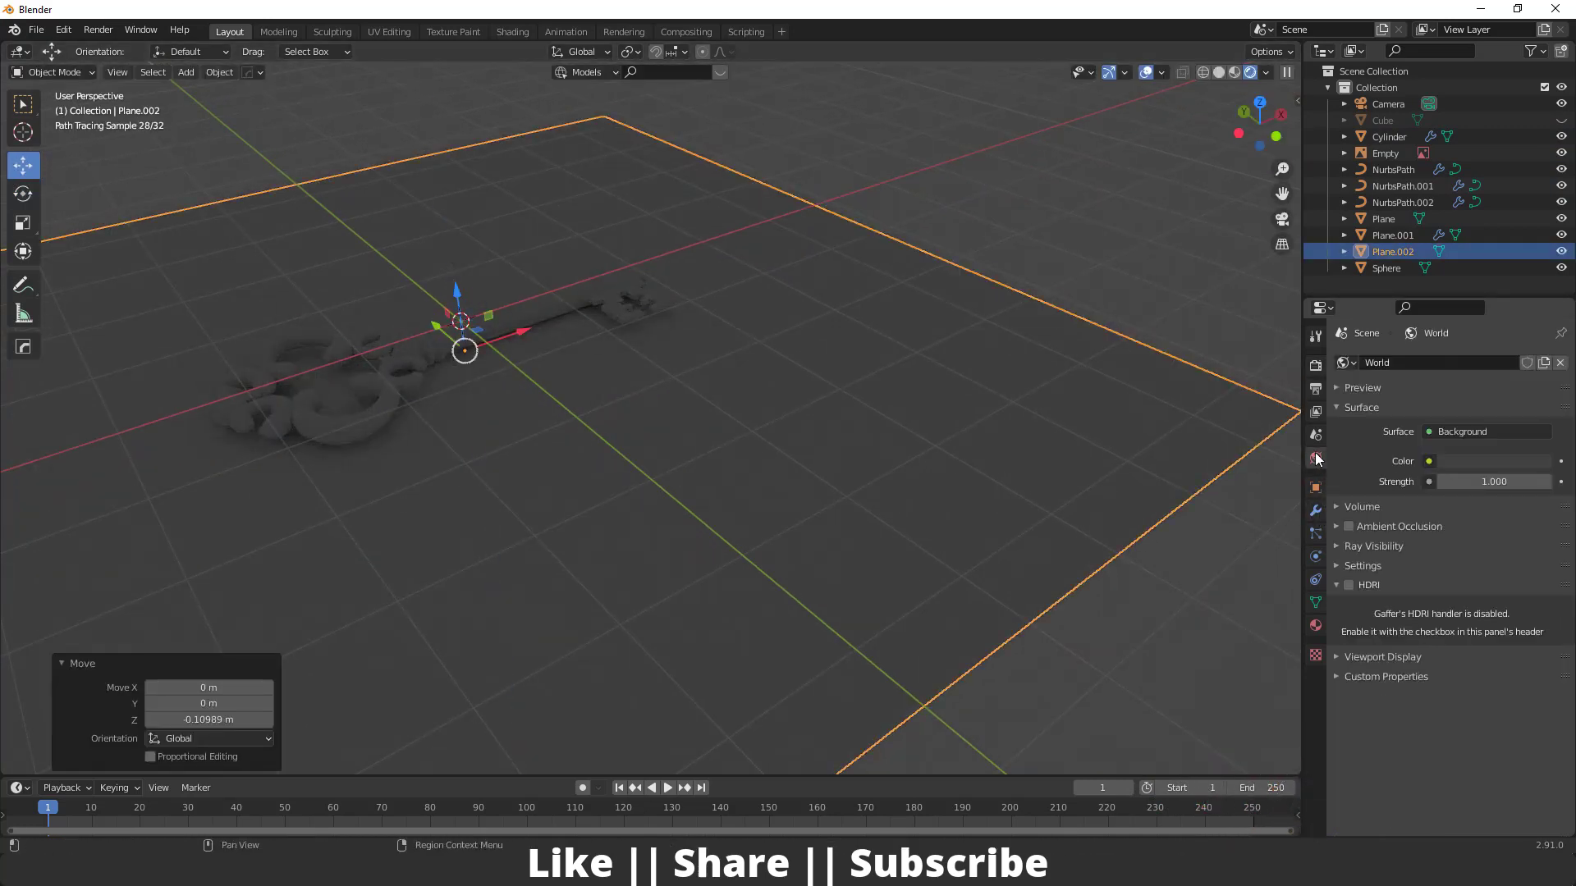
pyautogui.click(1358, 586)
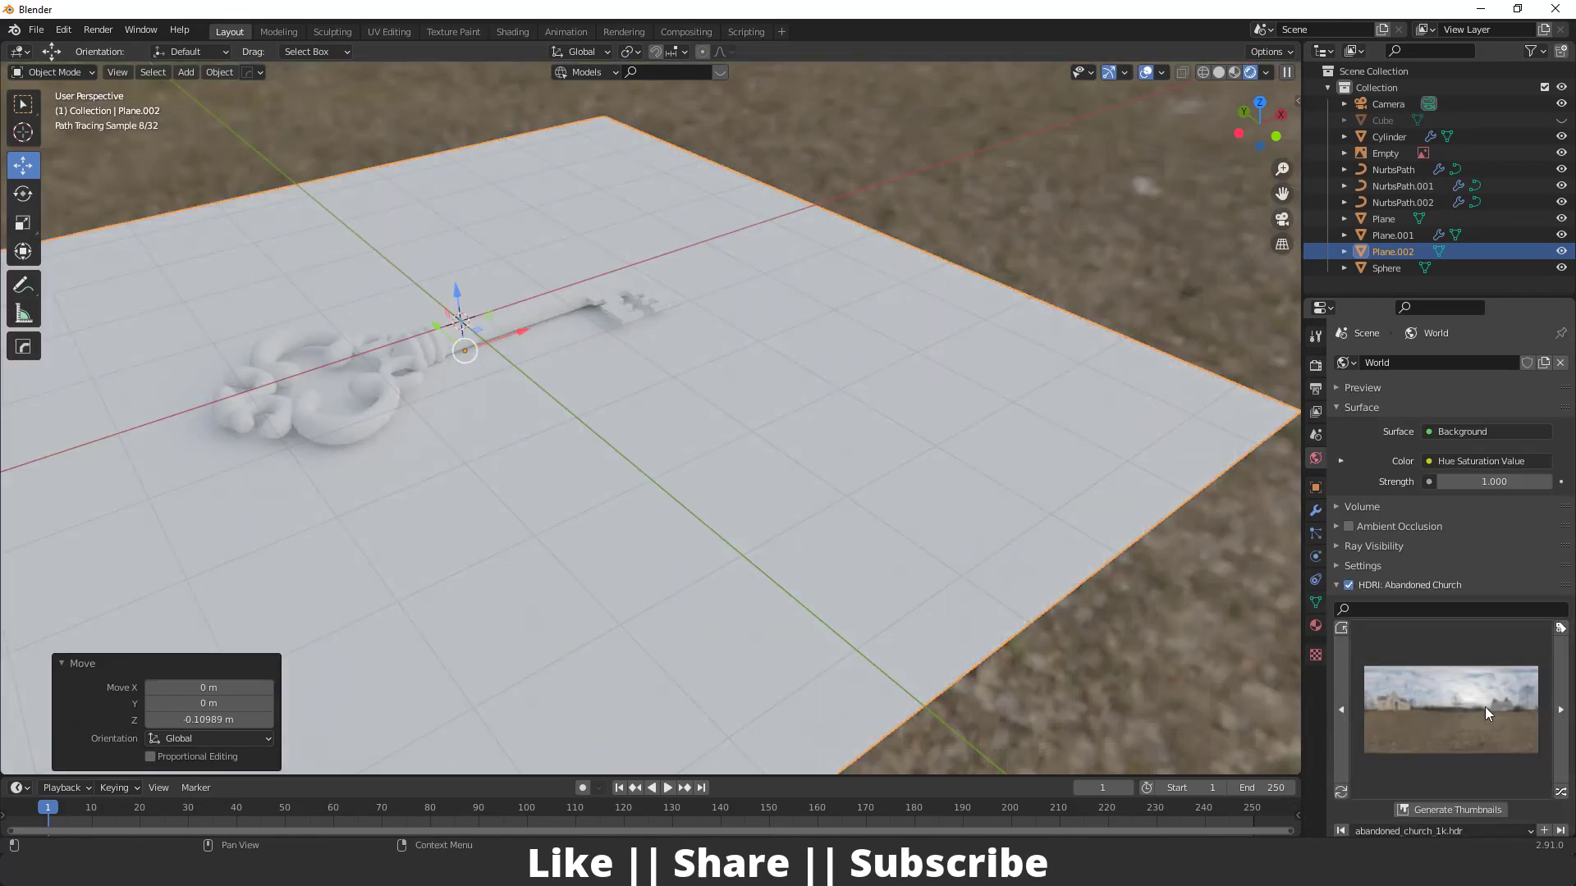
pyautogui.scroll(-3, 504, 412)
pyautogui.moveTo(504, 412); pyautogui.dragTo(559, 407, button='middle')
pyautogui.scroll(3, 436, 427)
pyautogui.scroll(3, 607, 439)
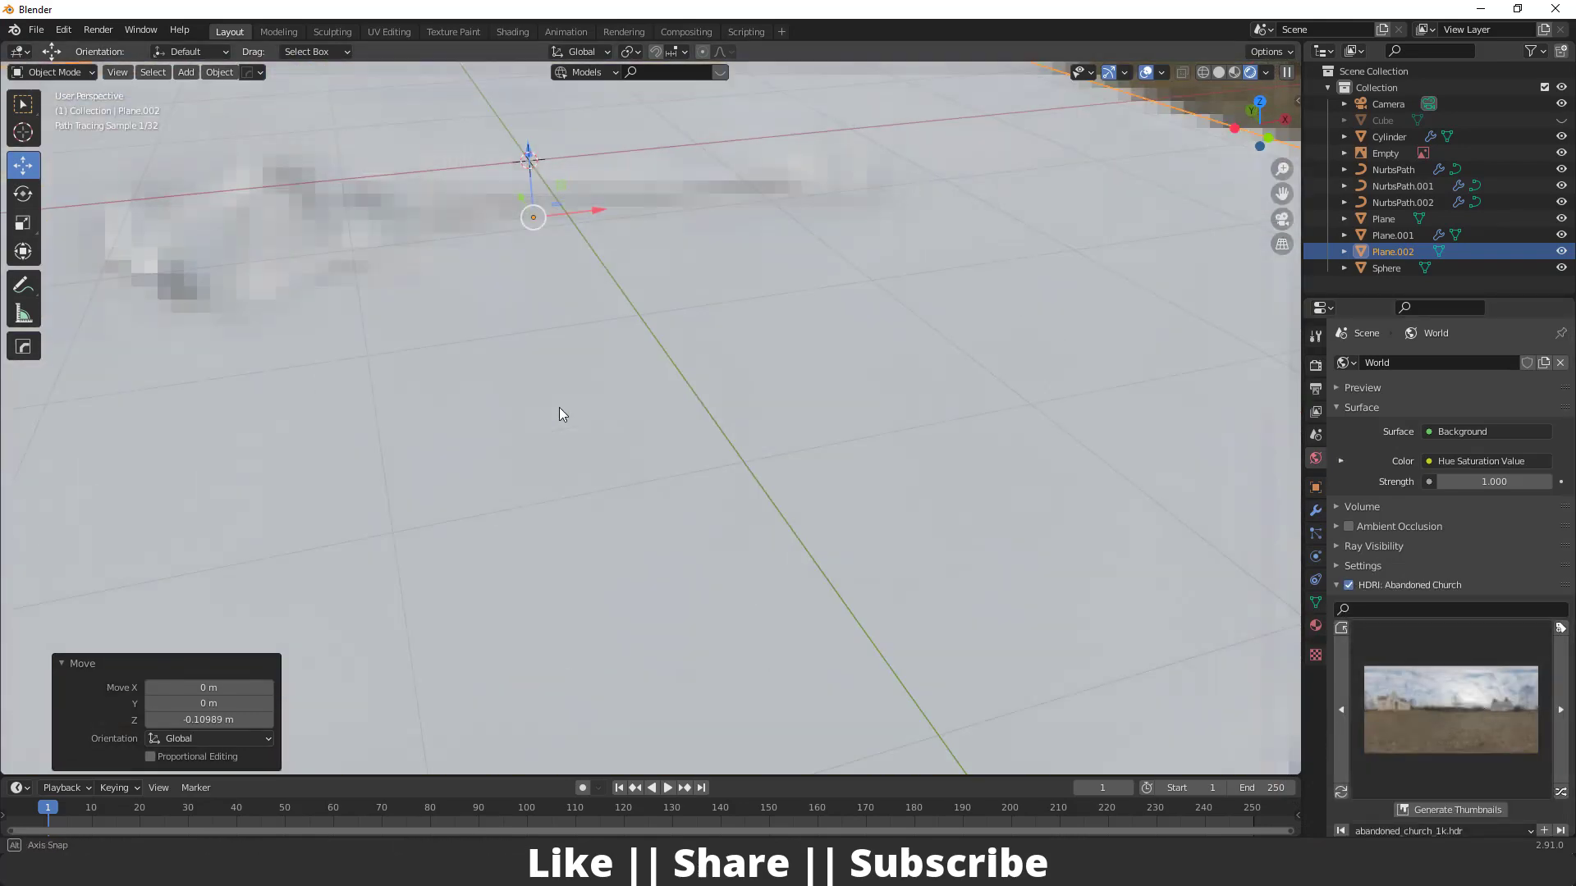
# Change the world's HDRI environment to bergen and check the lighting on the key
pyautogui.click(1440, 670)
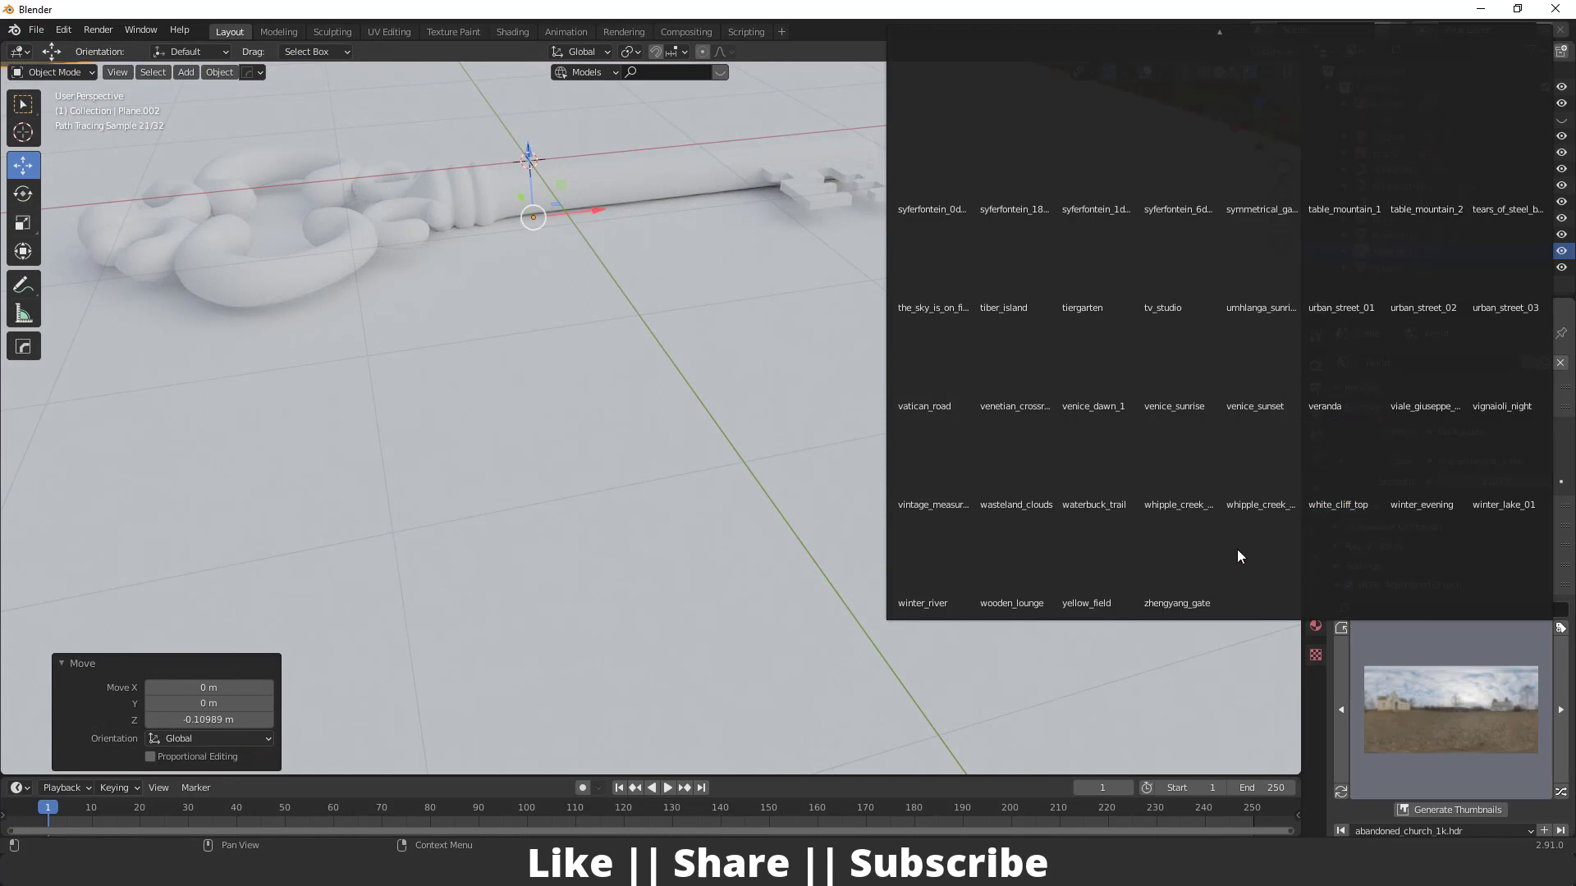
pyautogui.scroll(15, 1204, 559)
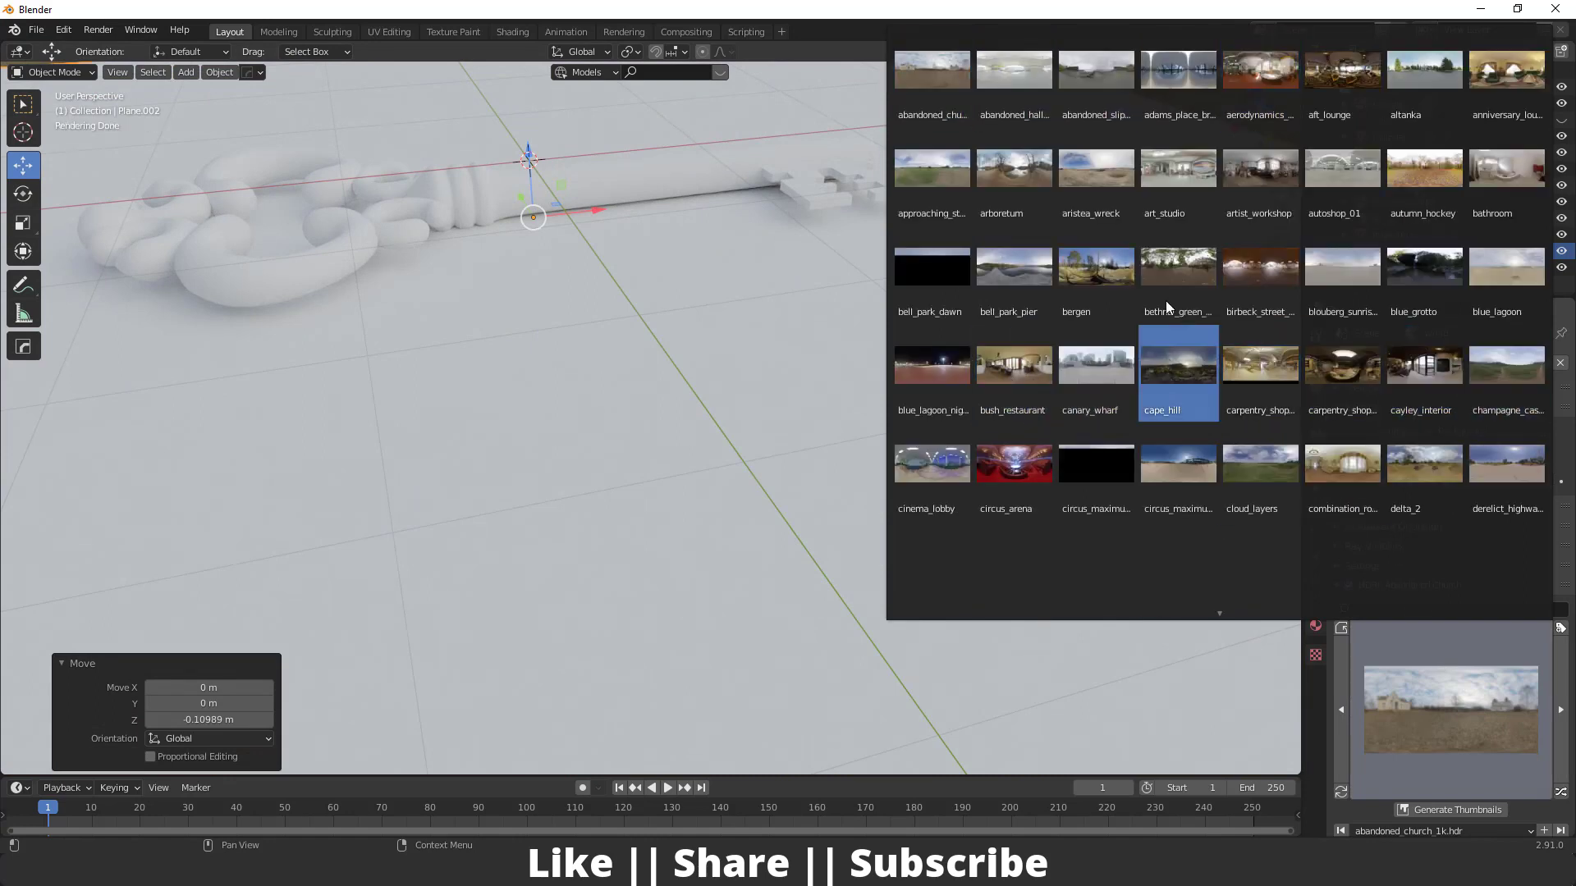
pyautogui.click(1115, 276)
pyautogui.scroll(-4, 688, 384)
pyautogui.moveTo(694, 397); pyautogui.dragTo(618, 392, button='middle')
pyautogui.scroll(2, 618, 393)
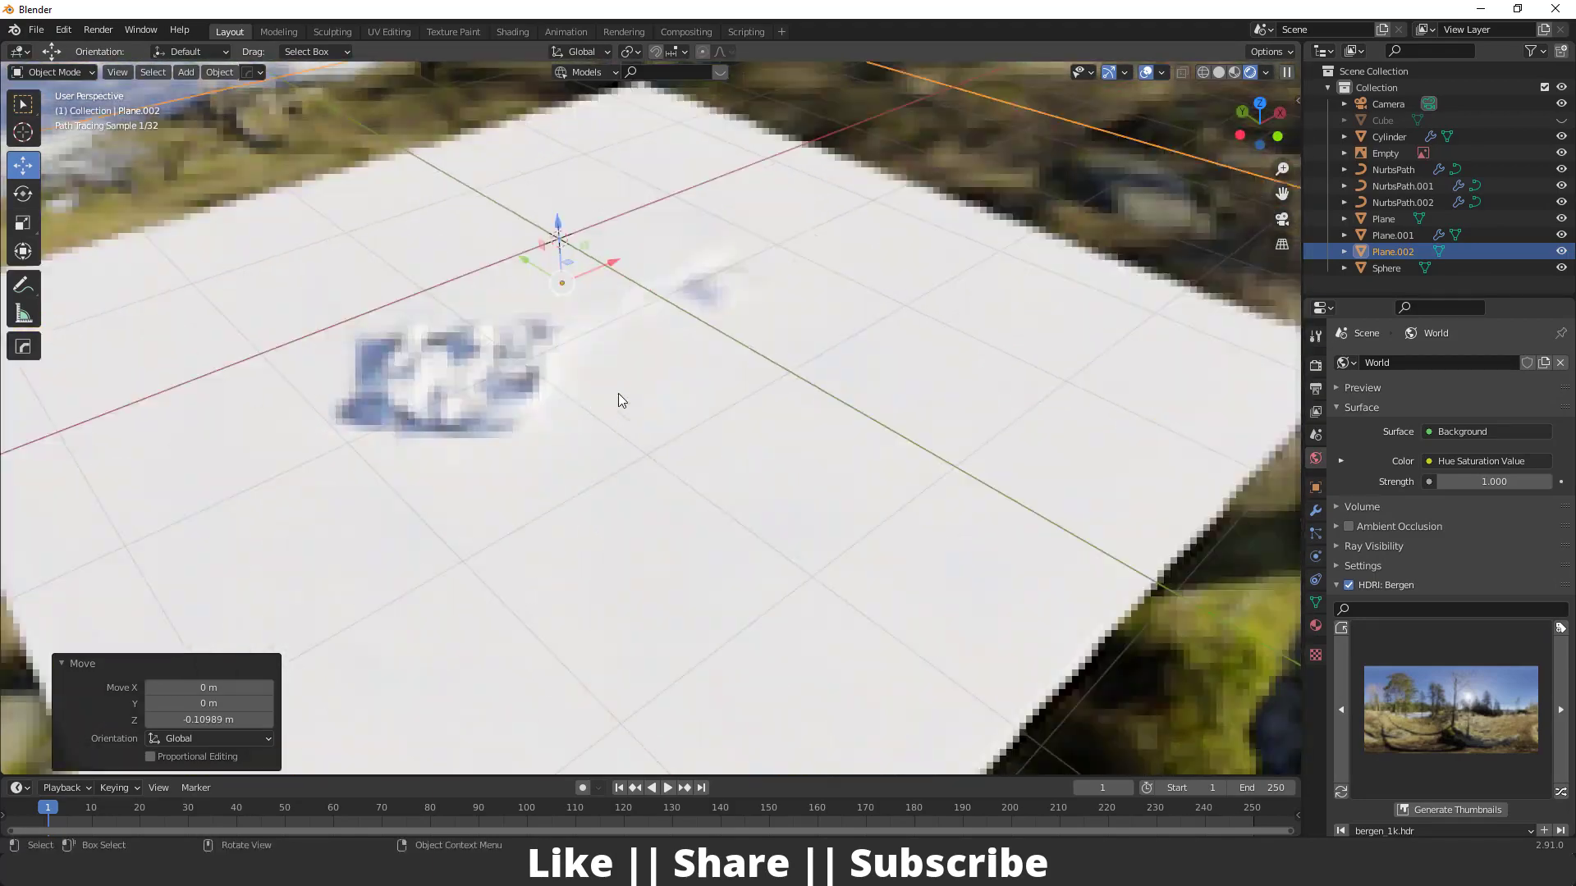
pyautogui.scroll(2, 618, 393)
pyautogui.scroll(-2, 770, 428)
pyautogui.keyDown('shift'); pyautogui.moveTo(770, 429); pyautogui.dragTo(677, 402, button='middle'); pyautogui.keyUp('shift')
# Unhide the Cube object that carries the gold material
pyautogui.scroll(-3, 755, 485)
pyautogui.scroll(-3, 755, 484)
pyautogui.scroll(-5, 745, 415)
pyautogui.scroll(1, 755, 412)
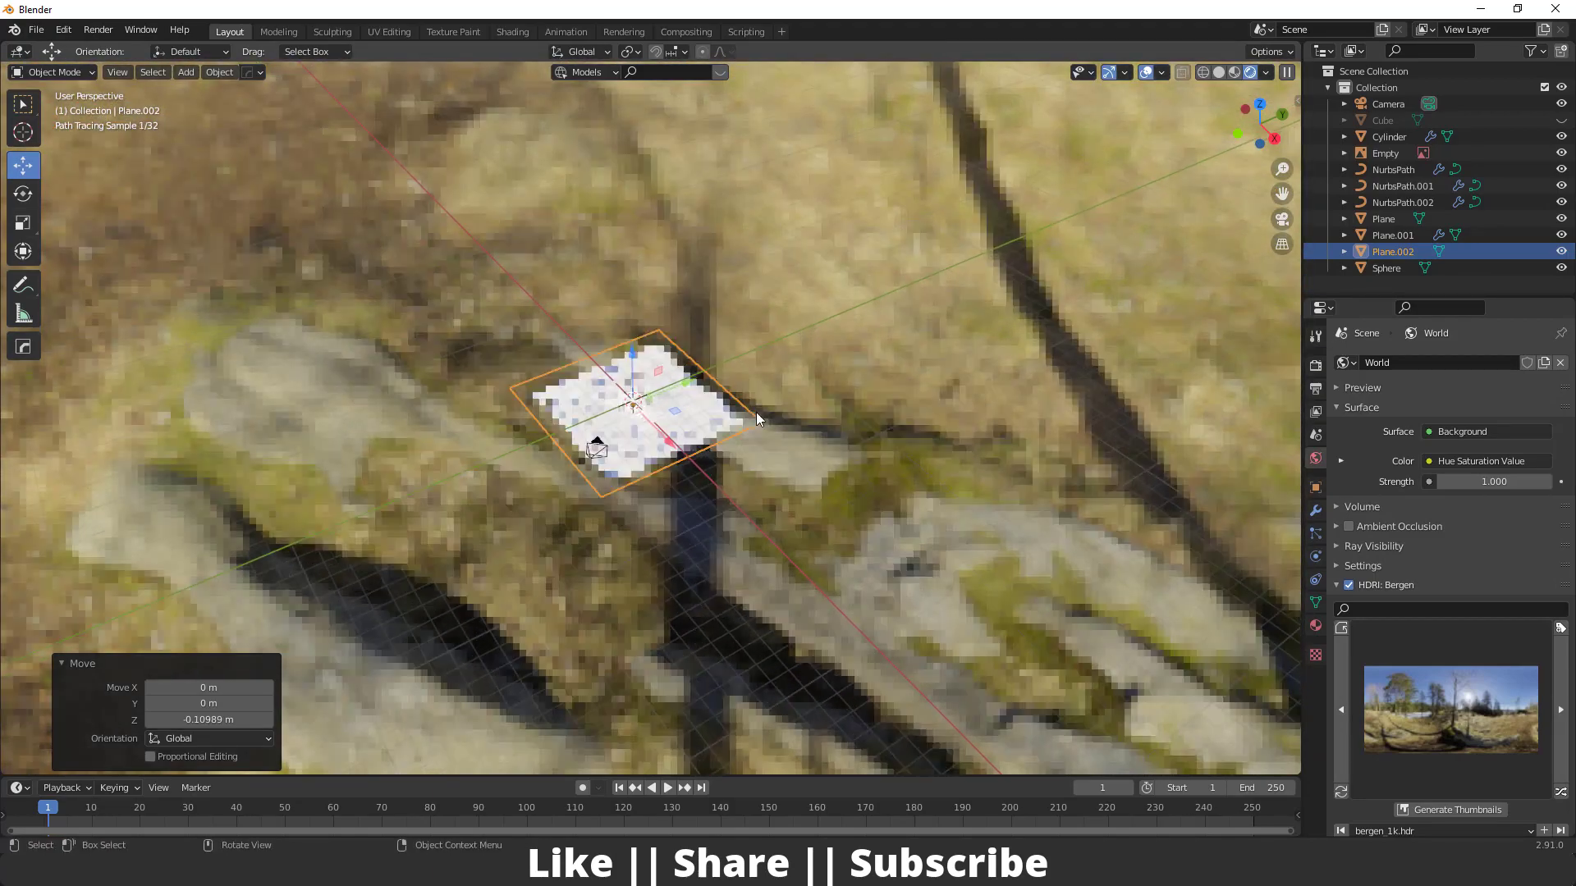
pyautogui.scroll(5, 756, 412)
pyautogui.click(1561, 120)
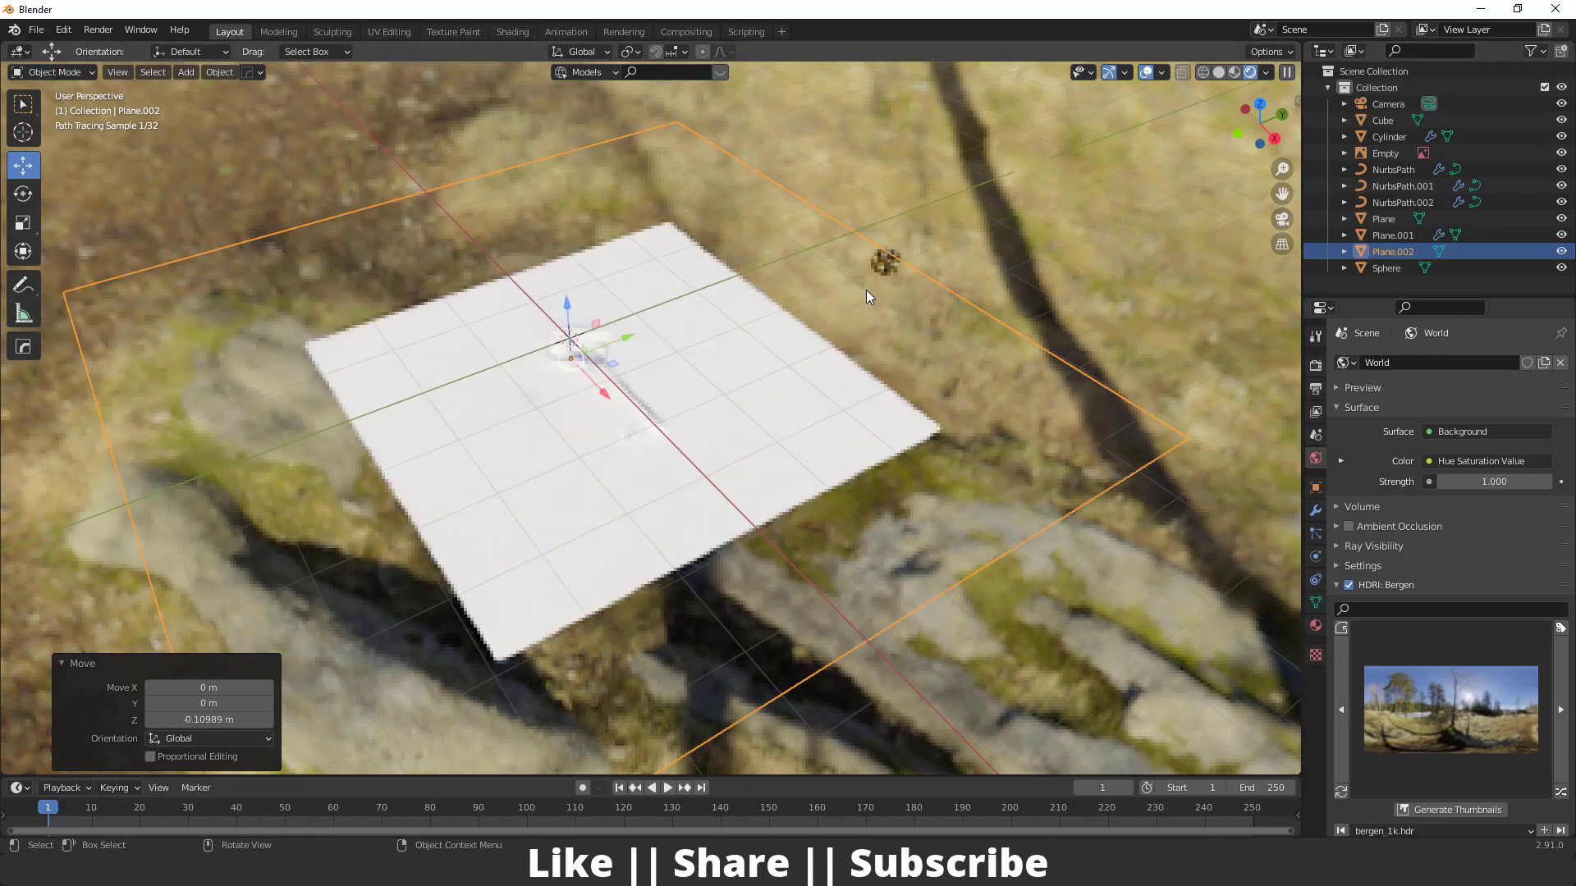
# Select the bow's three mirrored scroll curves with the Cube as active object and link the Cube's material to them
pyautogui.scroll(3, 865, 289)
pyautogui.moveTo(965, 226)
pyautogui.mouseDown(button='middle')
pyautogui.moveTo(615, 479)
pyautogui.moveTo(667, 446)
pyautogui.moveTo(659, 422)
pyautogui.mouseUp(button='middle')
pyautogui.scroll(4, 534, 461)
pyautogui.click(371, 519)
pyautogui.moveTo(371, 518)
pyautogui.mouseDown(button='middle')
pyautogui.moveTo(410, 560)
pyautogui.moveTo(486, 479)
pyautogui.mouseUp(button='middle')
pyautogui.scroll(2, 466, 490)
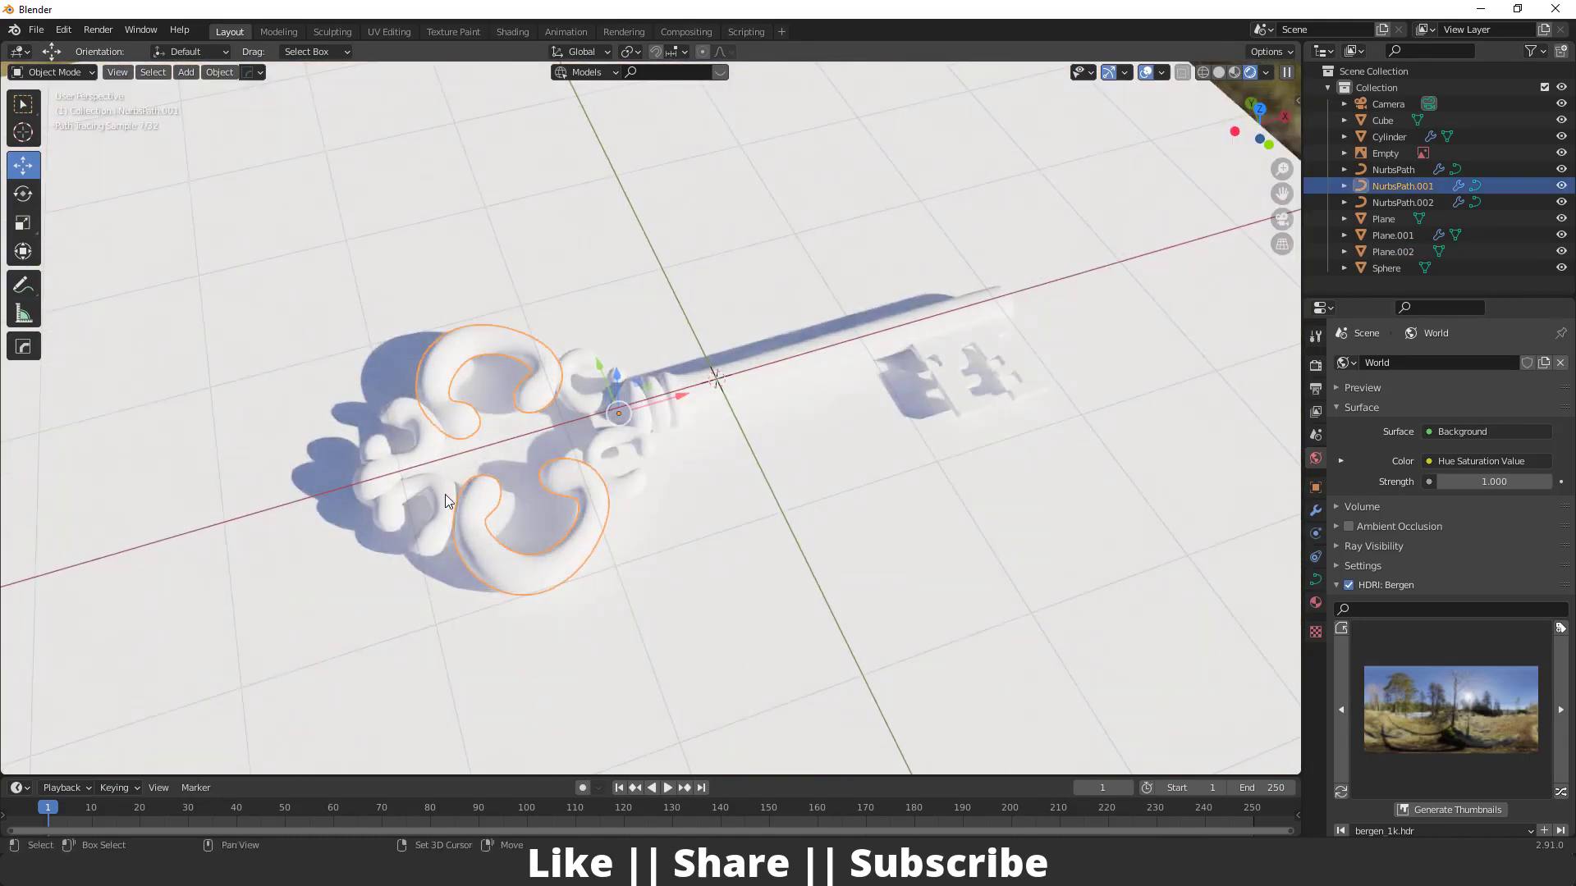
pyautogui.keyDown('shift'); pyautogui.click(421, 446); pyautogui.keyUp('shift')
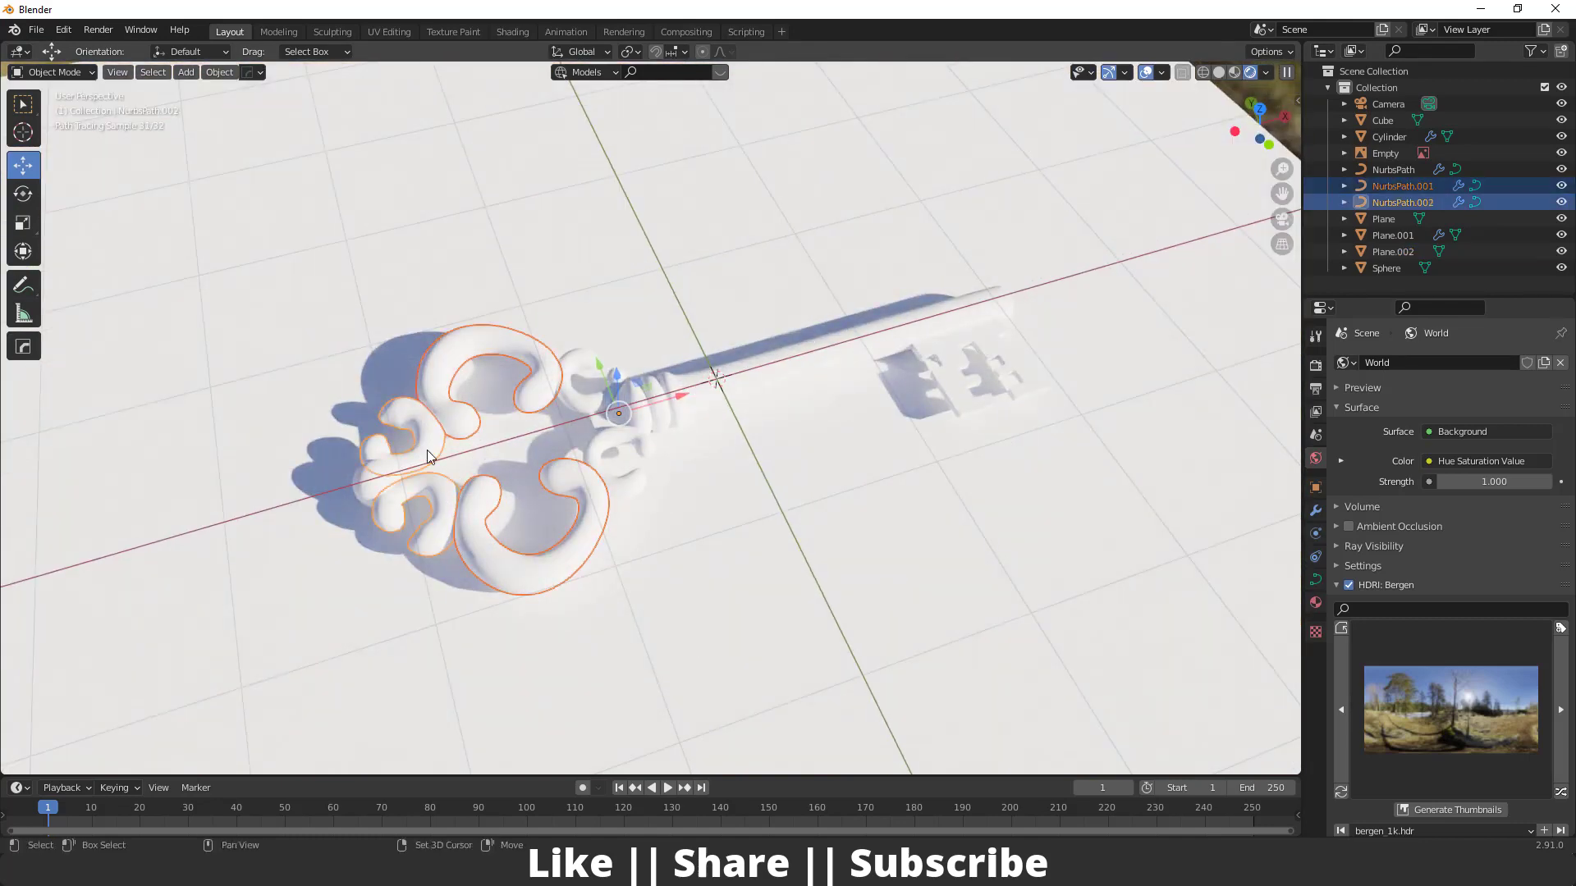
pyautogui.keyDown('shift'); pyautogui.click(587, 379); pyautogui.keyUp('shift')
pyautogui.keyDown('shift'); pyautogui.click(603, 445); pyautogui.keyUp('shift')
pyautogui.keyDown('shift'); pyautogui.click(864, 632); pyautogui.keyUp('shift')
pyautogui.scroll(-3, 810, 581)
pyautogui.scroll(2, 499, 191)
pyautogui.moveTo(499, 199)
pyautogui.mouseDown(button='middle')
pyautogui.moveTo(545, 315)
pyautogui.moveTo(537, 247)
pyautogui.mouseUp(button='middle')
pyautogui.keyDown('shift'); pyautogui.click(527, 182); pyautogui.keyUp('shift')
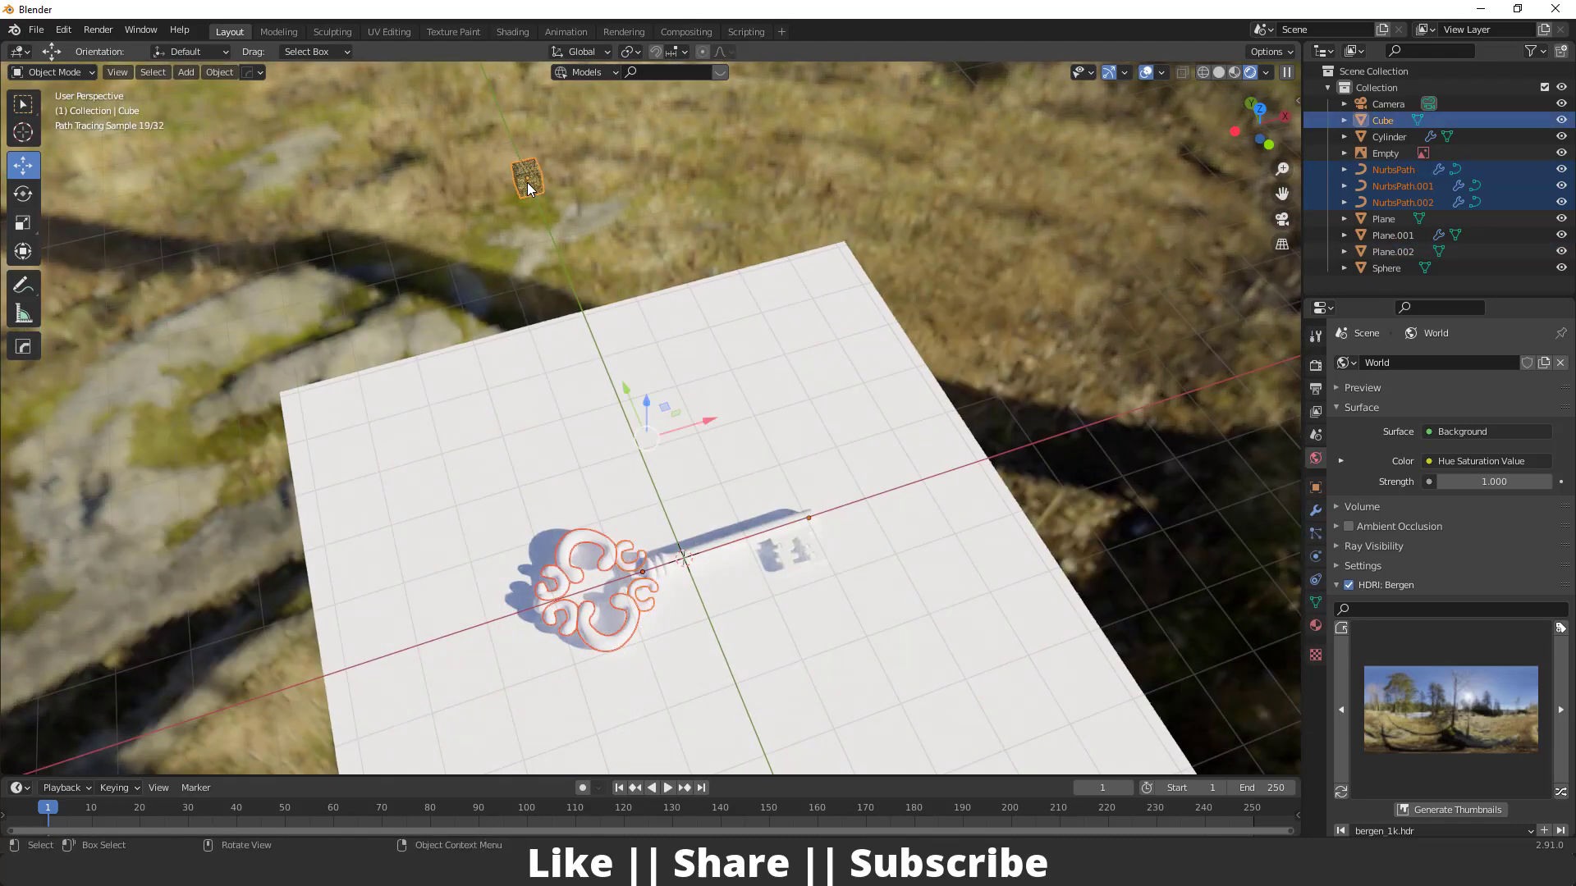
pyautogui.hotkey('ctrl', 'l')
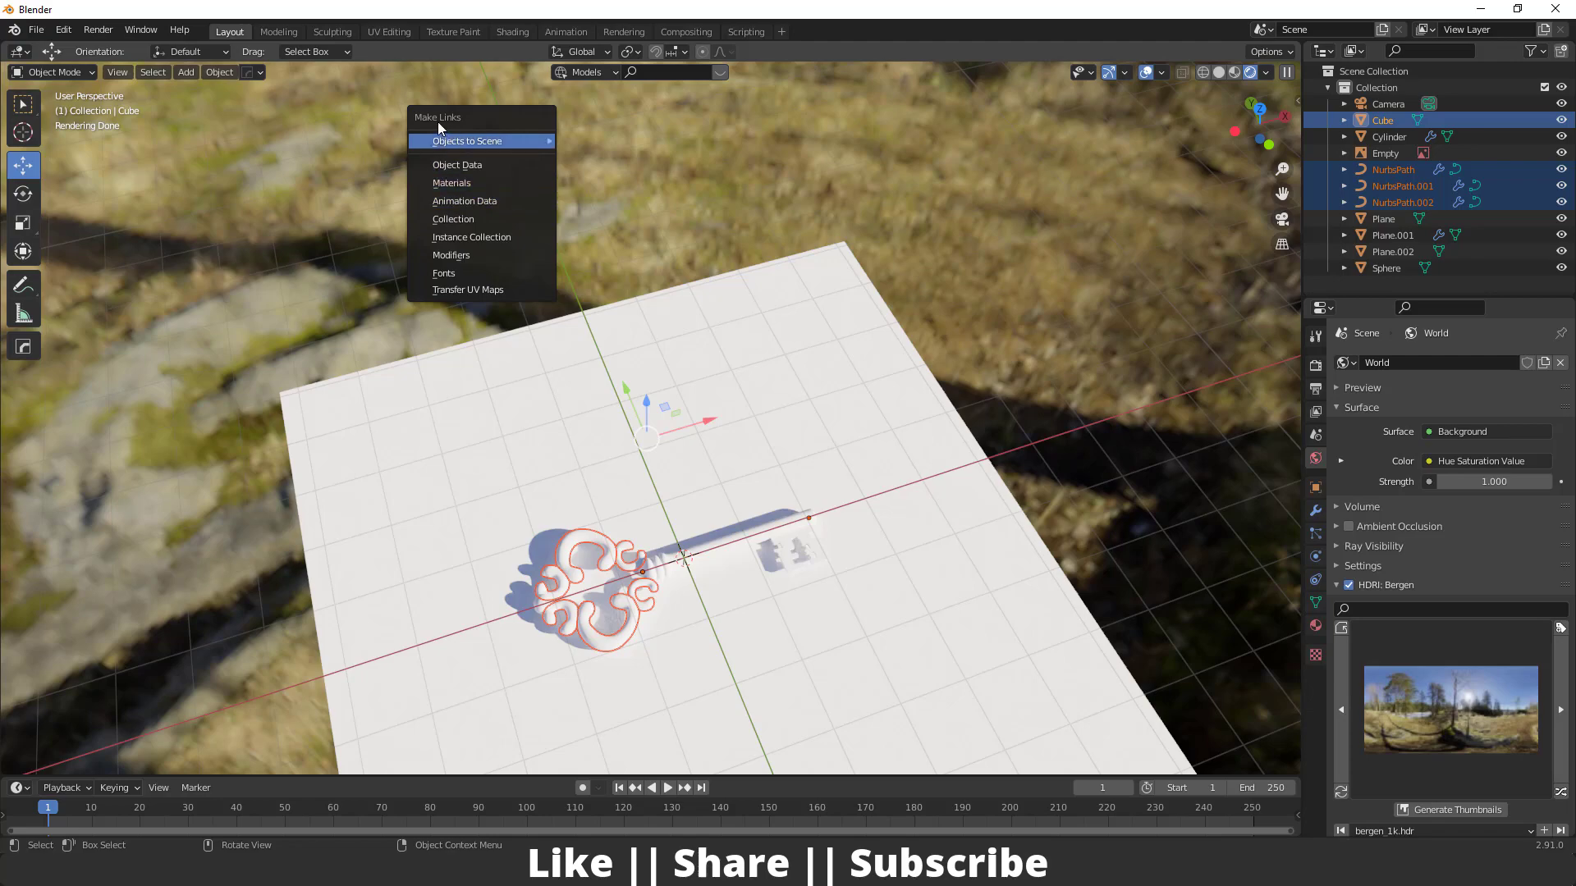
pyautogui.click(460, 183)
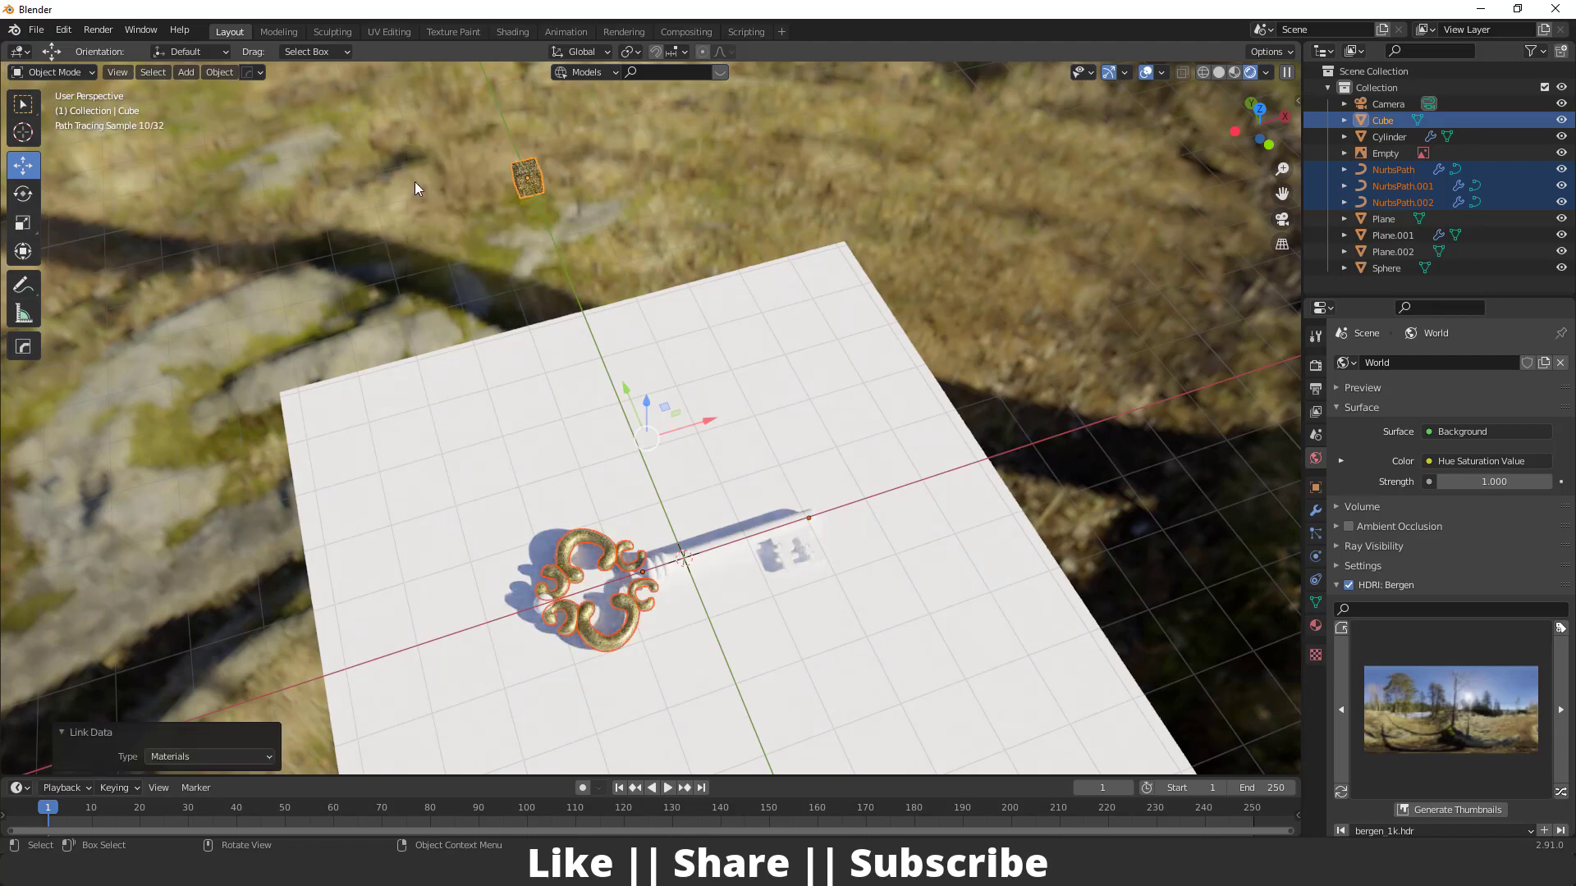
# Select the end ball with the adjacent small scroll as active object and link the scroll's material to the ball
pyautogui.scroll(6, 573, 601)
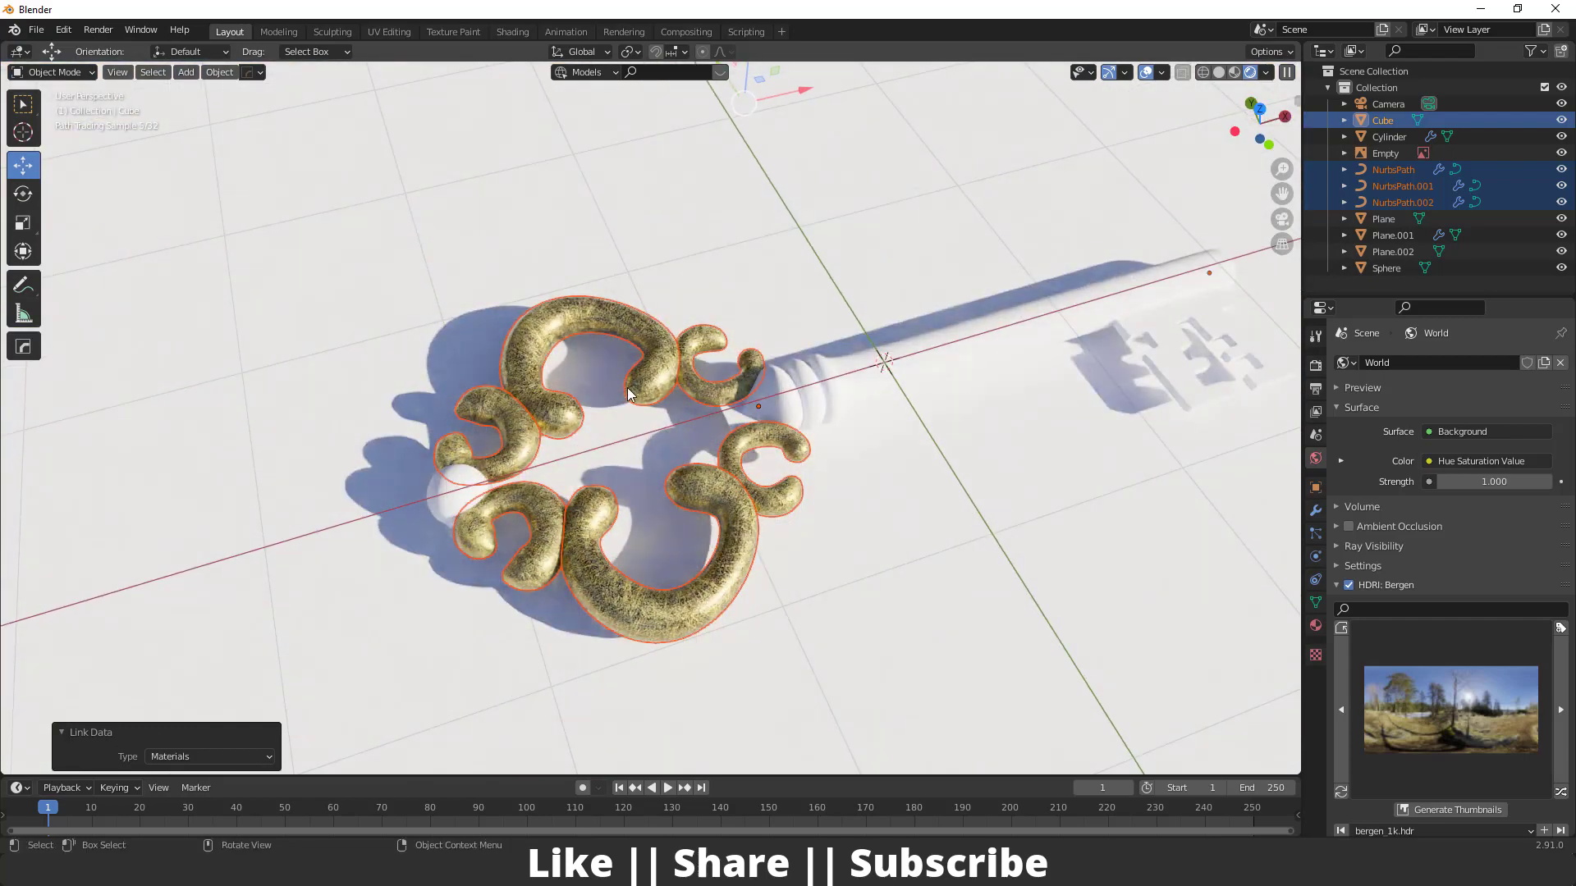
pyautogui.scroll(4, 635, 464)
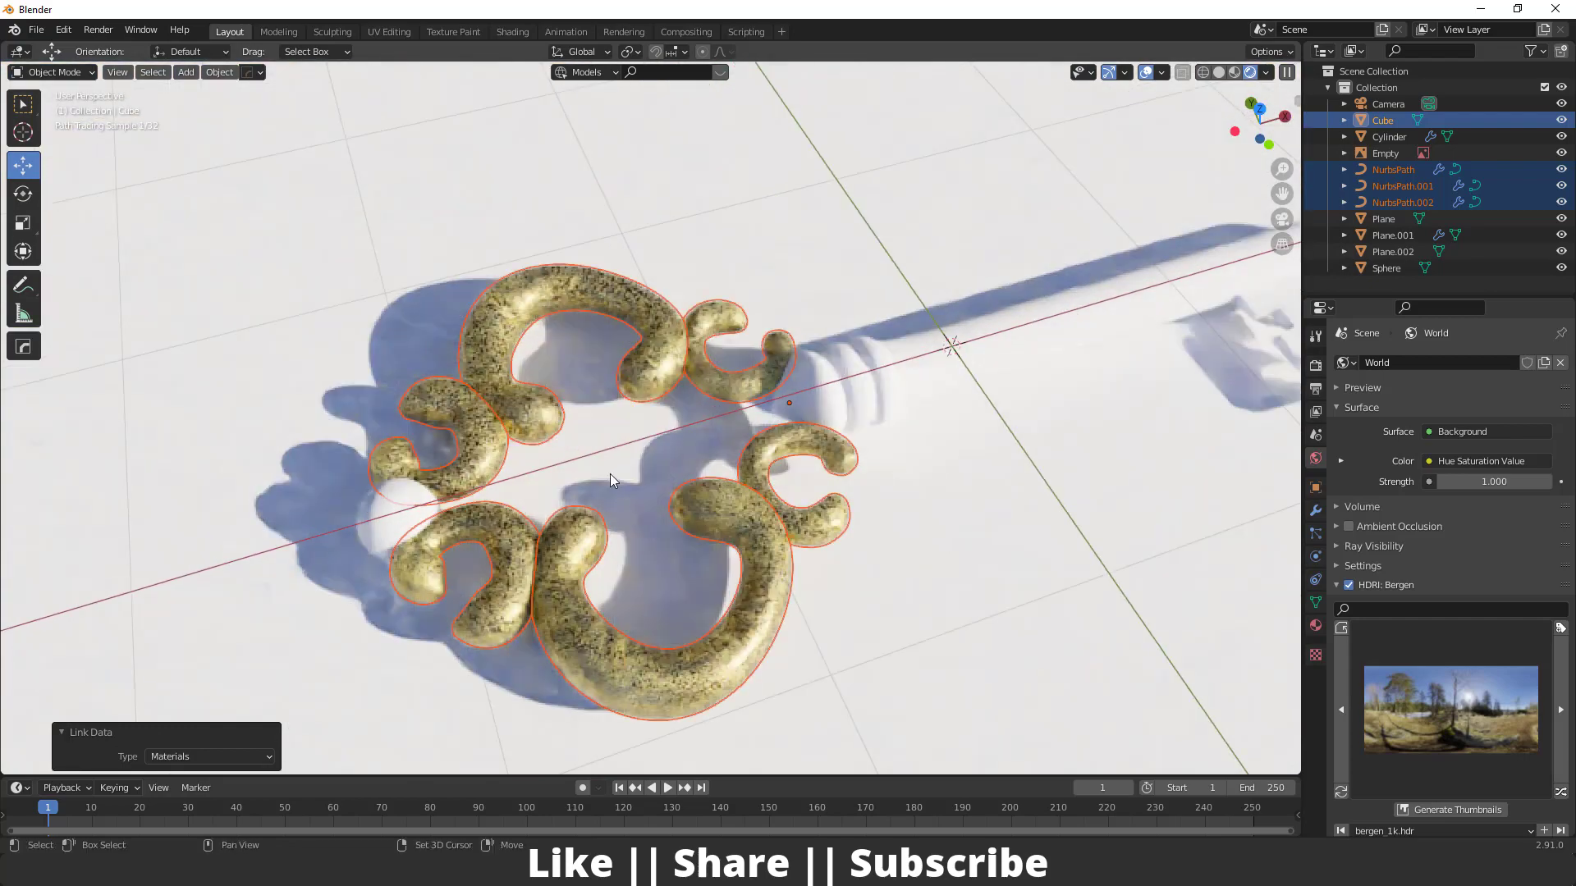
pyautogui.click(541, 472)
pyautogui.keyDown('shift'); pyautogui.click(597, 471); pyautogui.keyUp('shift')
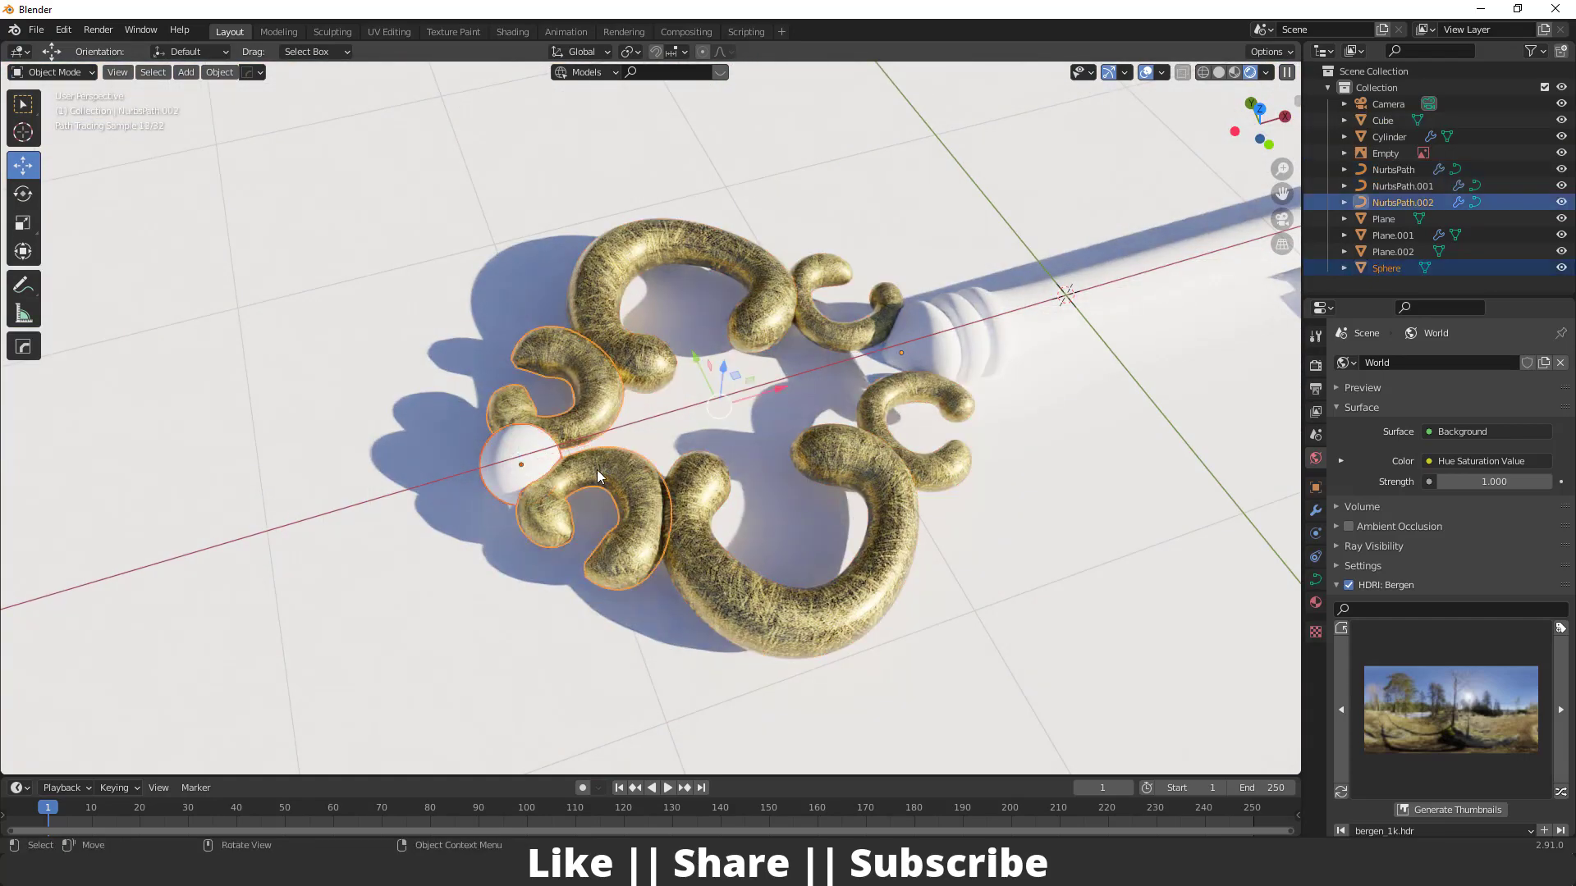
pyautogui.hotkey('ctrl', 'l')
pyautogui.click(597, 469)
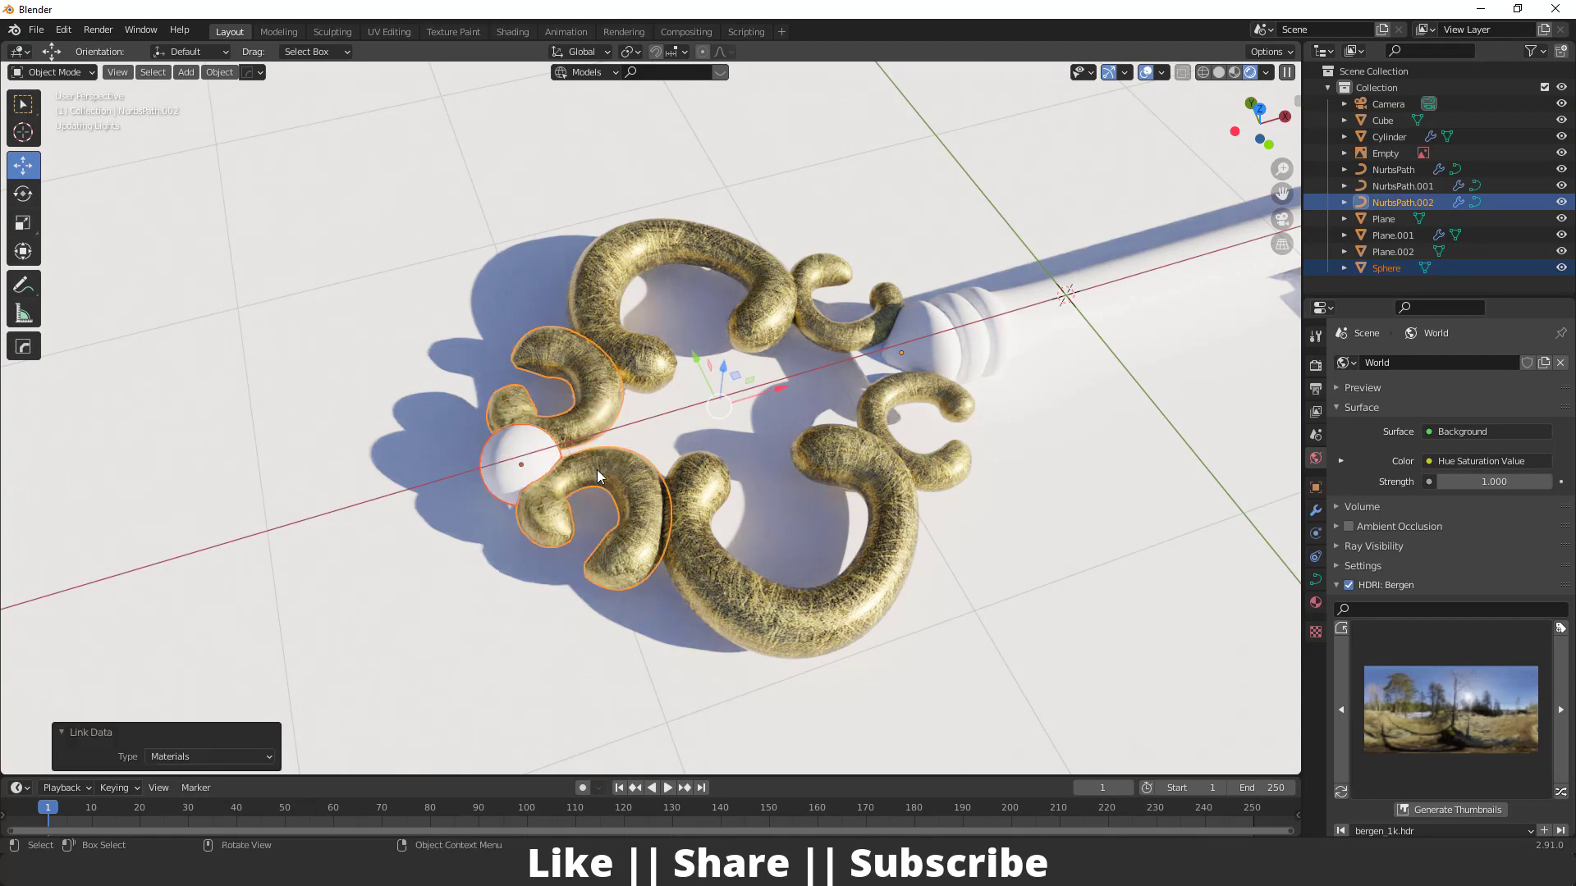
# Select the key's shaft with the adjoining small scroll as active object and link the scroll's gold material to the shaft
pyautogui.moveTo(470, 432); pyautogui.dragTo(673, 474, button='middle')
pyautogui.scroll(2, 827, 463)
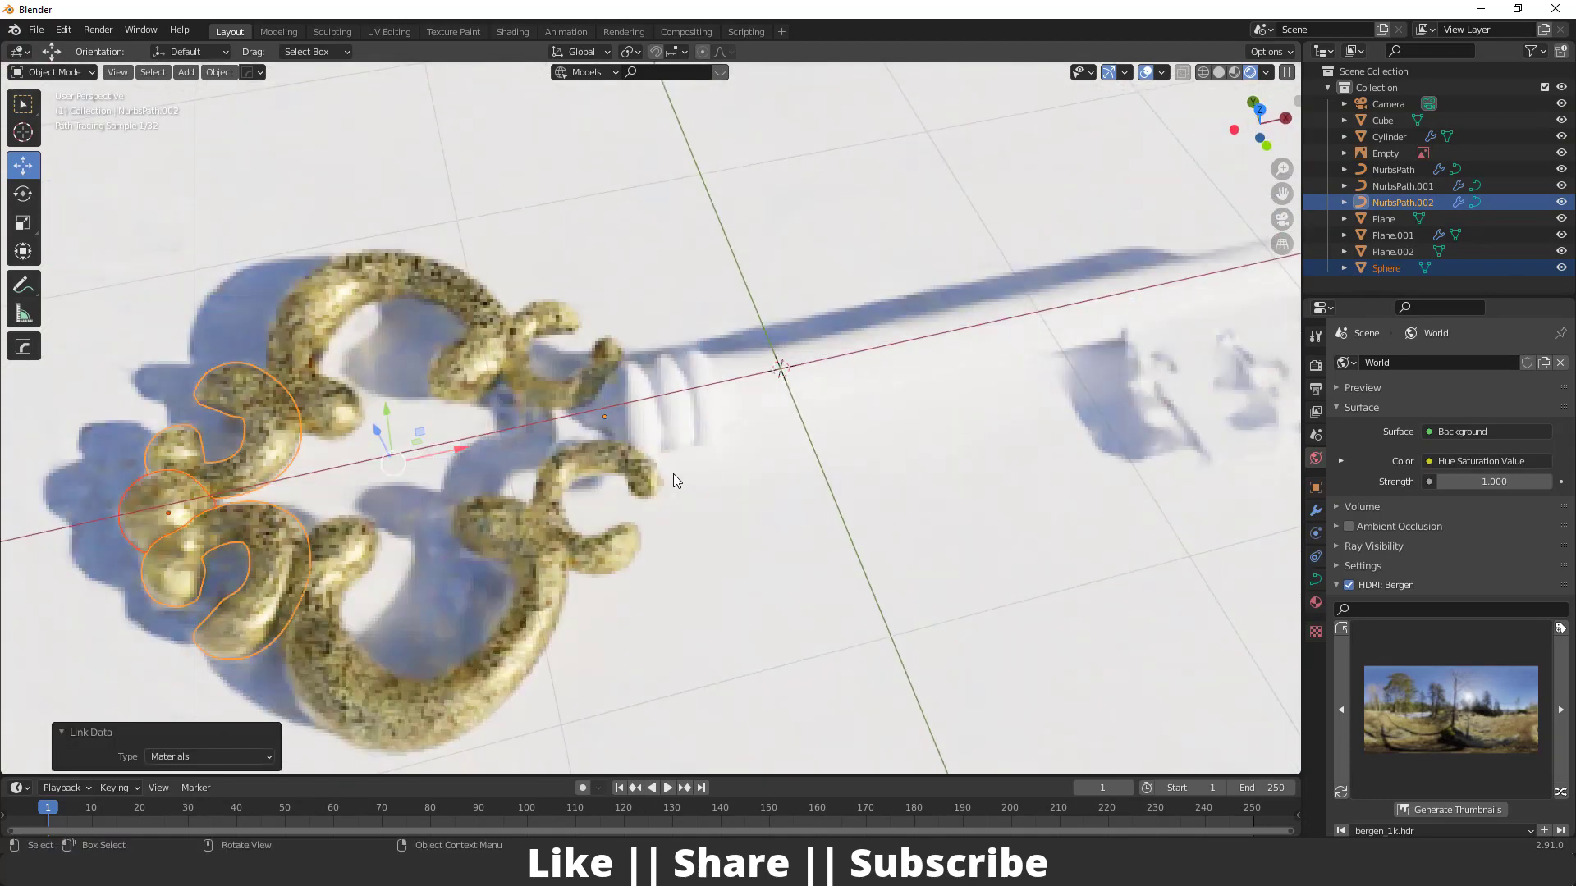
pyautogui.click(681, 392)
pyautogui.click(568, 469)
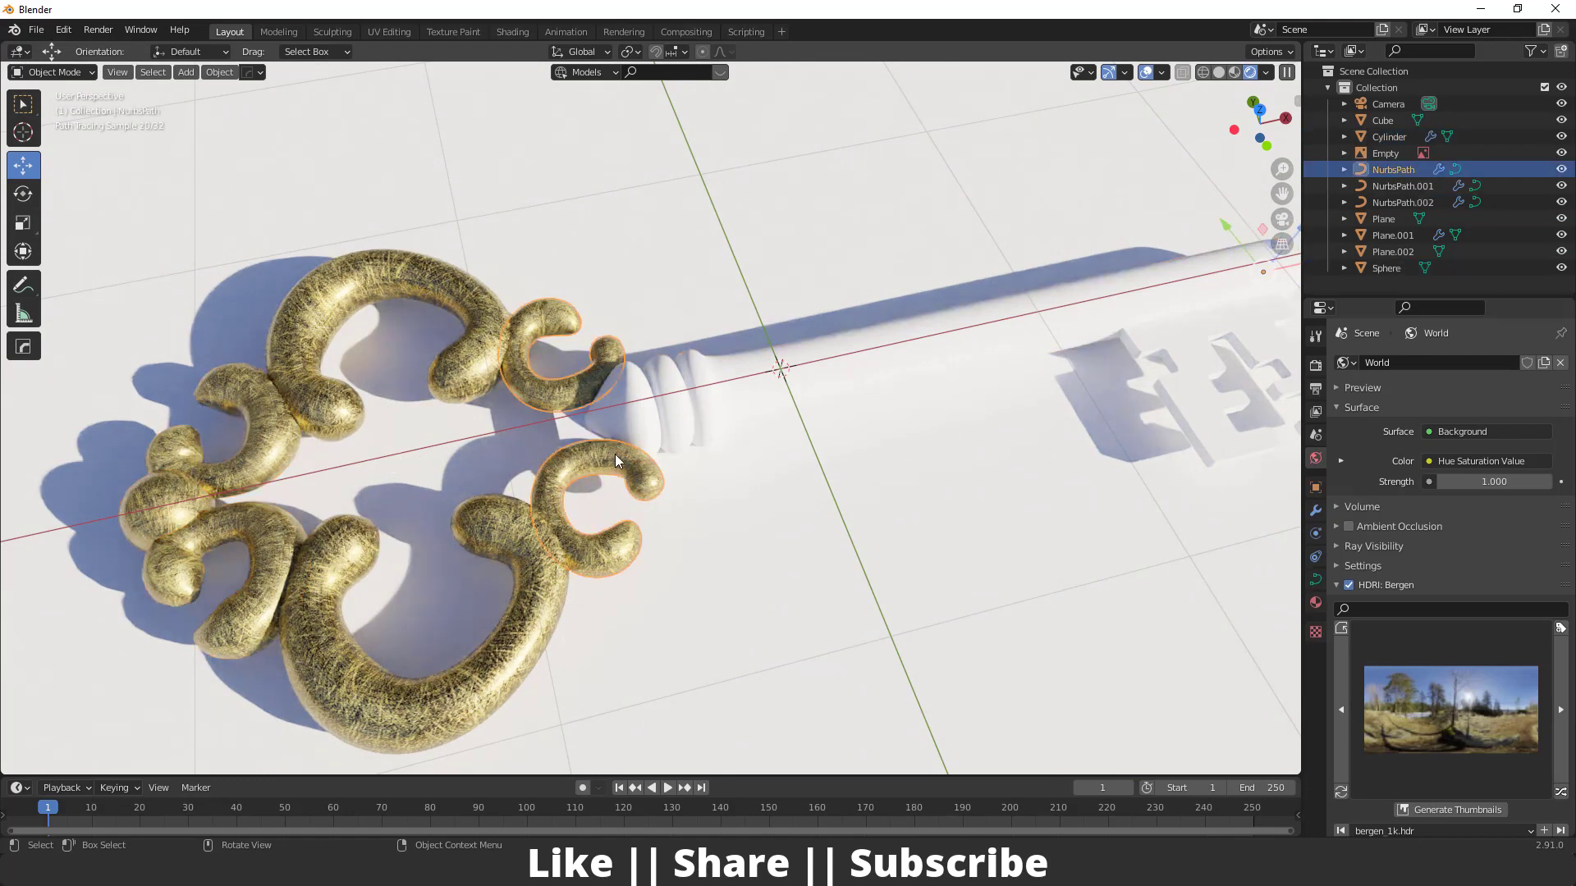
pyautogui.keyDown('shift'); pyautogui.click(696, 407); pyautogui.keyUp('shift')
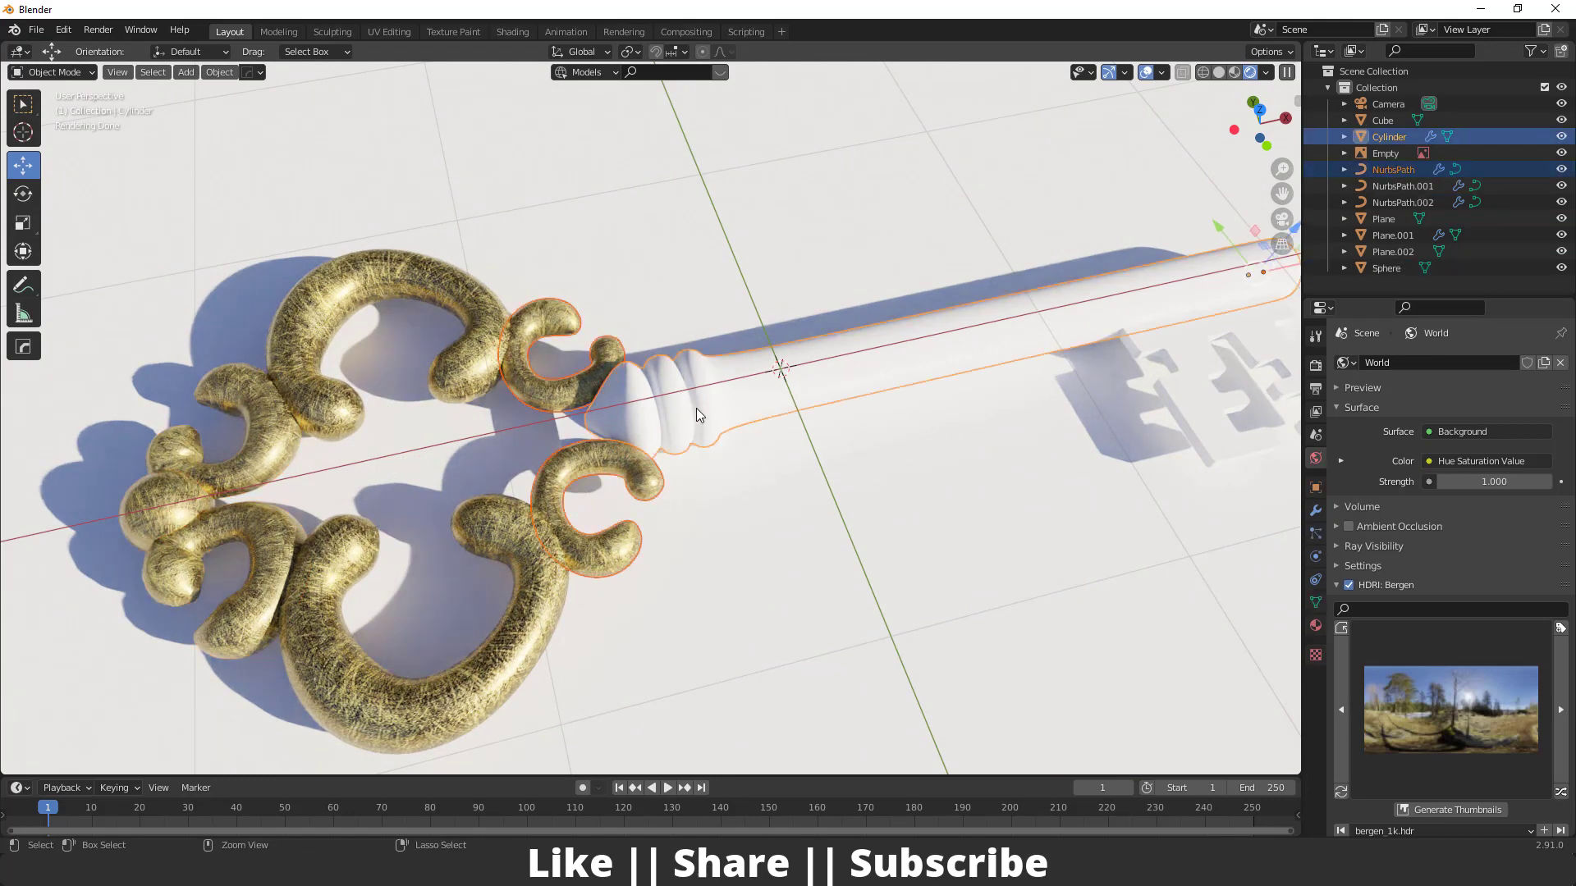
pyautogui.hotkey('ctrl', 'l')
pyautogui.click(696, 408)
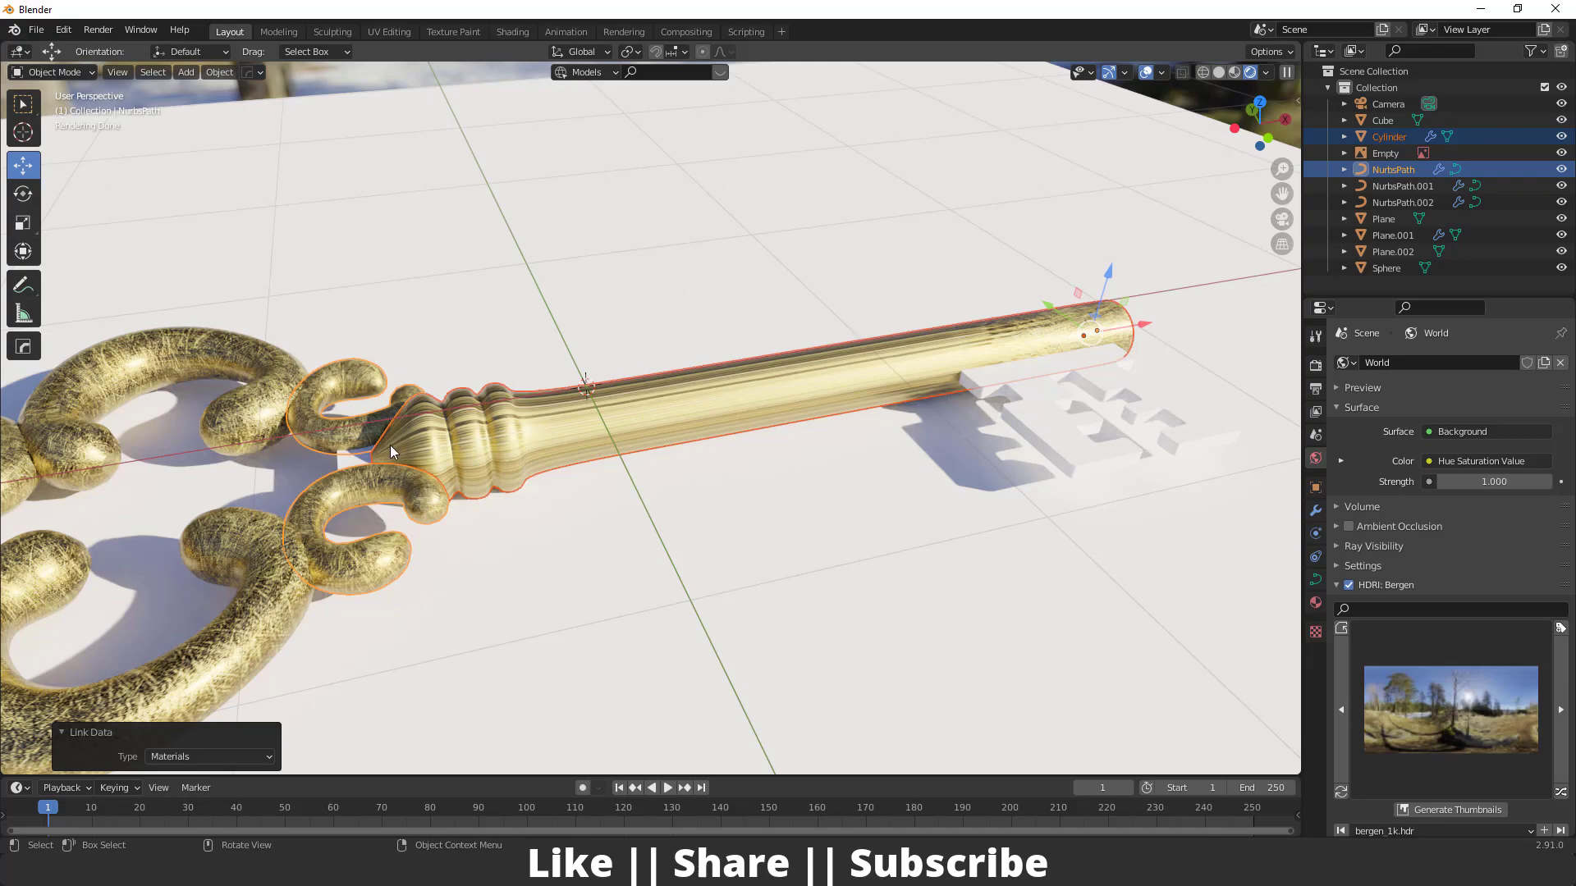
# Select the toothed key bit with the small scroll as active object and link the scroll's gold material to the bit
pyautogui.scroll(-3, 567, 459)
pyautogui.moveTo(583, 478); pyautogui.dragTo(607, 492, button='middle')
pyautogui.scroll(4, 591, 497)
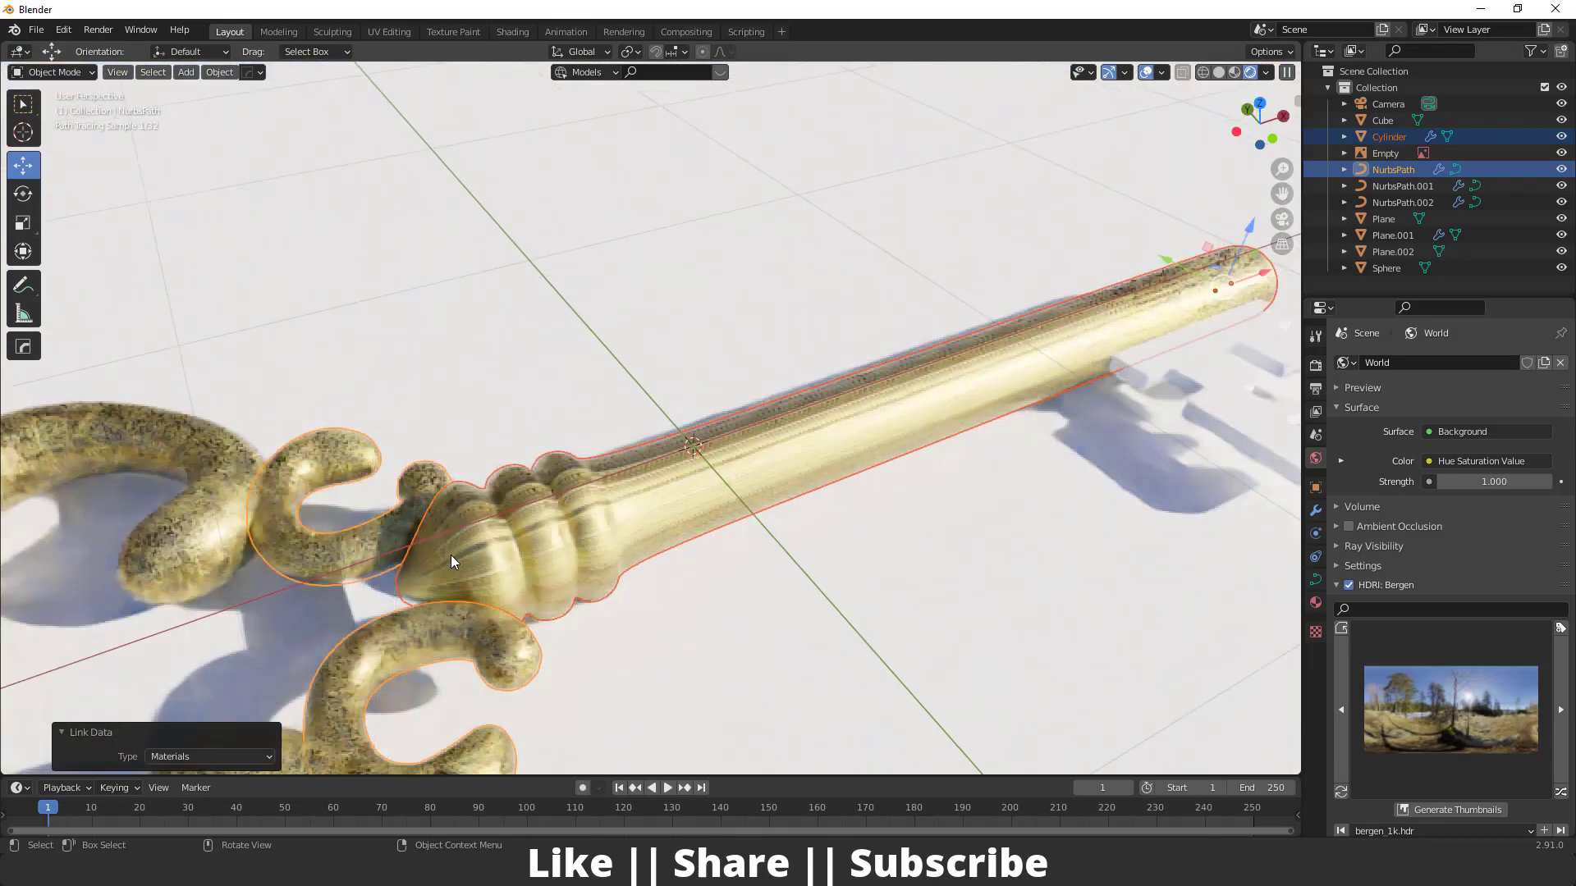
pyautogui.click(388, 599)
pyautogui.keyDown('shift'); pyautogui.click(317, 550); pyautogui.keyUp('shift')
pyautogui.hotkey('ctrl', 'l')
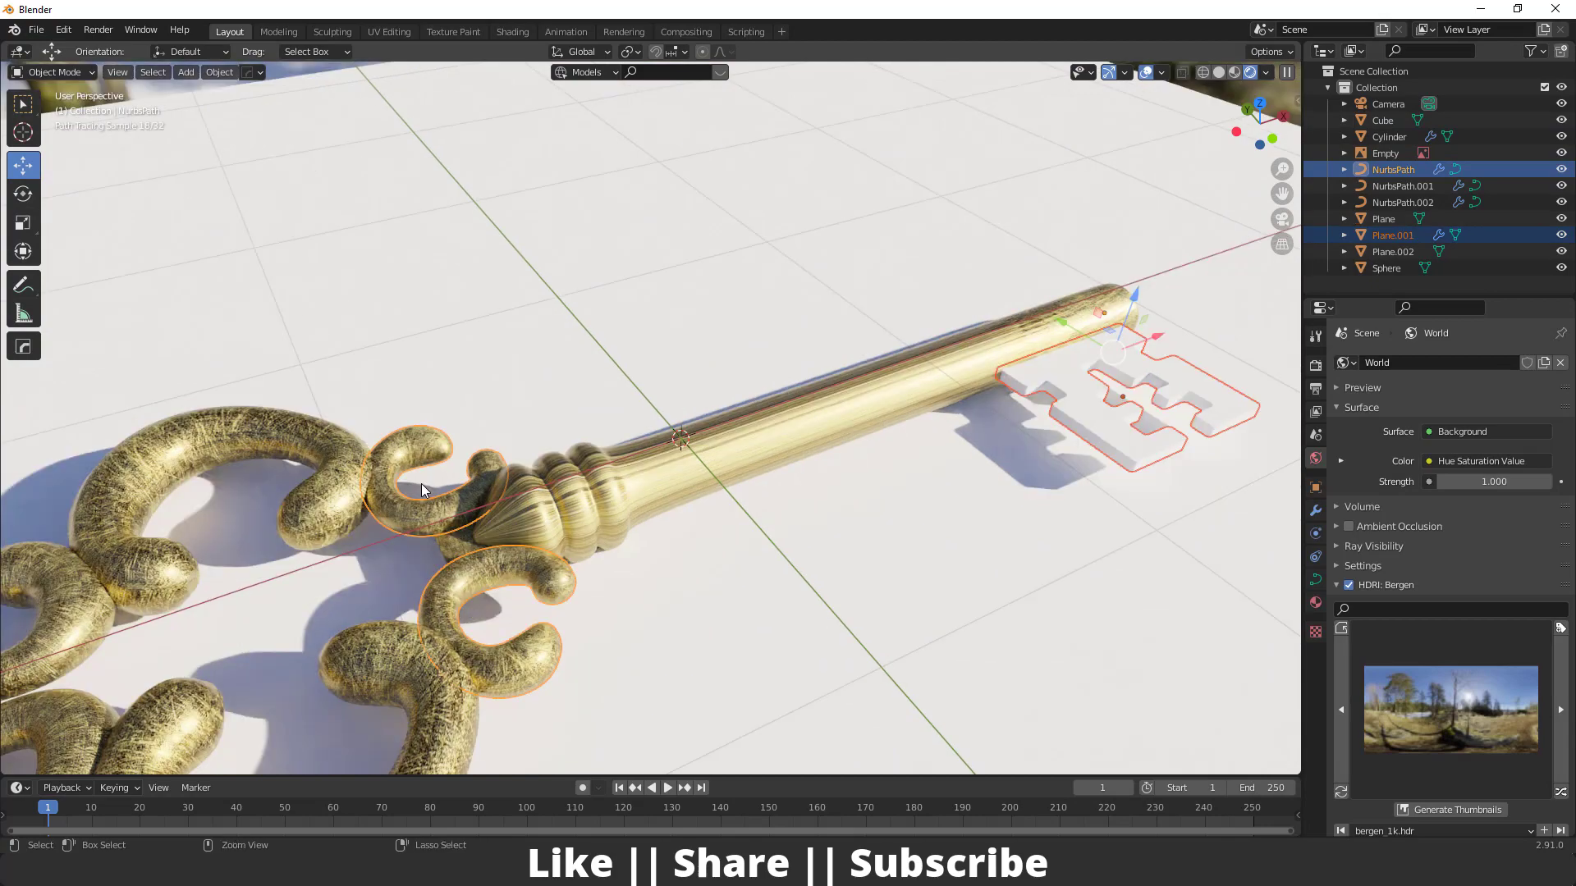
pyautogui.hotkey('ctrl', 'l')
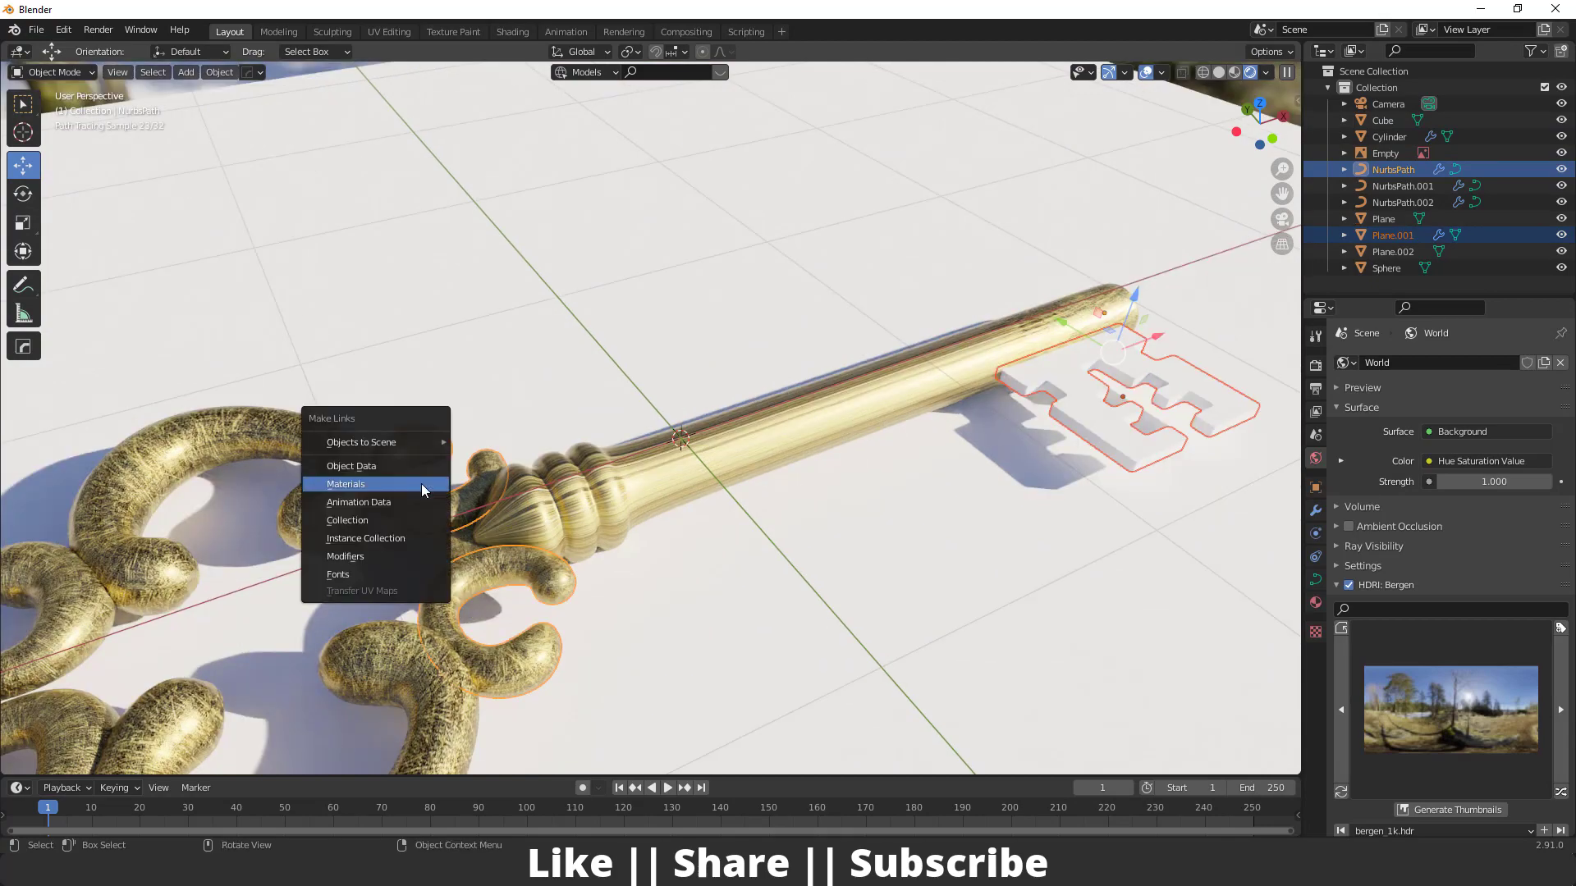
pyautogui.click(421, 485)
pyautogui.scroll(-5, 555, 485)
pyautogui.moveTo(836, 500); pyautogui.dragTo(821, 499, button='middle')
pyautogui.scroll(5, 817, 499)
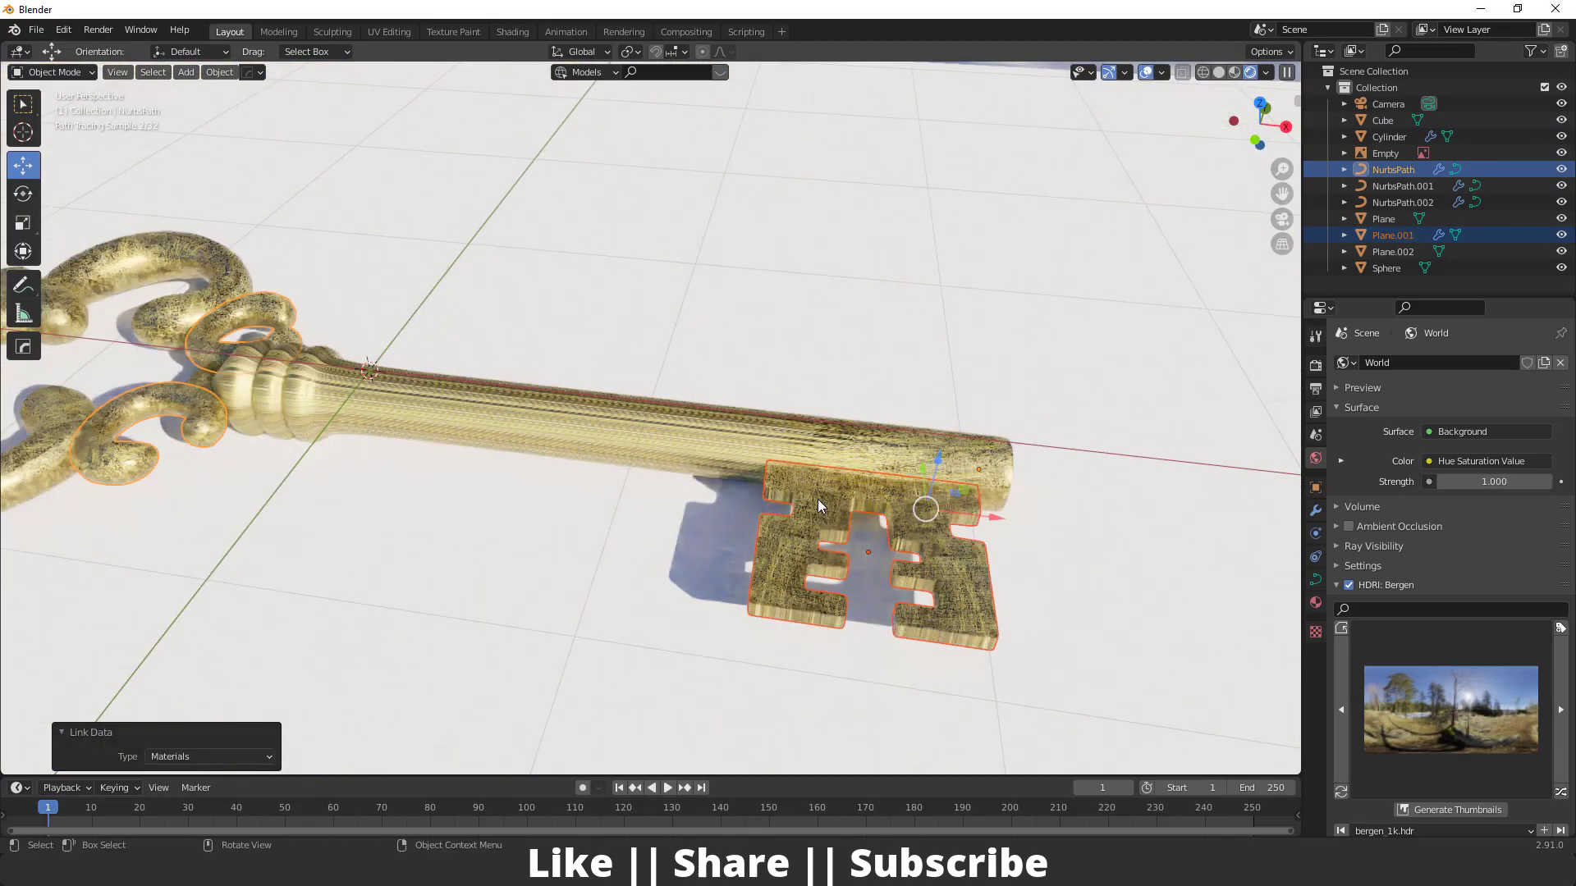
# Switch the viewport to Material Preview shading and check the gold texture on the key
pyautogui.scroll(-3, 653, 534)
pyautogui.press('z')
pyautogui.click(712, 515)
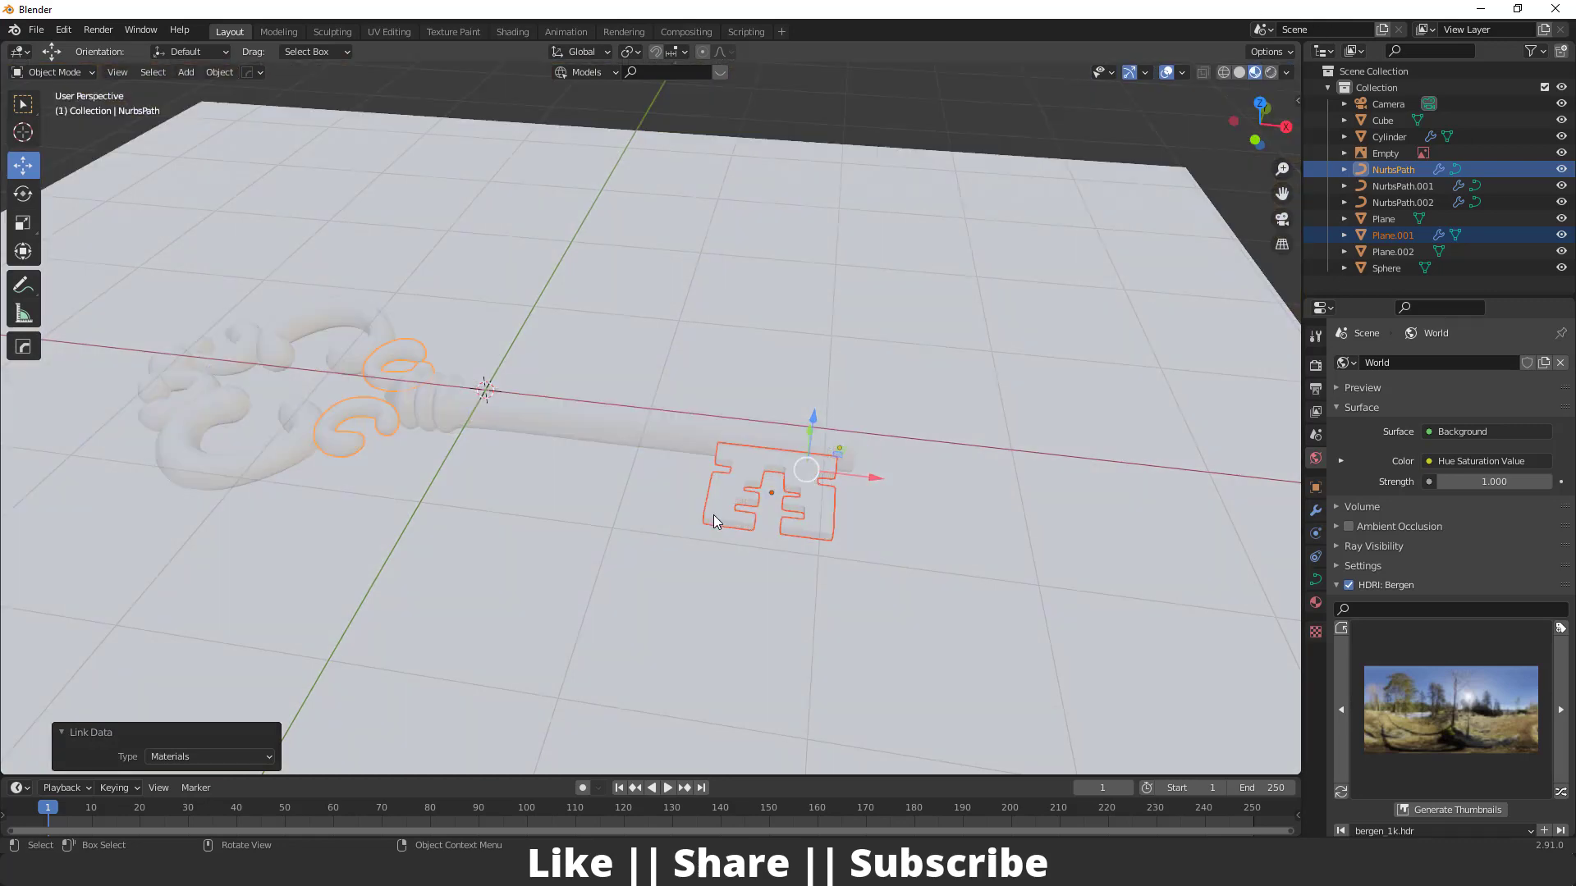
pyautogui.scroll(5, 722, 499)
pyautogui.scroll(-5, 693, 511)
# Select the shaft cylinder, isolate it from the other objects and enter Edit Mode on its mesh
pyautogui.click(553, 414)
pyautogui.scroll(5, 553, 415)
pyautogui.scroll(-5, 474, 336)
pyautogui.moveTo(485, 363); pyautogui.dragTo(580, 348, button='middle')
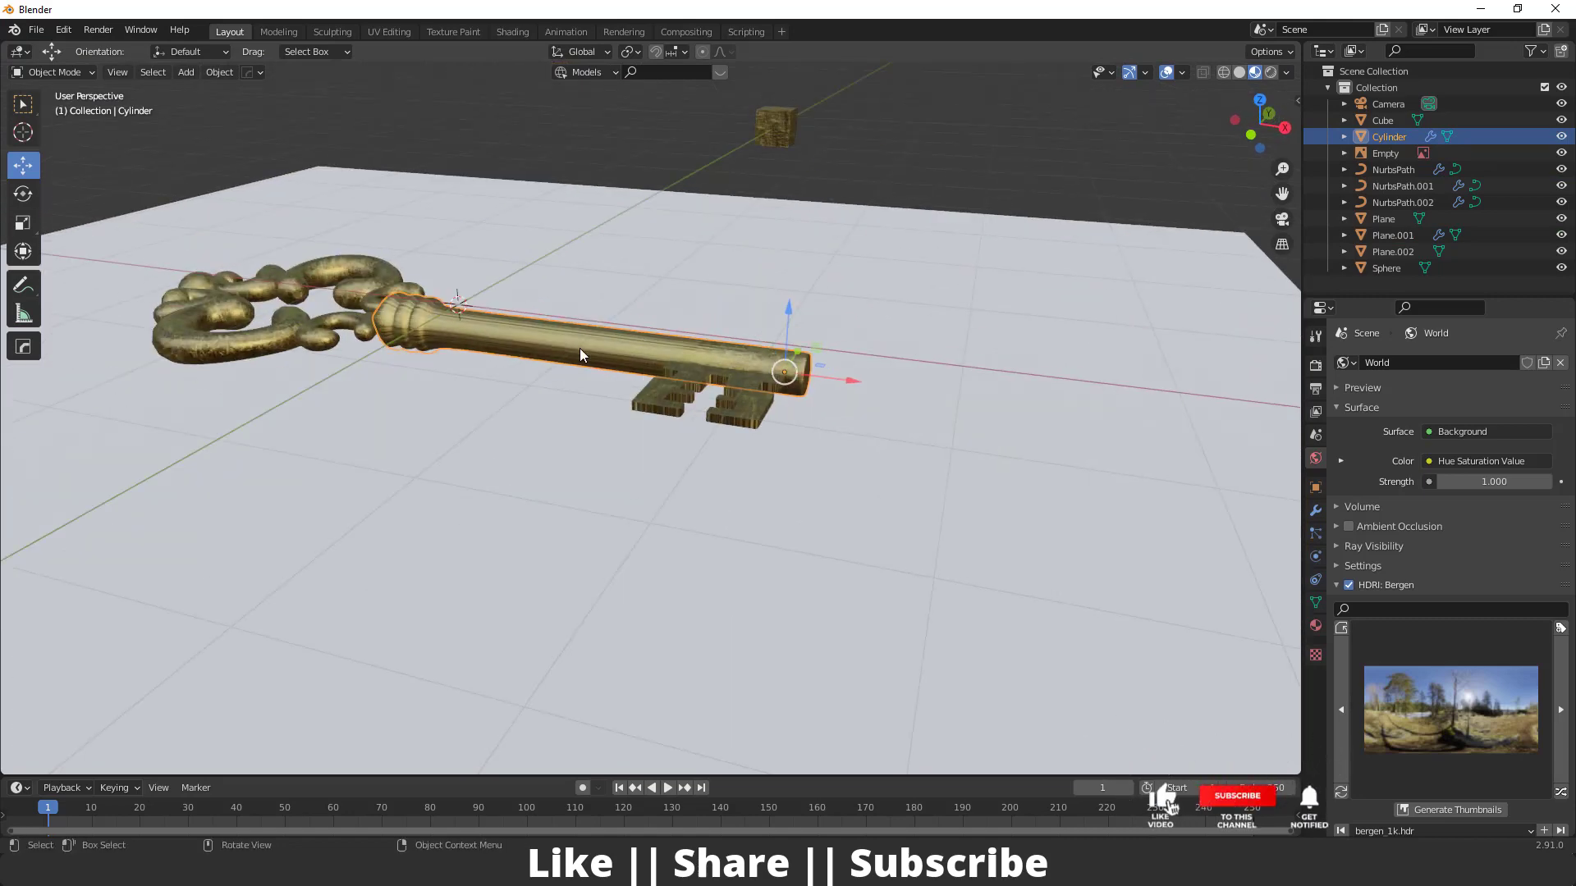
pyautogui.press('KP_Divide')
pyautogui.press('Tab')
pyautogui.scroll(1, 590, 349)
pyautogui.scroll(4, 604, 350)
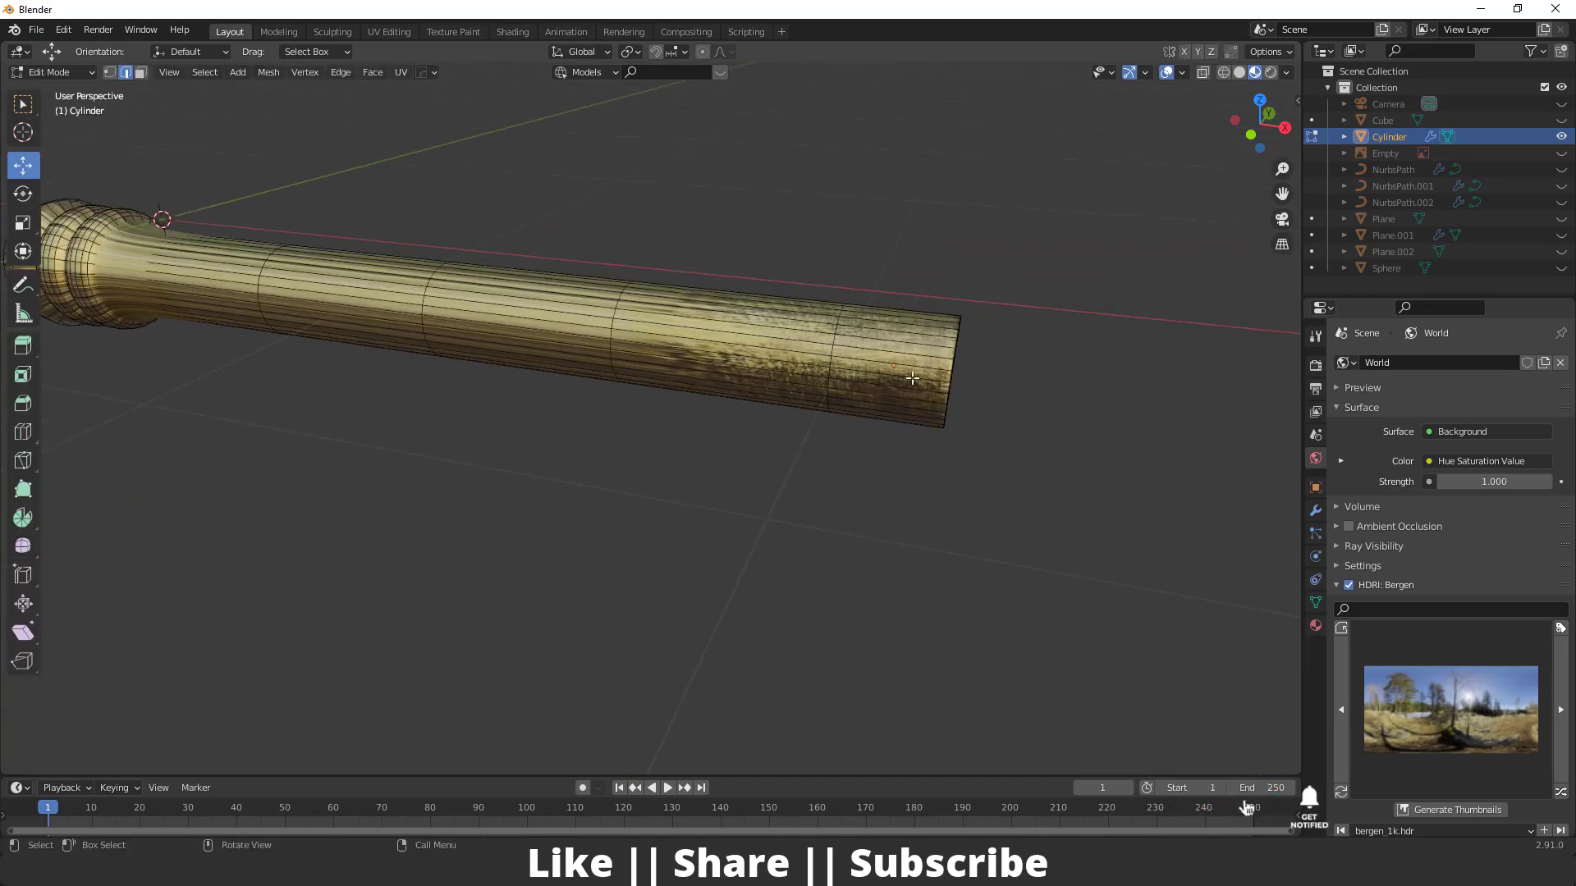
# Select an edge loop running lengthwise along the shaft and mark it as a seam
pyautogui.keyDown('alt'); pyautogui.click(871, 362); pyautogui.keyUp('alt')
pyautogui.moveTo(704, 404)
pyautogui.mouseDown(button='middle')
pyautogui.moveTo(627, 399)
pyautogui.moveTo(705, 424)
pyautogui.mouseUp(button='middle')
pyautogui.rightClick(706, 396)
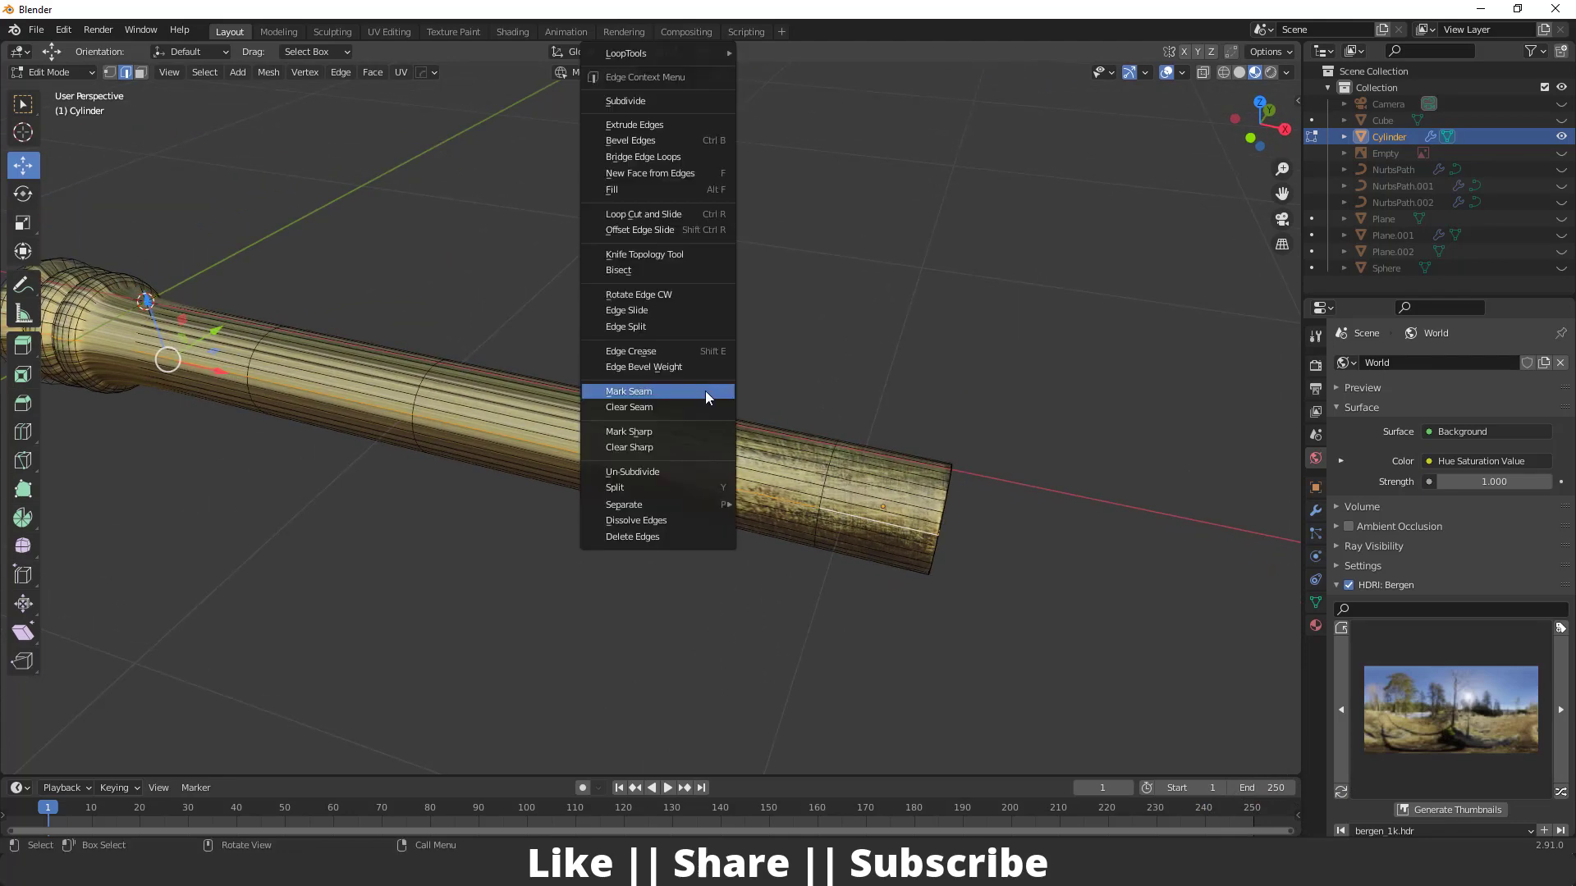
pyautogui.click(634, 396)
pyautogui.scroll(-4, 679, 486)
pyautogui.scroll(3, 676, 488)
# Unwrap all faces of the shaft, return to Object Mode and check the texture from several sides
pyautogui.press('a')
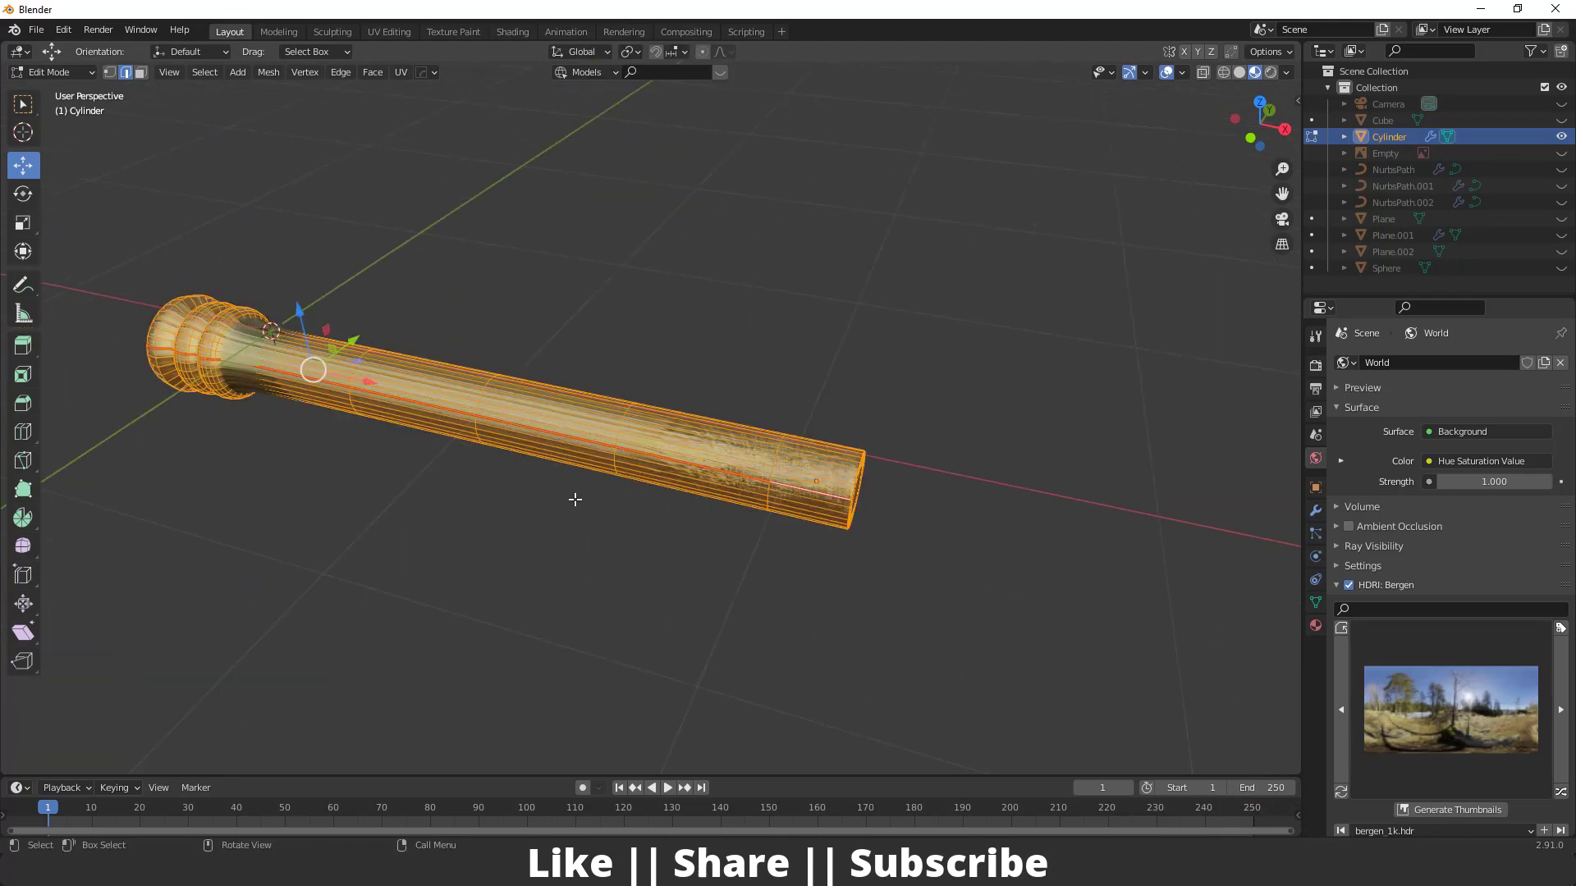
pyautogui.press('3')
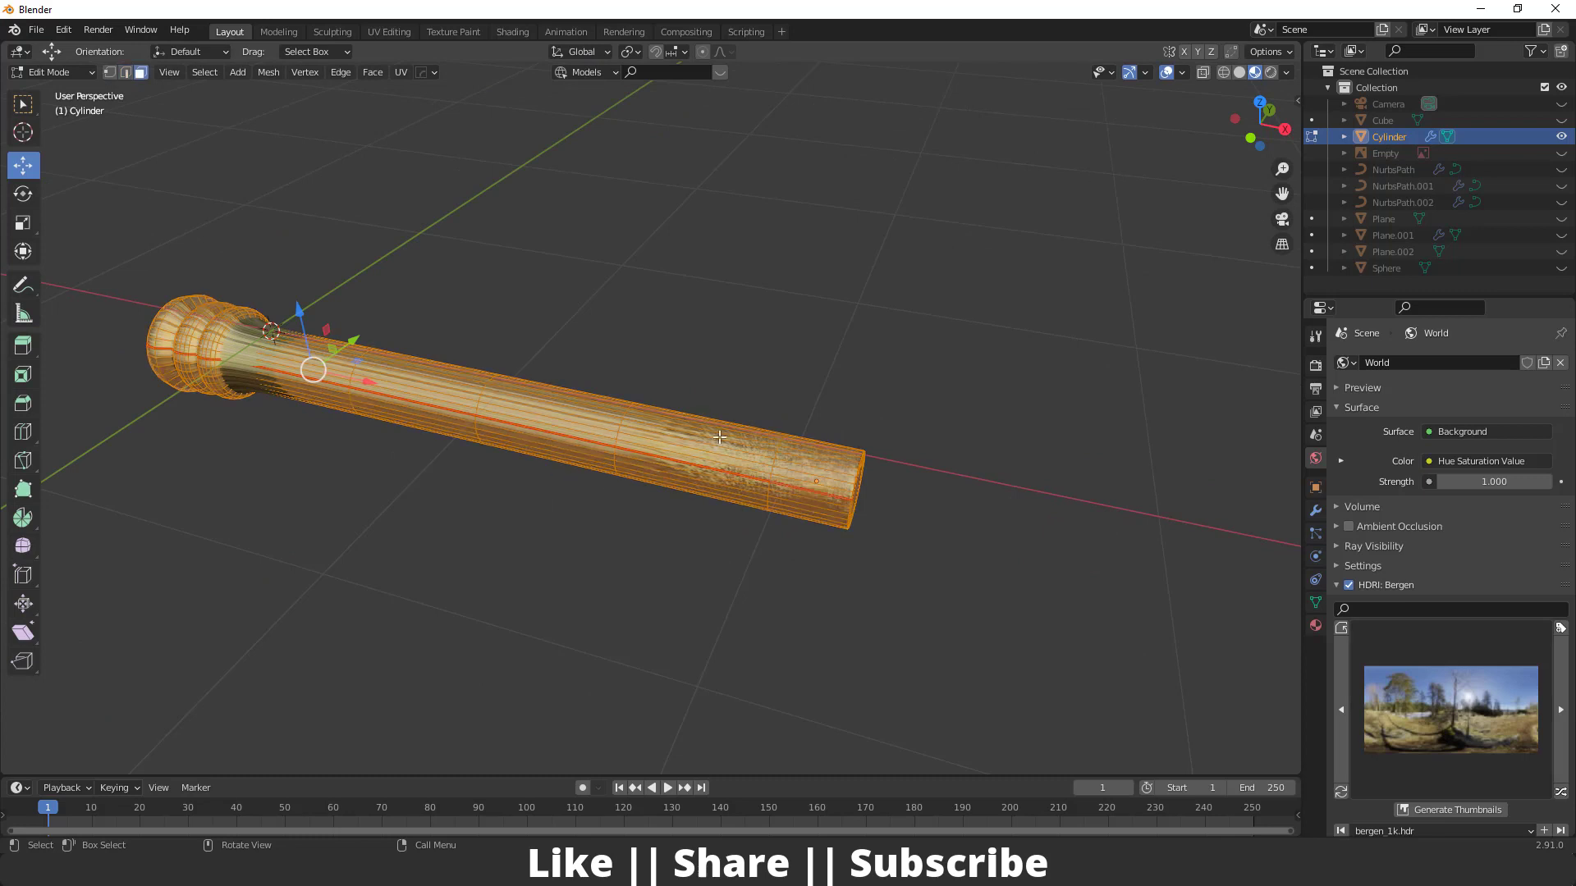
pyautogui.press('u')
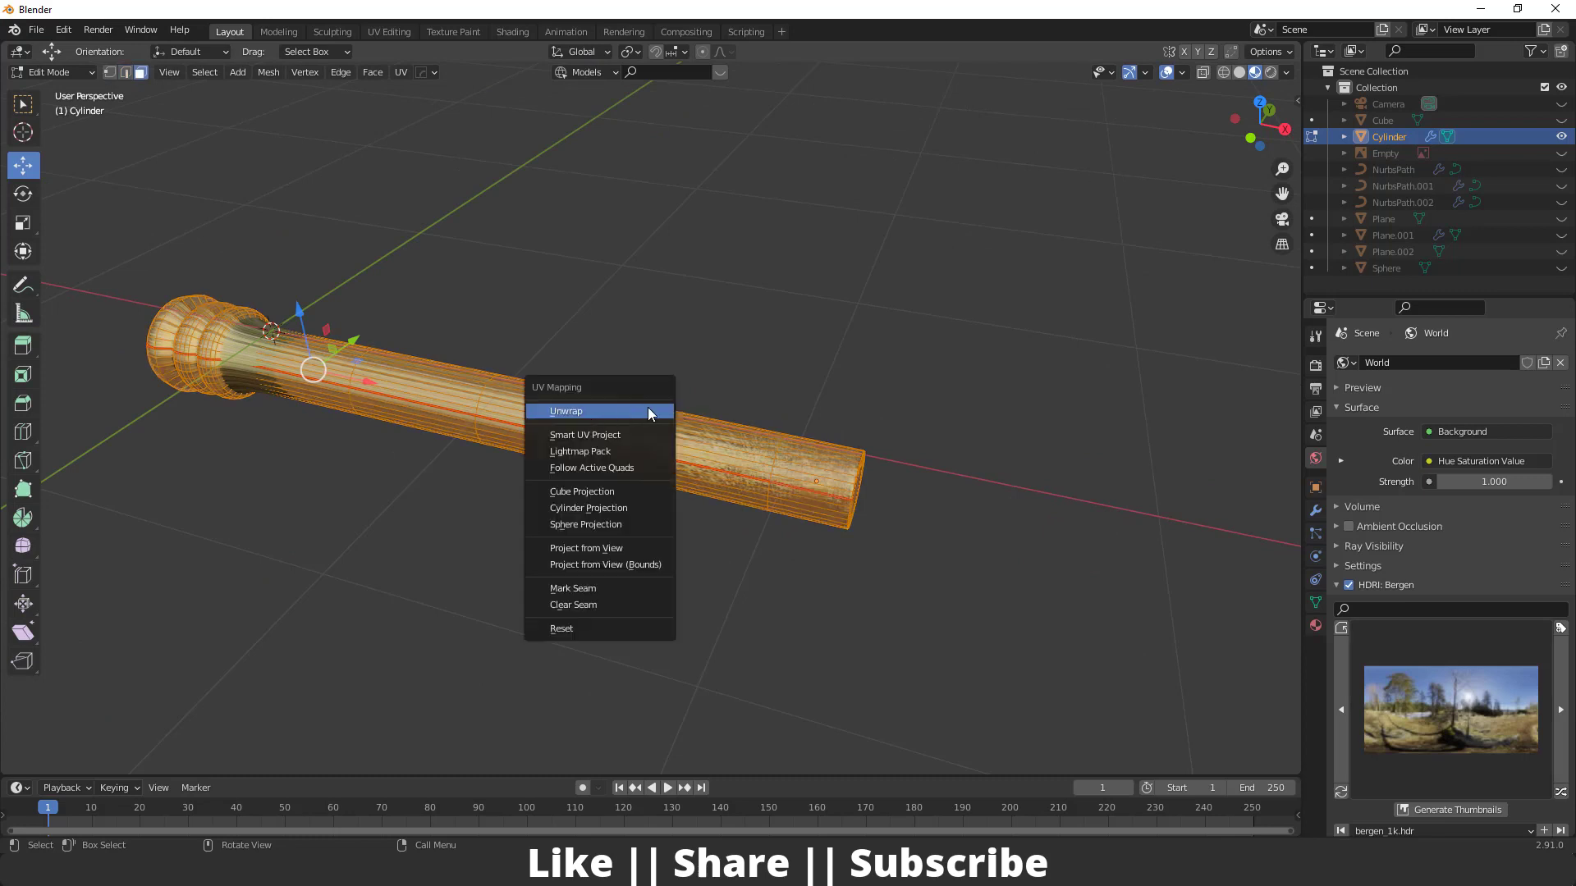
pyautogui.click(648, 413)
pyautogui.press('Tab')
pyautogui.moveTo(457, 434); pyautogui.dragTo(538, 402, button='middle')
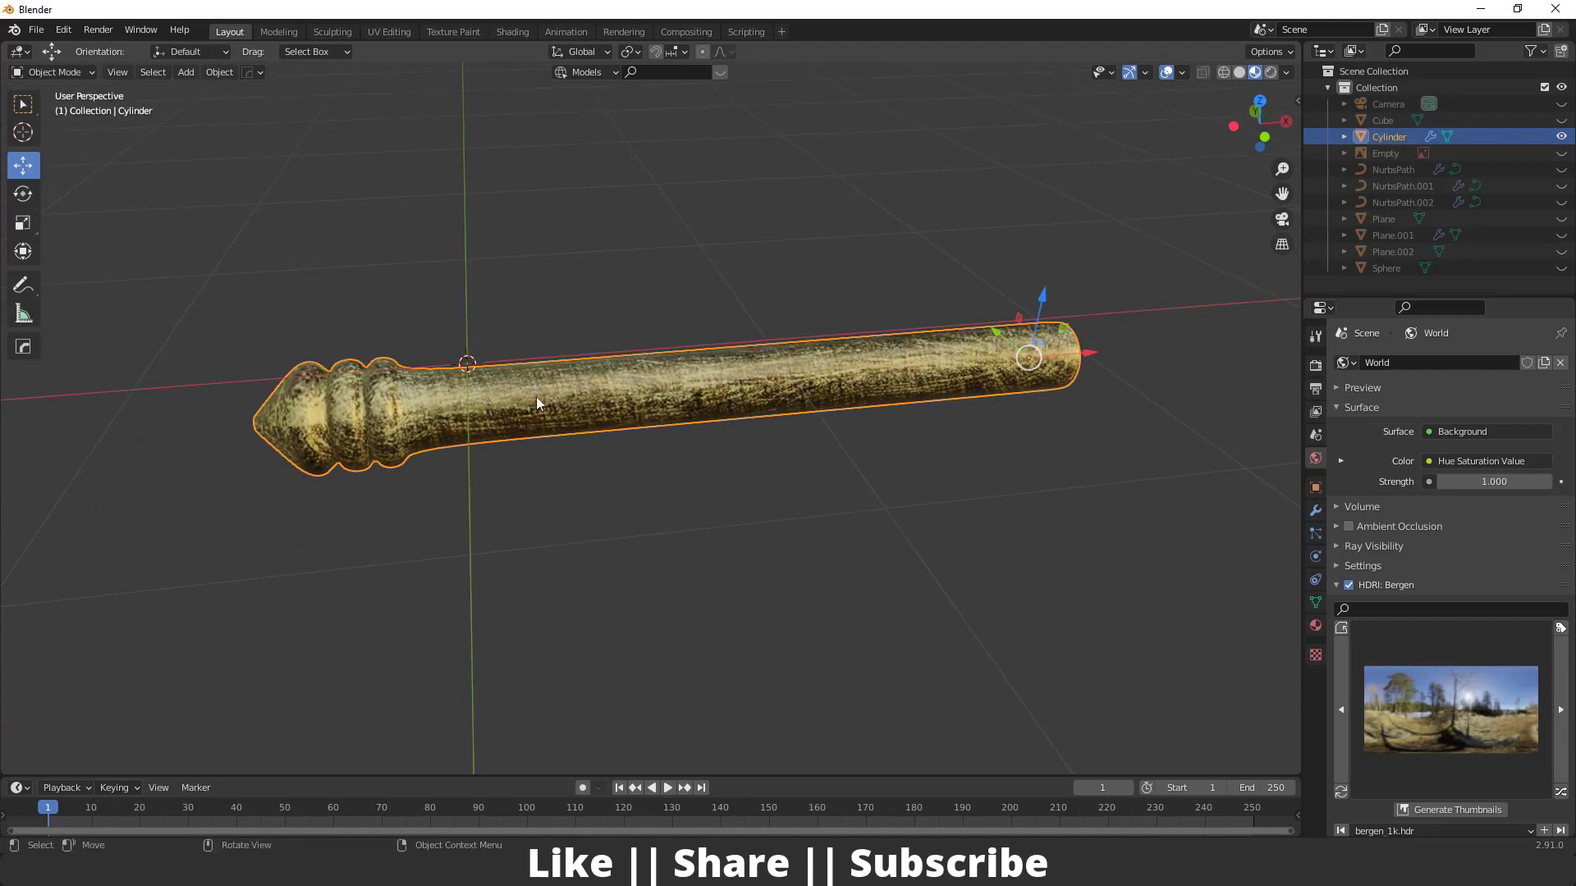
pyautogui.moveTo(848, 354); pyautogui.dragTo(602, 408, button='middle')
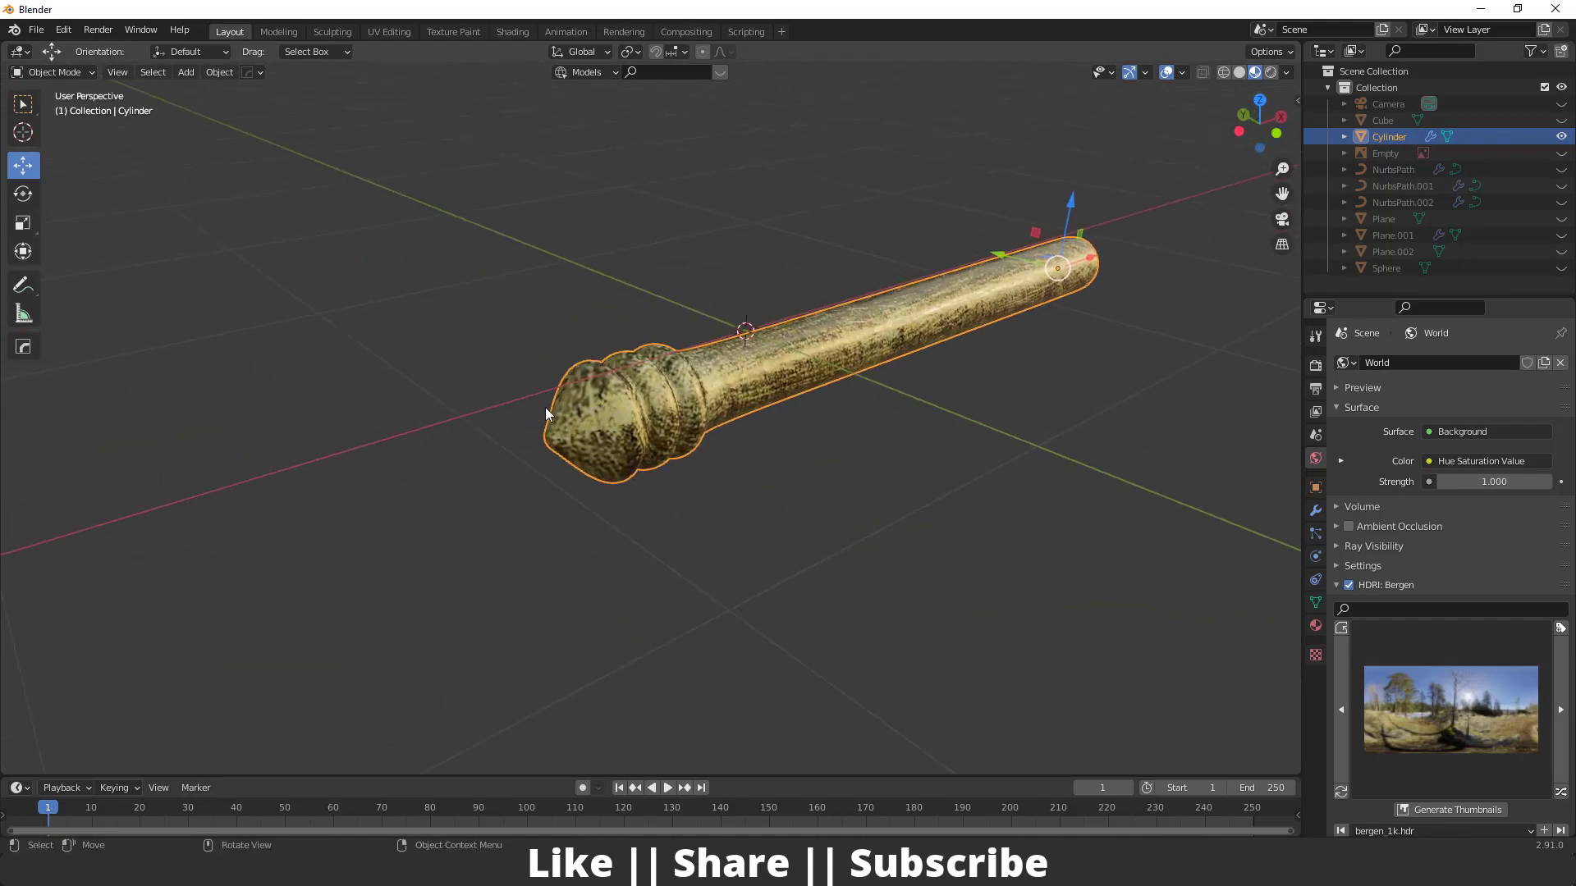
pyautogui.scroll(2, 544, 475)
pyautogui.scroll(-2, 648, 471)
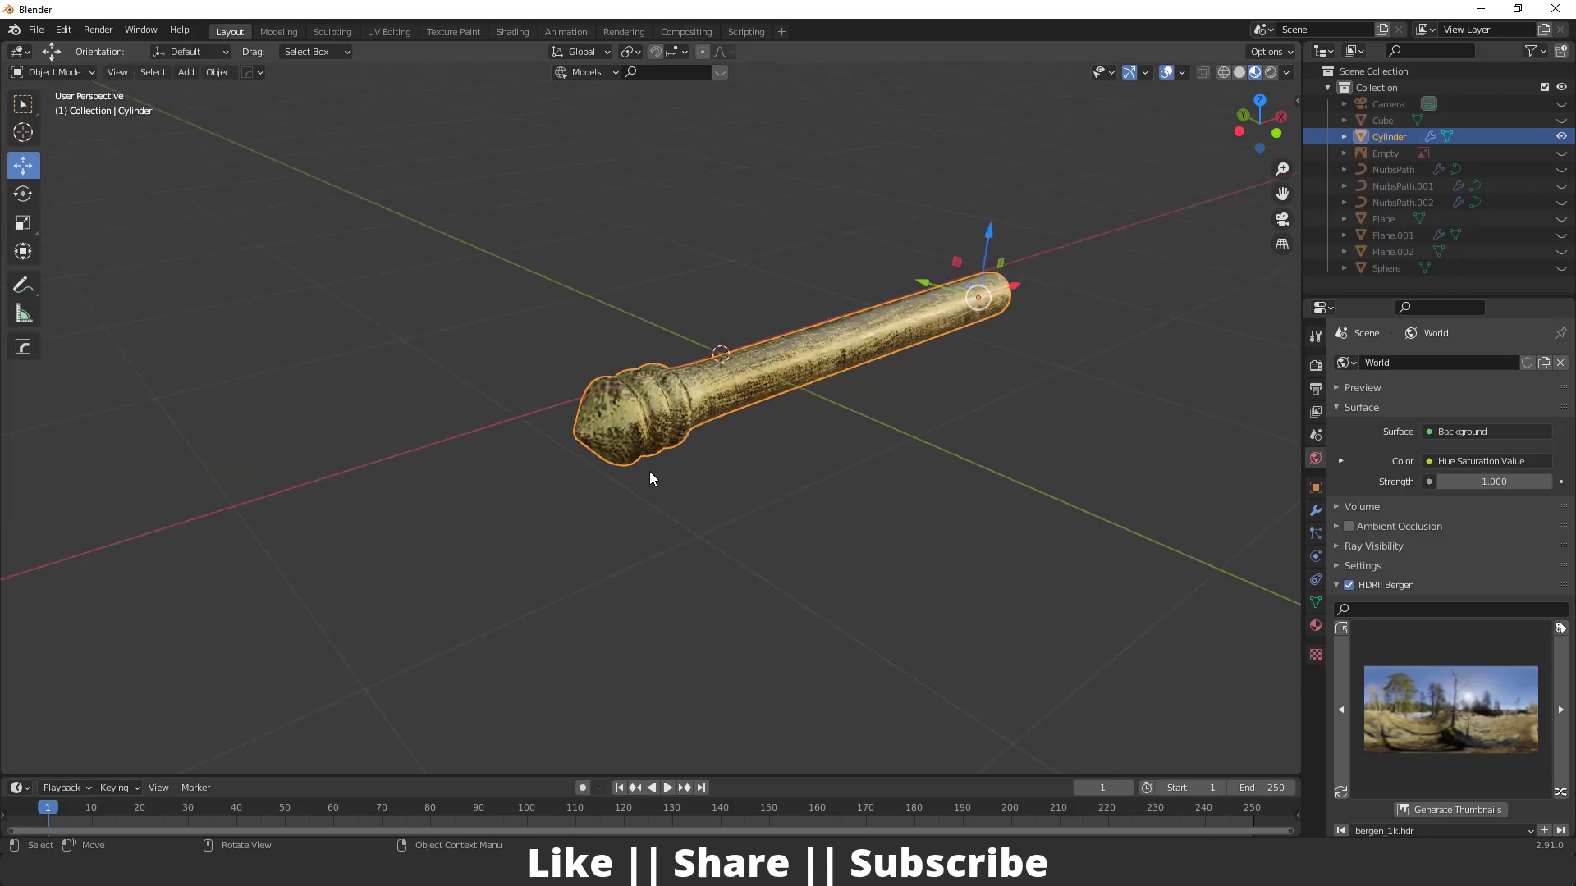
pyautogui.moveTo(649, 471); pyautogui.dragTo(411, 250, button='middle')
# Open the UV Editing workspace and bring the shaft's UV island into view over the normal texture
pyautogui.click(389, 31)
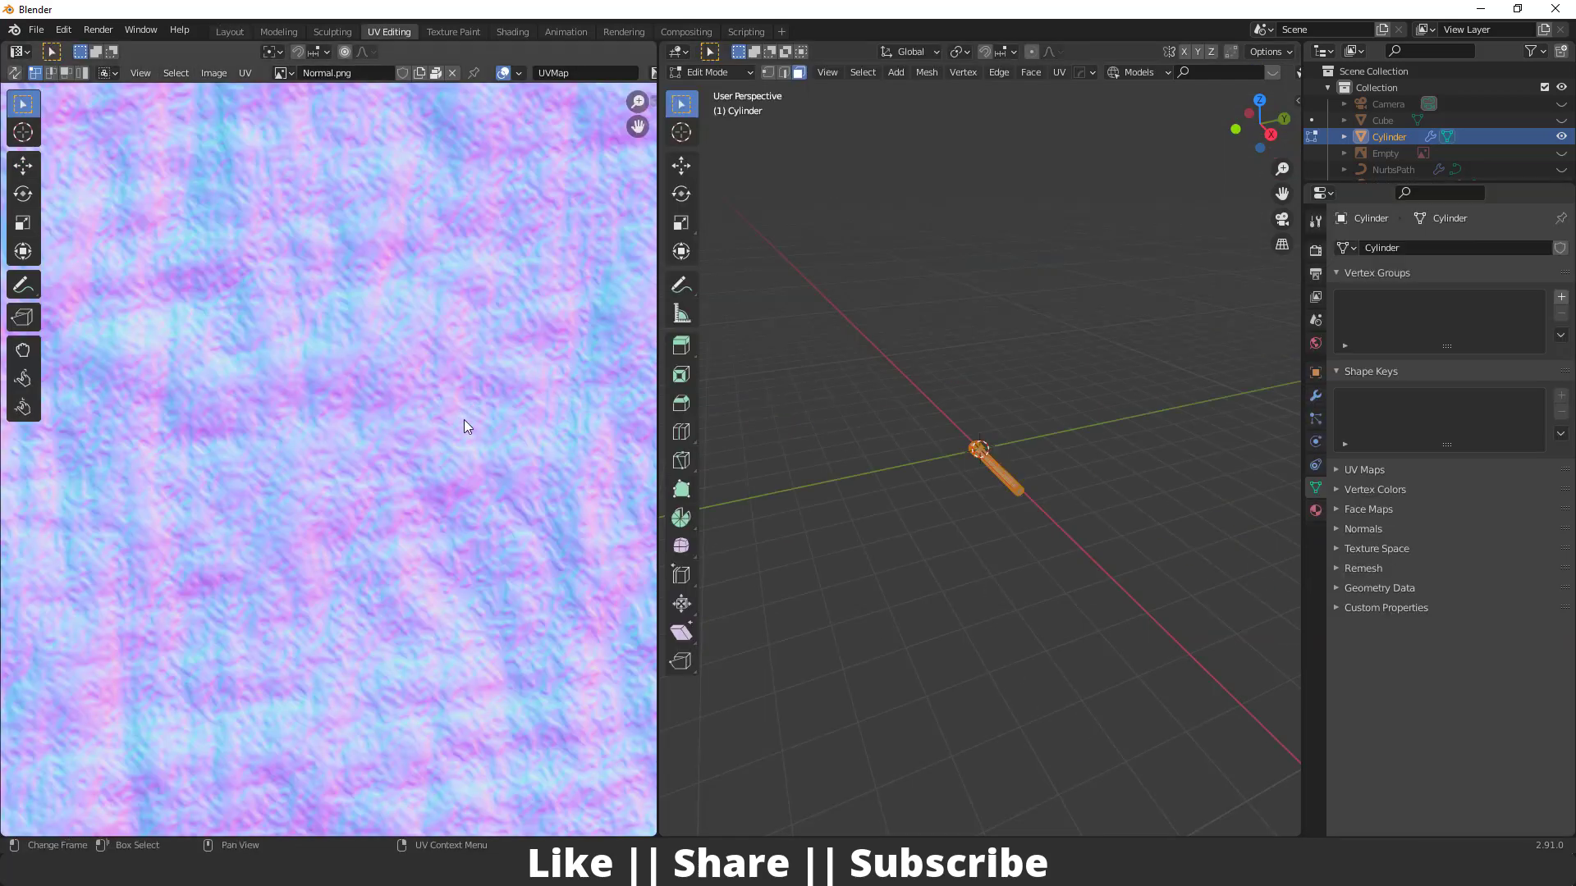
pyautogui.scroll(-8, 264, 545)
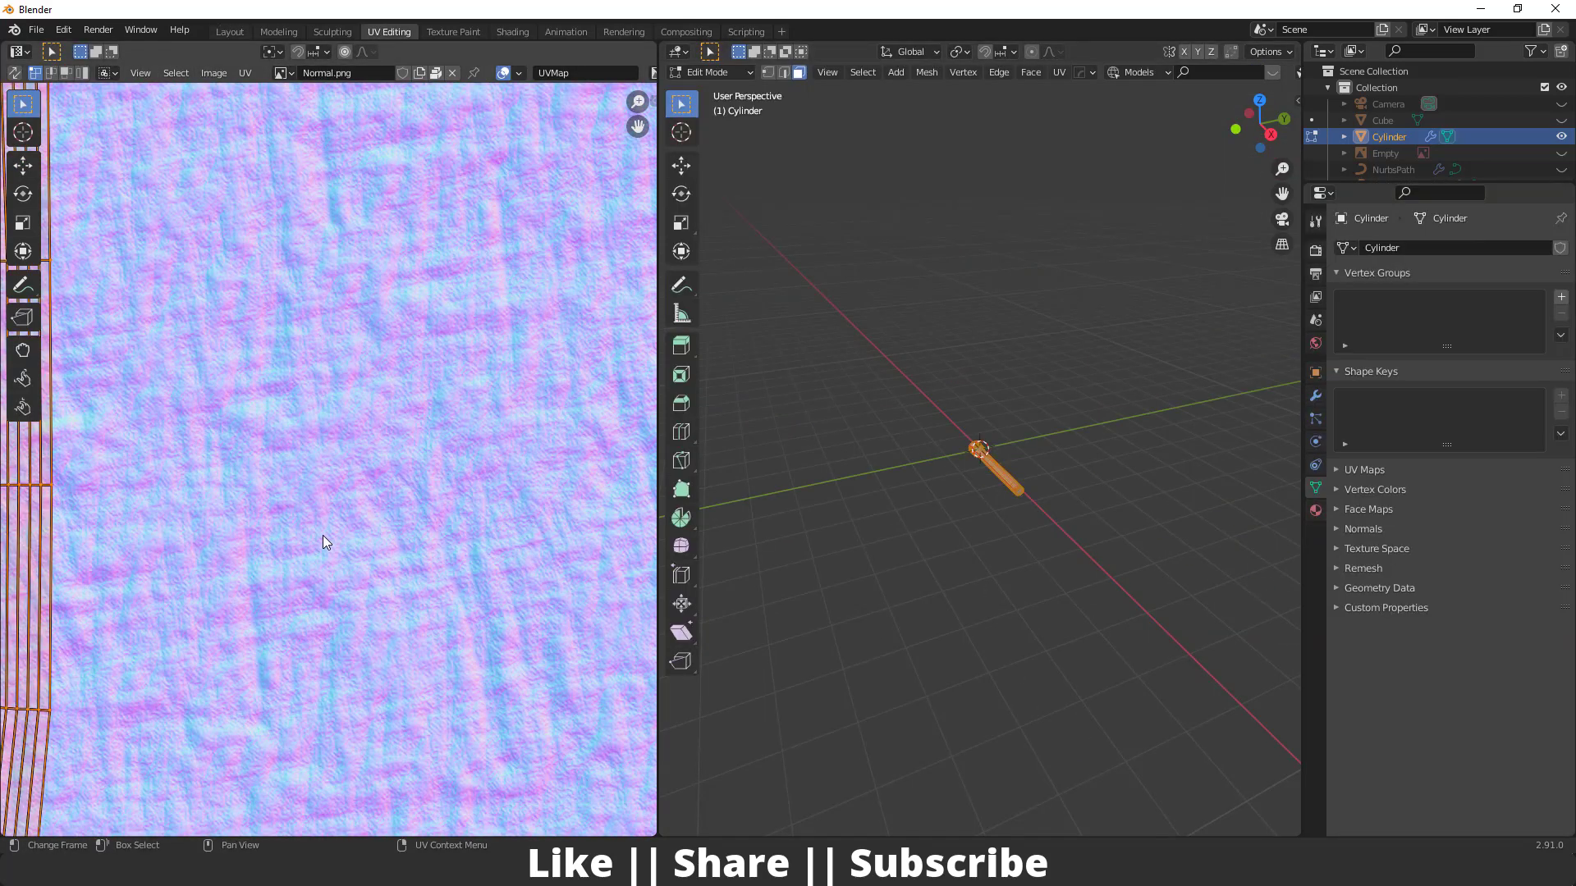
pyautogui.moveTo(376, 552); pyautogui.dragTo(388, 538, button='middle')
pyautogui.scroll(5, 365, 550)
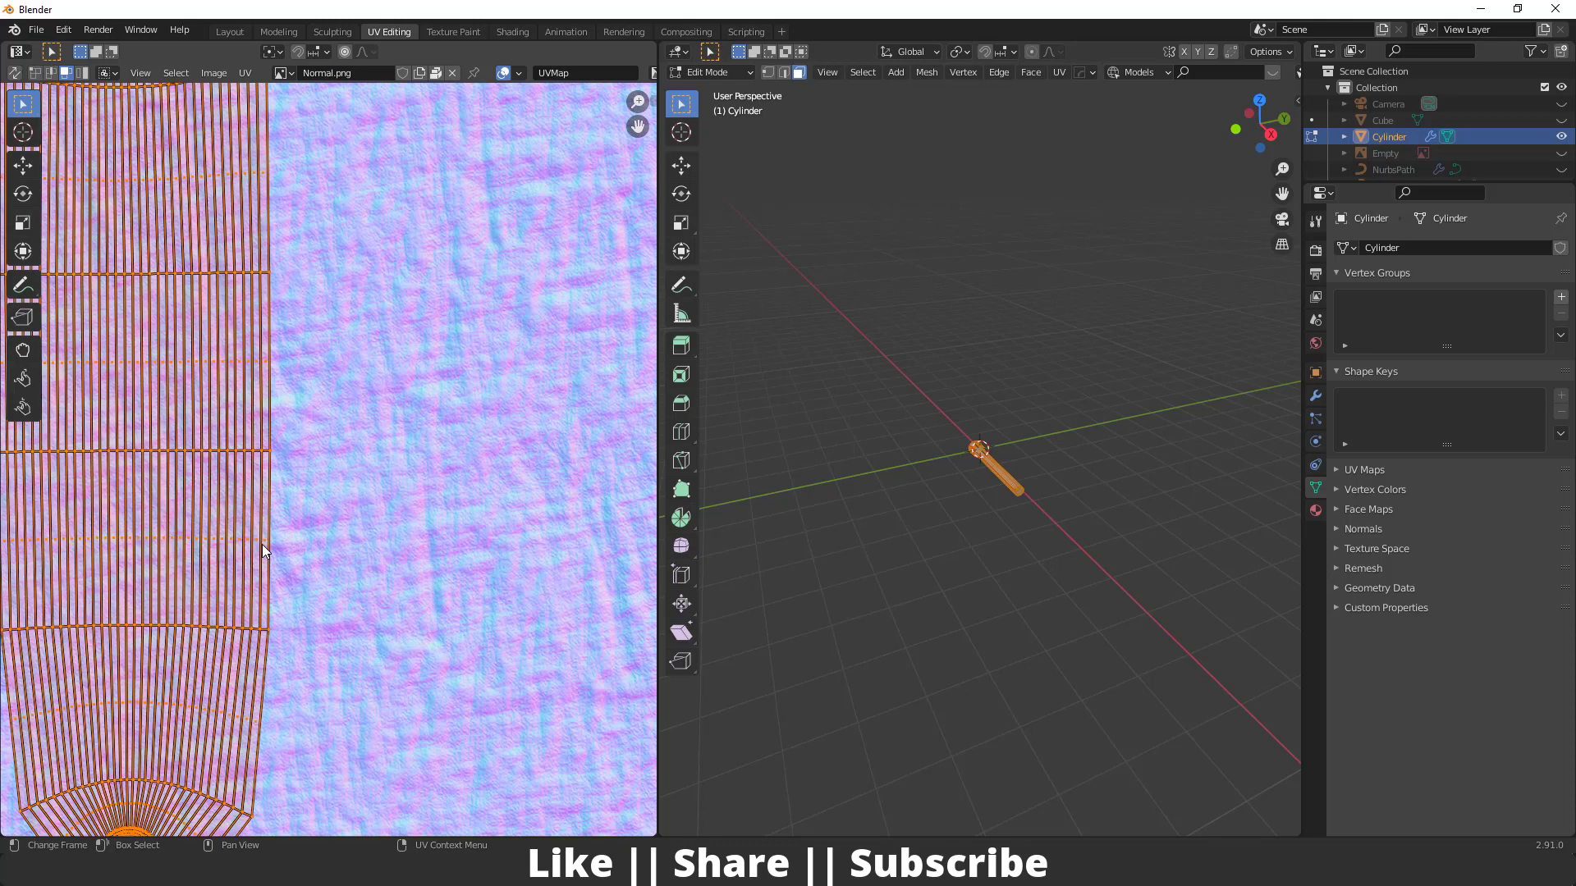
# Set the UV workspace's 3D view to Material Preview and turn off its overlays to see the shaft's texture
pyautogui.press('z')
pyautogui.click(986, 596)
pyautogui.moveTo(985, 513); pyautogui.dragTo(1107, 493, button='middle')
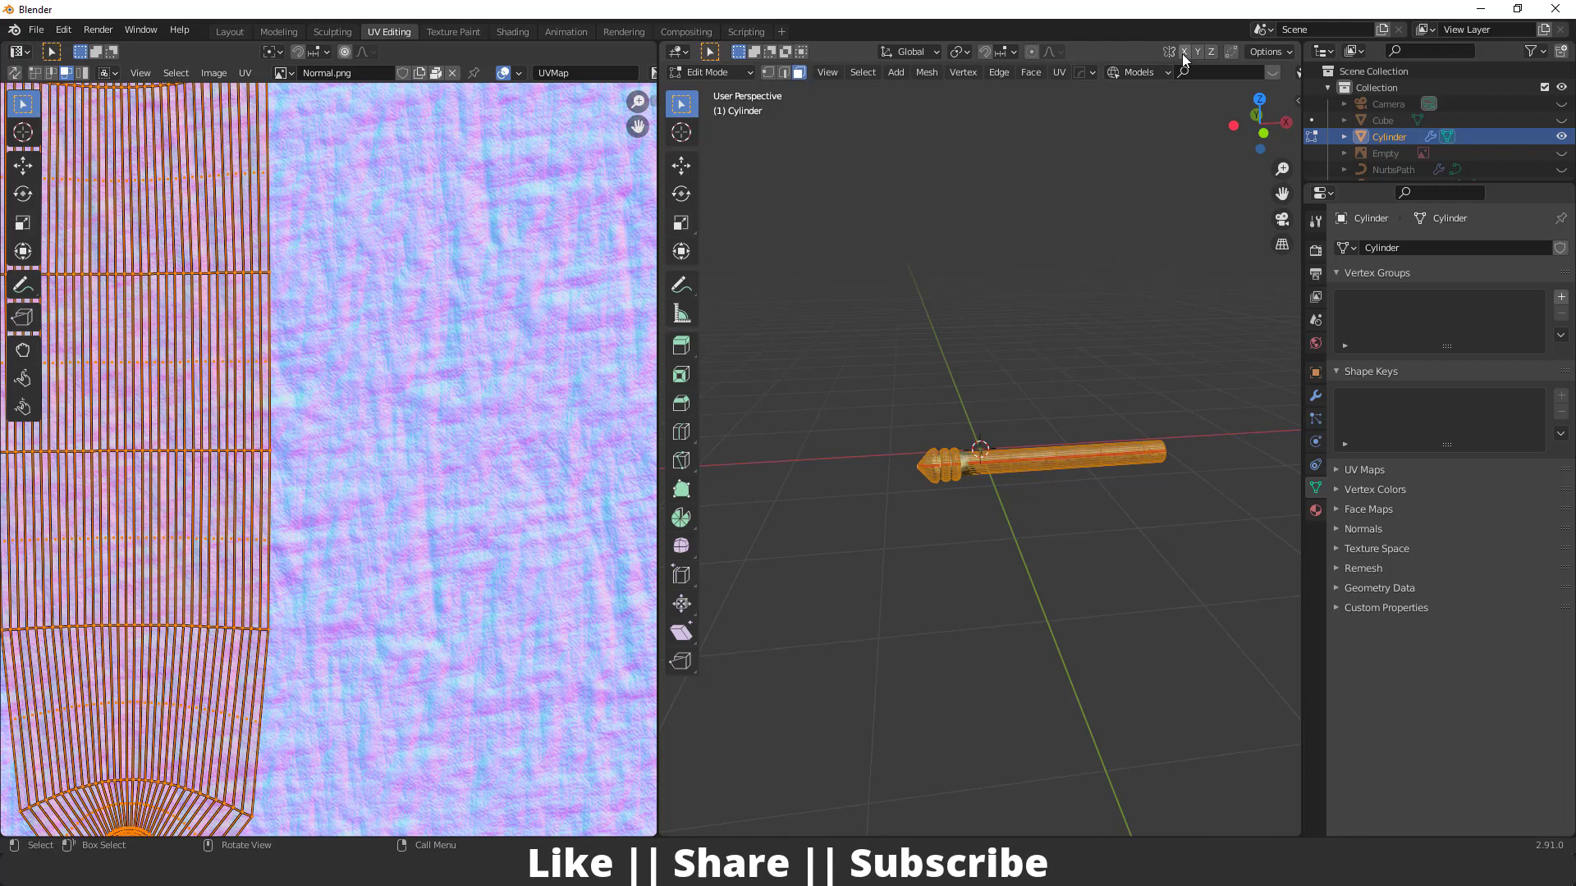
pyautogui.scroll(-5, 1018, 76)
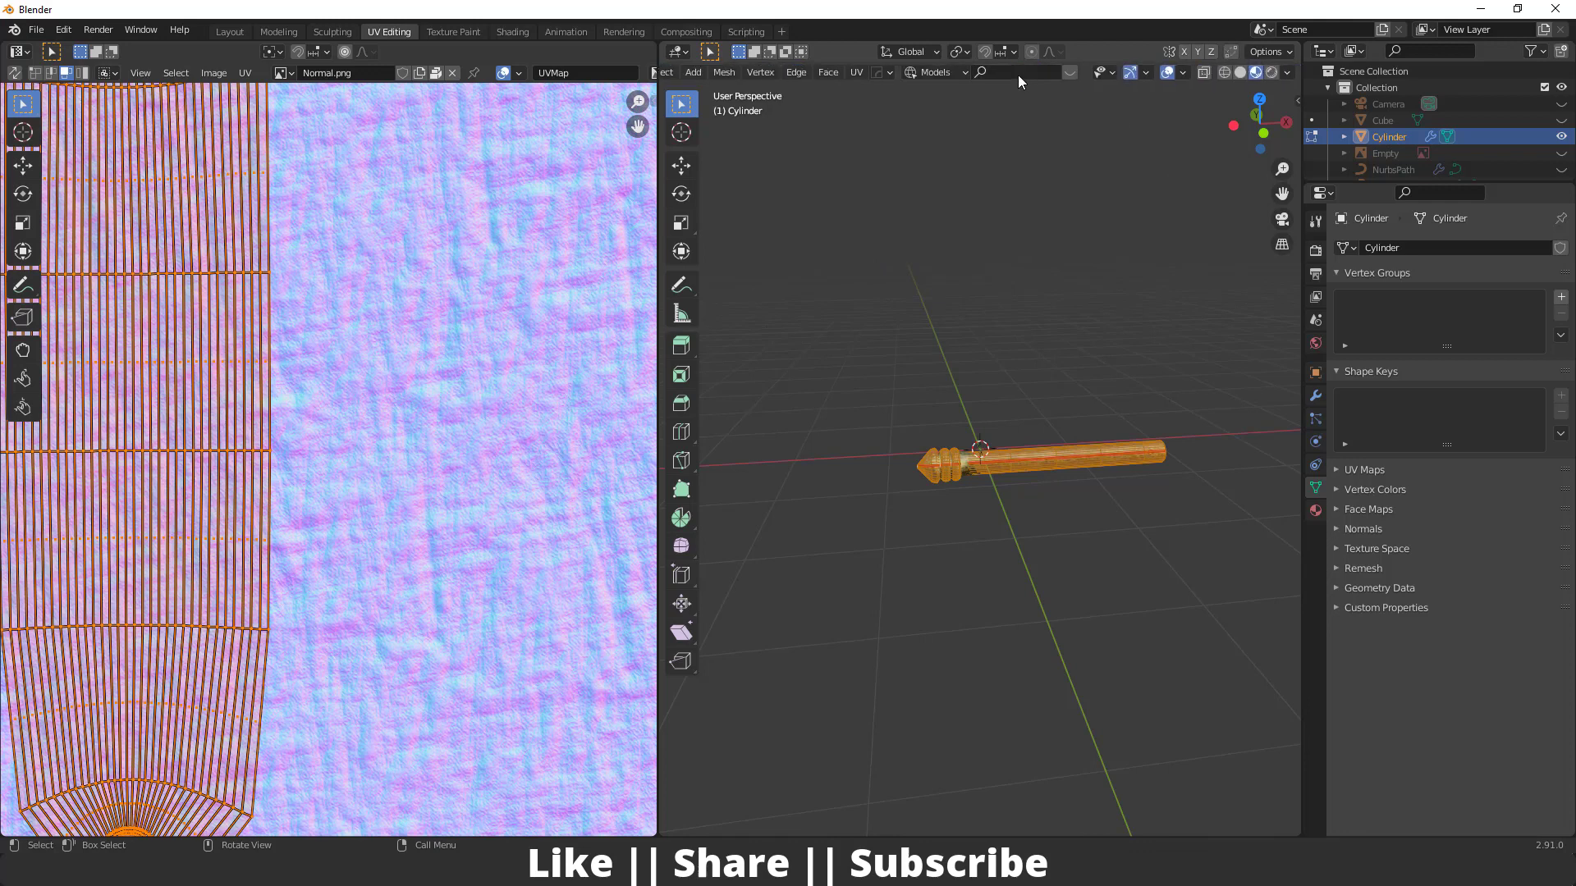
pyautogui.click(1167, 73)
pyautogui.scroll(6, 988, 427)
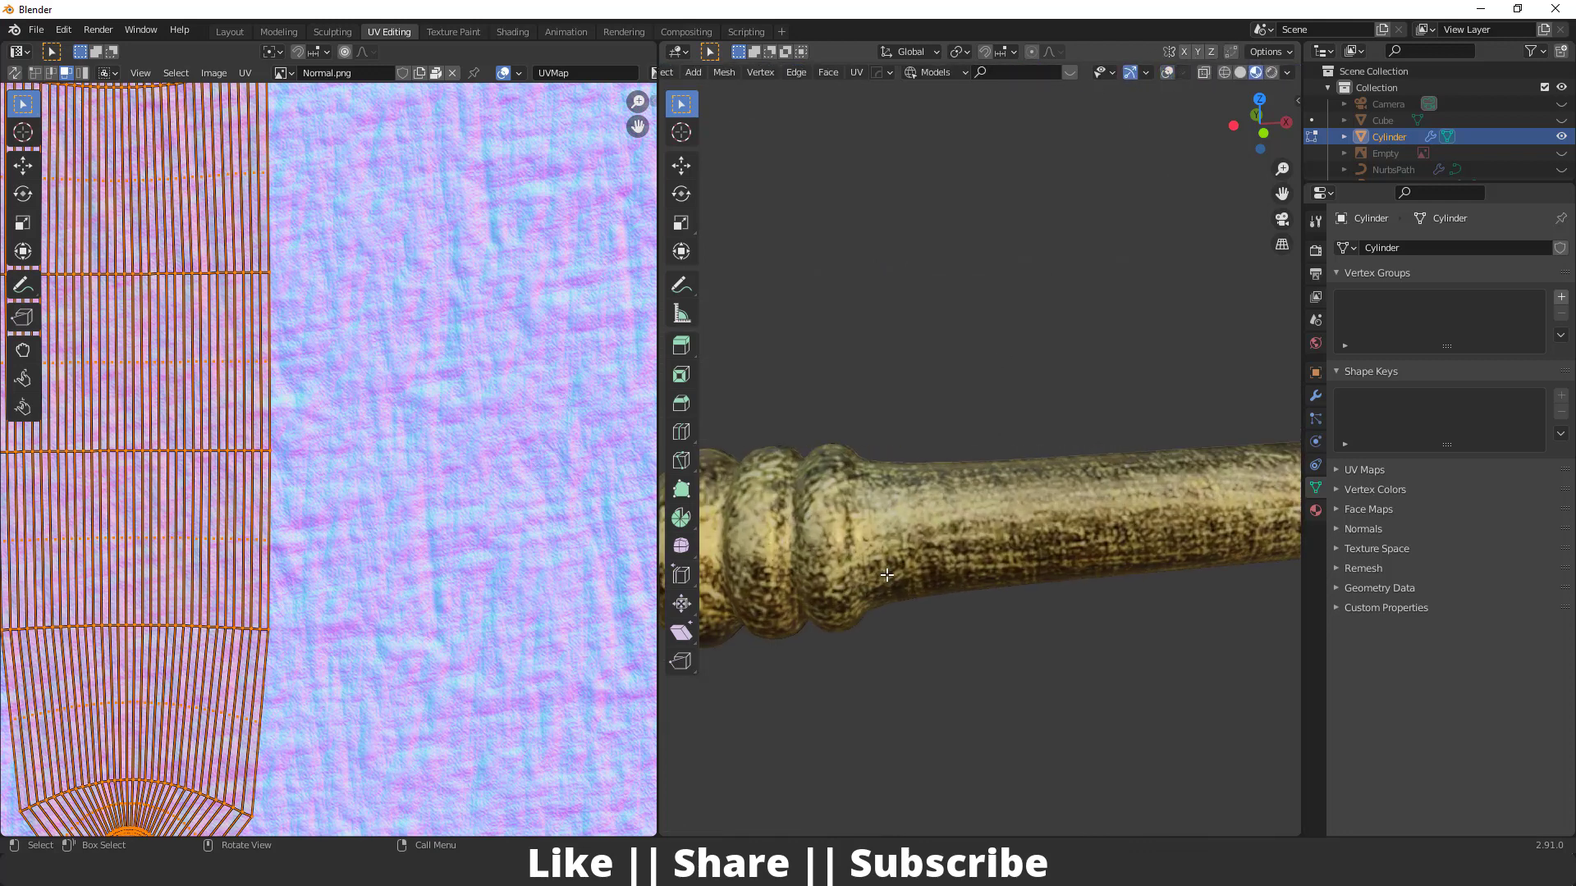
pyautogui.scroll(-3, 1012, 491)
pyautogui.scroll(-7, 353, 529)
# Scale the shaft's whole UV island up to about twice its size and check the texture on the shaft
pyautogui.press('s')
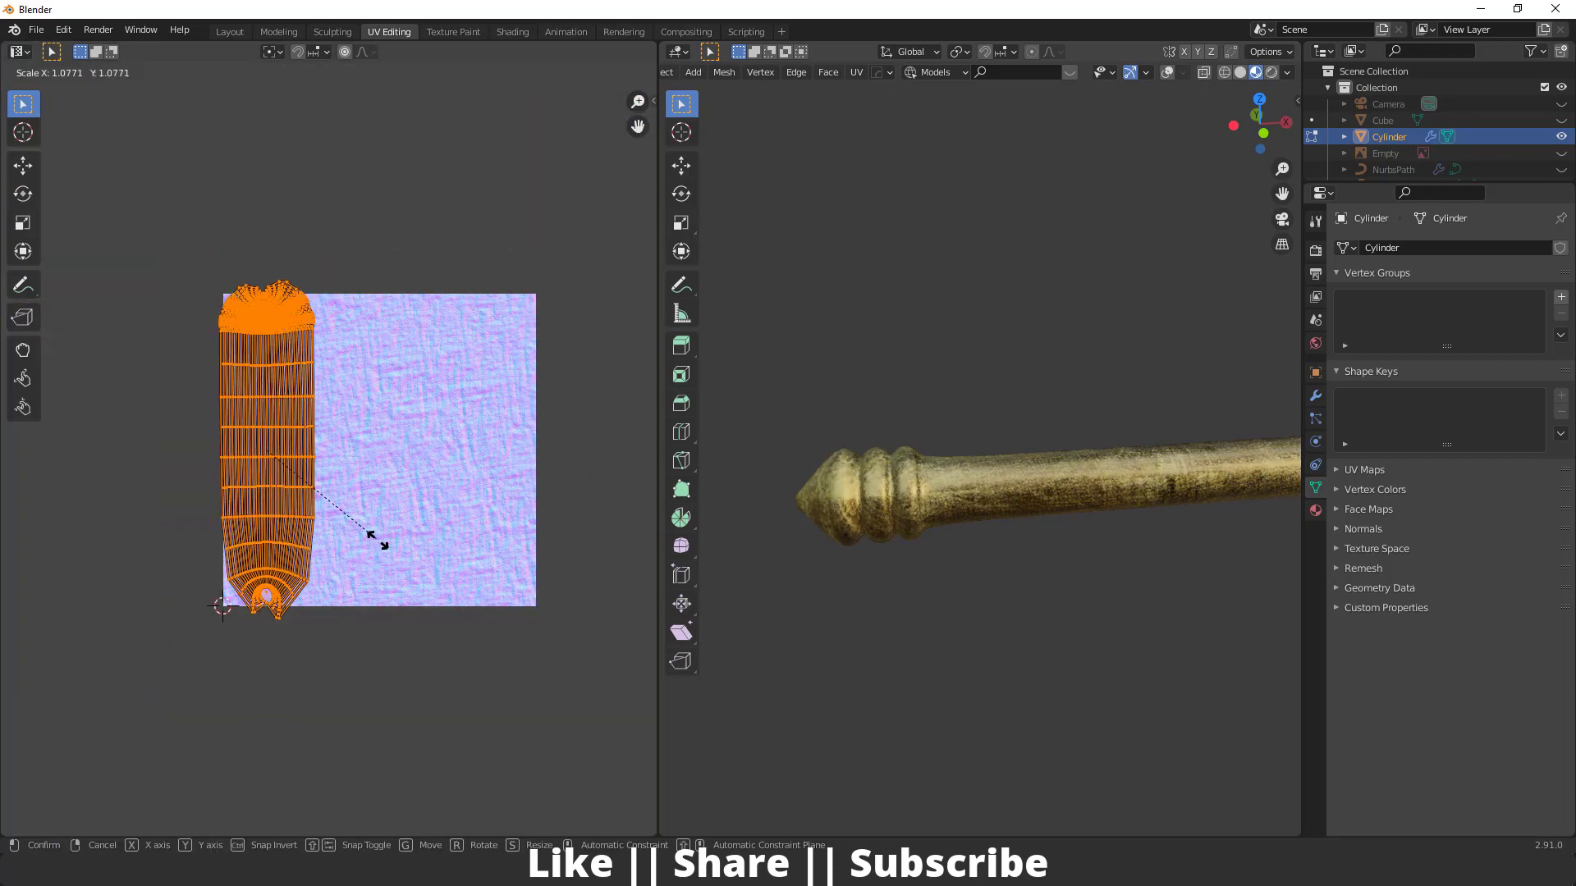
pyautogui.click(497, 594)
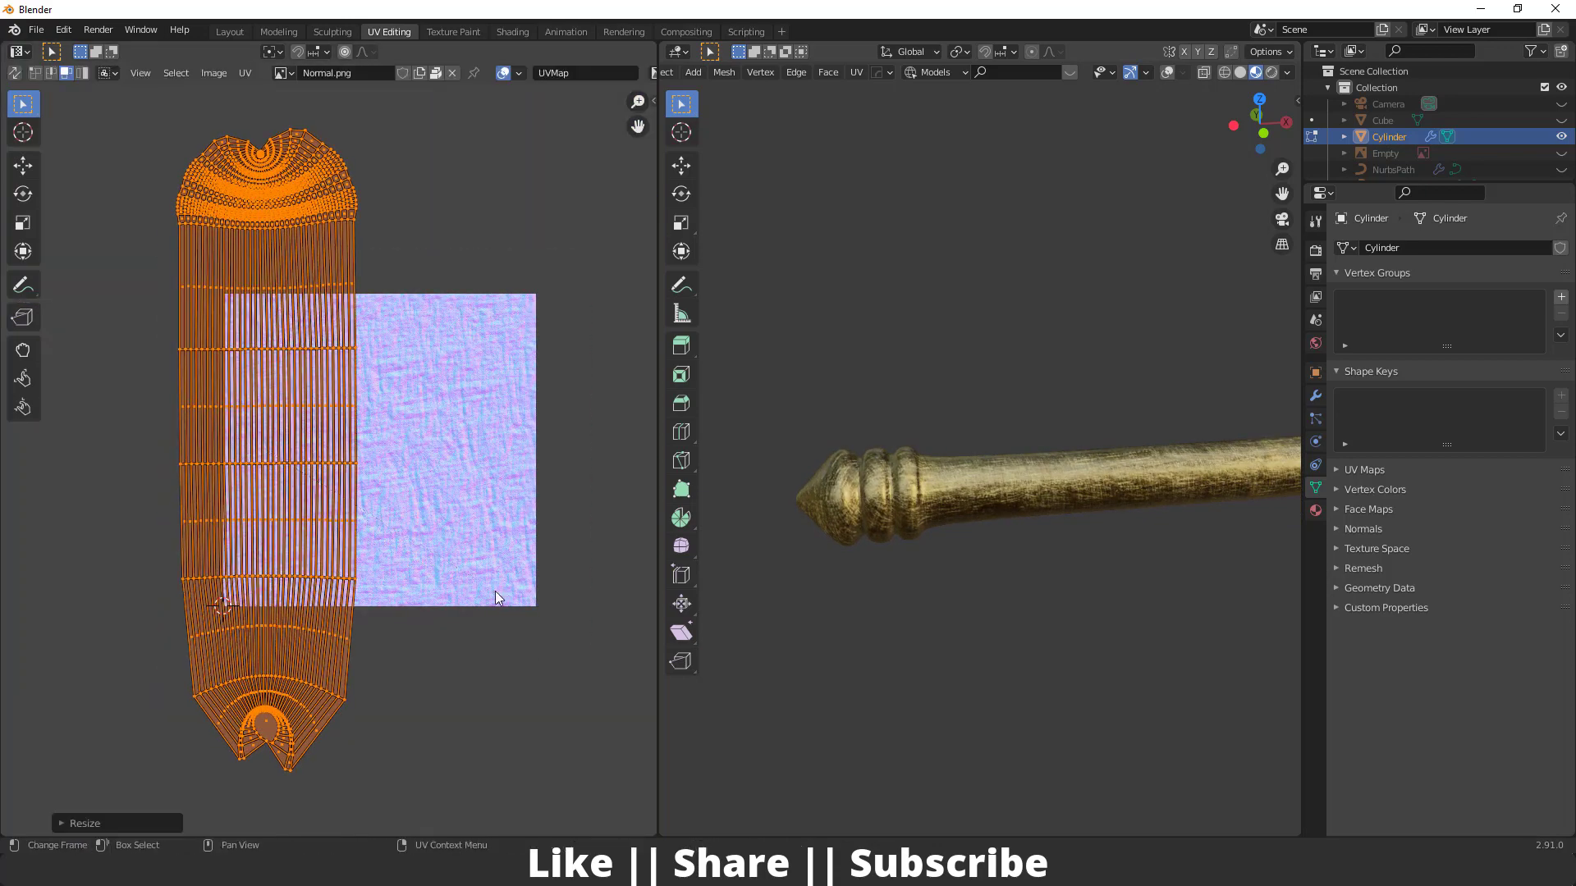
pyautogui.moveTo(1106, 499); pyautogui.dragTo(996, 556, button='middle')
pyautogui.press('Tab')
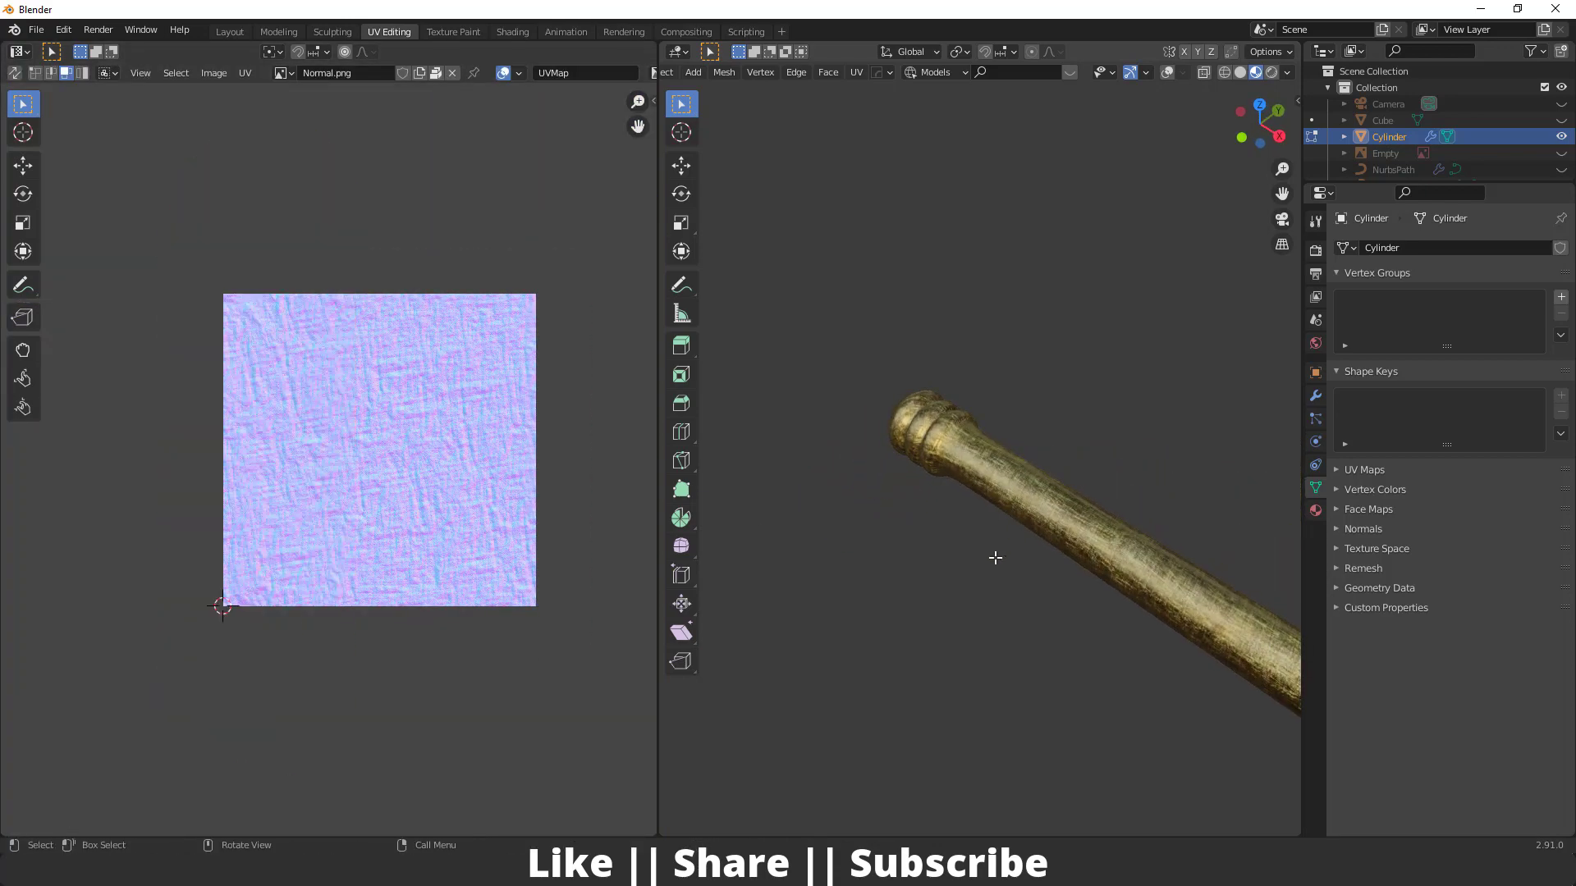
pyautogui.scroll(1, 968, 529)
# Return to the Layout workspace and bring all the hidden key parts back into view
pyautogui.click(258, 33)
pyautogui.click(234, 32)
pyautogui.scroll(5, 756, 377)
pyautogui.scroll(-5, 755, 371)
pyautogui.hotkey('alt', 'h')
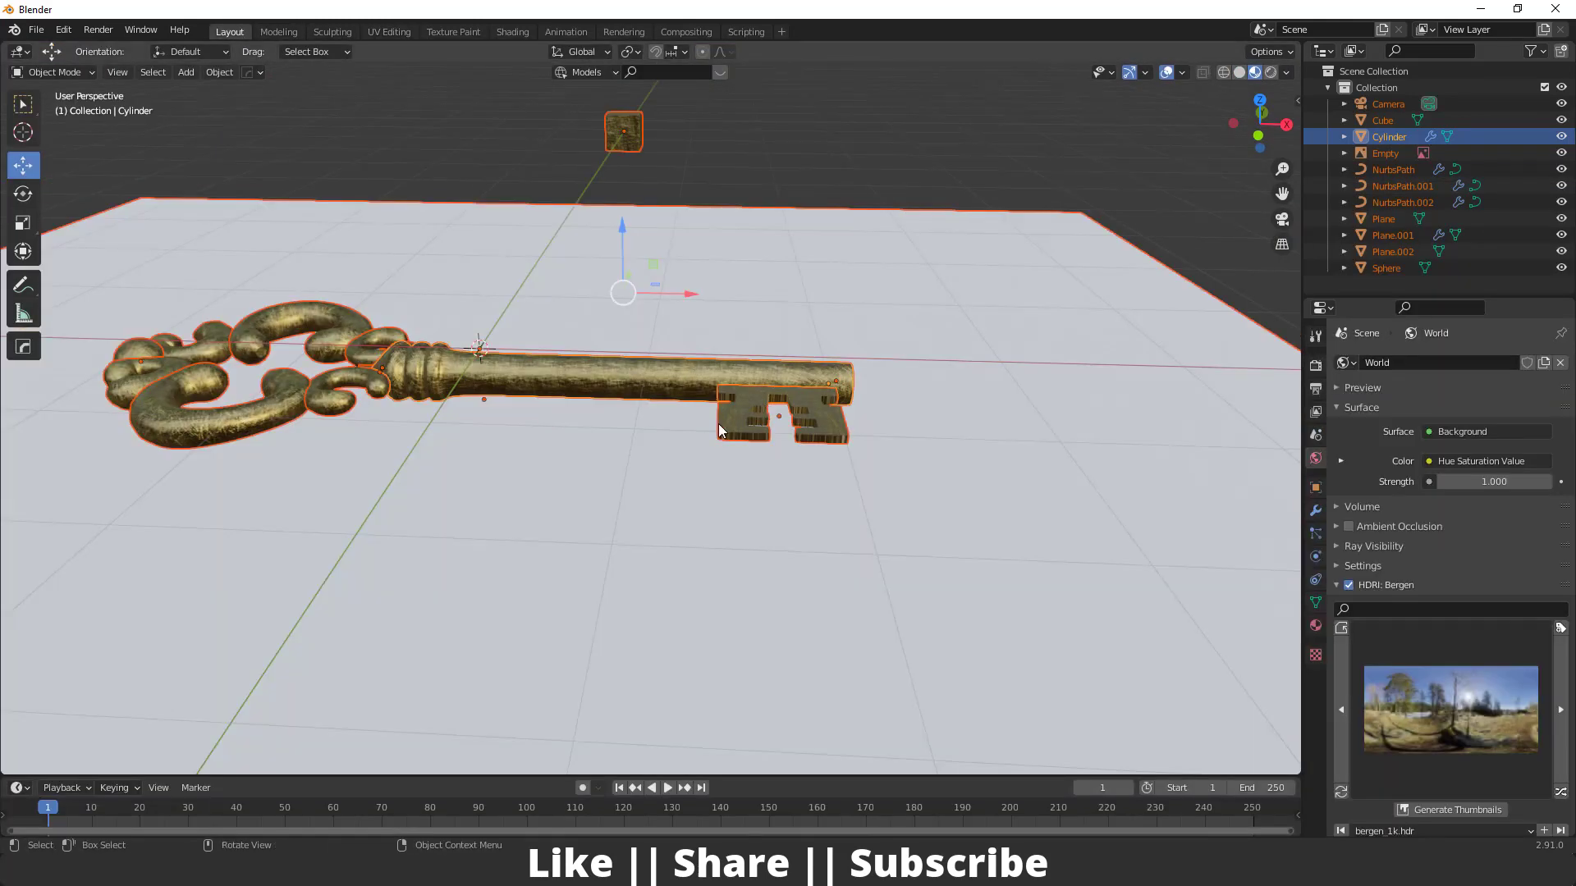
# Isolate the toothed key bit from the other objects and enter Edit Mode on its mesh
pyautogui.click(740, 445)
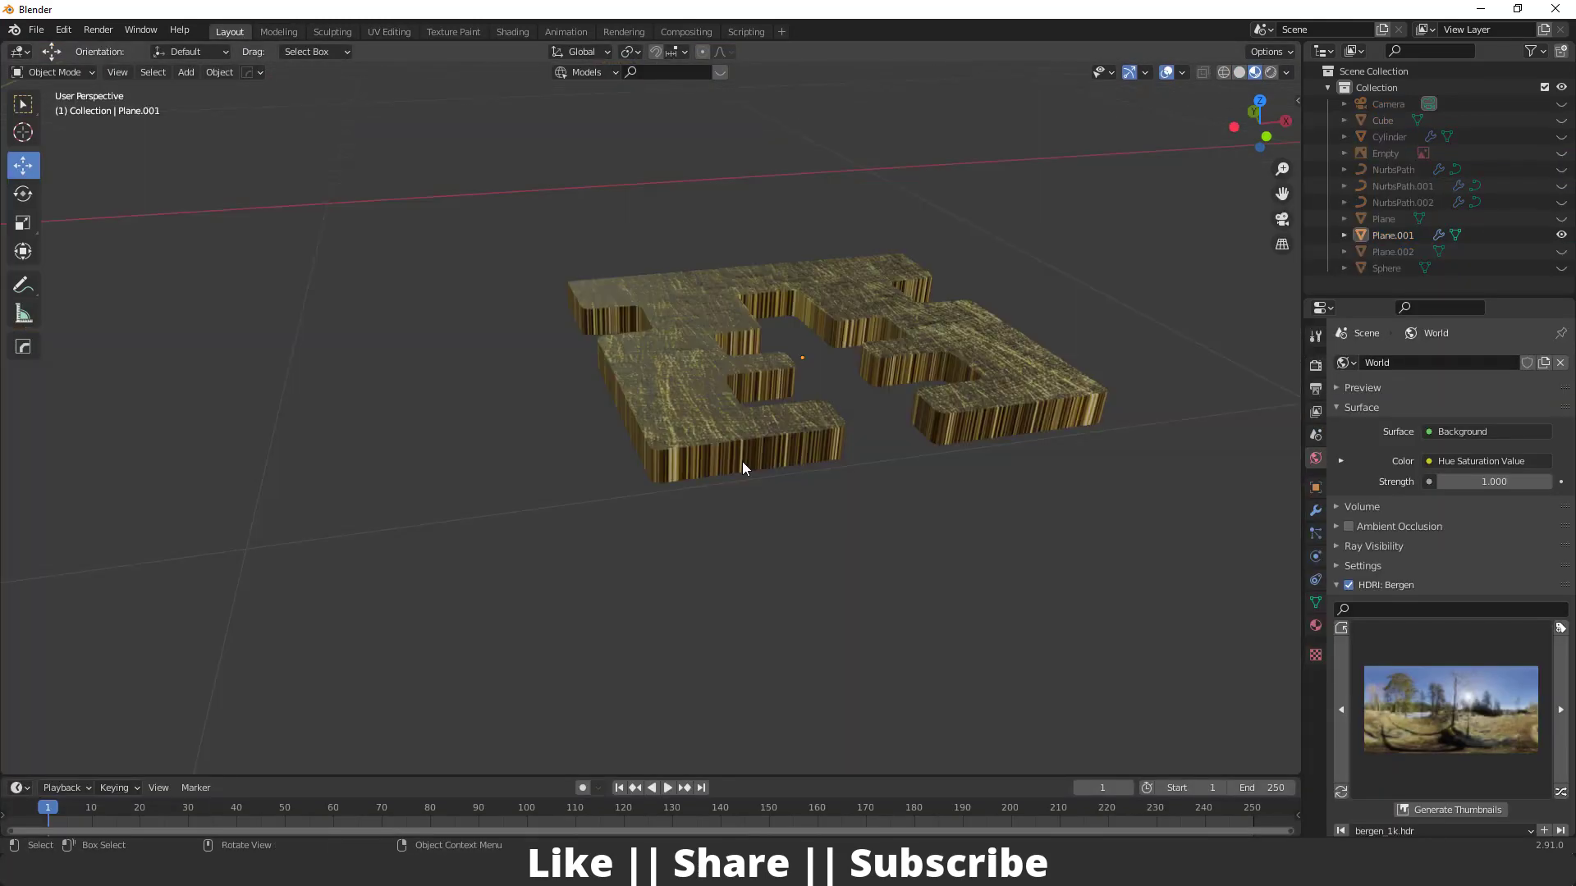
pyautogui.click(742, 462)
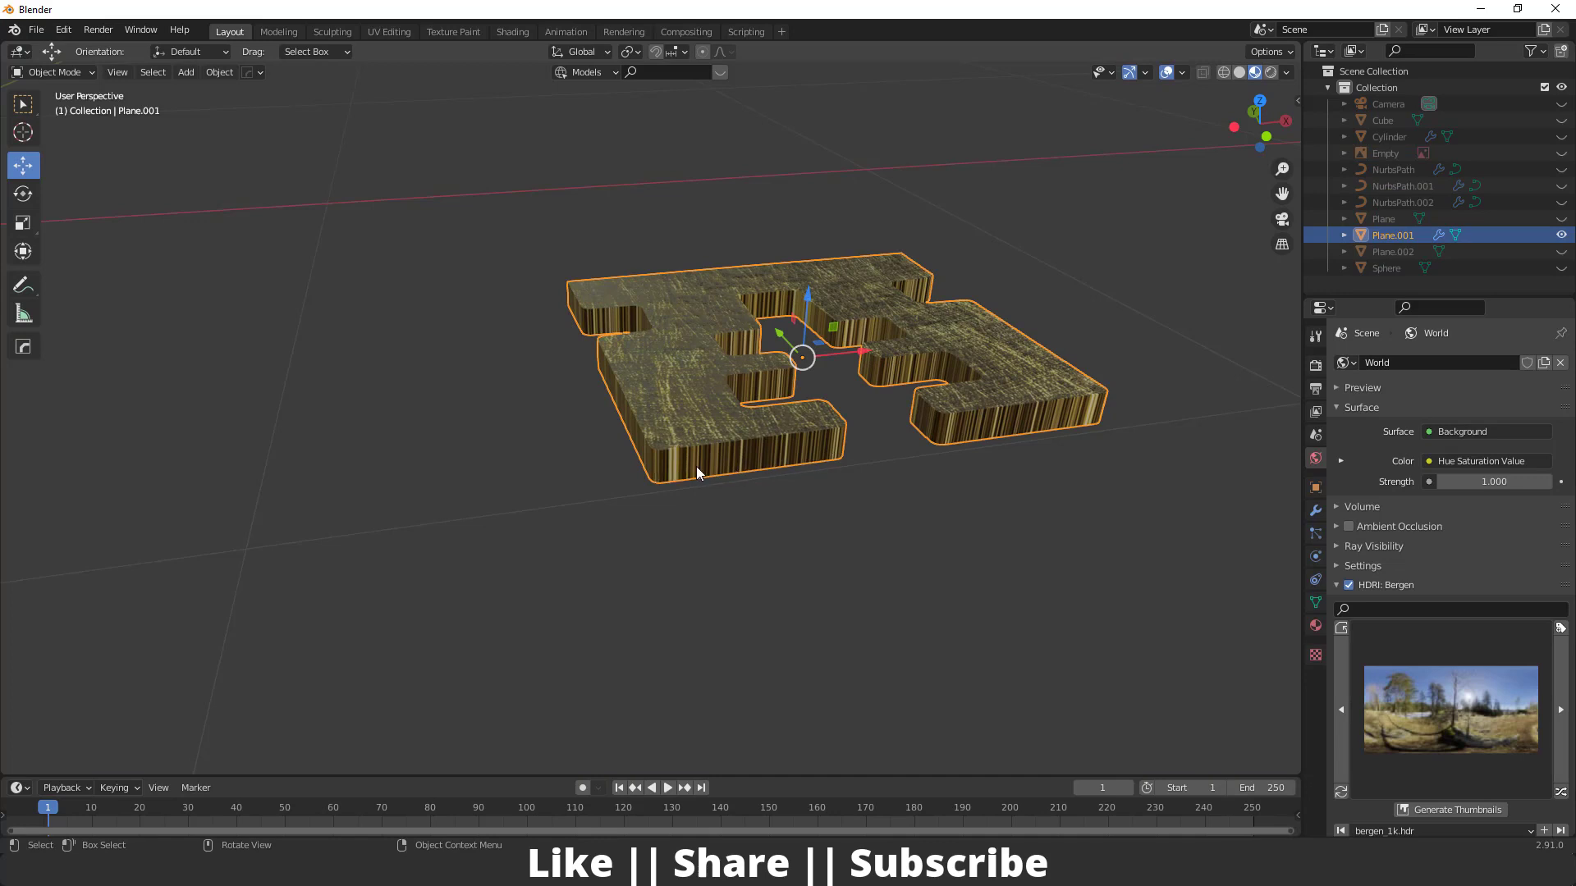
pyautogui.press('Tab')
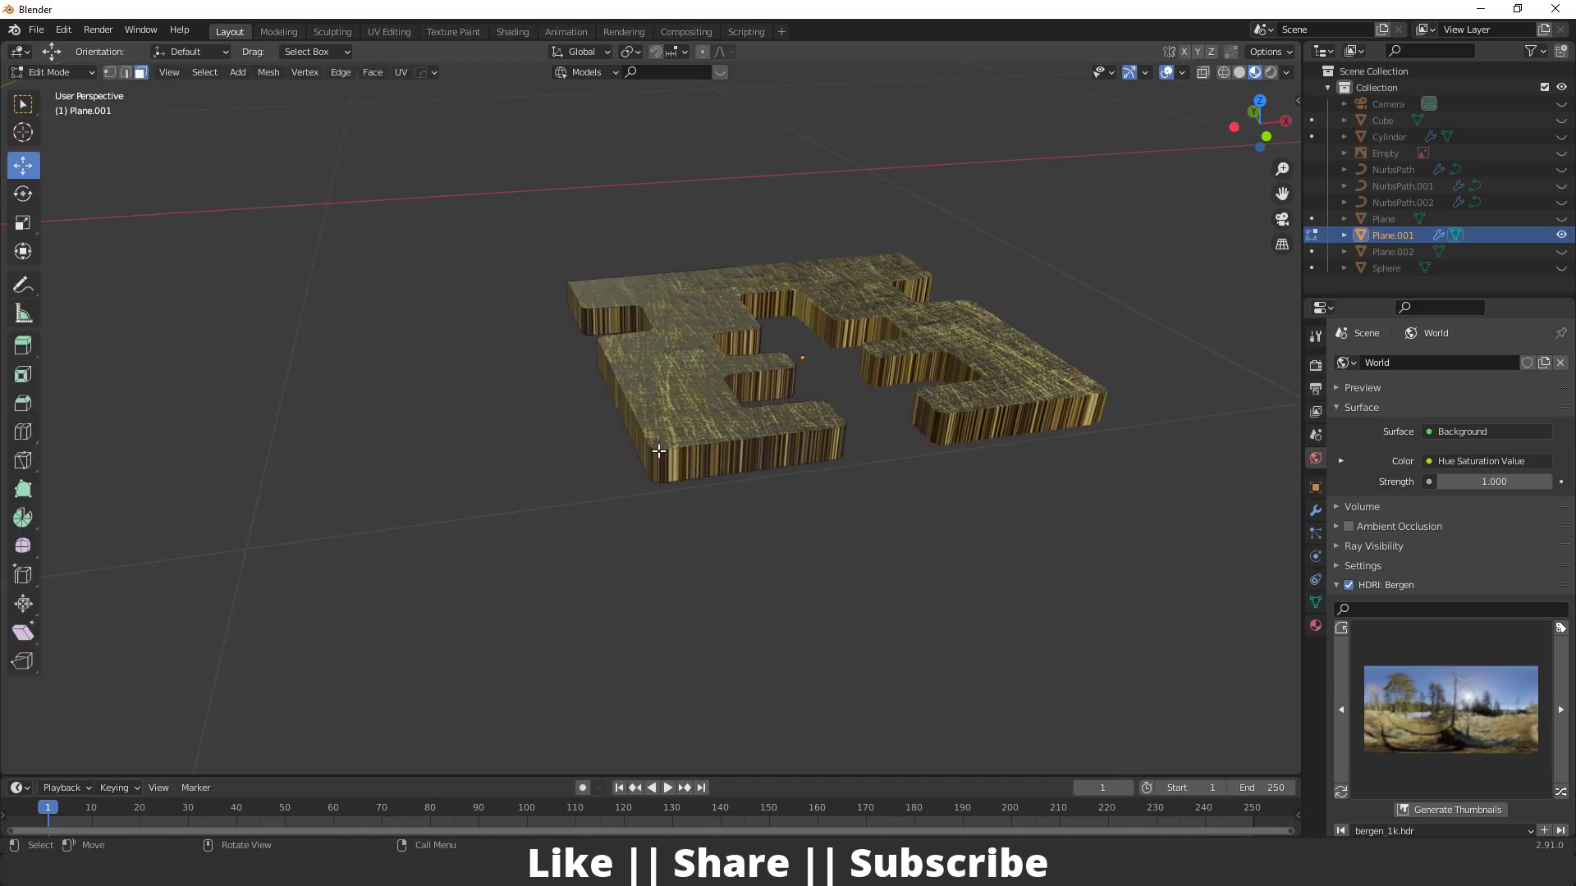
# Select the band of side faces around the key bit's outline with a shortest-path face selection
pyautogui.click(696, 463)
pyautogui.moveTo(646, 492); pyautogui.dragTo(692, 448, button='middle')
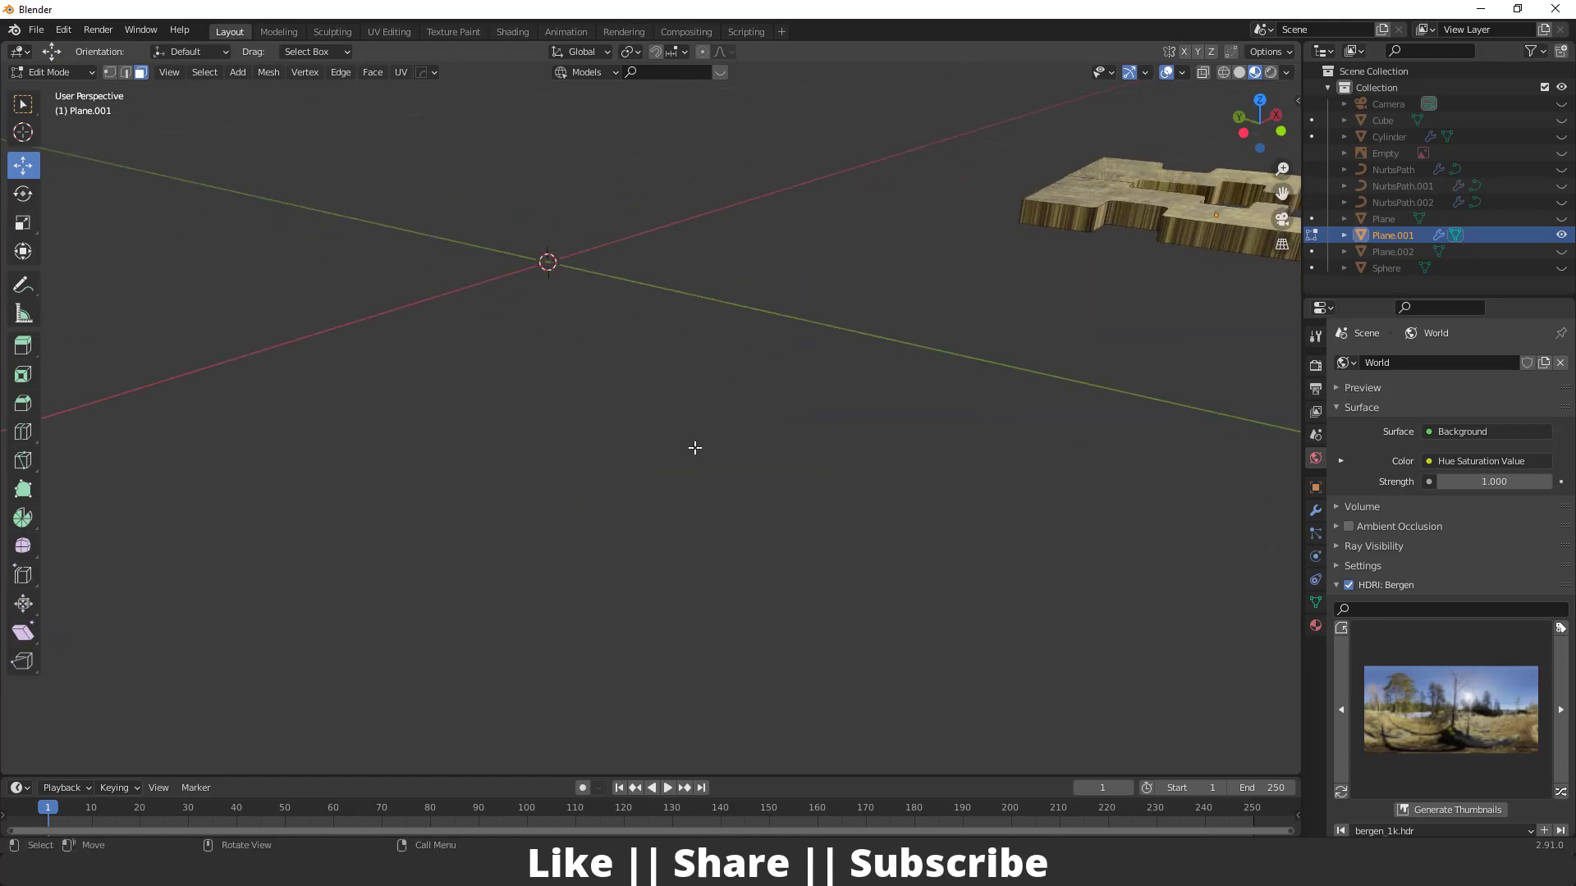
pyautogui.keyDown('ctrl'); pyautogui.click(1049, 210); pyautogui.keyUp('ctrl')
pyautogui.moveTo(1048, 210); pyautogui.dragTo(919, 431, button='middle')
pyautogui.moveTo(671, 381); pyautogui.dragTo(668, 556, button='middle')
pyautogui.scroll(8, 812, 488)
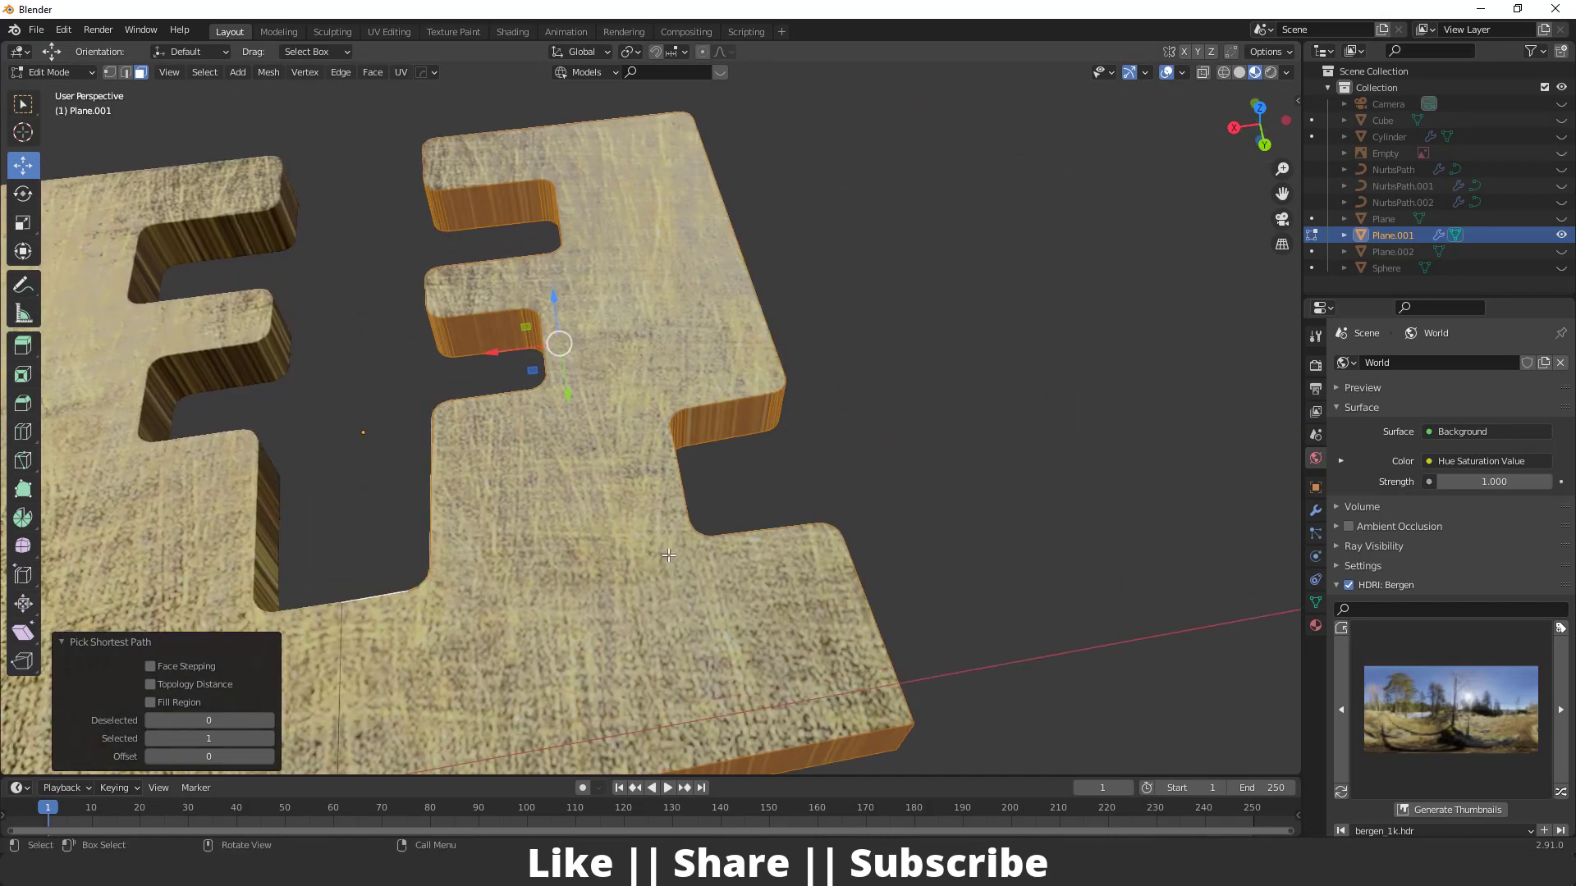
# Unwrap the selected side faces of the key bit and return to Object Mode
pyautogui.press('u')
pyautogui.click(623, 492)
pyautogui.moveTo(624, 493); pyautogui.dragTo(640, 380, button='middle')
pyautogui.scroll(-3, 819, 373)
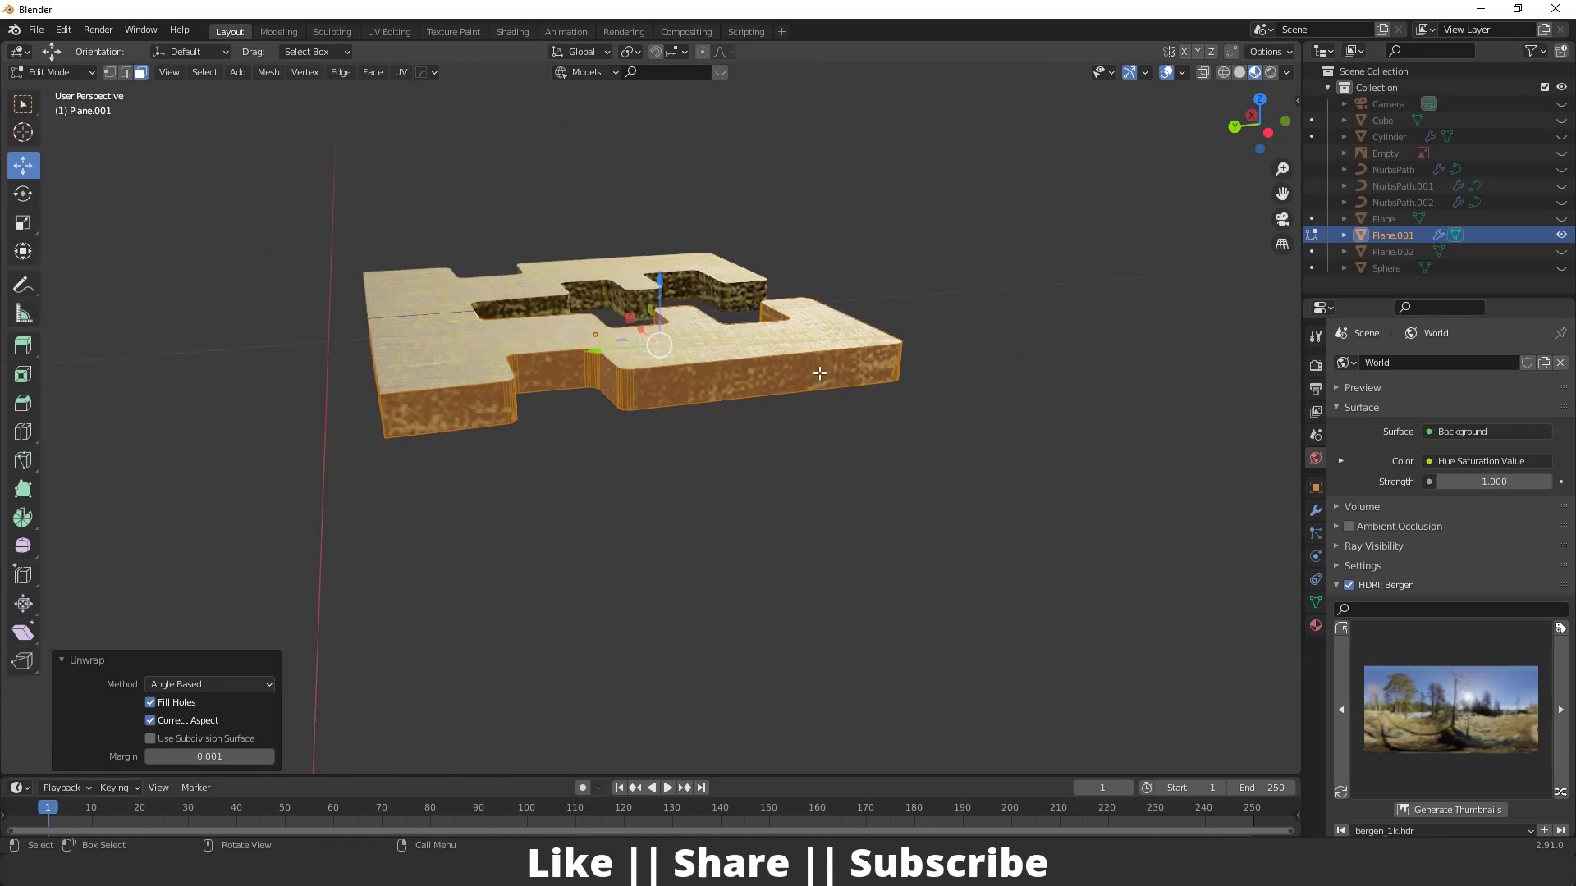
pyautogui.press('Tab')
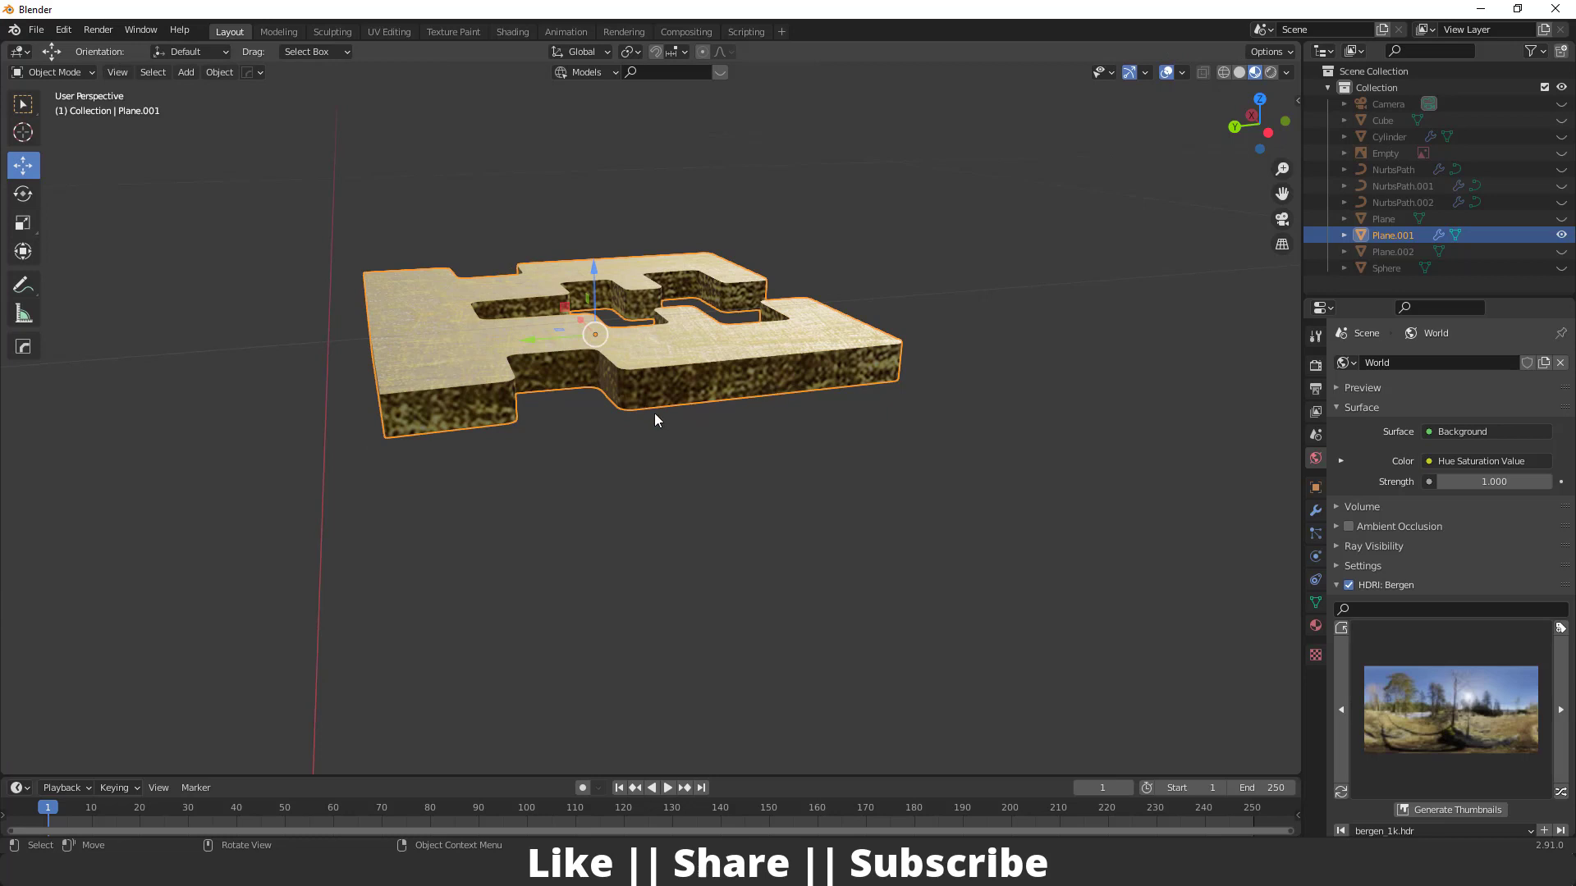
# In the UV Editing workspace, scale up all of the key bit's UV islands and return to Object Mode to check the texture
pyautogui.press('Tab')
pyautogui.click(388, 32)
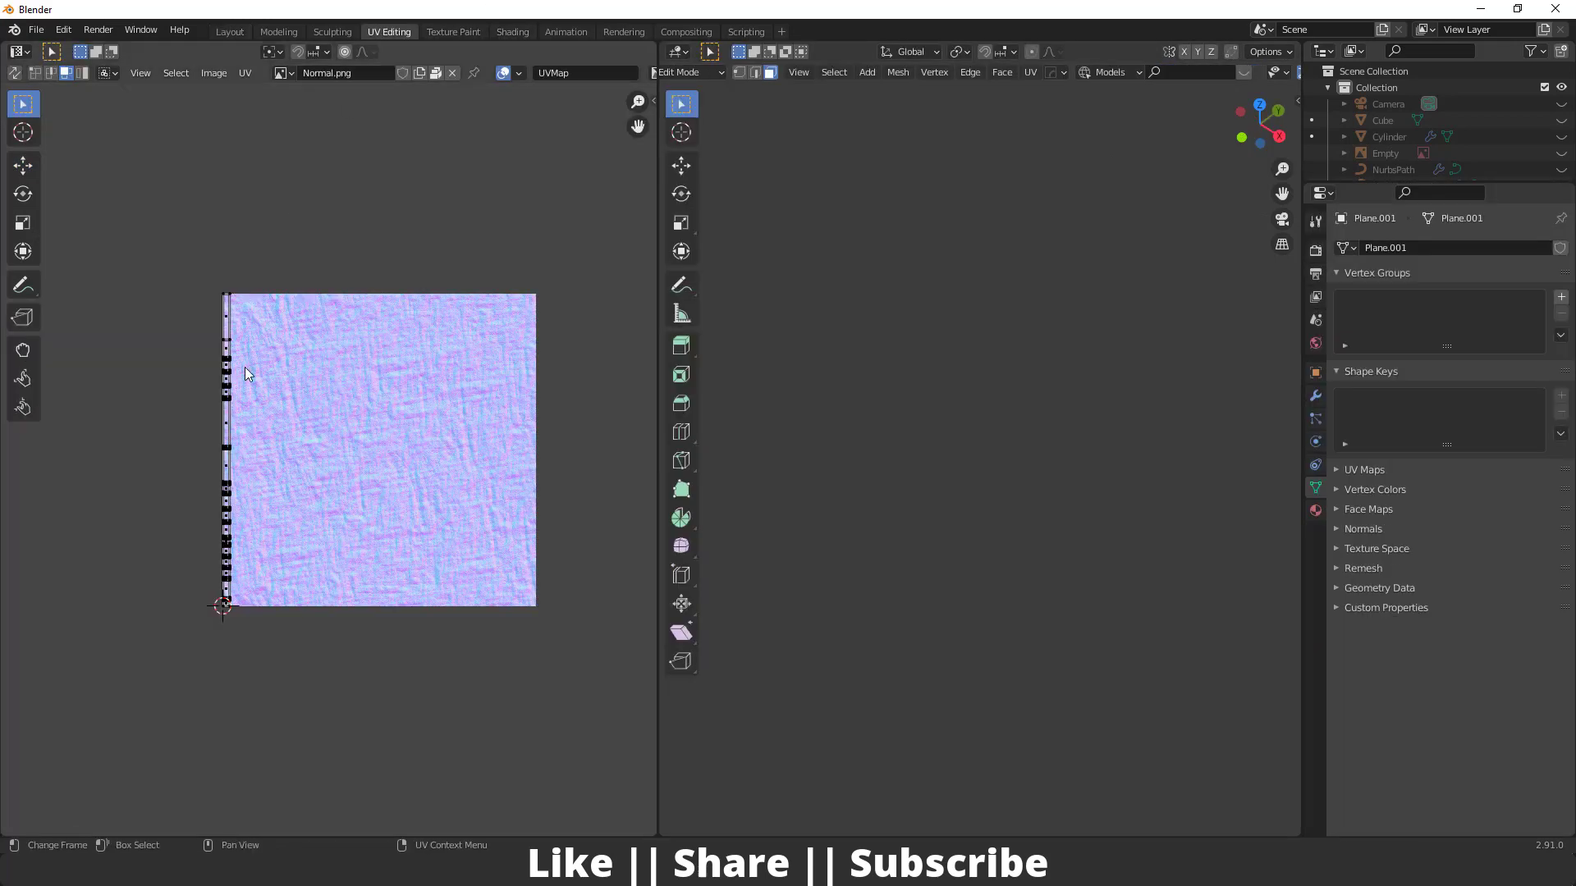
pyautogui.press('a')
pyautogui.press('KP_Decimal')
pyautogui.scroll(4, 976, 528)
pyautogui.moveTo(837, 541); pyautogui.dragTo(956, 574, button='middle')
pyautogui.press('s')
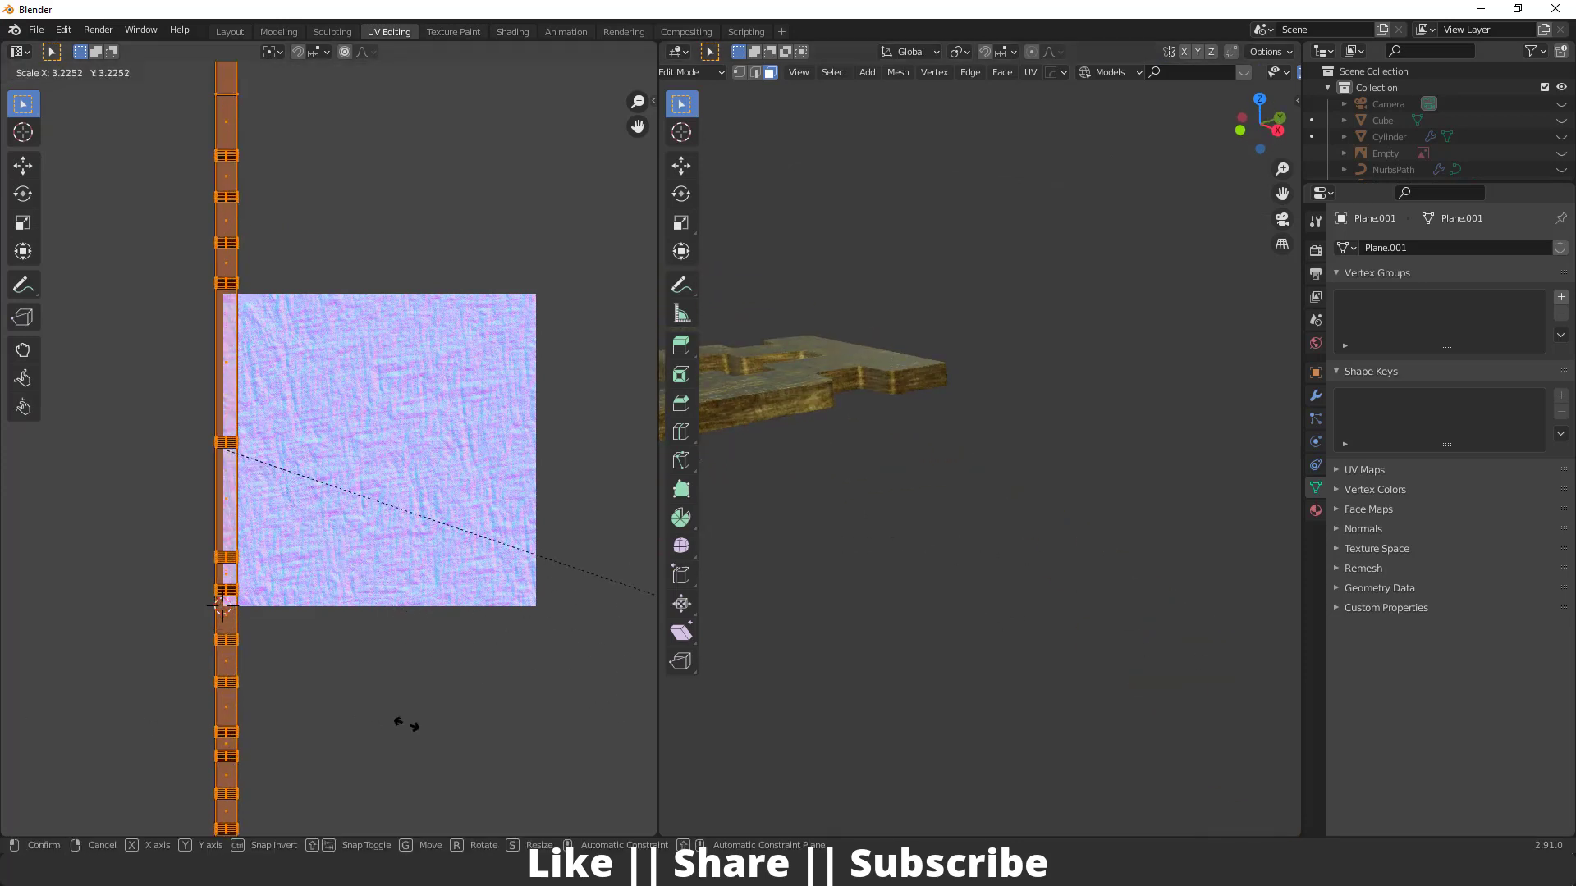
pyautogui.click(179, 723)
pyautogui.press('Tab')
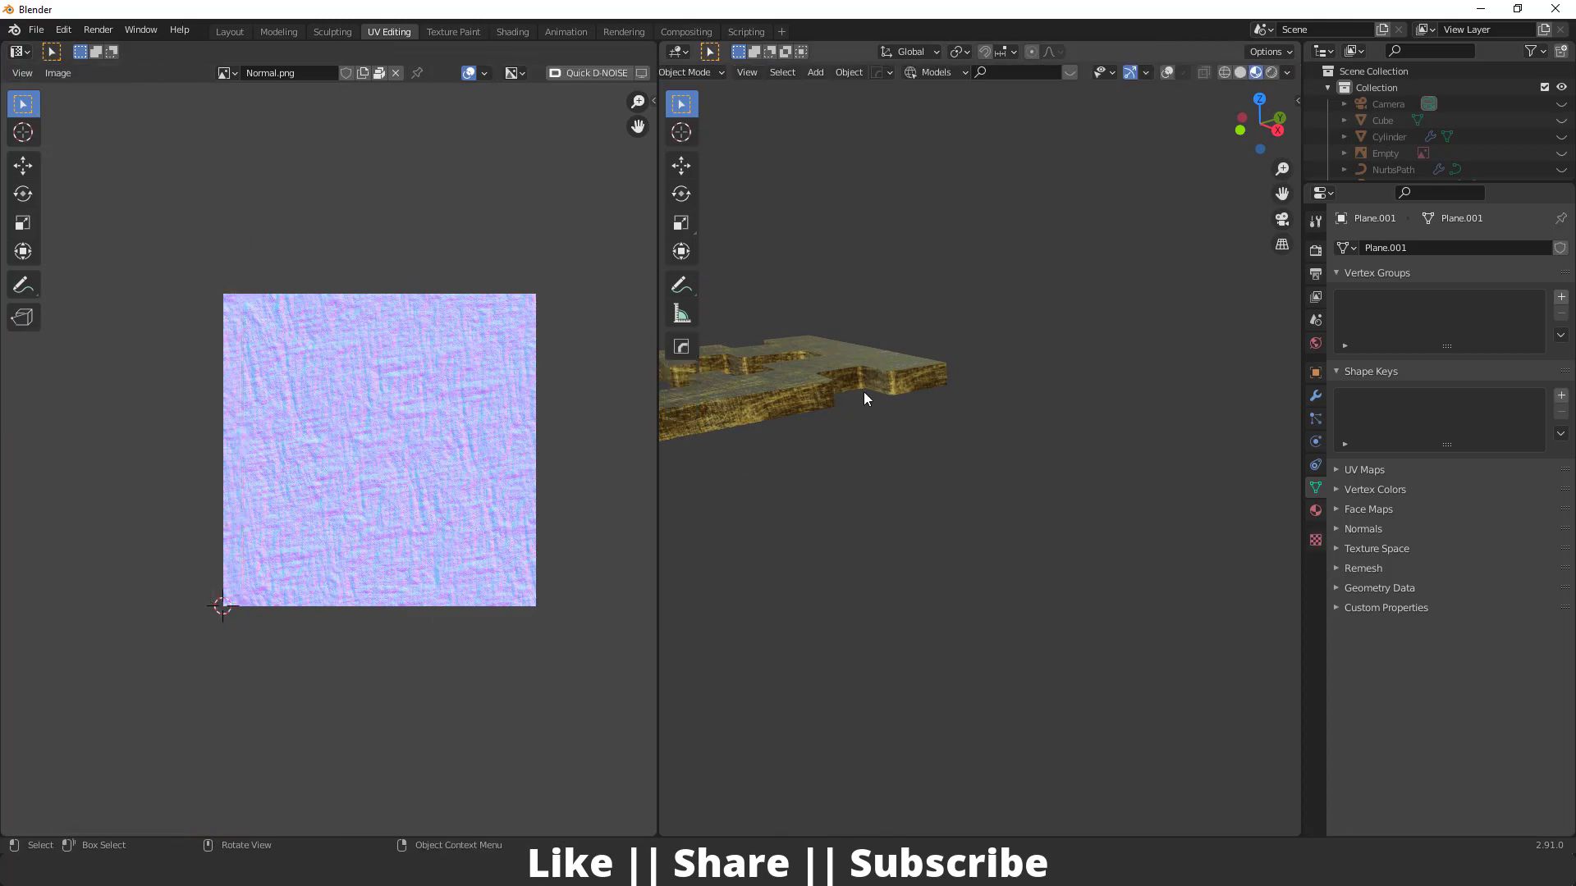
pyautogui.scroll(5, 991, 460)
pyautogui.scroll(-6, 998, 438)
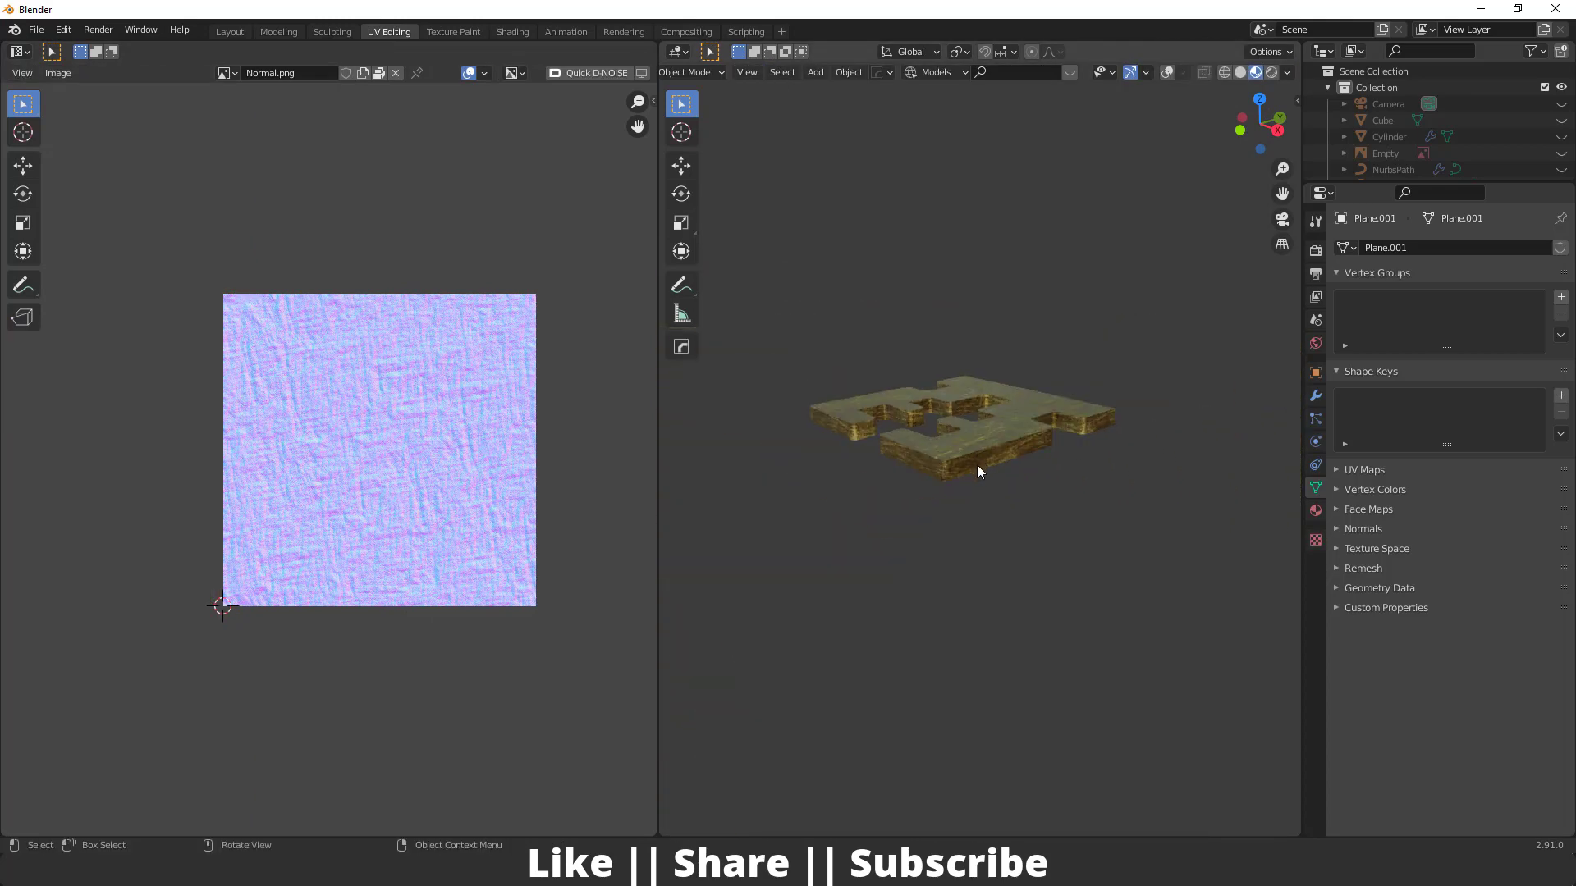
pyautogui.scroll(2, 976, 465)
# Return to the Layout workspace and apply a Hard Ops bevel to the key bit's edges
pyautogui.click(230, 31)
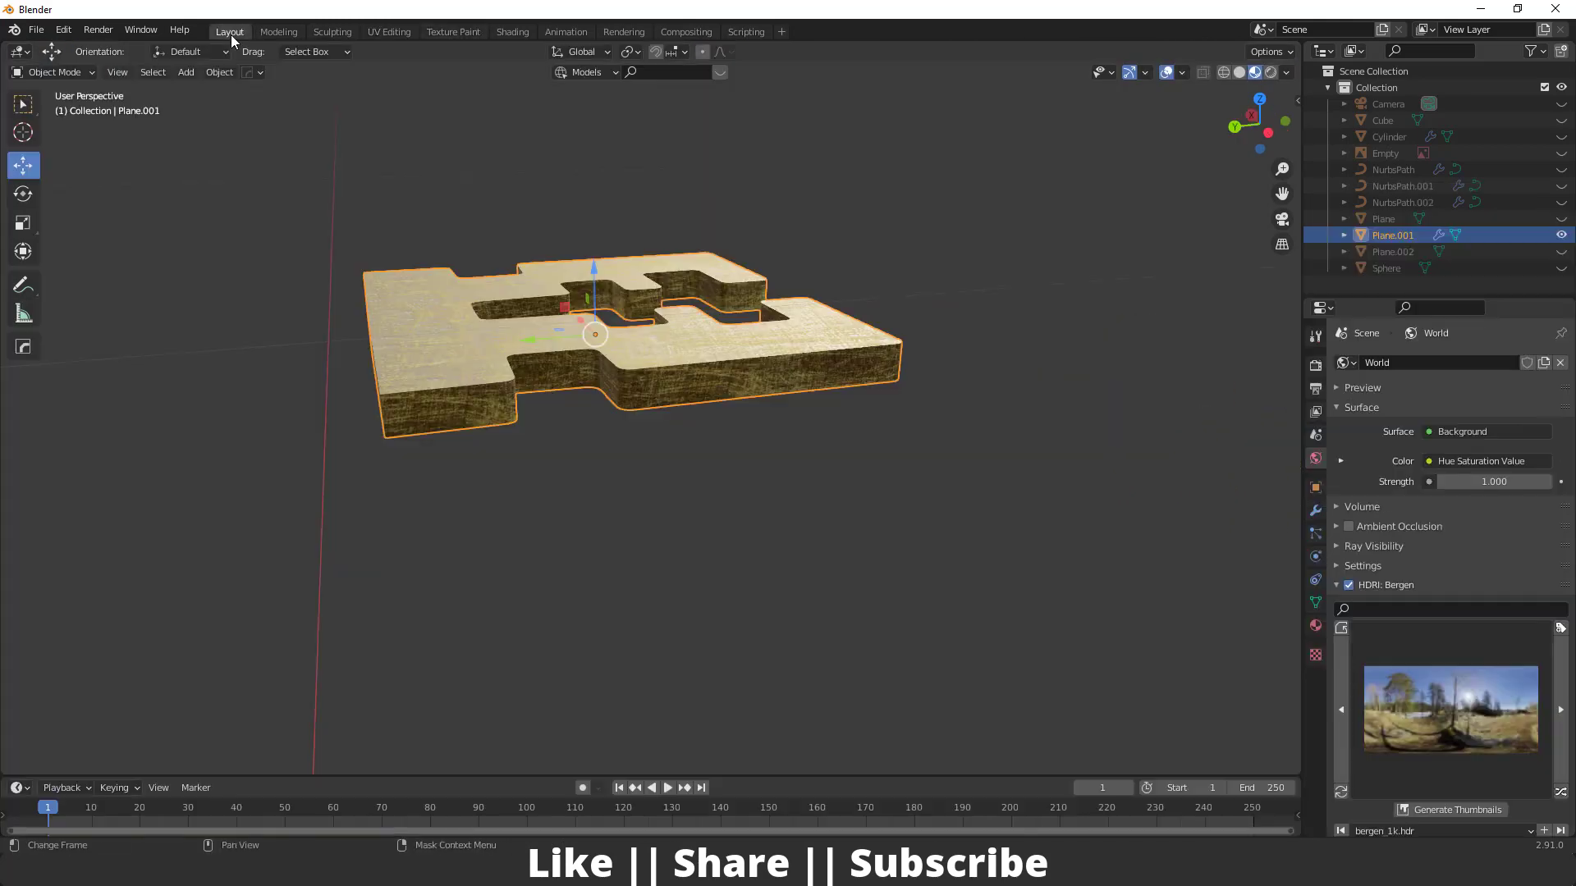
pyautogui.scroll(-1, 643, 481)
pyautogui.scroll(2, 647, 385)
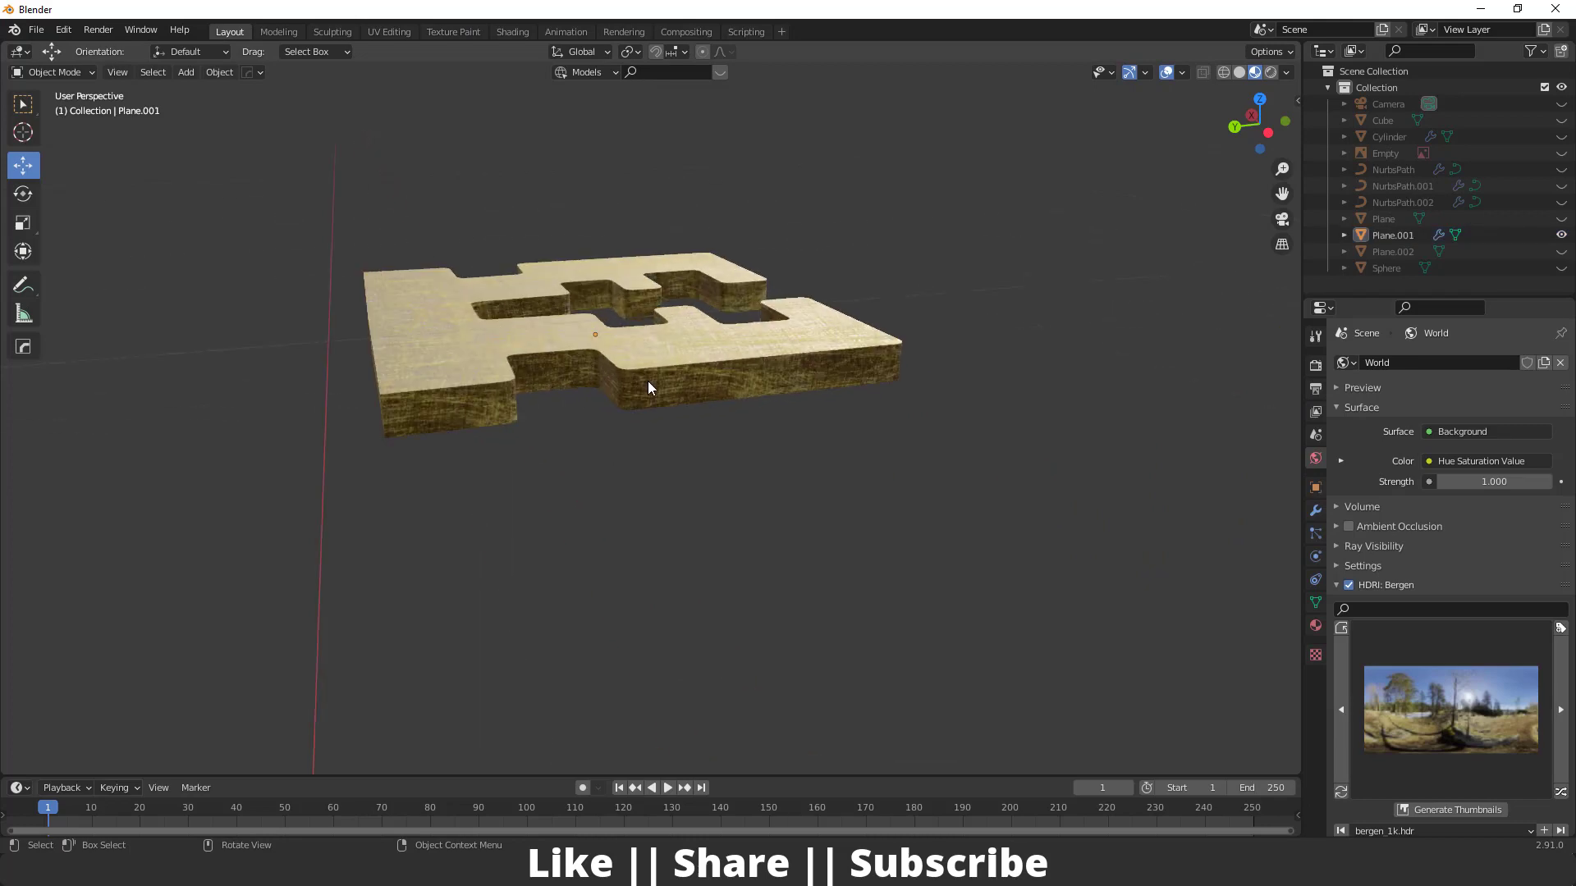
pyautogui.scroll(-1, 671, 386)
pyautogui.press('q')
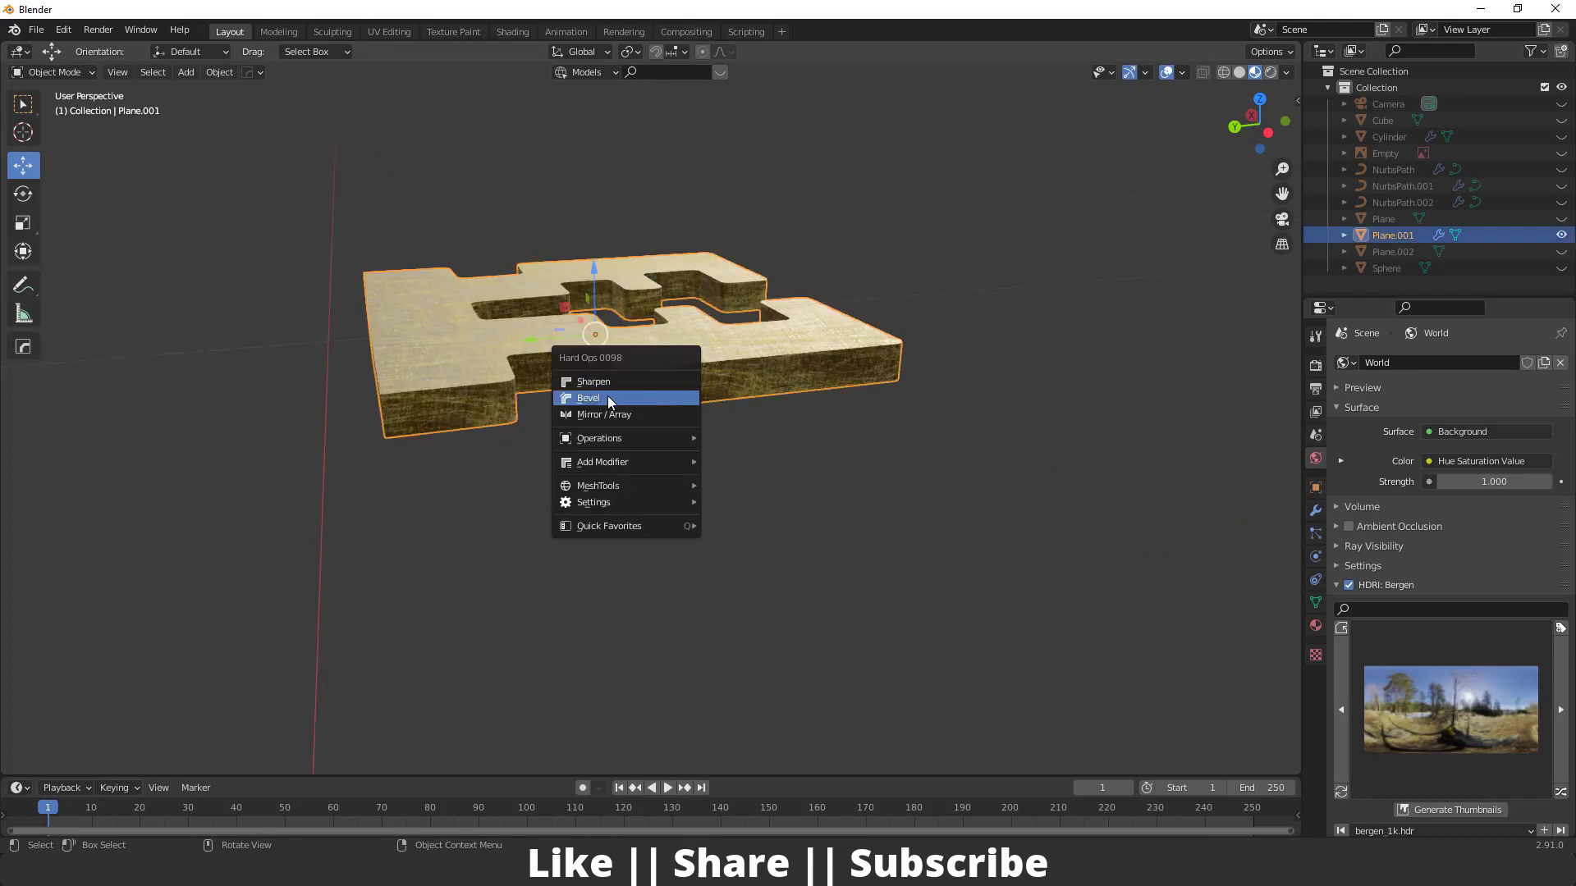
pyautogui.click(692, 397)
pyautogui.scroll(3, 624, 371)
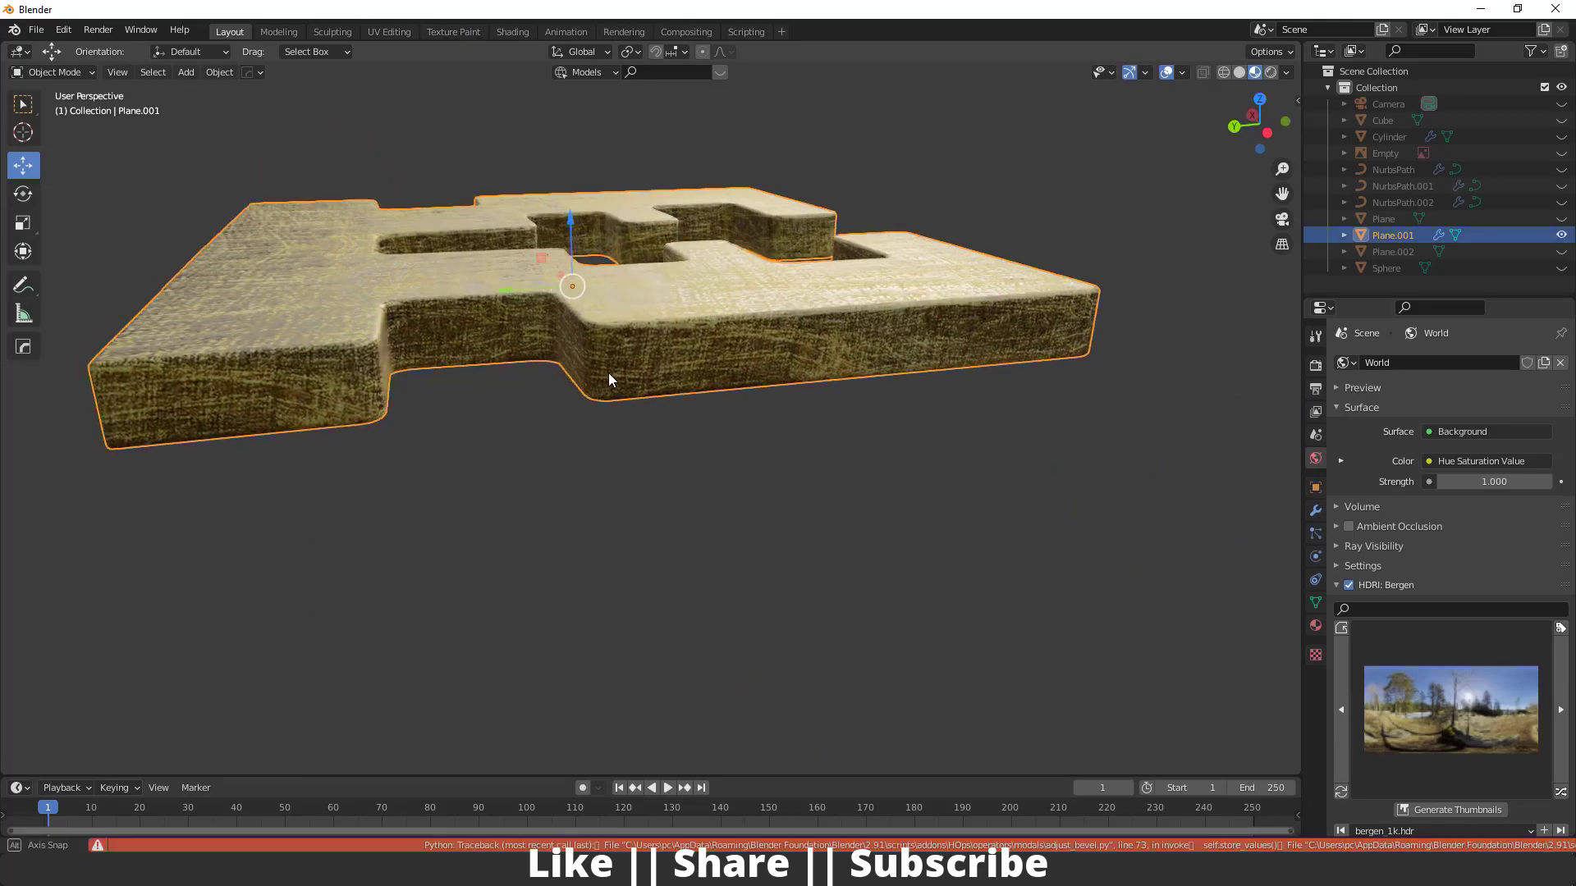
pyautogui.moveTo(608, 372); pyautogui.dragTo(482, 369, button='middle')
pyautogui.moveTo(854, 399); pyautogui.dragTo(714, 404, button='middle')
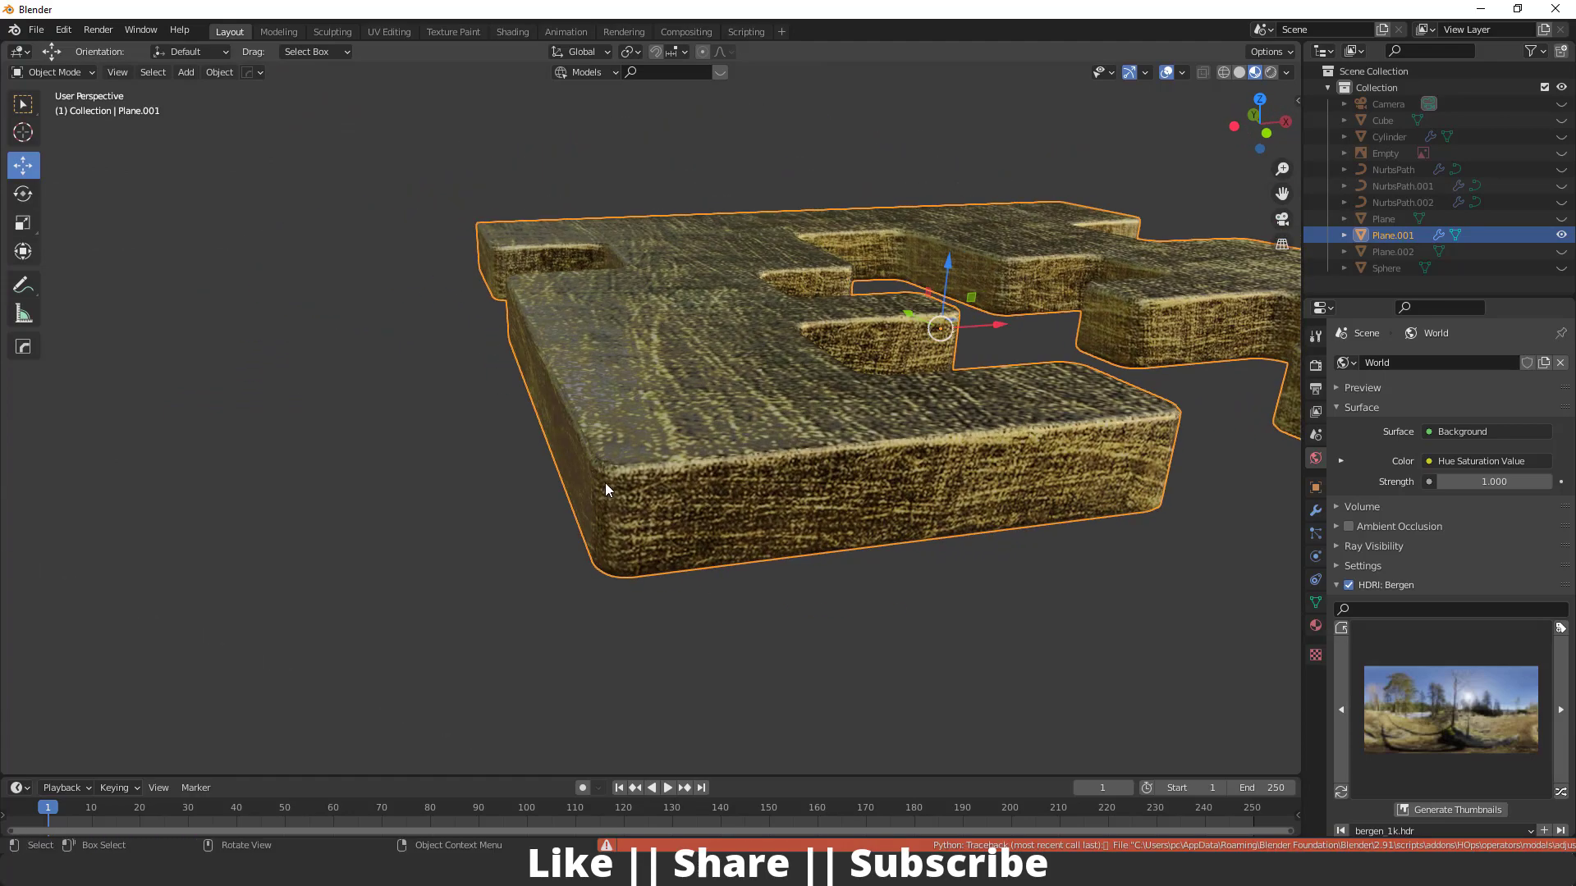
pyautogui.scroll(-4, 759, 463)
pyautogui.moveTo(795, 481); pyautogui.dragTo(649, 478, button='middle')
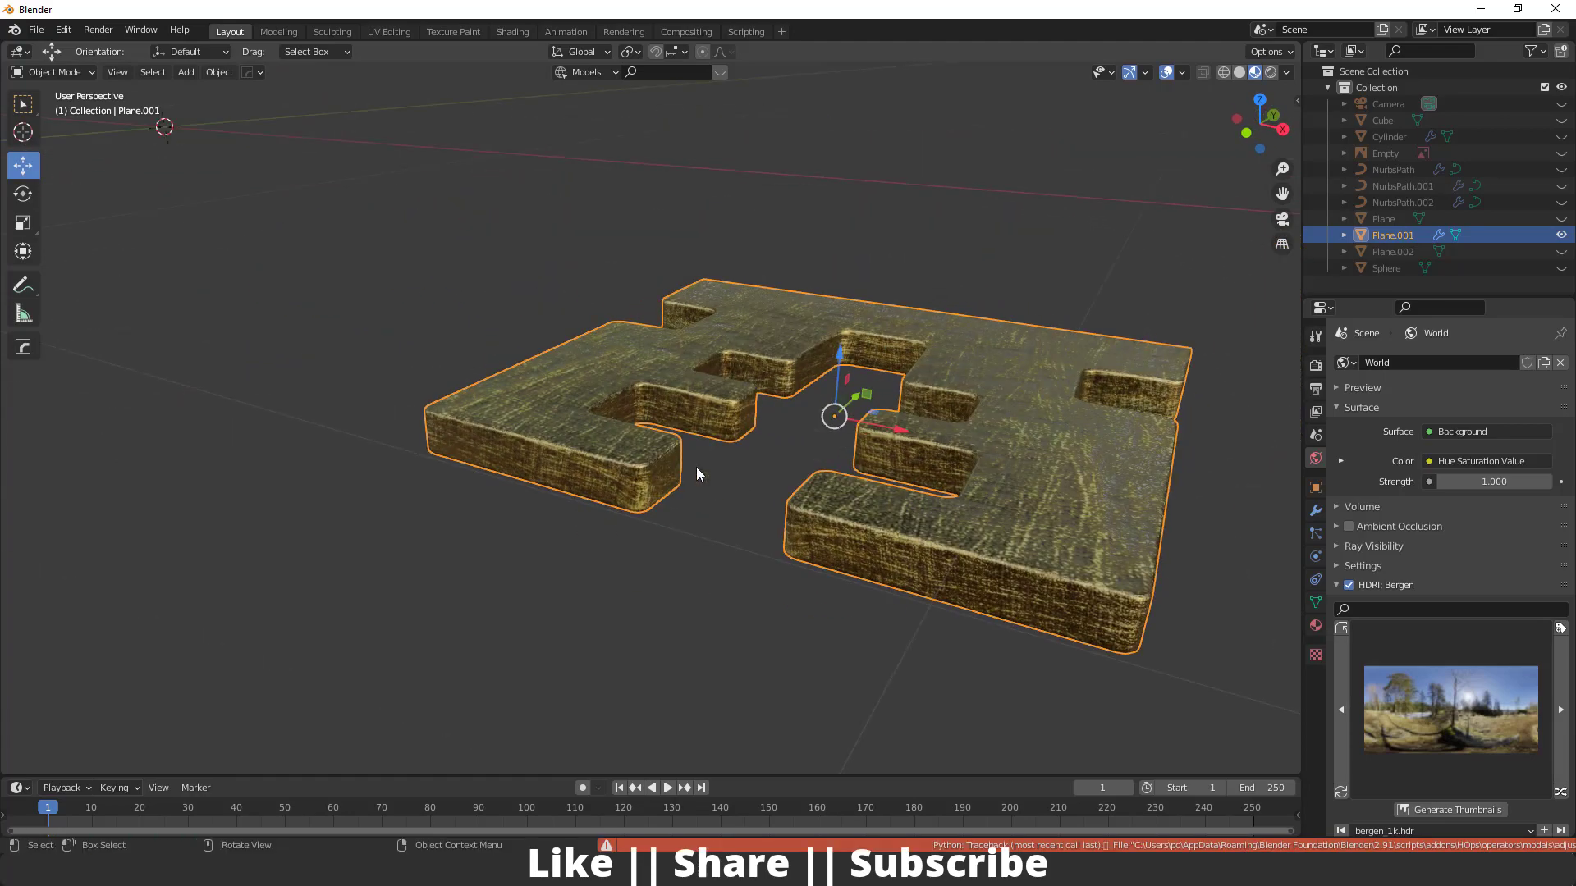
# Leave the isolated view and apply a Hard Ops bevel to the key's cylindrical shaft
pyautogui.press('KP_Divide')
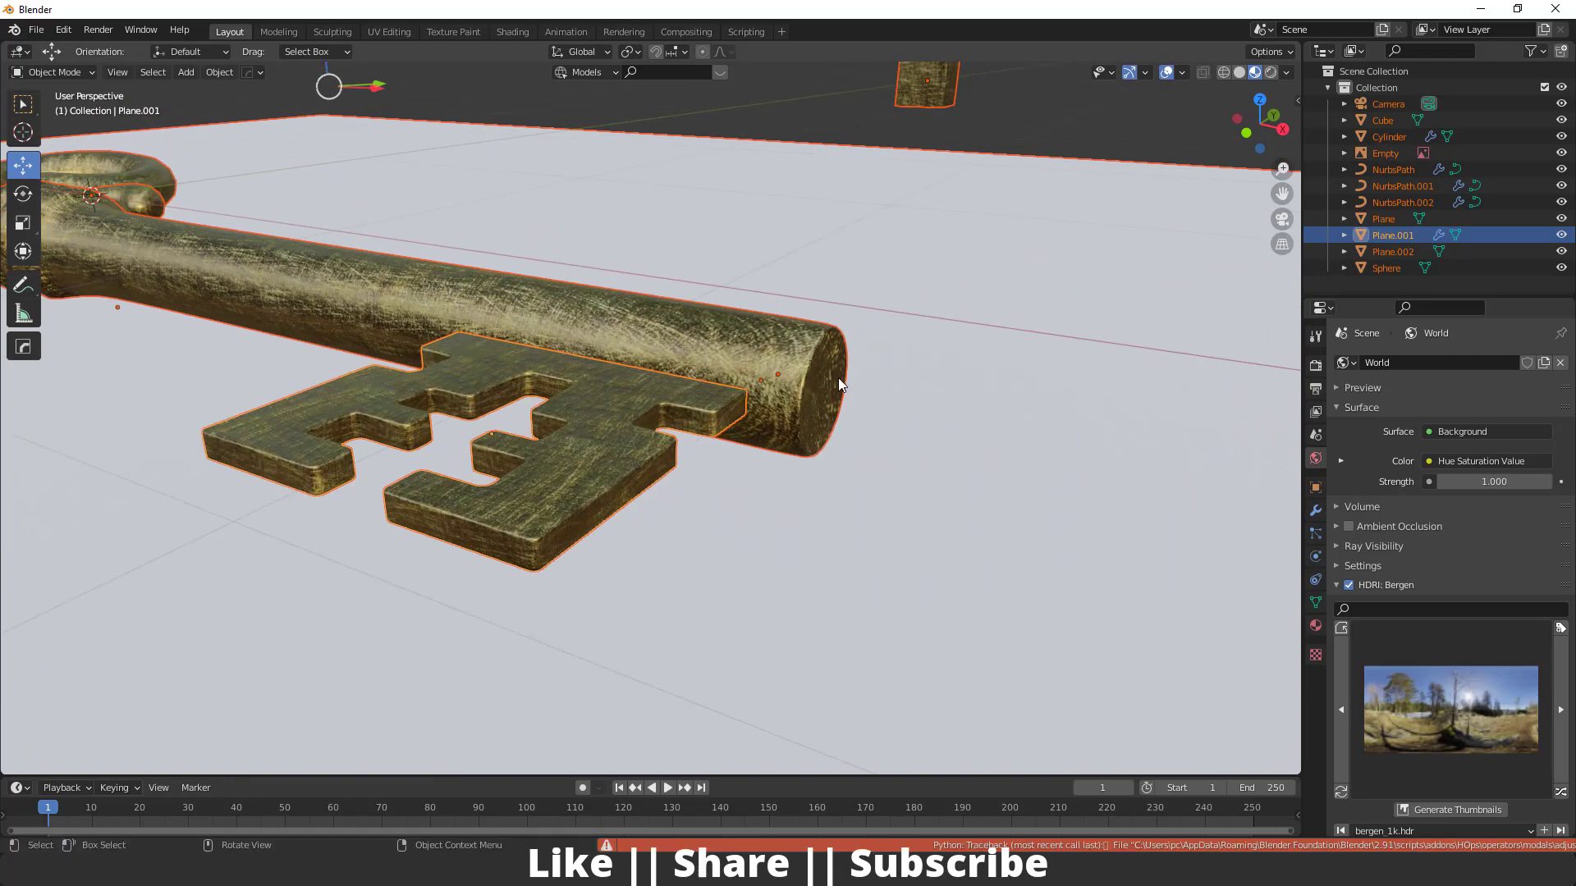
pyautogui.click(839, 382)
pyautogui.scroll(3, 813, 368)
pyautogui.press('q')
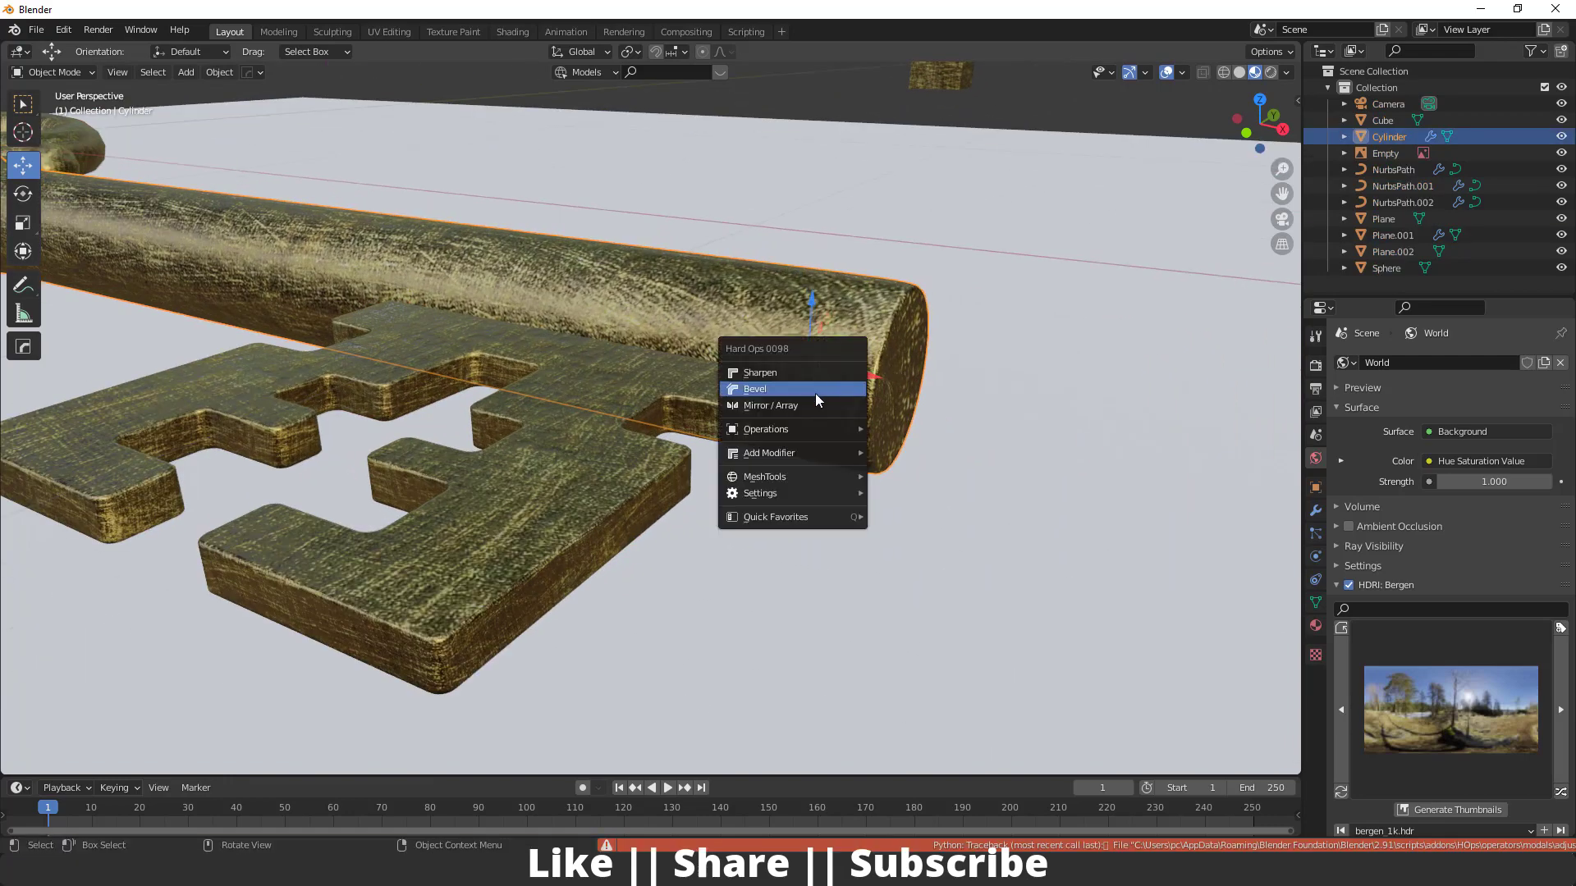
pyautogui.click(783, 393)
# Give the ground plane a new material with a near-black base color and a roughness of about 0.323
pyautogui.scroll(-4, 870, 396)
pyautogui.moveTo(50, 412); pyautogui.dragTo(526, 458, button='middle')
pyautogui.scroll(-3, 730, 375)
pyautogui.scroll(-4, 558, 455)
pyautogui.scroll(-4, 624, 476)
pyautogui.keyDown('shift'); pyautogui.moveTo(672, 488); pyautogui.dragTo(599, 470, button='middle'); pyautogui.keyUp('shift')
pyautogui.click(598, 469)
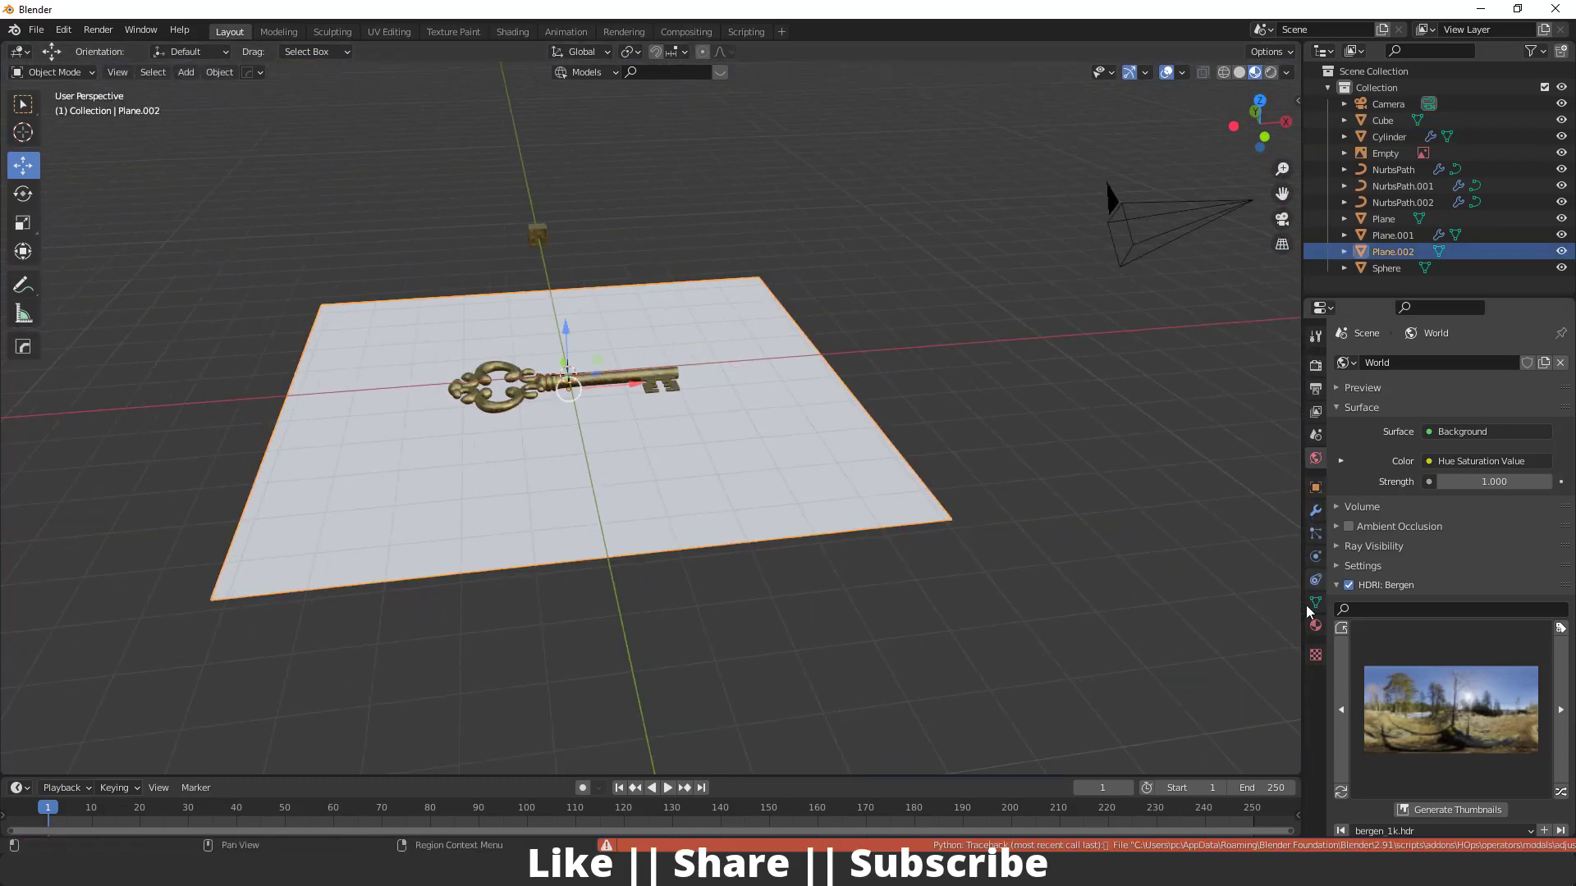
pyautogui.click(1315, 625)
pyautogui.click(1395, 417)
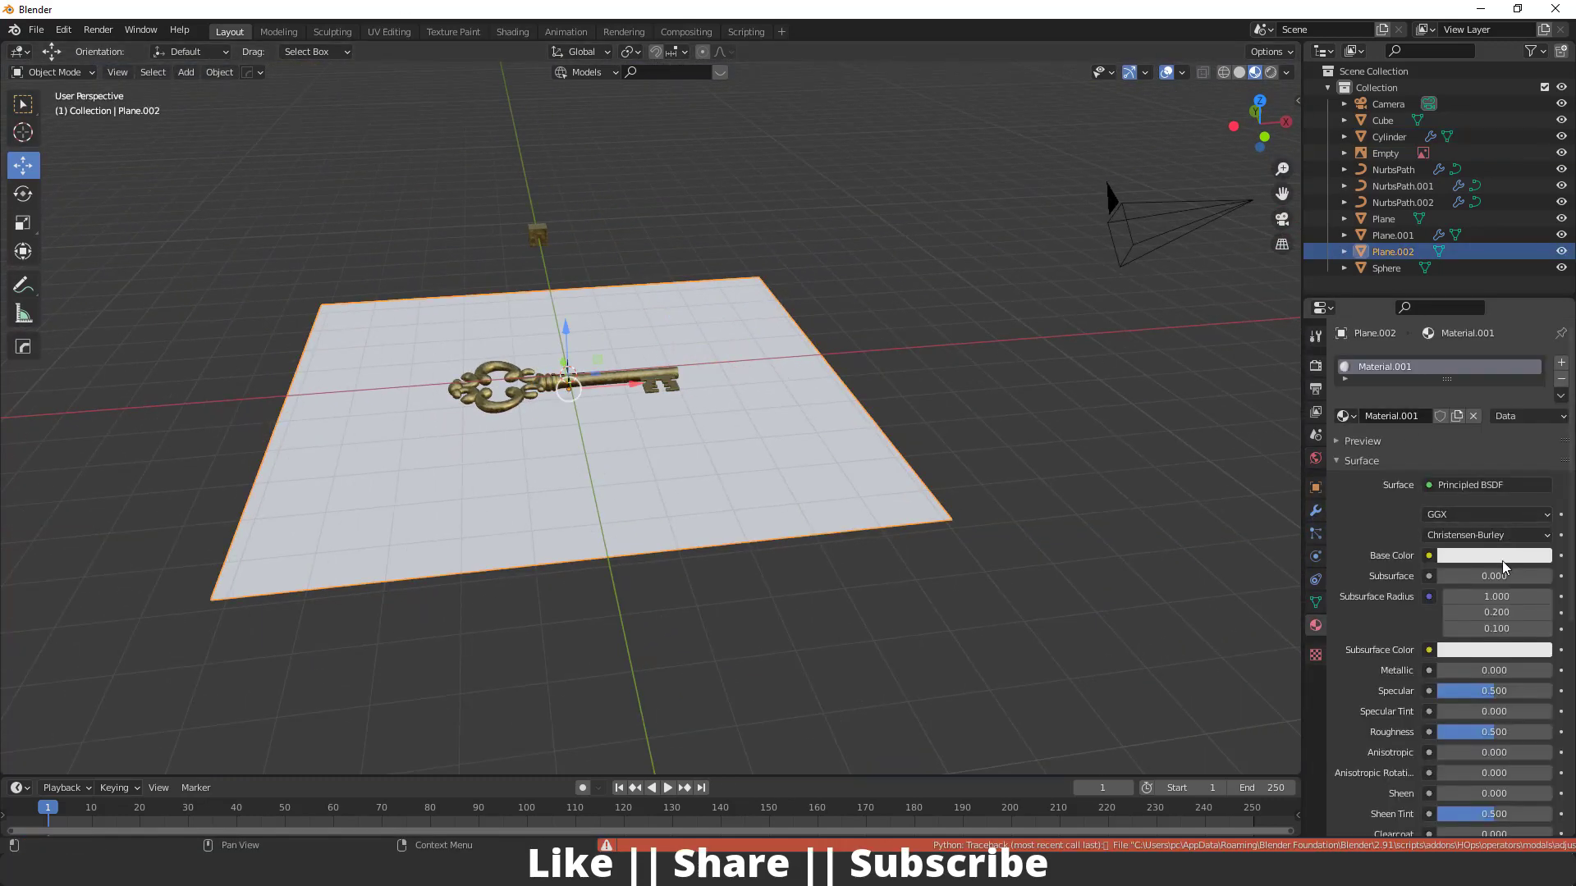
pyautogui.click(1493, 555)
pyautogui.moveTo(1539, 324); pyautogui.dragTo(1538, 433)
pyautogui.press('Return')
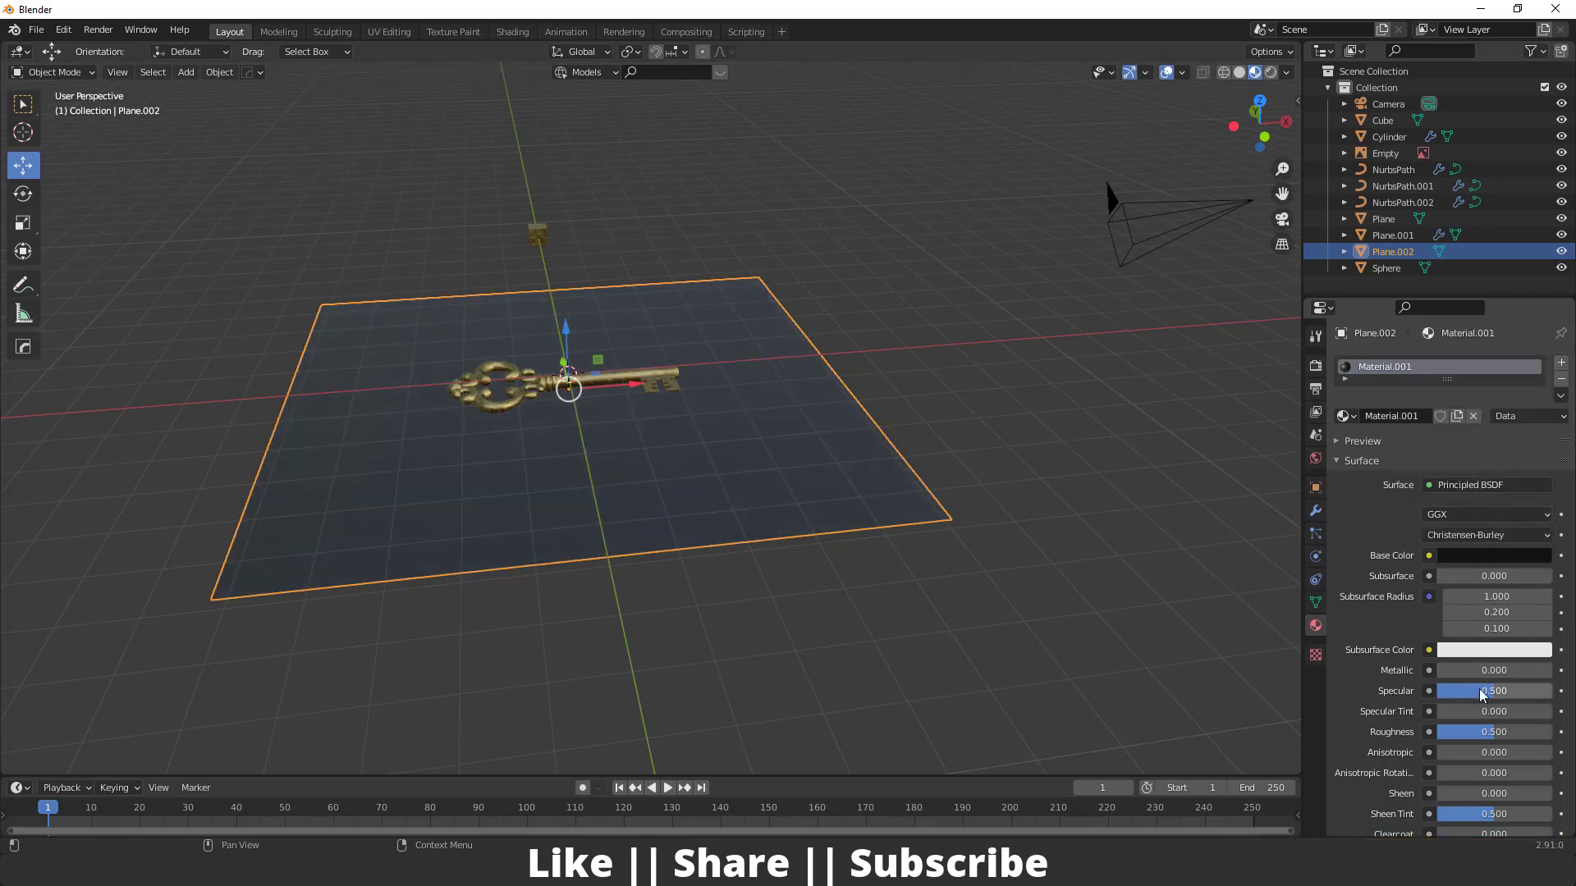
pyautogui.moveTo(1490, 732); pyautogui.dragTo(1468, 732)
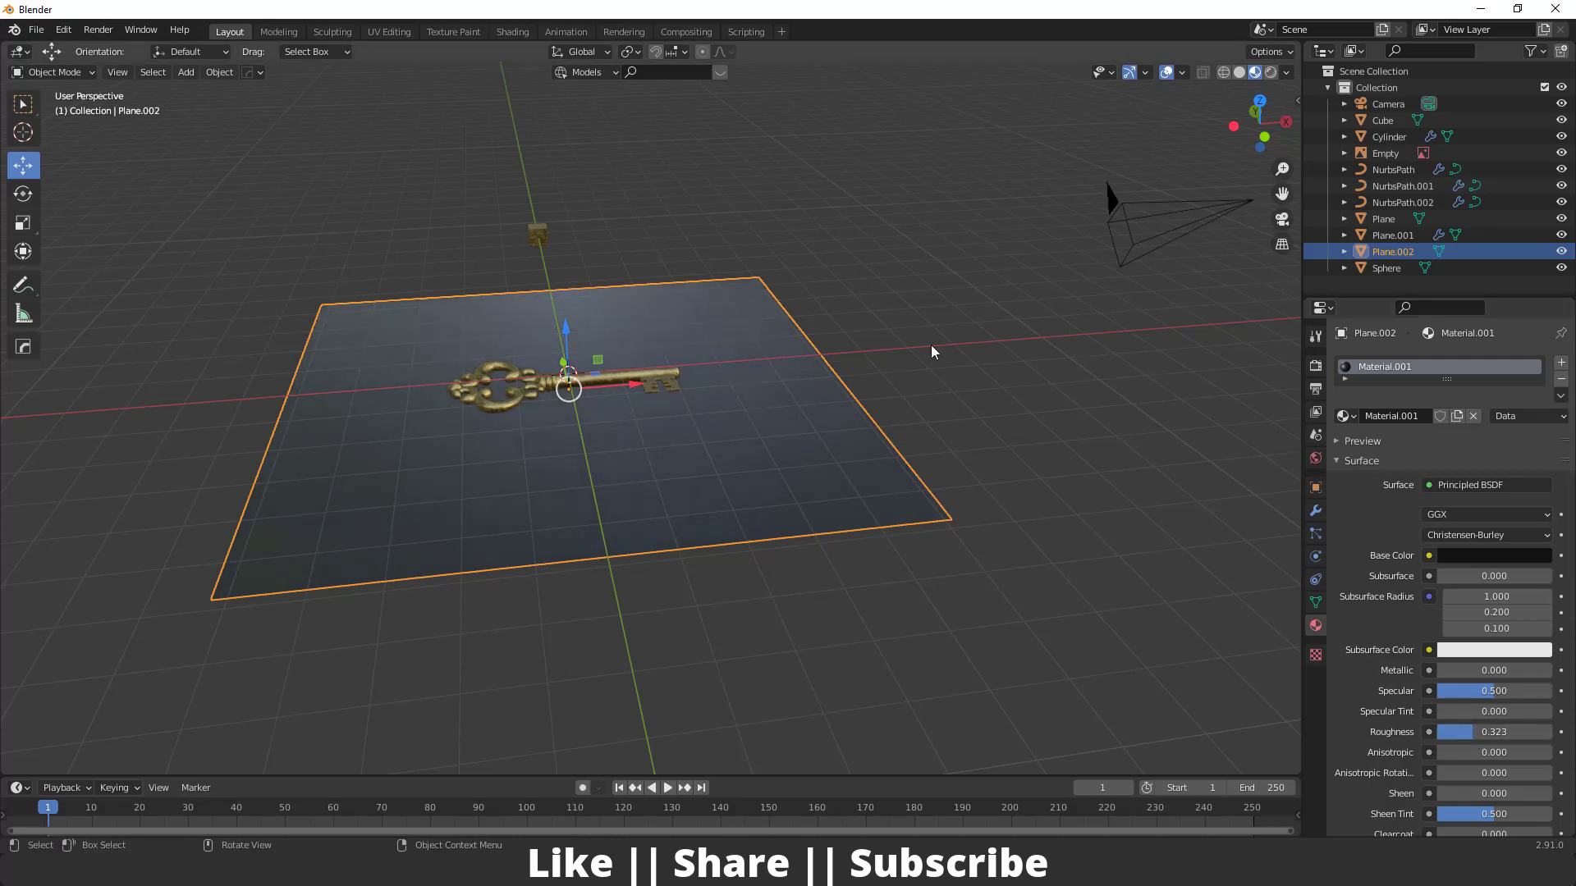
# Preview the scene in rendered shading and align the camera to a closer view of the key
pyautogui.click(1286, 72)
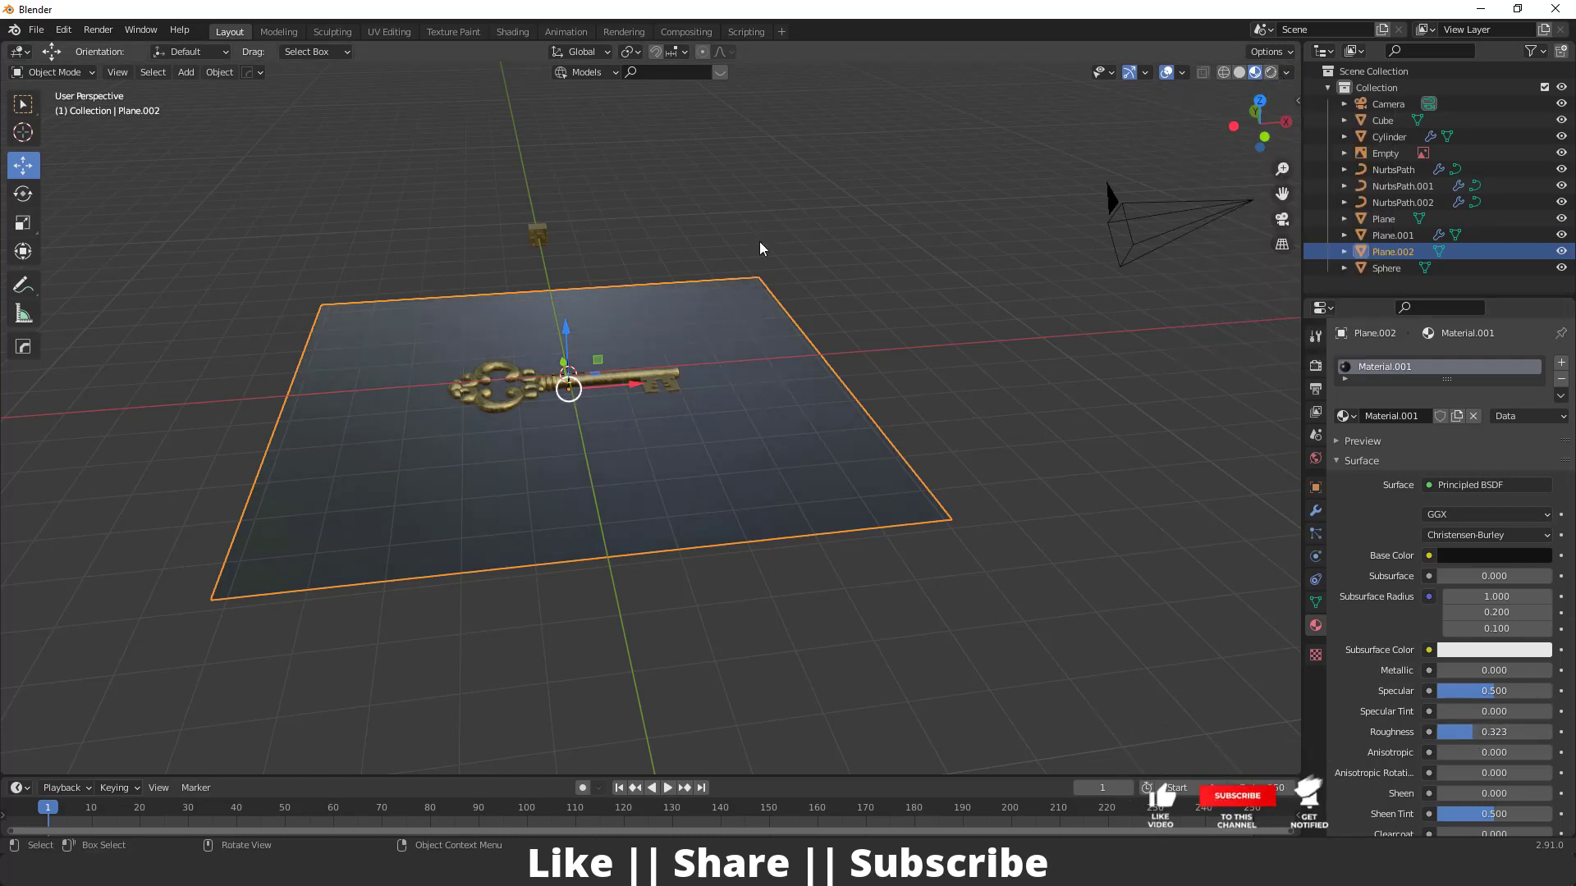
pyautogui.click(1268, 74)
pyautogui.scroll(3, 462, 406)
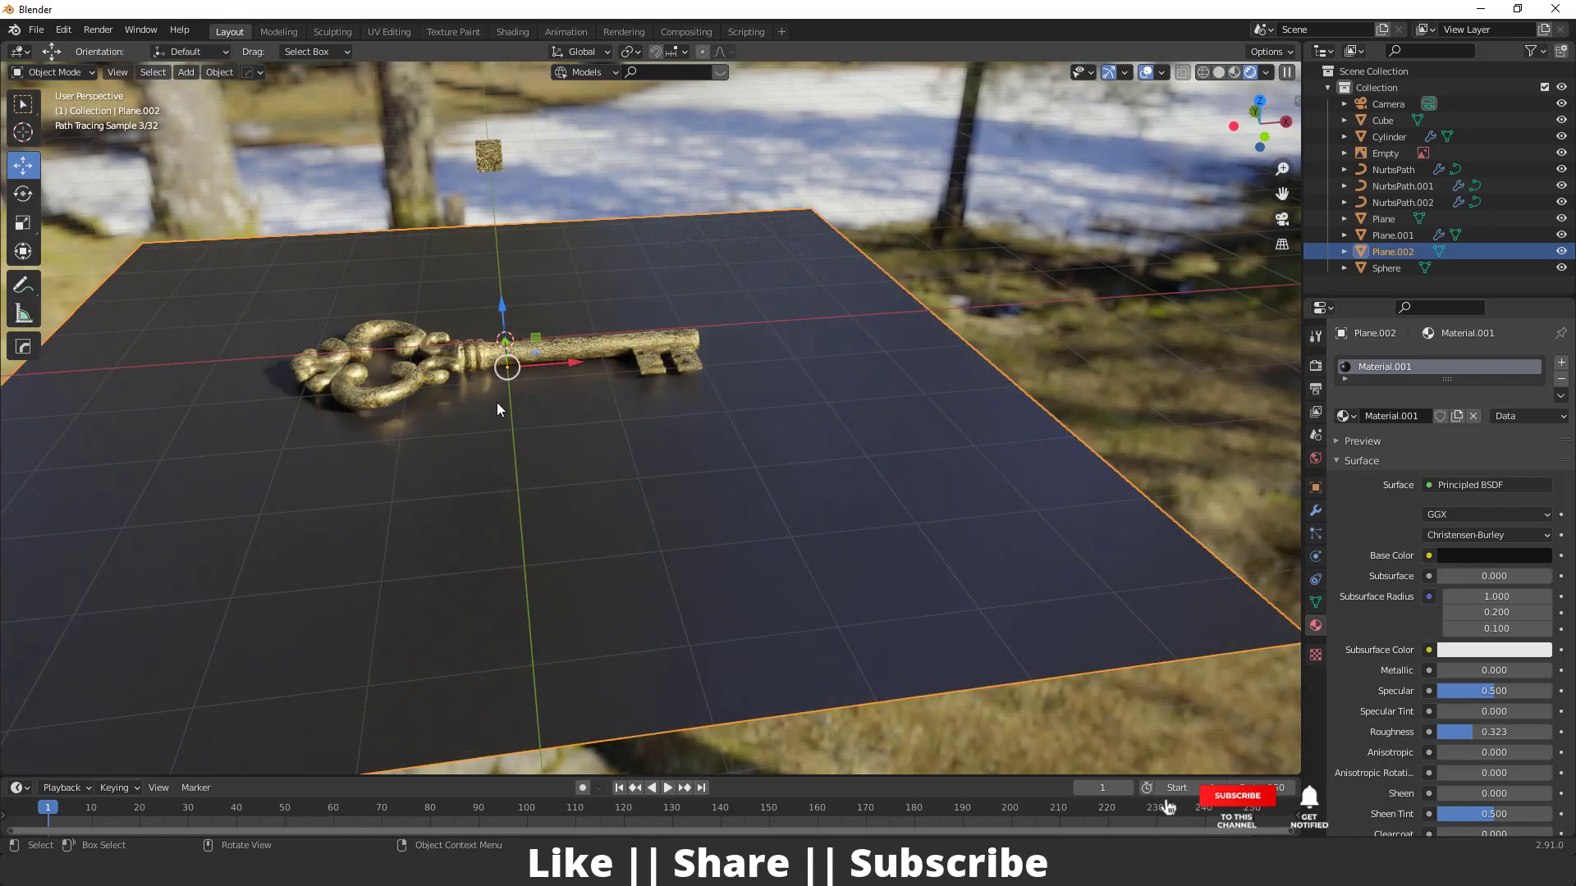
pyautogui.moveTo(496, 403); pyautogui.dragTo(495, 425, button='middle')
pyautogui.press('ctrl+alt+KP_0')
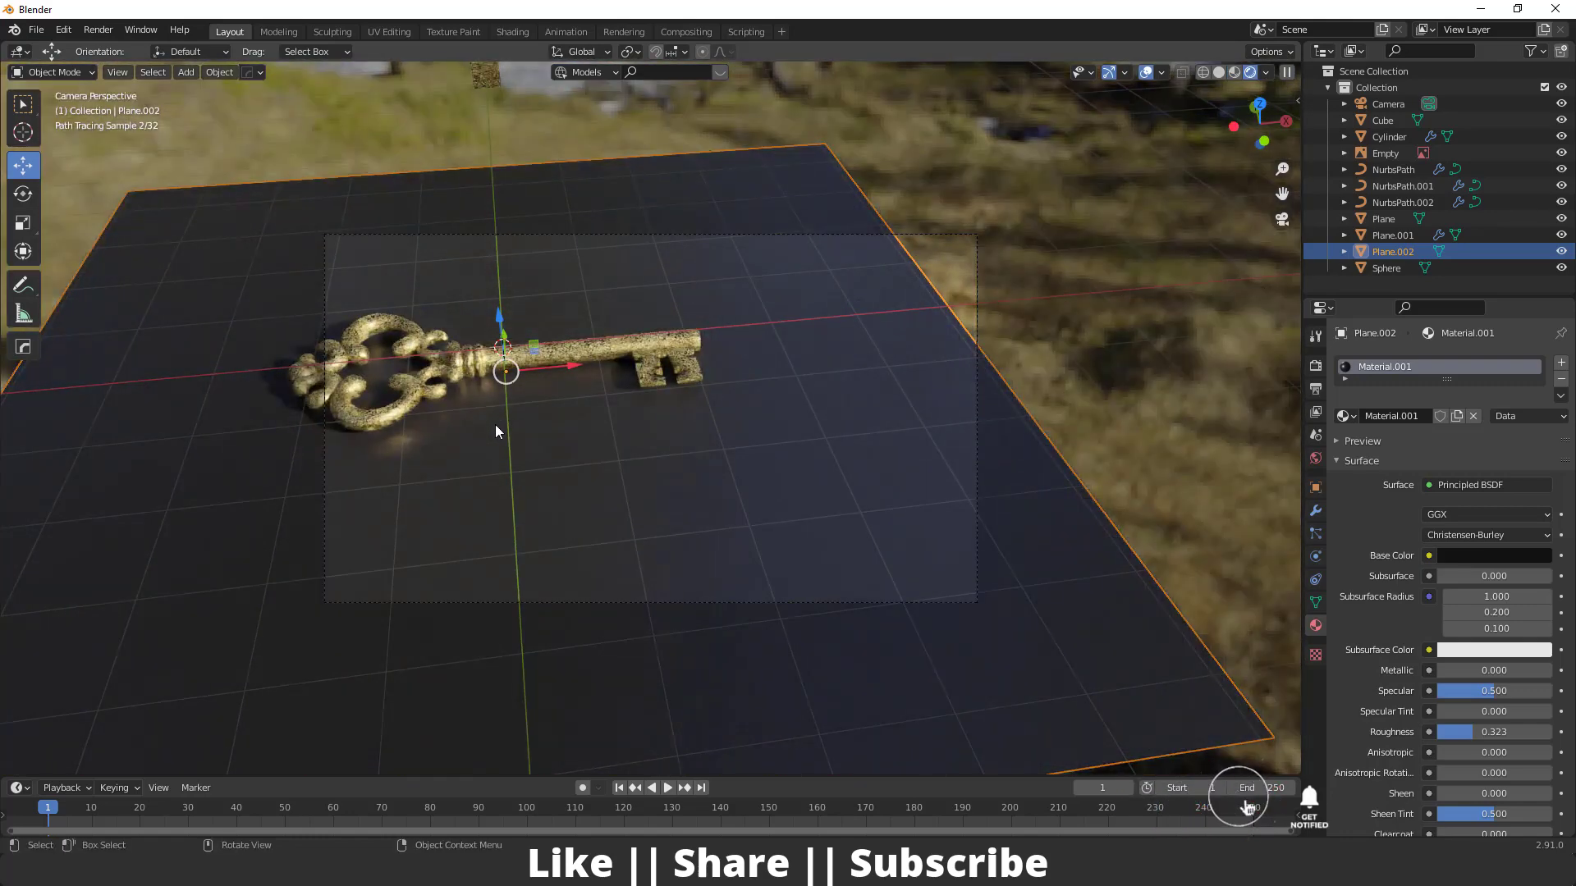
# Lock the camera to the view and reframe the shot so the whole key lies diagonally within the camera frame
pyautogui.press('n')
pyautogui.click(1292, 174)
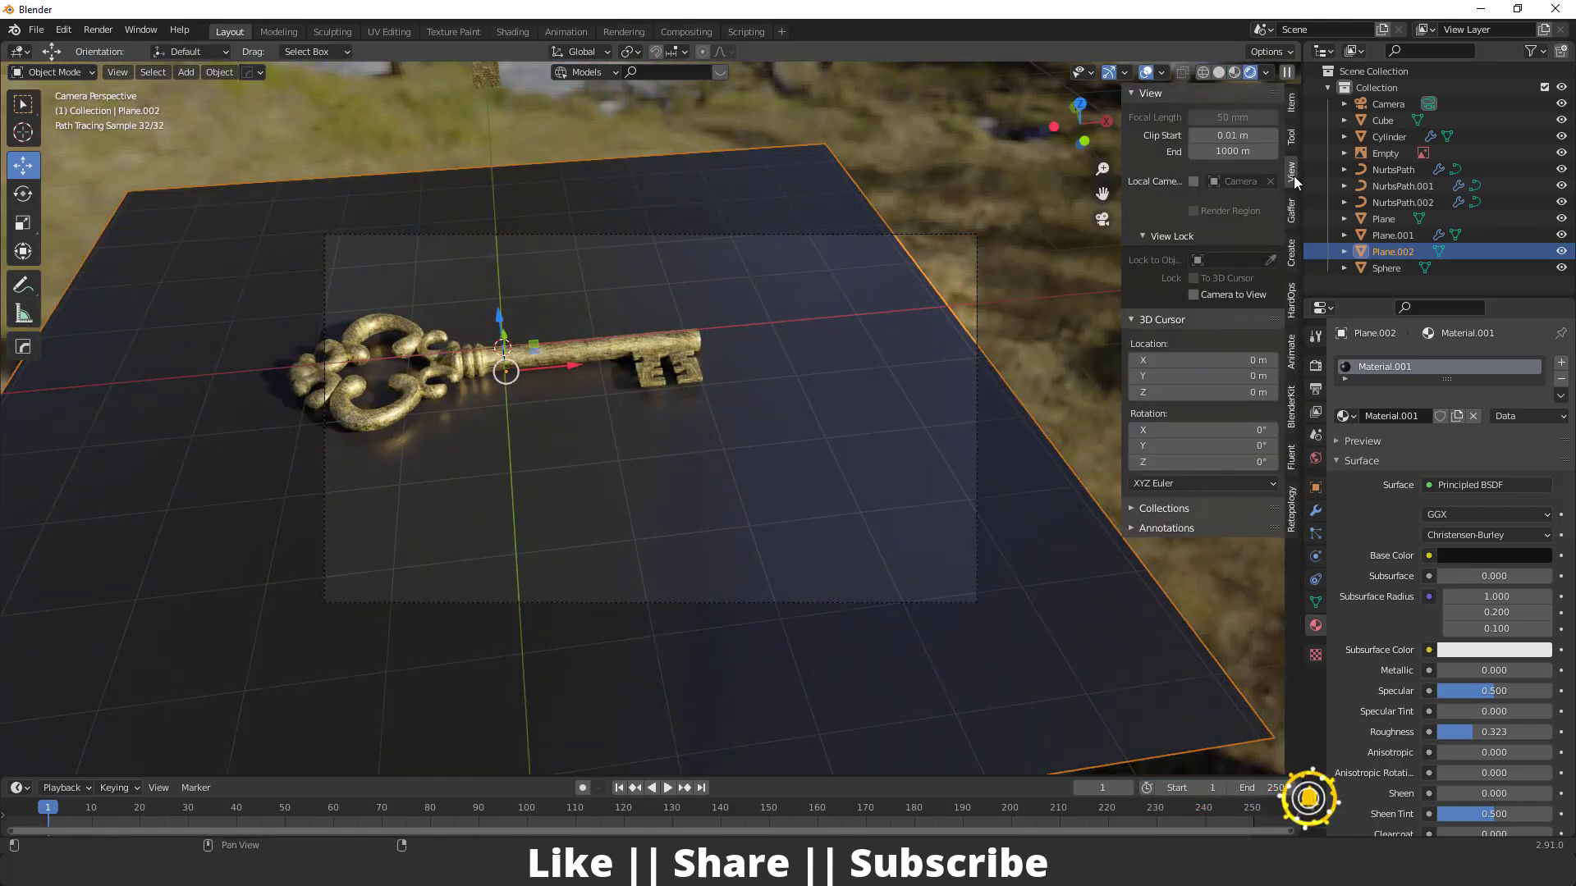
pyautogui.click(1200, 294)
pyautogui.moveTo(522, 469); pyautogui.dragTo(584, 460, button='middle')
pyautogui.keyDown('shift'); pyautogui.moveTo(554, 501); pyautogui.dragTo(676, 458, button='middle'); pyautogui.keyUp('shift')
pyautogui.keyDown('shift'); pyautogui.moveTo(676, 458); pyautogui.dragTo(695, 488, button='middle'); pyautogui.keyUp('shift')
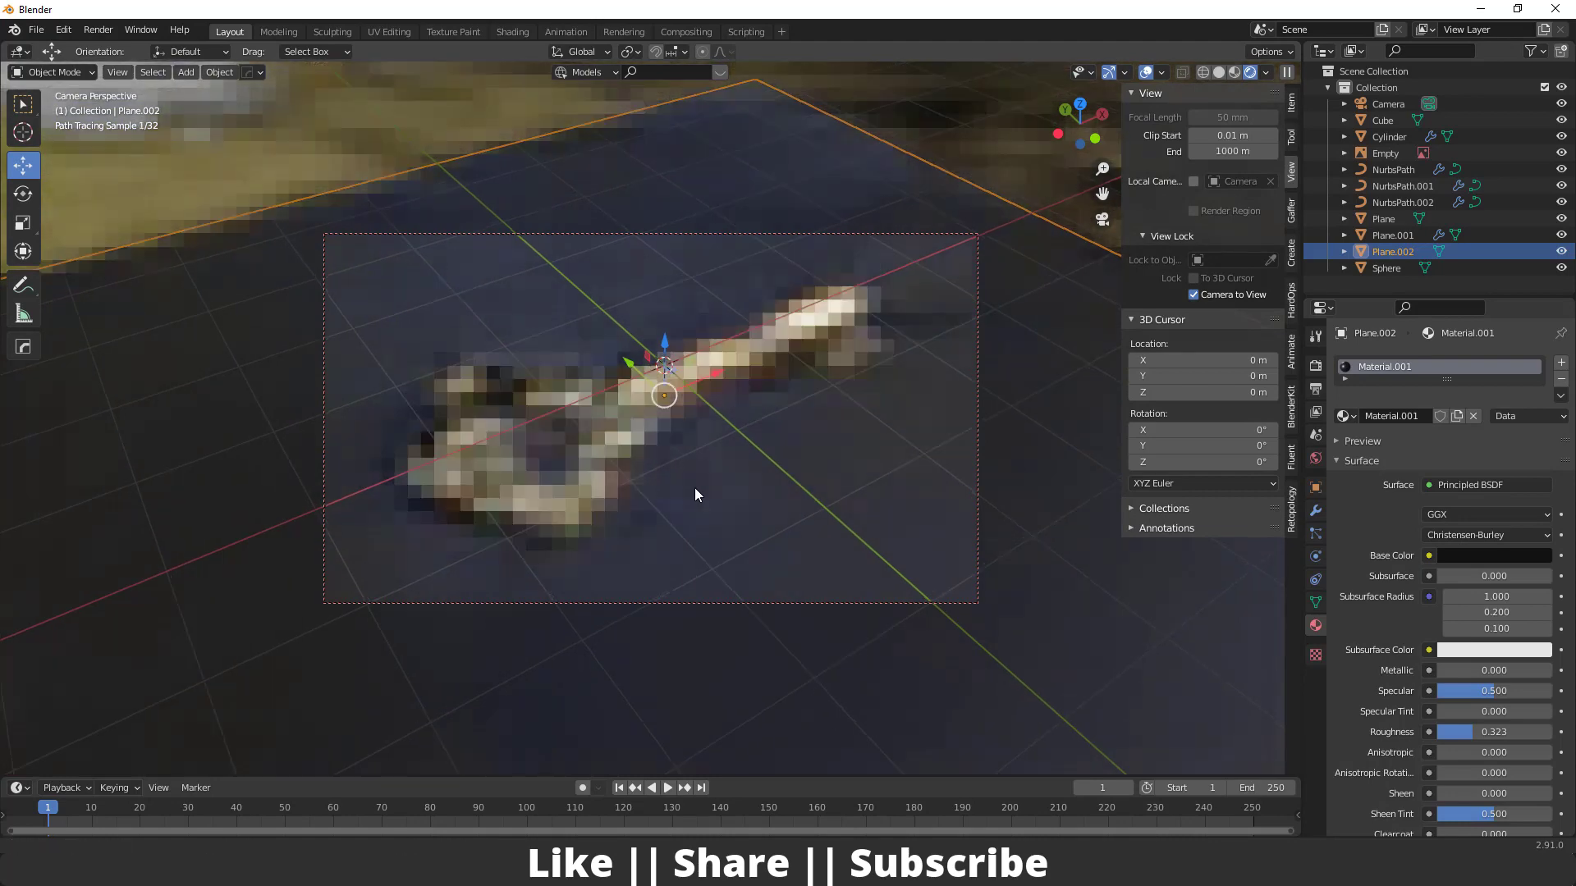